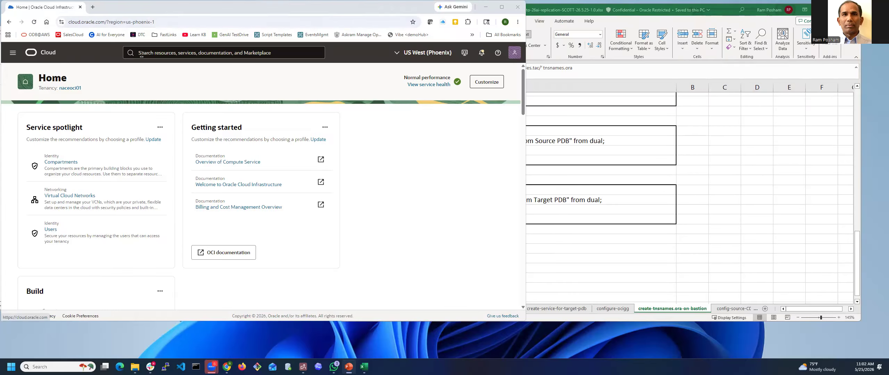
Search the cloud console for golden, open the GoldenGate service and go to its deployments
left_click(166, 52)
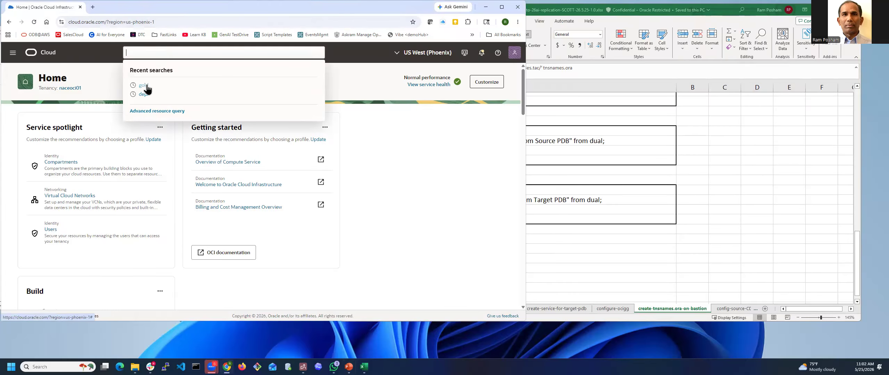
type("golden")
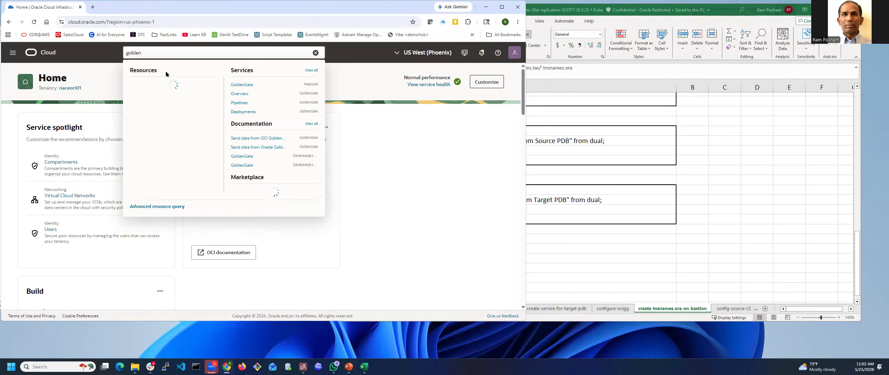
left_click(253, 85)
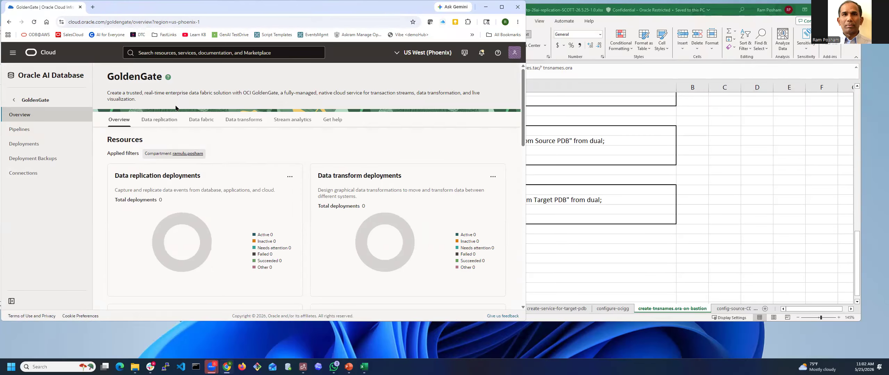
left_click(31, 147)
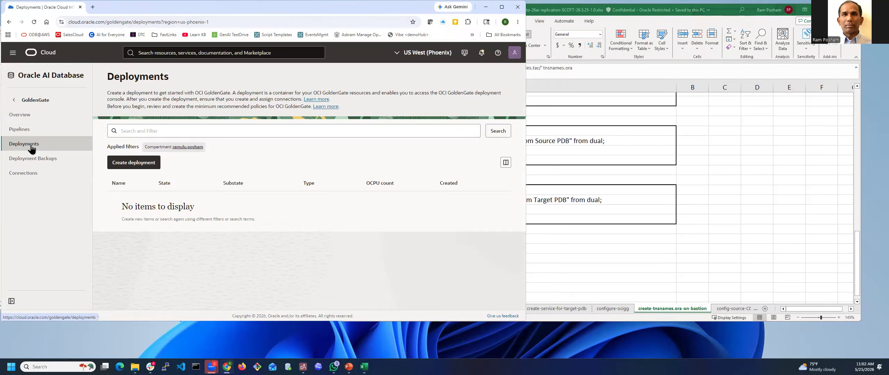
Filter the deployments list to the GoldenGate compartment under cloud-engineering-shared
left_click(184, 147)
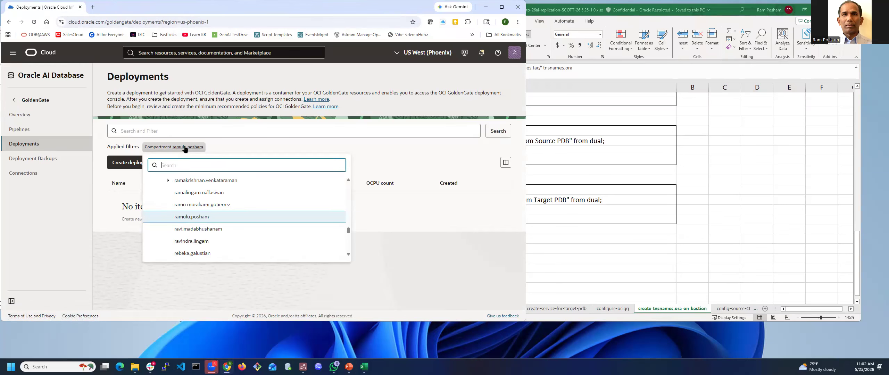
type("golden")
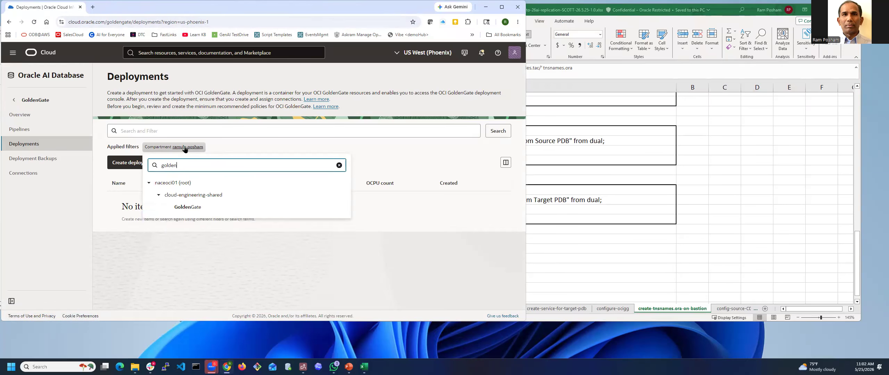
left_click(186, 209)
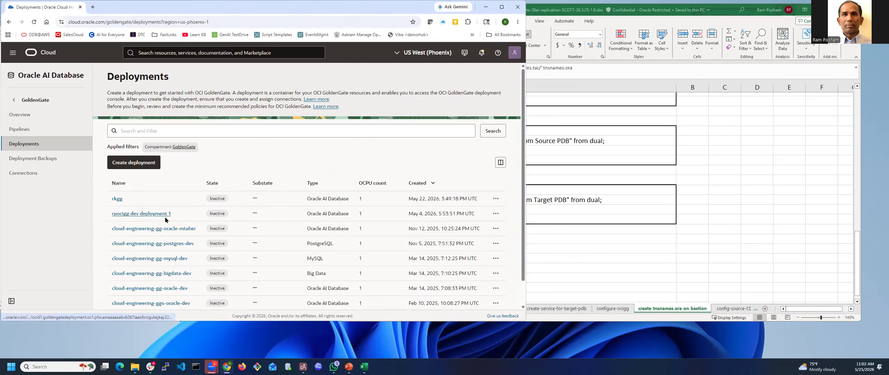
Open the deployment rpocigg dev deployment 1 and start it, accepting the billing notice
left_click(154, 215)
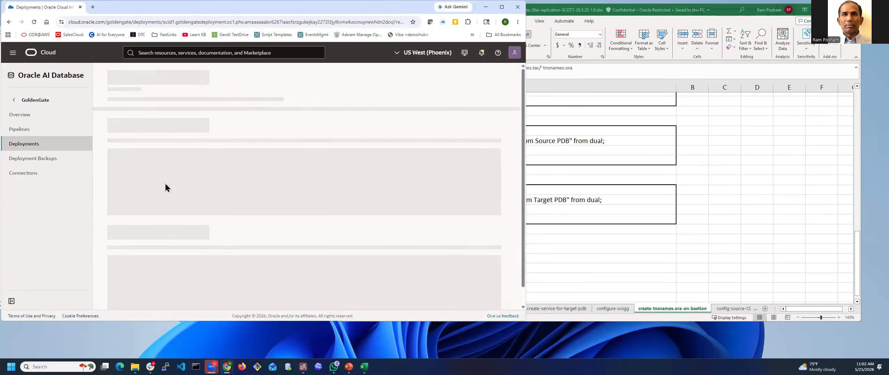
left_click(447, 97)
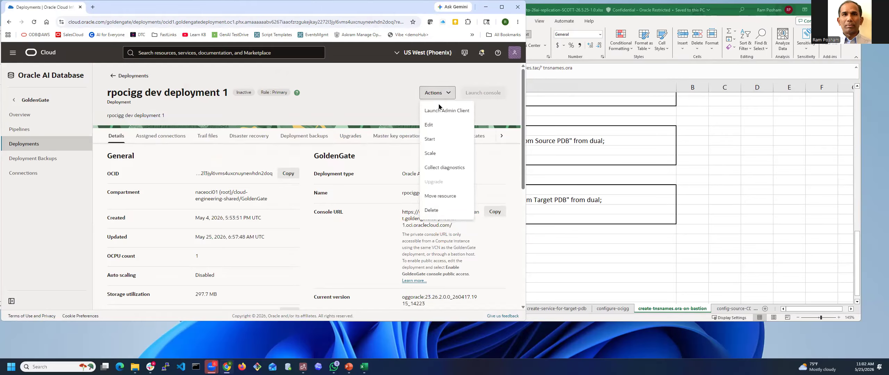
left_click(431, 141)
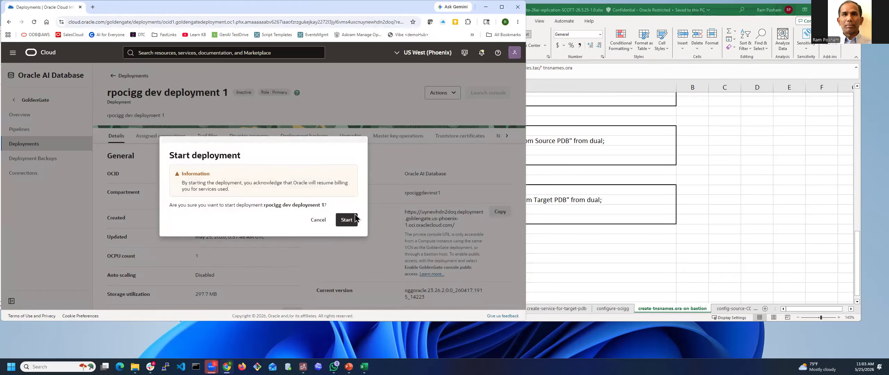
left_click(342, 223)
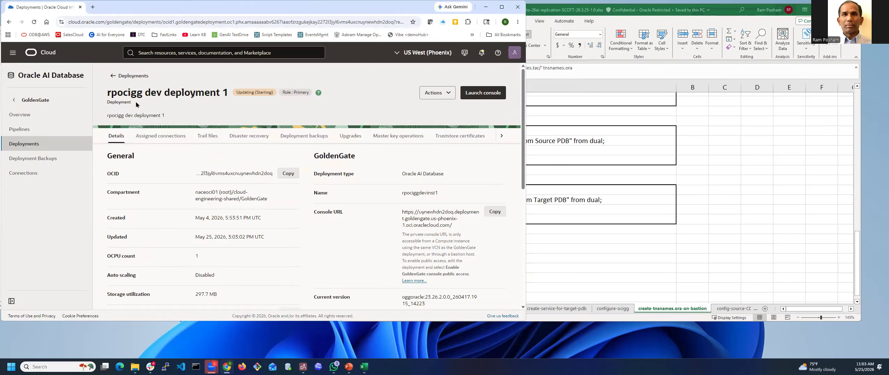
Return to the deployments list and begin creating a deployment with the name demo and the description demo
left_click(133, 76)
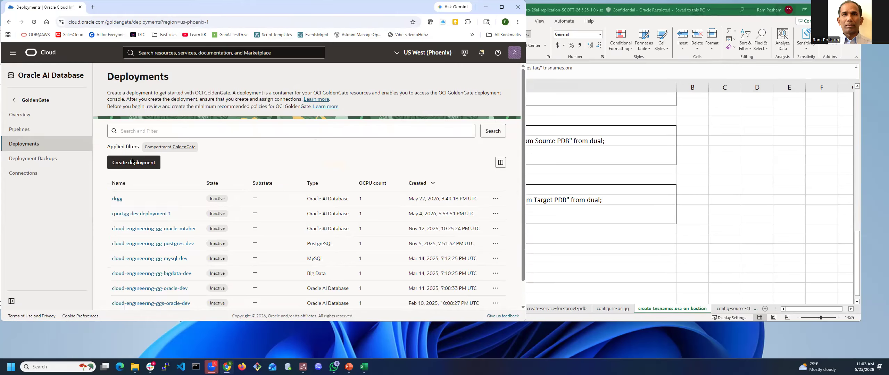
left_click(135, 164)
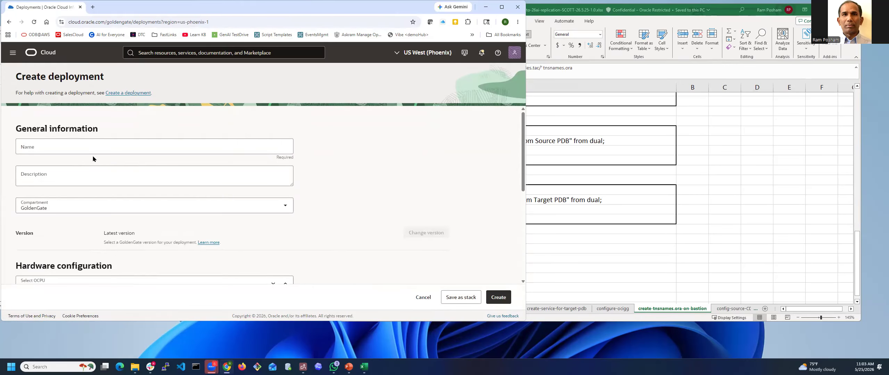
left_click(76, 150)
type("demo")
key("Tab")
type("demo")
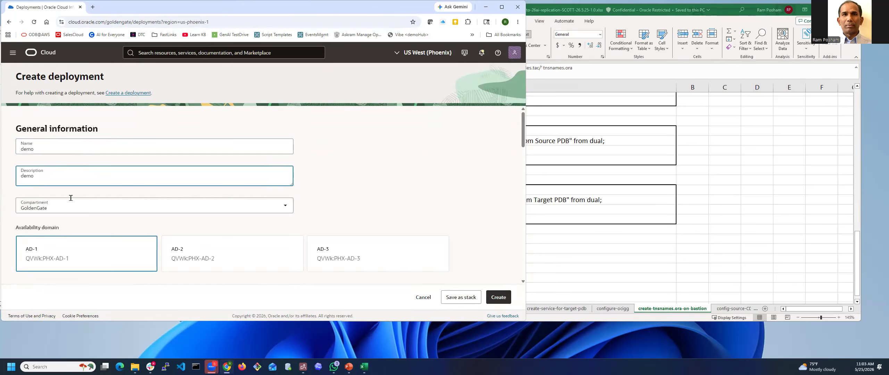
Set the new deployment's fault domain to FAULT-DOMAIN-1
scroll(67, 207, "down", 2)
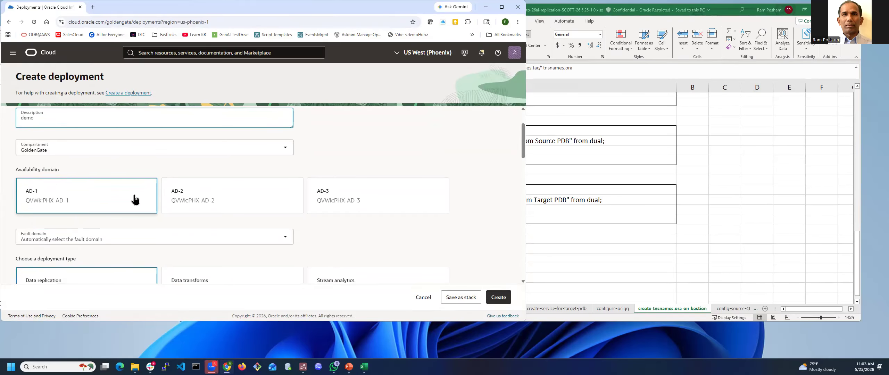
scroll(206, 174, "down", 2)
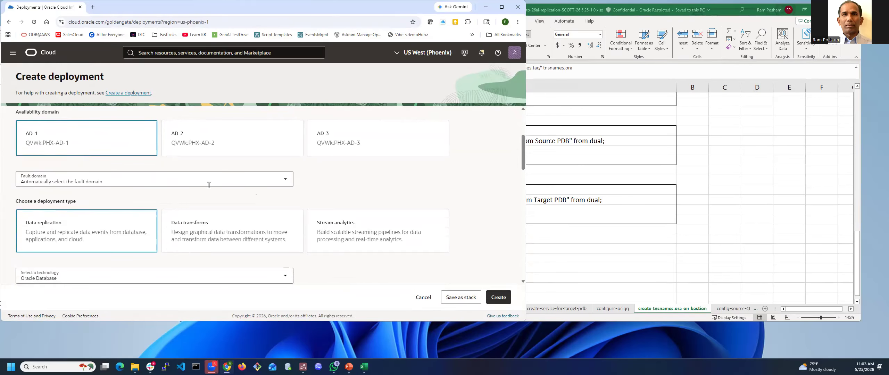
left_click(183, 183)
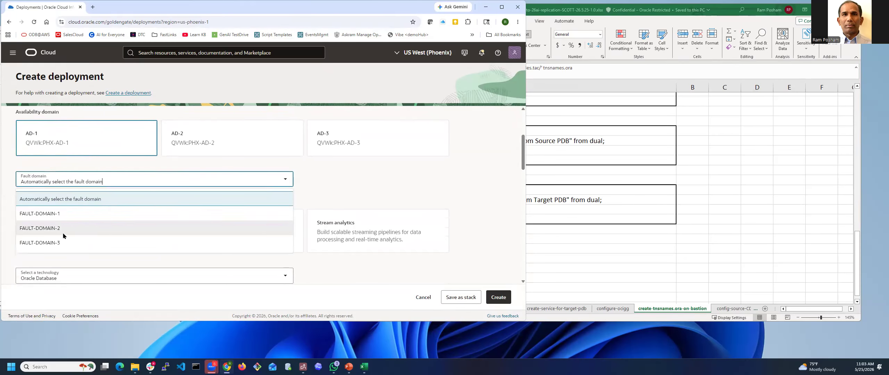
left_click(70, 213)
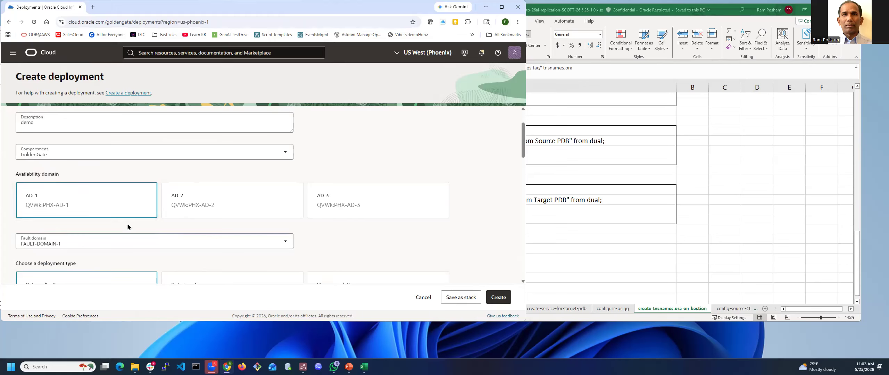
Select Oracle Database as the technology for the data replication deployment
scroll(101, 233, "down", 3)
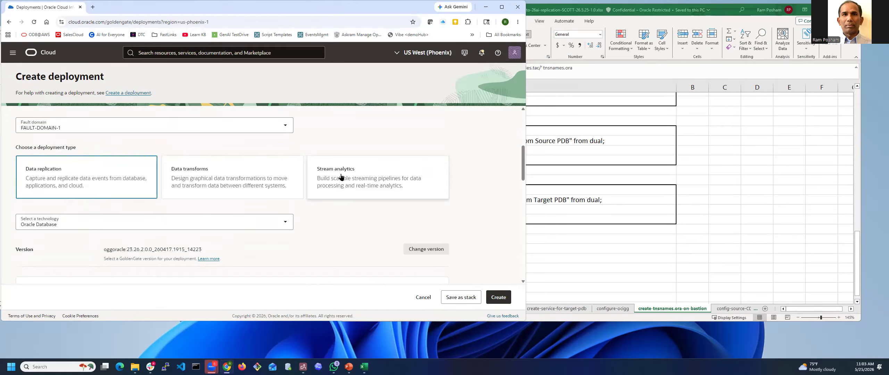
scroll(100, 230, "down", 2)
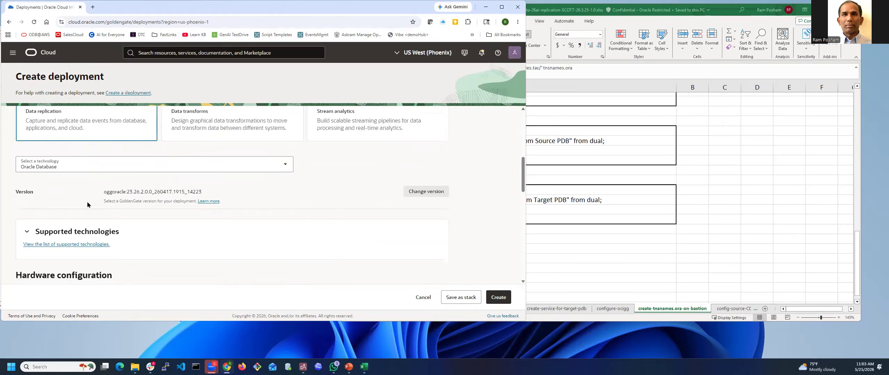
left_click(72, 169)
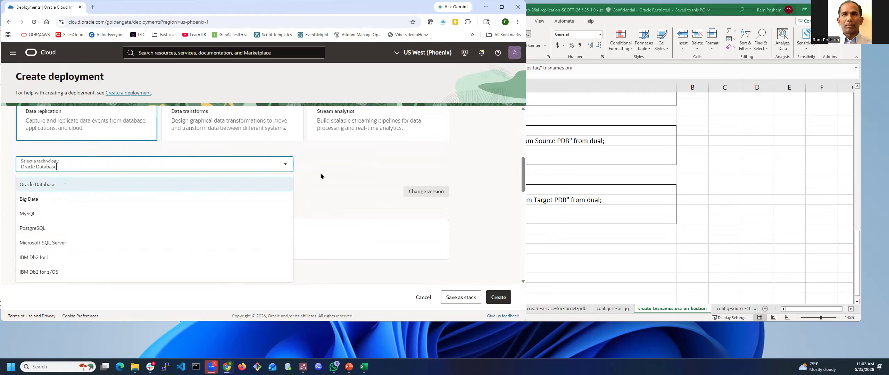
left_click(205, 182)
scroll(78, 189, "down", 2)
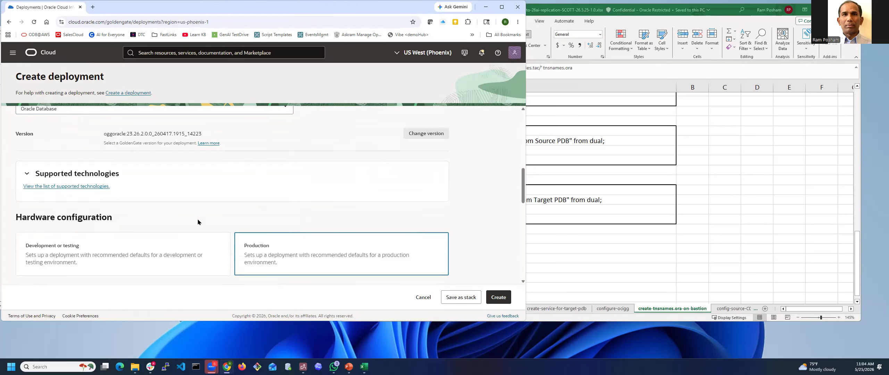
Choose the Development or testing hardware configuration and review its OCPU, memory, bandwidth and storage settings
scroll(195, 219, "down", 2)
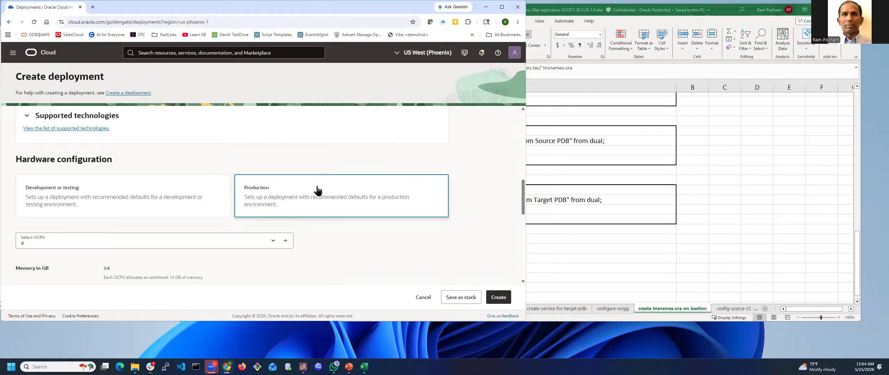
left_click(116, 197)
scroll(114, 194, "down", 1)
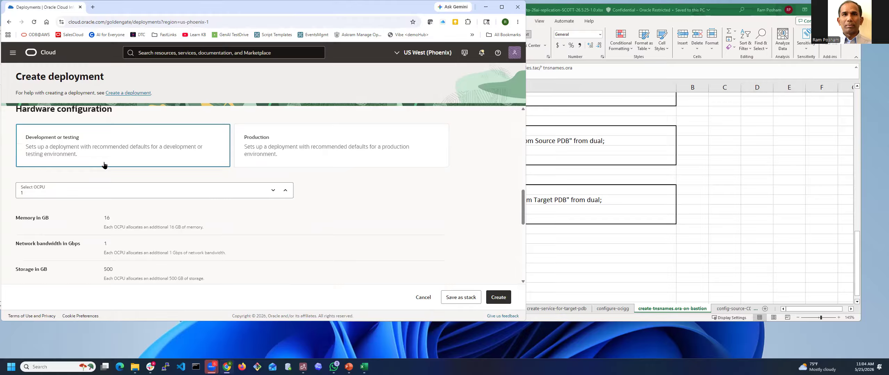
scroll(88, 193, "down", 3)
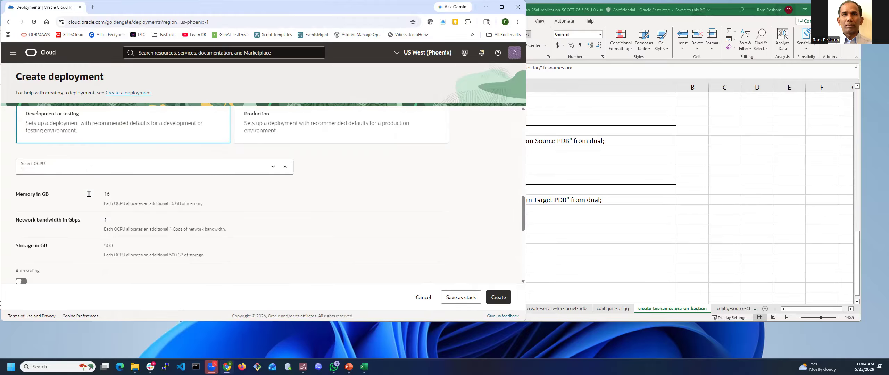
scroll(89, 156, "up", 2)
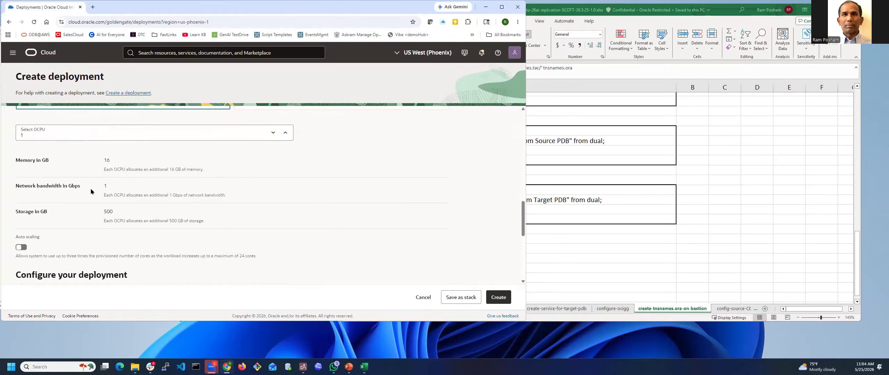
scroll(49, 190, "down", 2)
scroll(58, 188, "down", 2)
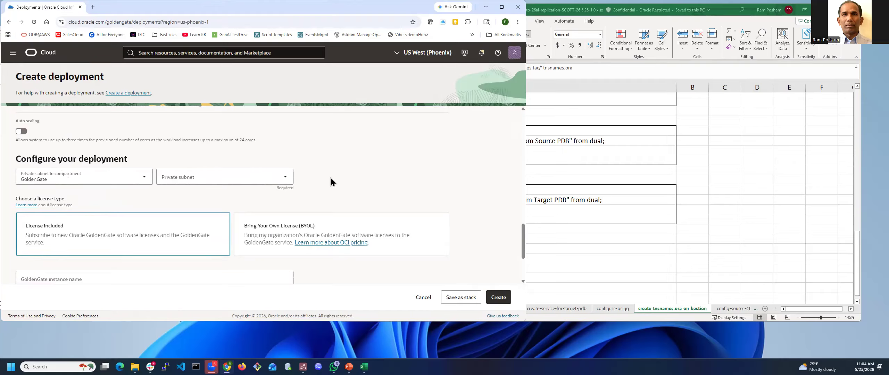
Select gg-private-subnet (in gg-vcn VCN) as the private subnet and Bring Your Own License (BYOL) as the license type
left_click(287, 179)
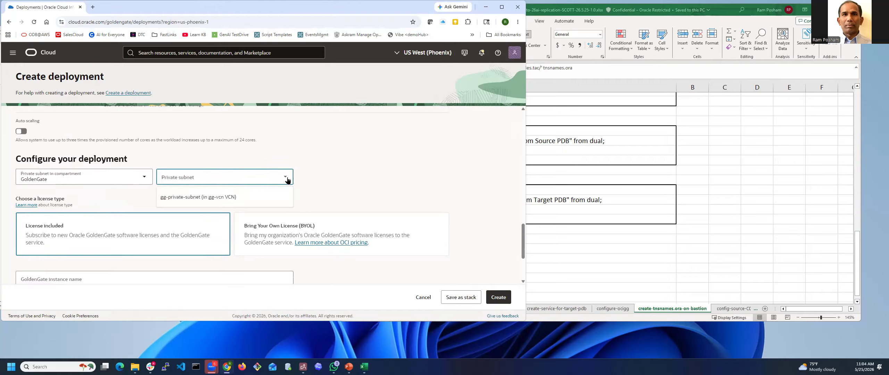
left_click(219, 197)
scroll(328, 187, "down", 2)
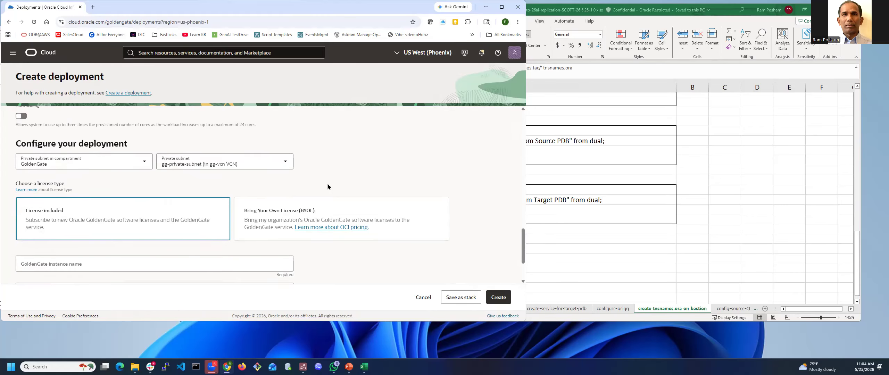
scroll(328, 187, "up", 2)
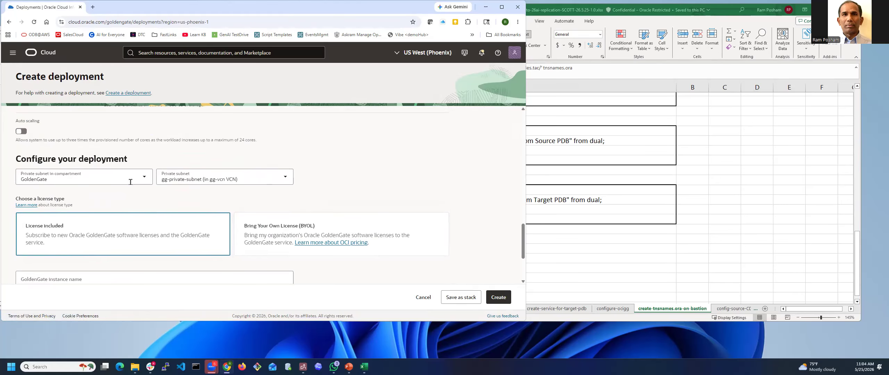
scroll(158, 212, "down", 2)
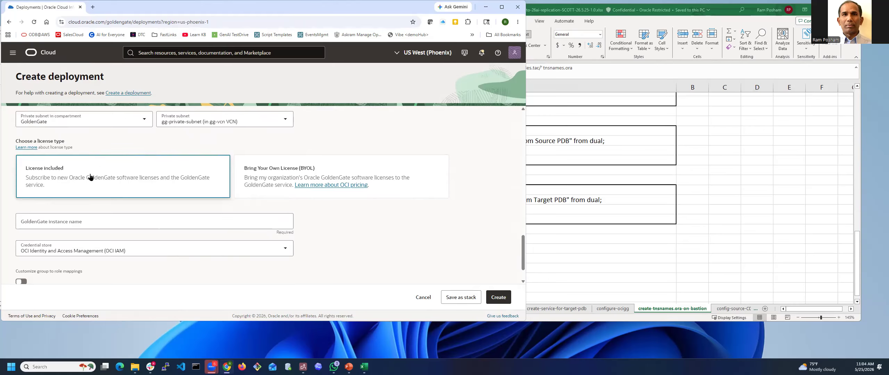
left_click(276, 180)
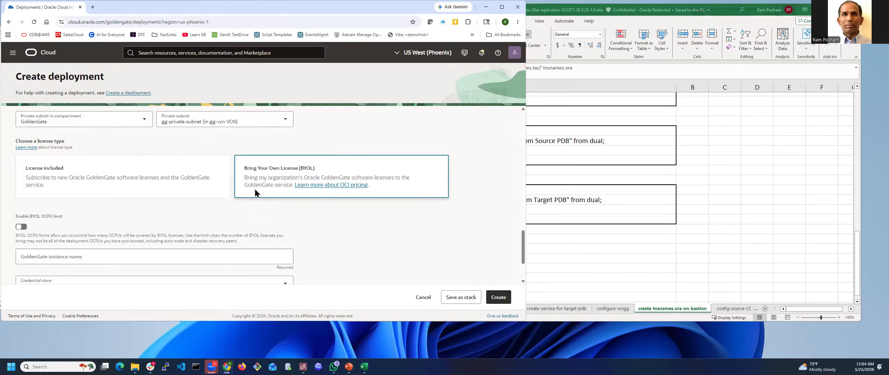
Set the GoldenGate instance name of the new deployment to ociggdemo
scroll(259, 185, "down", 2)
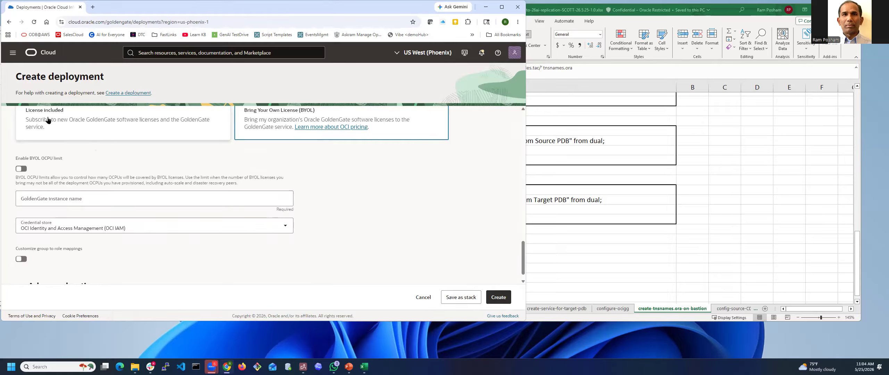
left_click(91, 199)
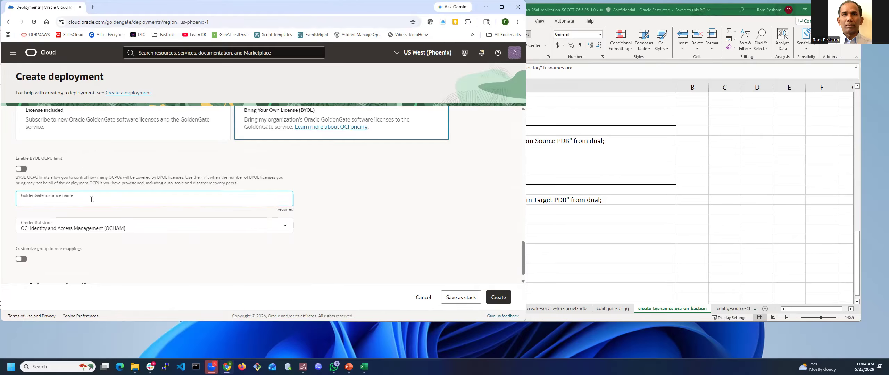
type("dem")
key("BackSpace")
type("ociggdemo")
Select GoldenGate as the credential store and set the administrator username to ociggadmin
left_click(136, 230)
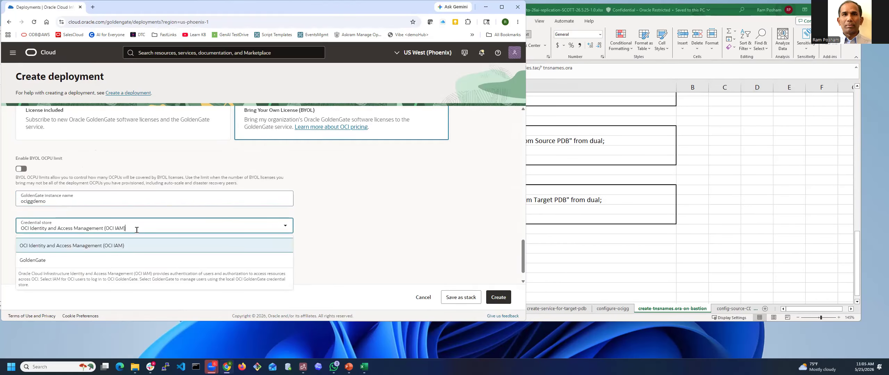
left_click(57, 260)
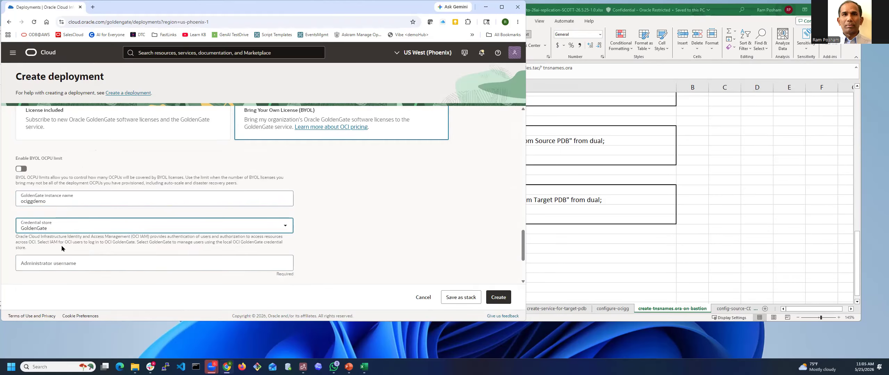
scroll(107, 232, "down", 2)
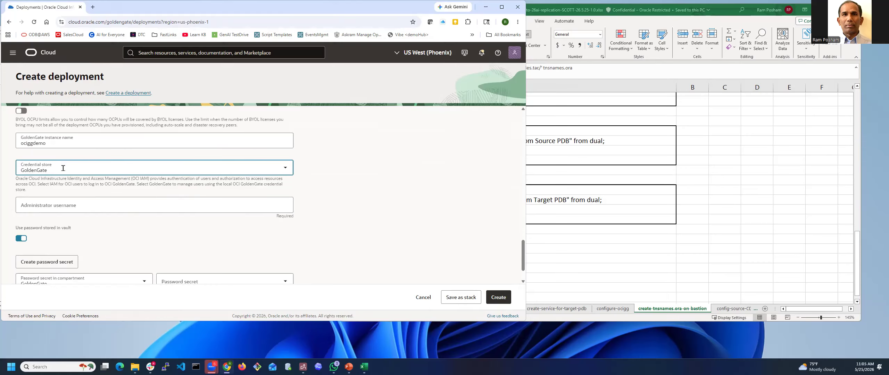
left_click(81, 207)
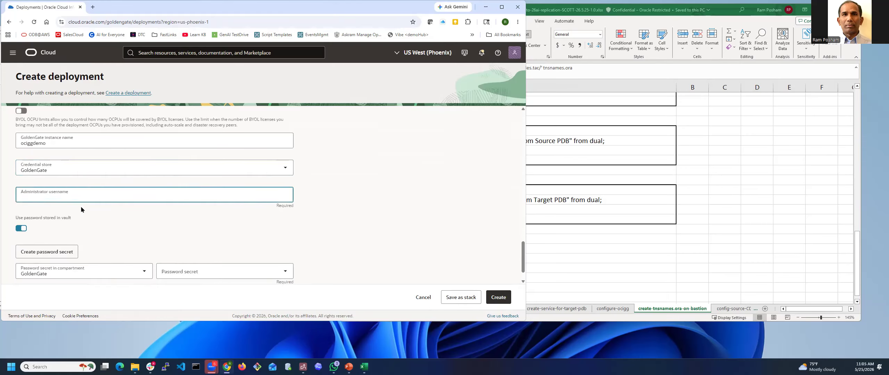
type("ociggadmin")
Examine the available vault password secrets and the compartments they can be chosen from
scroll(106, 220, "down", 1)
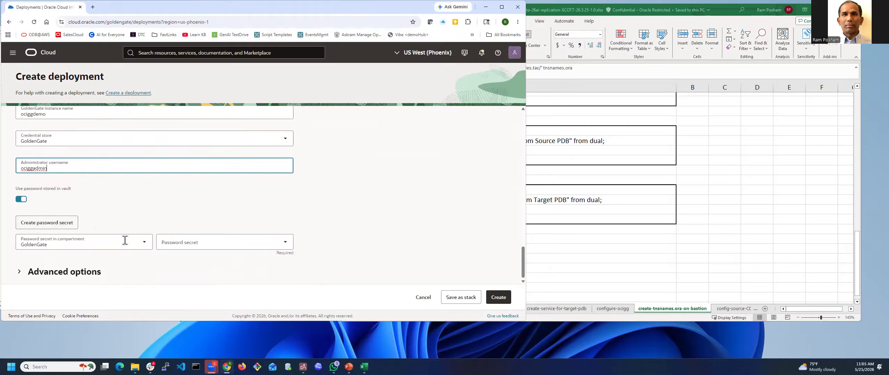
left_click(144, 246)
left_click(144, 246)
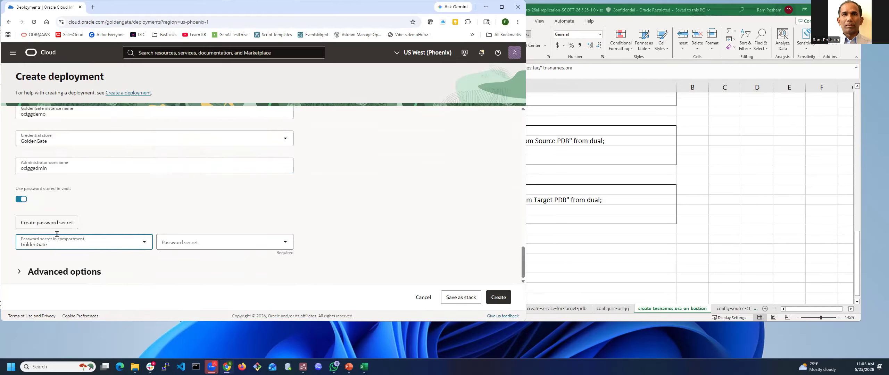
left_click(182, 245)
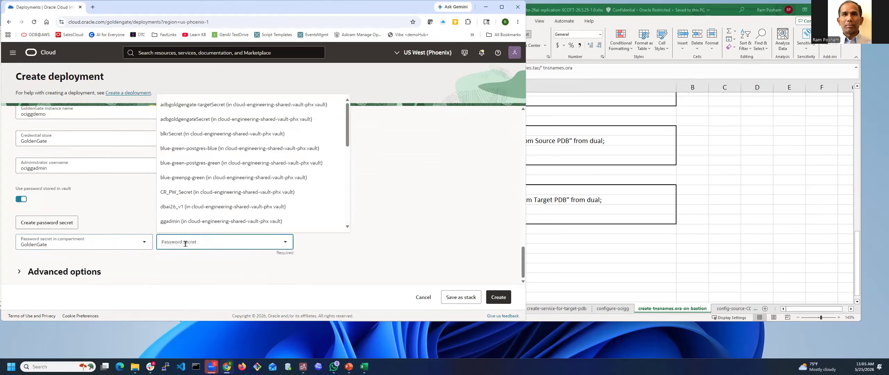
left_click(114, 240)
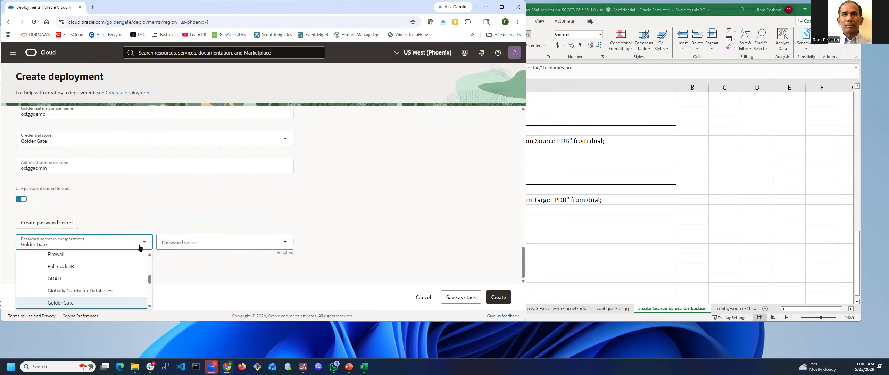
left_click(147, 205)
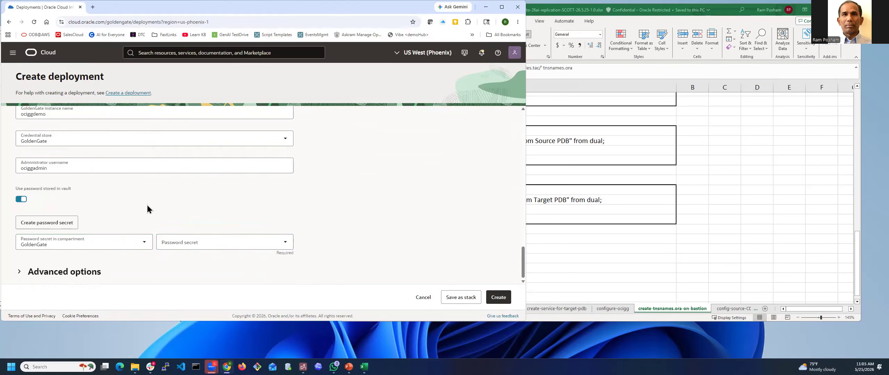
left_click(141, 243)
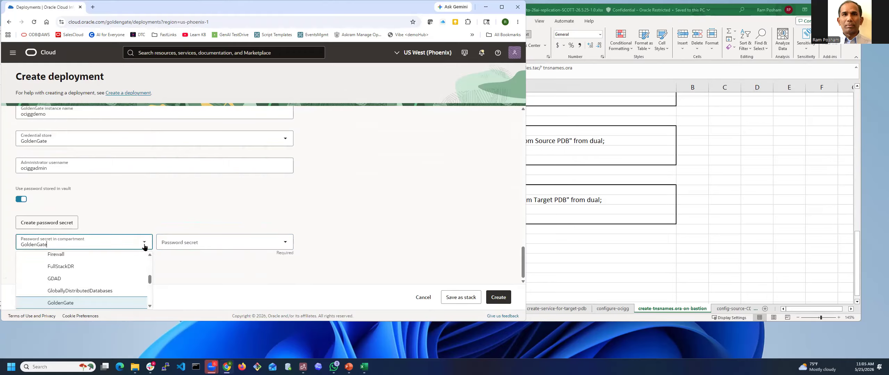
scroll(115, 268, "up", 10)
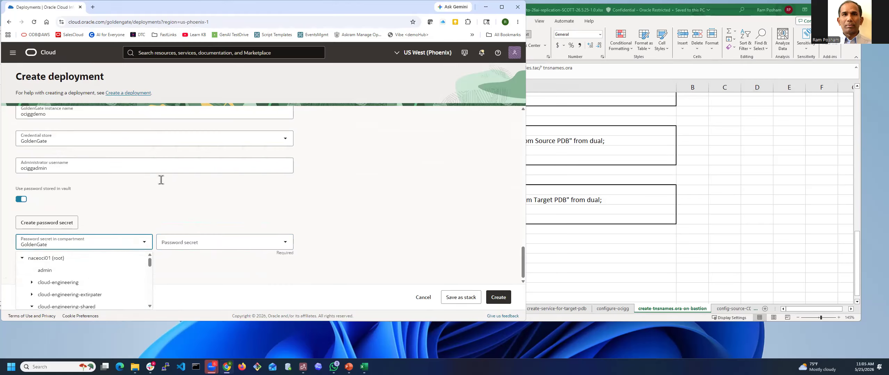
left_click(149, 198)
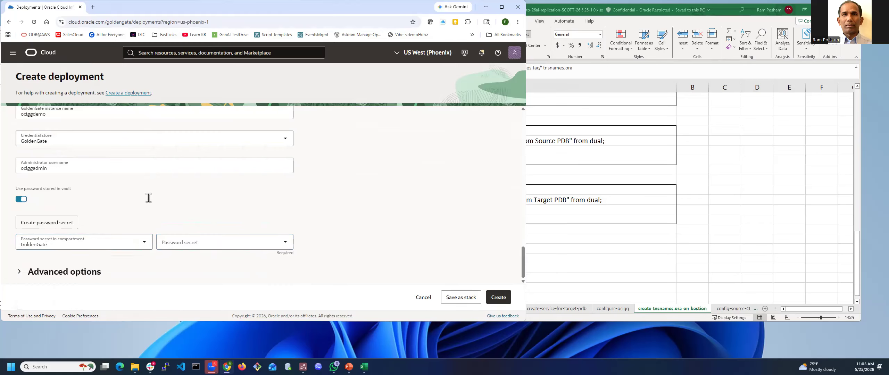
left_click(146, 244)
scroll(134, 289, "down", 3)
scroll(134, 289, "down", 1)
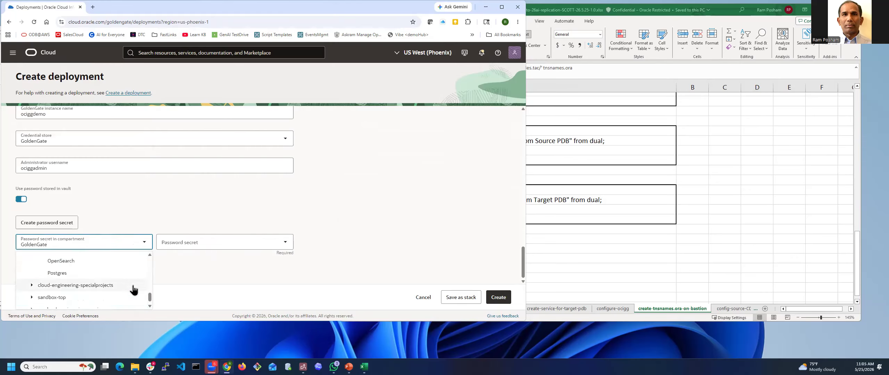
scroll(131, 290, "up", 5)
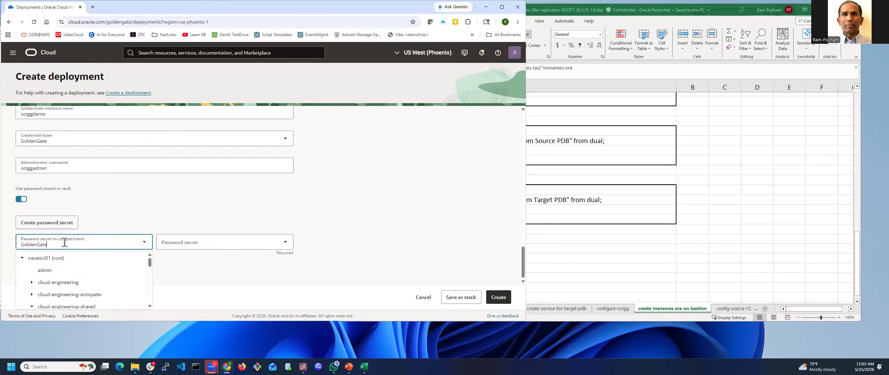
left_click(117, 216)
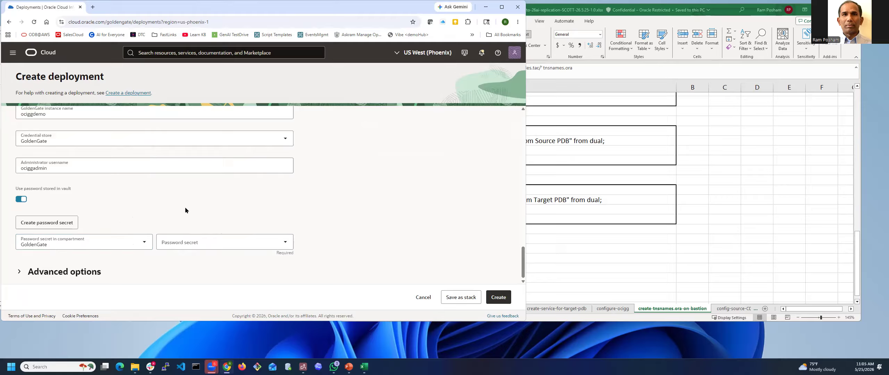
Disable using a password stored in vault, then enter and confirm the administrator password for the deployment
left_click(23, 201)
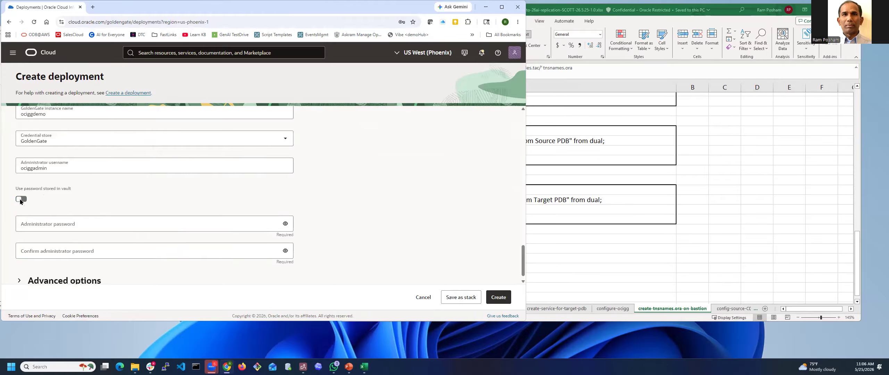
left_click(90, 224)
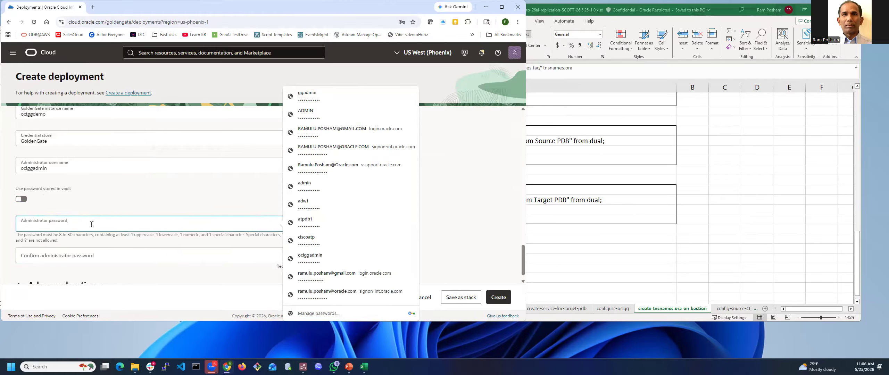
type("**")
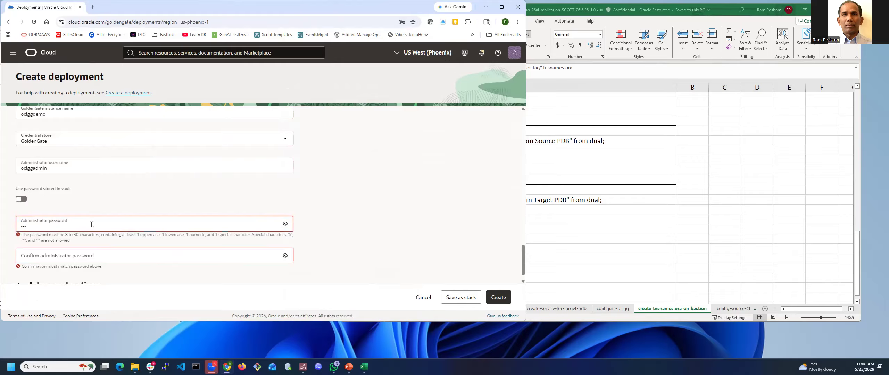
type("*")
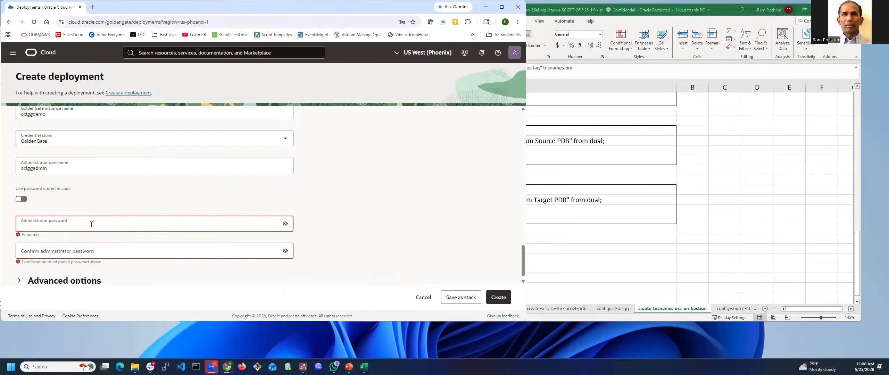
key("BackSpace")
key("BackSpace")
type("**********")
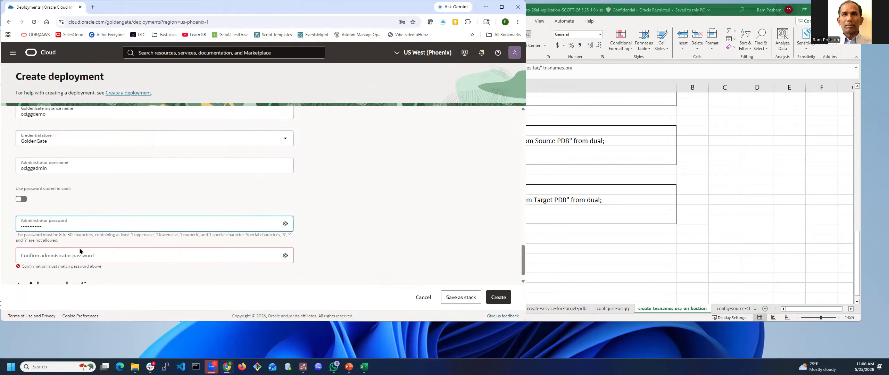
left_click(67, 259)
type("*")
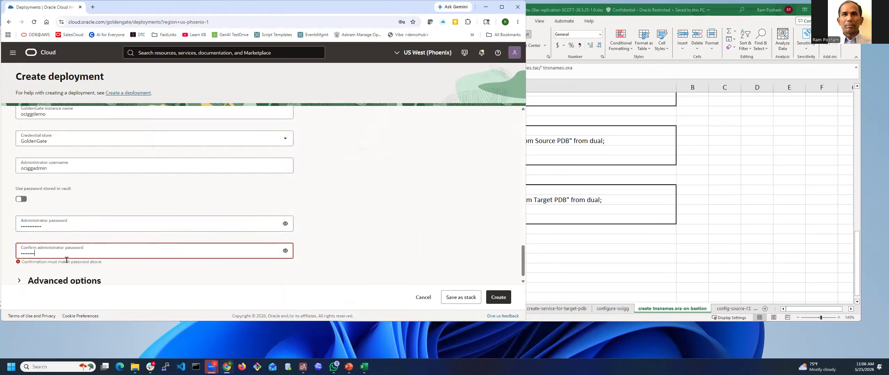
type("**")
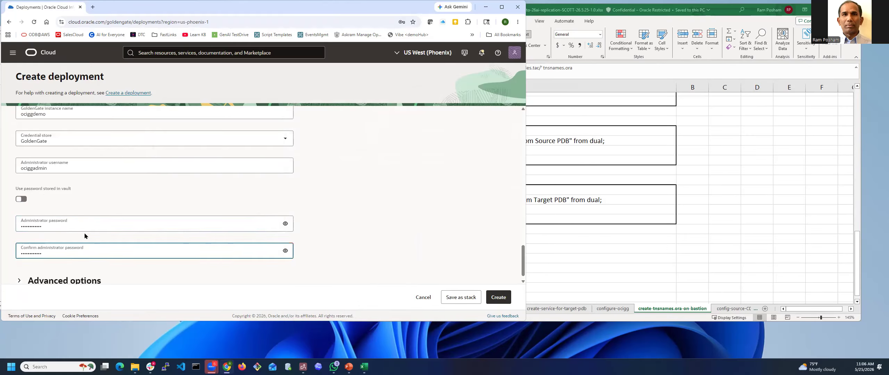
Review the advanced network and maintenance options of the deployment and create it
scroll(84, 232, "down", 1)
left_click(18, 274)
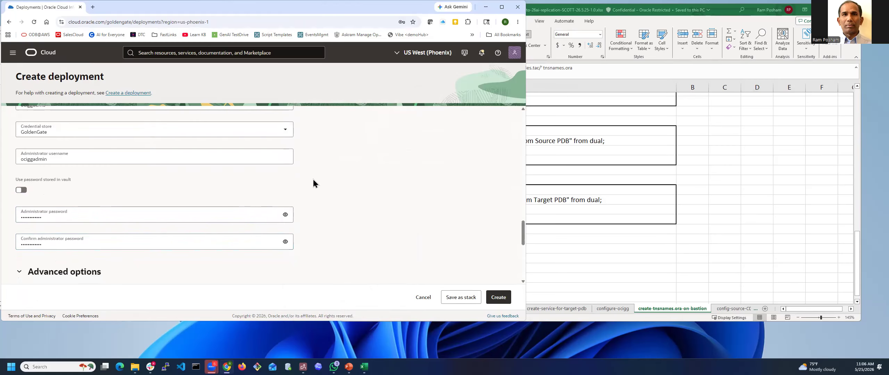
scroll(265, 205, "down", 3)
scroll(250, 220, "down", 2)
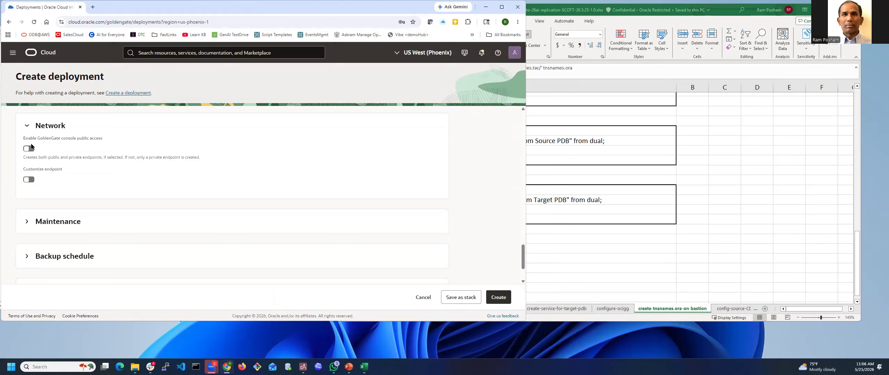
left_click(58, 221)
scroll(131, 208, "down", 4)
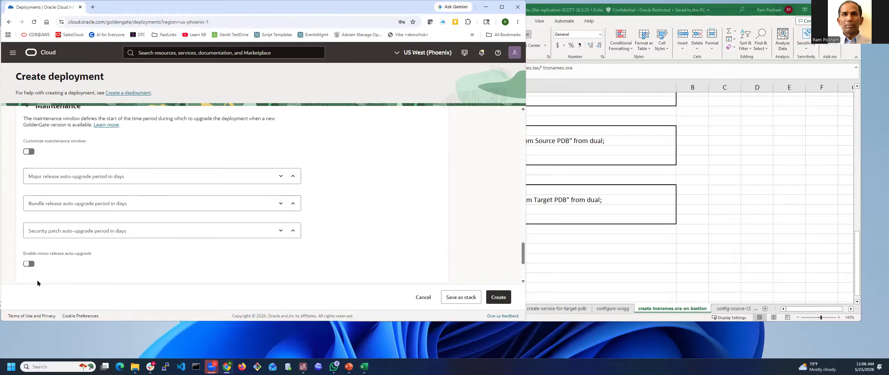
scroll(37, 282, "down", 3)
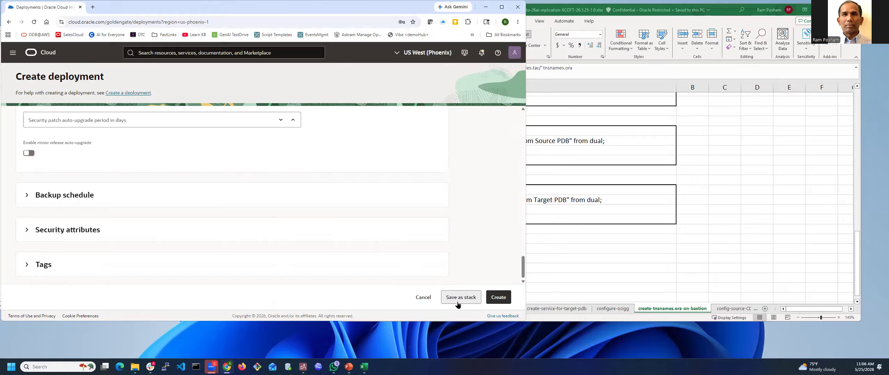
left_click(497, 298)
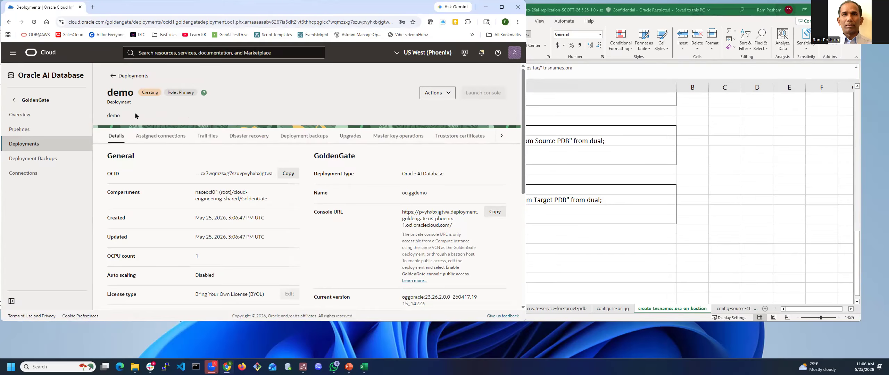
Go to the GoldenGate connections list and start a new connection named conn
left_click(128, 76)
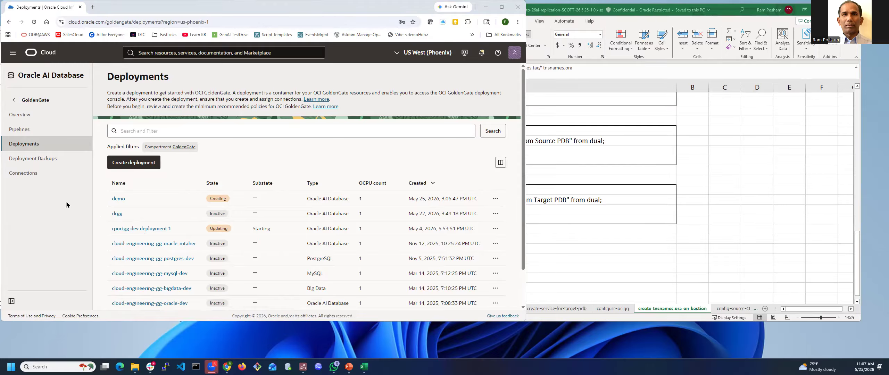
left_click(23, 174)
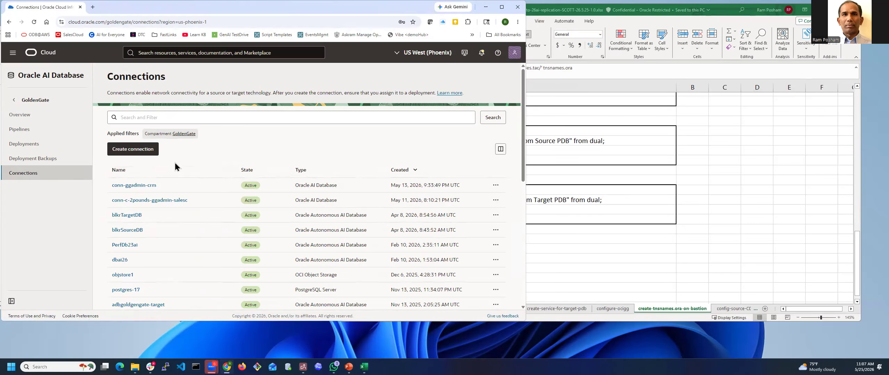
left_click(137, 150)
left_click(81, 158)
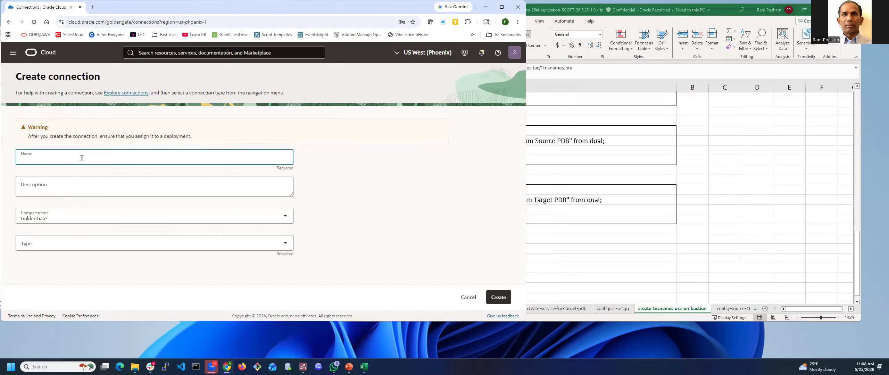
type("conn")
Set the new connection's type to Oracle AI Database and review its database details fields
left_click(284, 244)
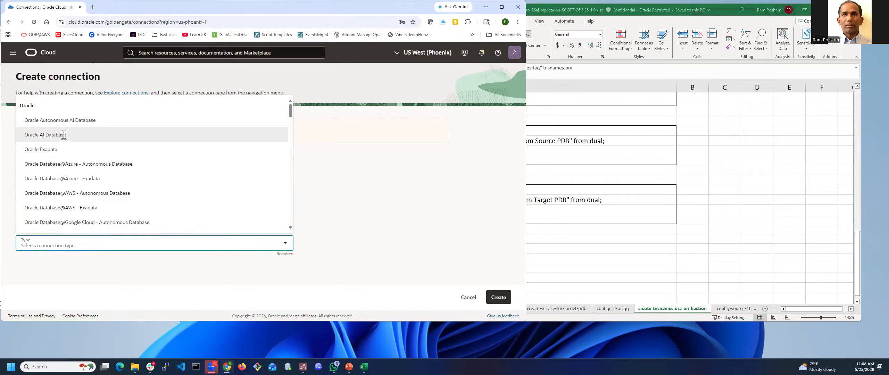
left_click(46, 134)
scroll(284, 225, "down", 2)
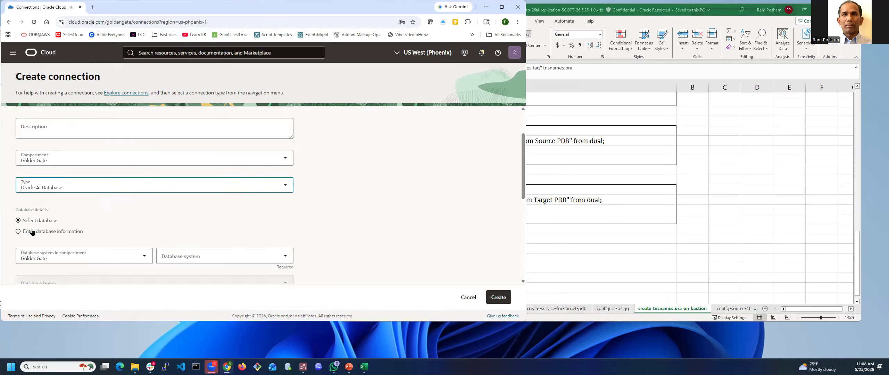
scroll(98, 268, "down", 2)
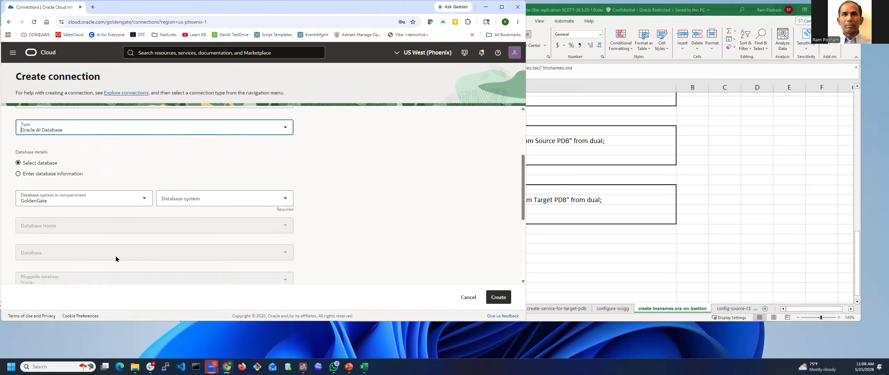
Set the database system compartment to ExaCS and check the database systems offered for selection
left_click(148, 199)
left_click(55, 122)
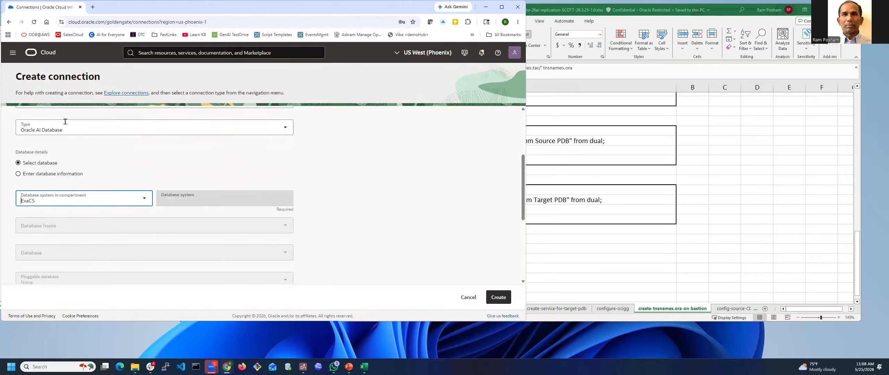
left_click(287, 199)
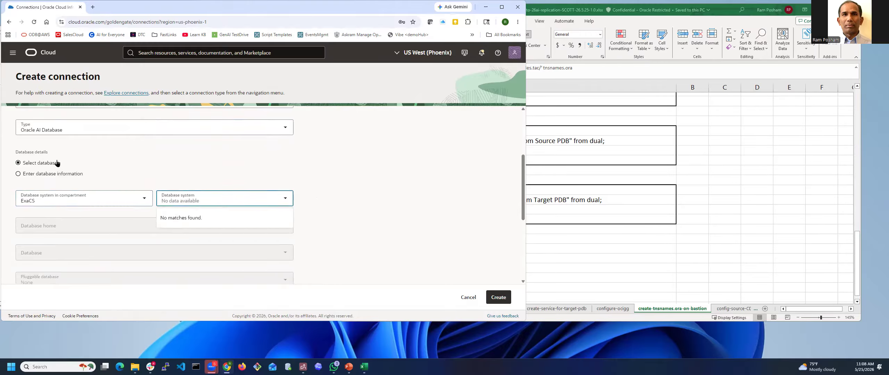
scroll(97, 172, "up", 2)
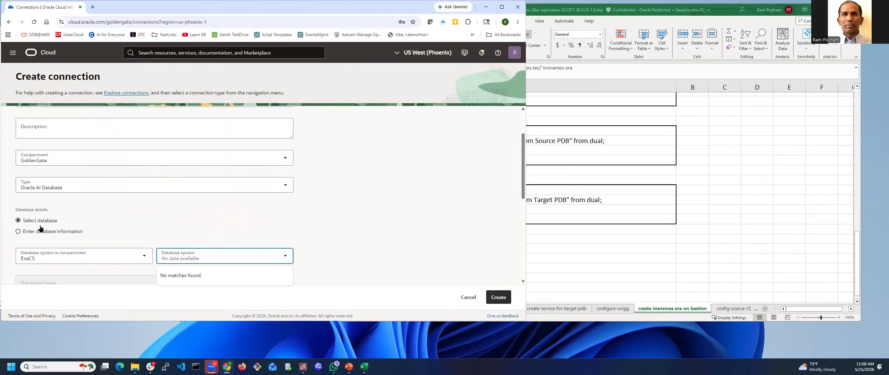
Switch the database details to Enter database information and review the manual connection fields and connection type choices
left_click(31, 232)
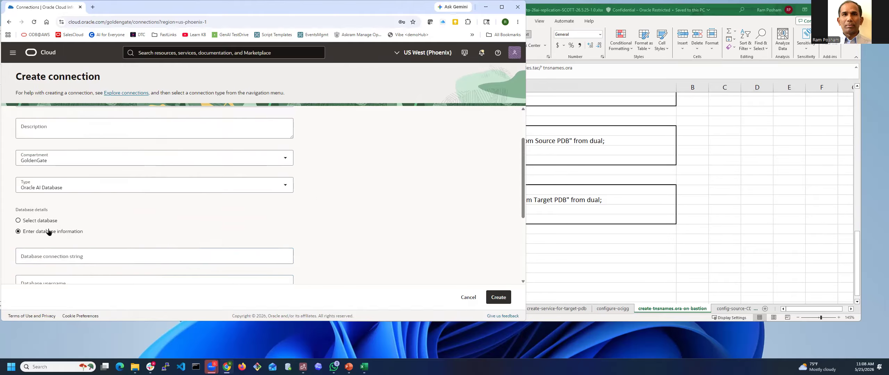
scroll(139, 224, "down", 2)
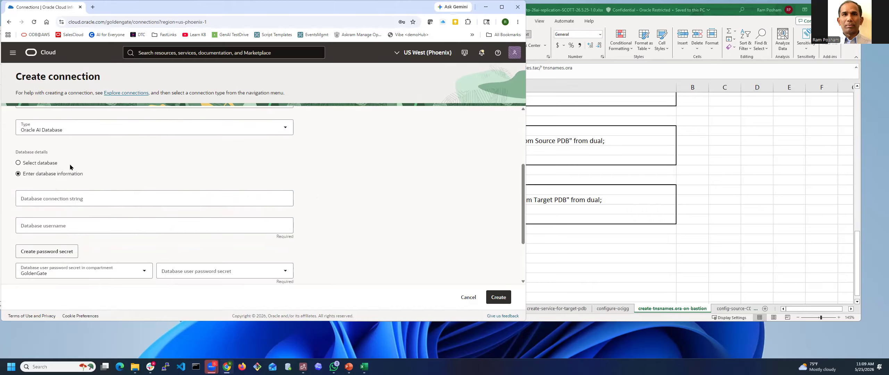
scroll(70, 164, "up", 2)
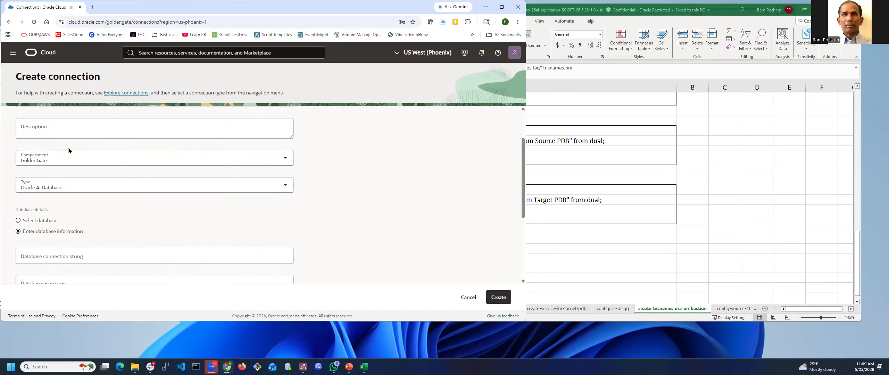
left_click(74, 186)
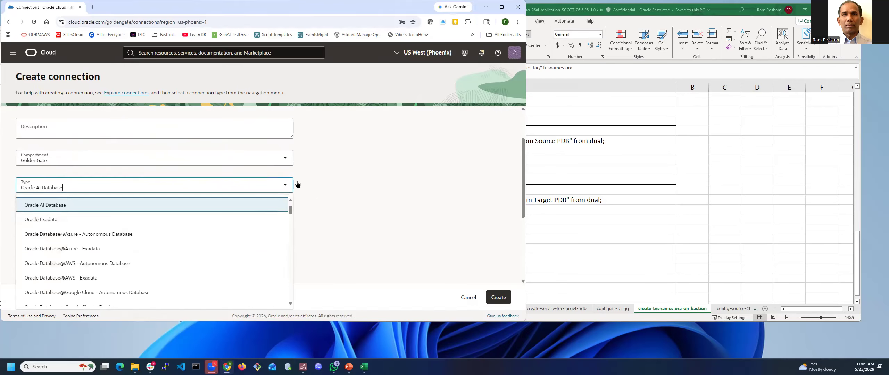
left_click(335, 178)
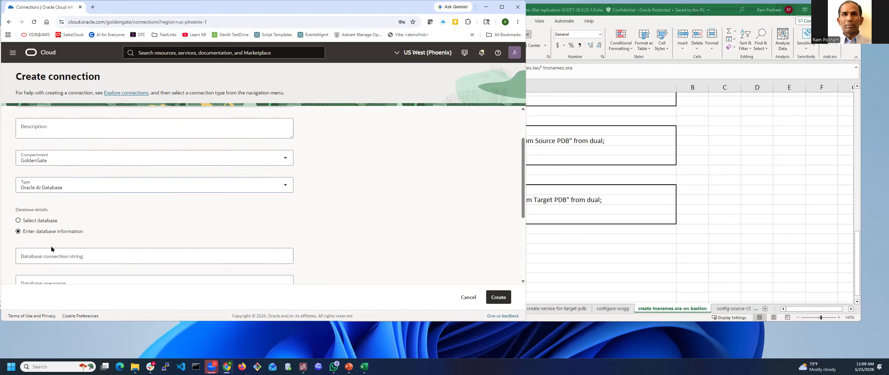
scroll(107, 216, "down", 2)
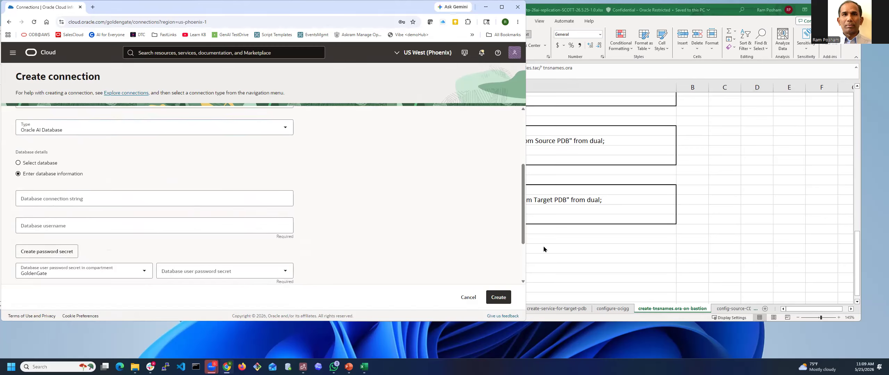
Switch to the Excel replication workbook and open its input sheet
left_click(729, 10)
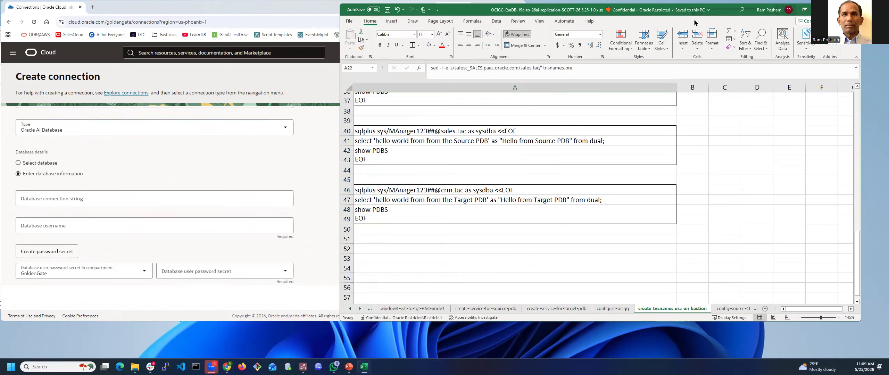
left_click(351, 309)
left_click(352, 309)
left_click(351, 309)
left_click(384, 309)
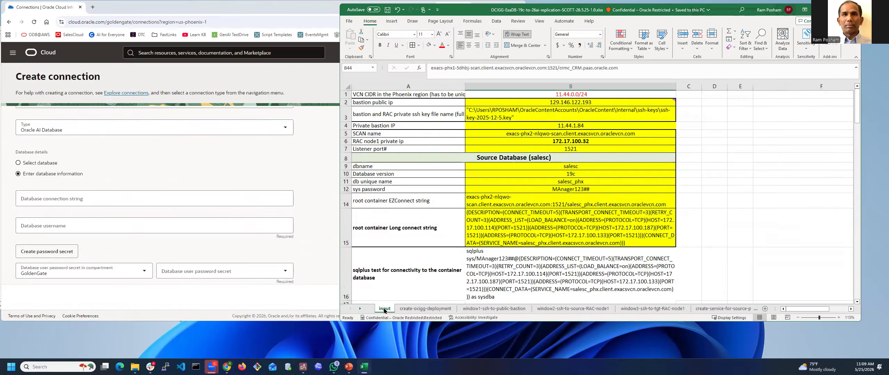
Fill the VCN CIDR value cell B1 on the input sheet with yellow
left_click(560, 104)
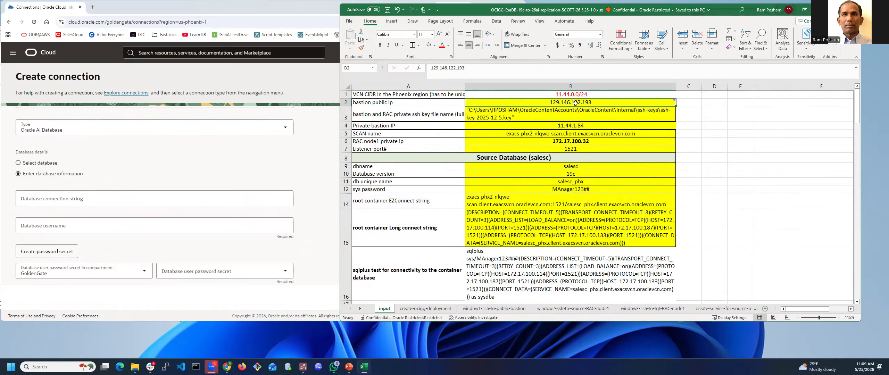
mouse_move(576, 102)
left_click(584, 94)
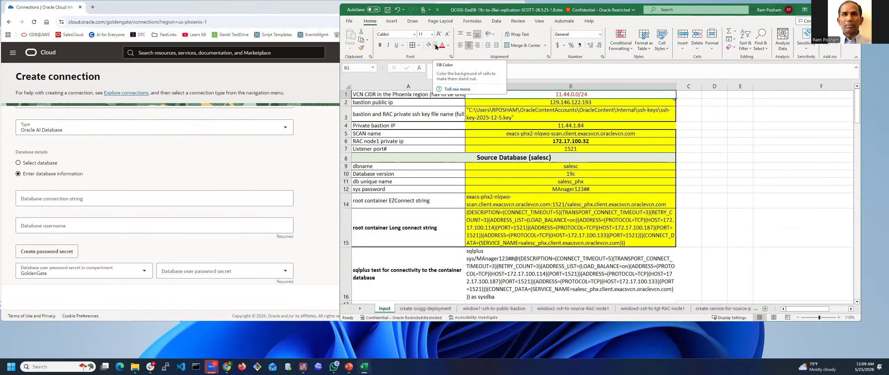
left_click(435, 45)
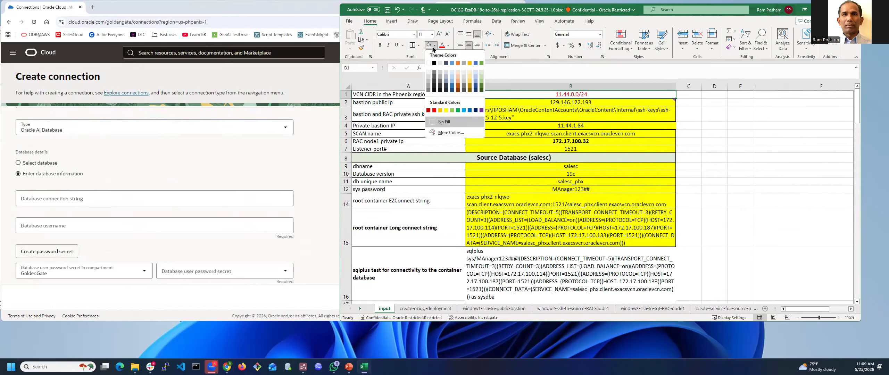
left_click(446, 110)
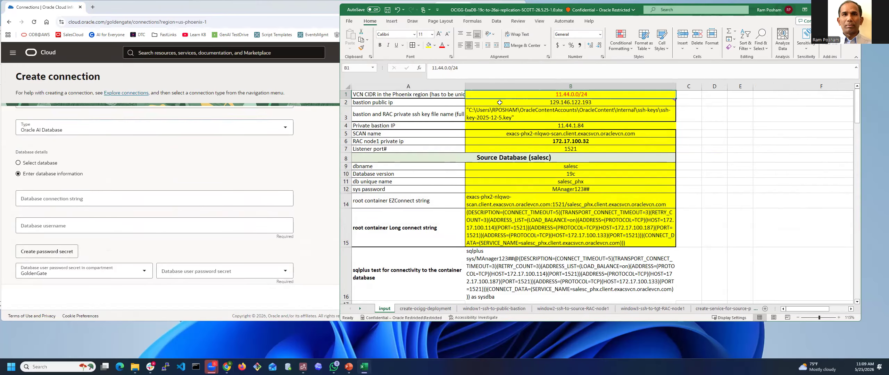
Examine the bastion IP and SCAN name inputs, and check the deployment and ssh command sheets up to window2-ssh-to-source-RAC-node1
mouse_move(500, 103)
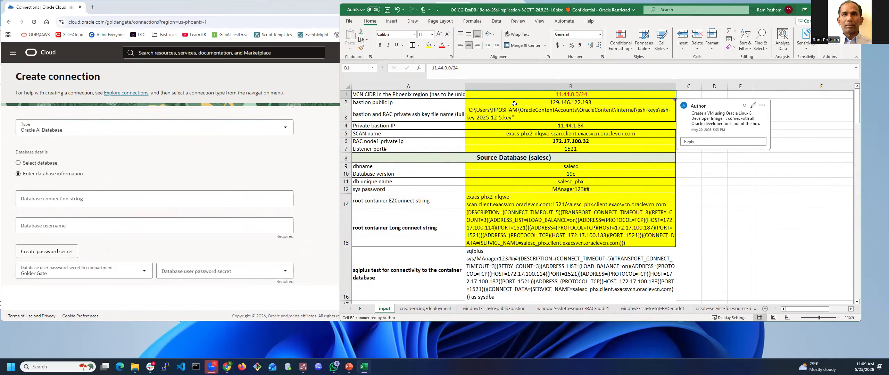
left_click(571, 102)
left_click(574, 126)
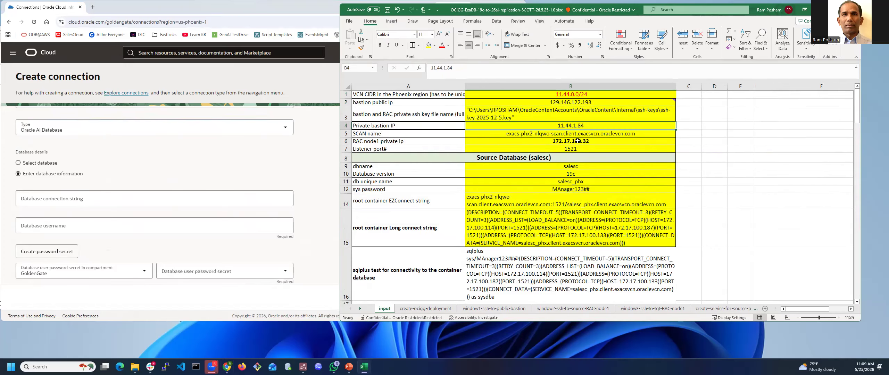
left_click(572, 132)
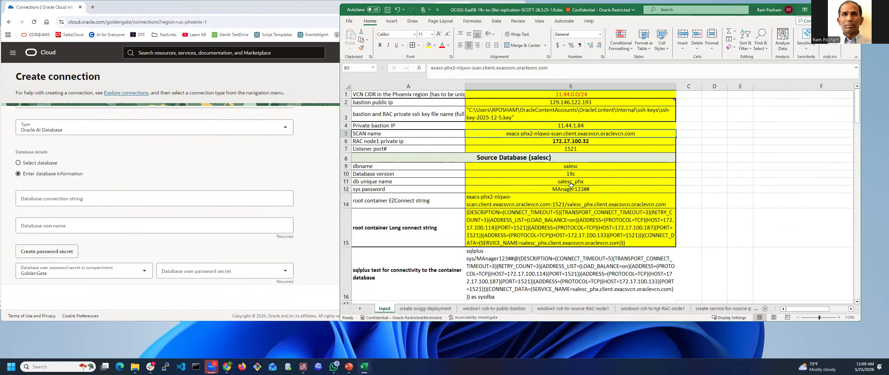
left_click(516, 311)
left_click(425, 308)
left_click(494, 309)
left_click(577, 308)
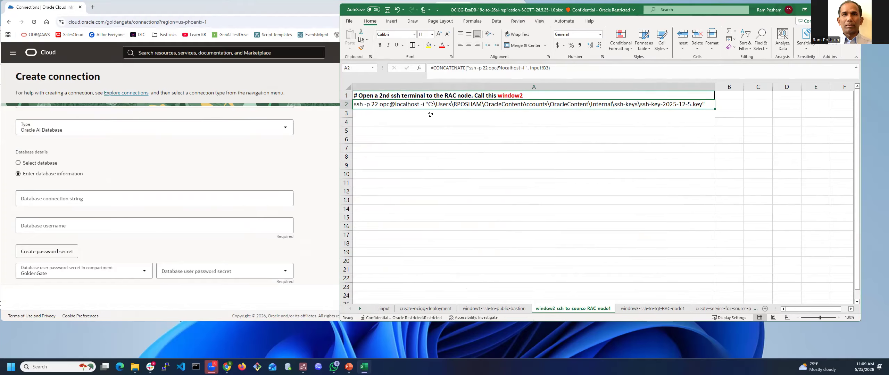
Return to the input sheet and examine the ssh key, IP, listener port and source root container connect string entries
left_click(384, 308)
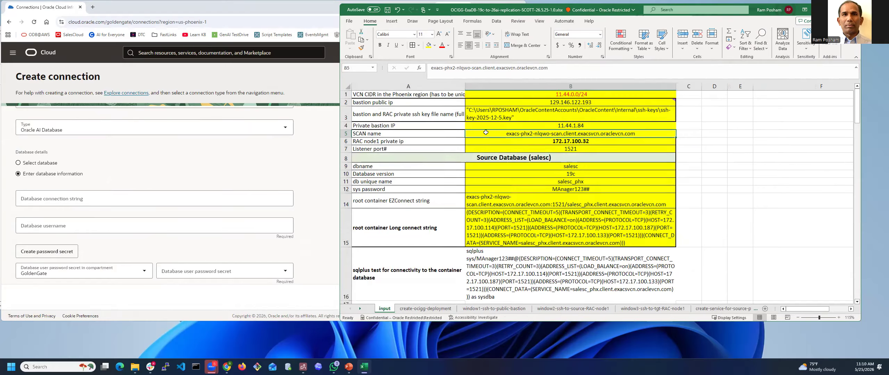
left_click(526, 115)
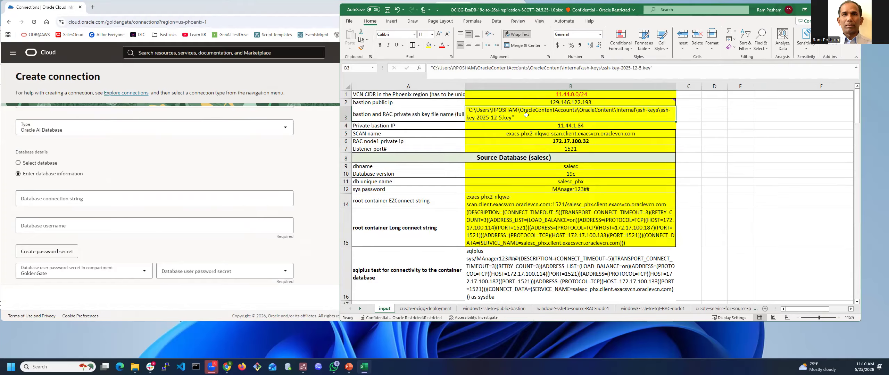
left_click(573, 126)
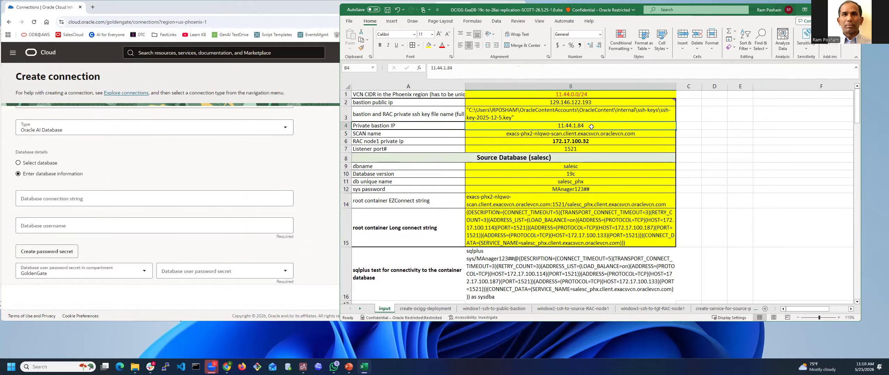
left_click(575, 141)
left_click(582, 148)
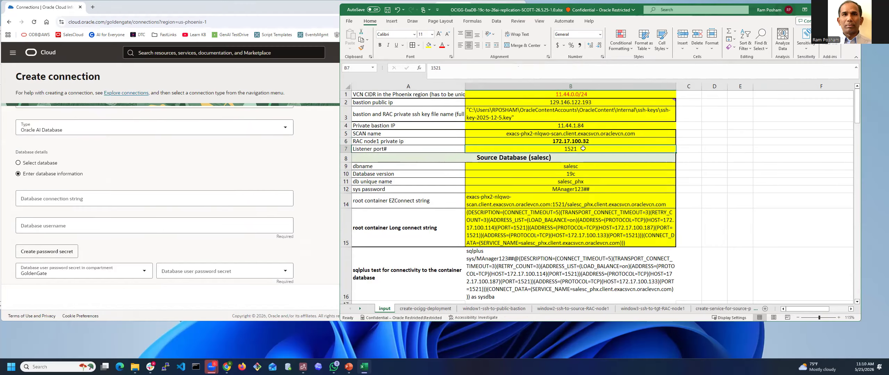
scroll(575, 188, "down", 2)
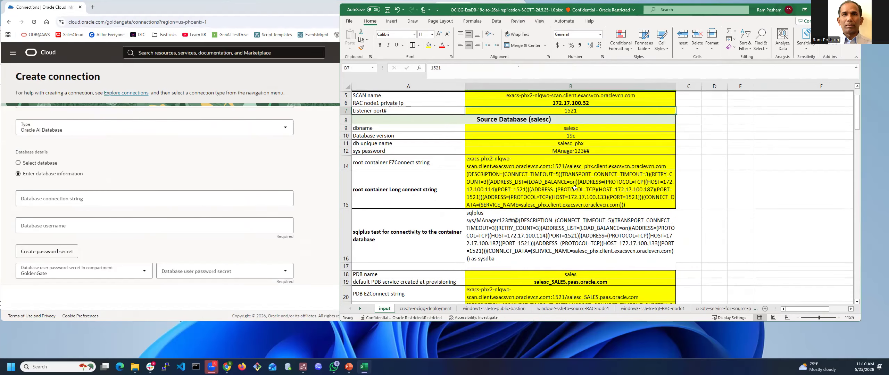
left_click(545, 178)
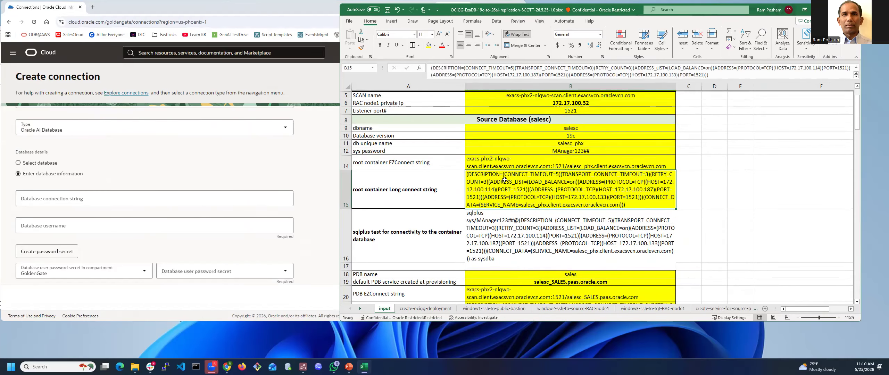
left_click(501, 162)
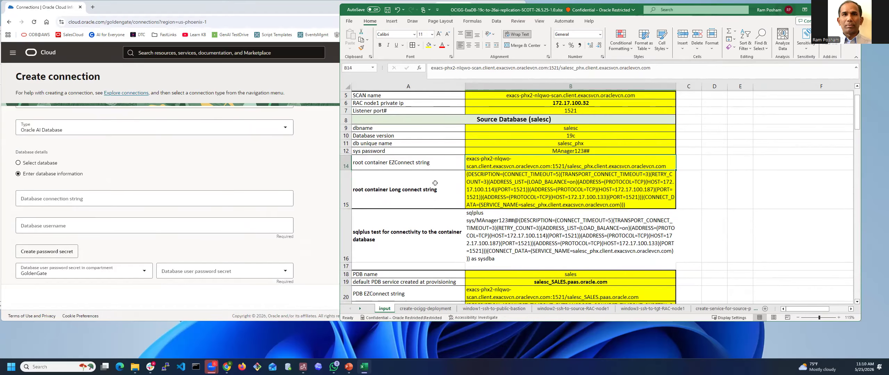
left_click(511, 190)
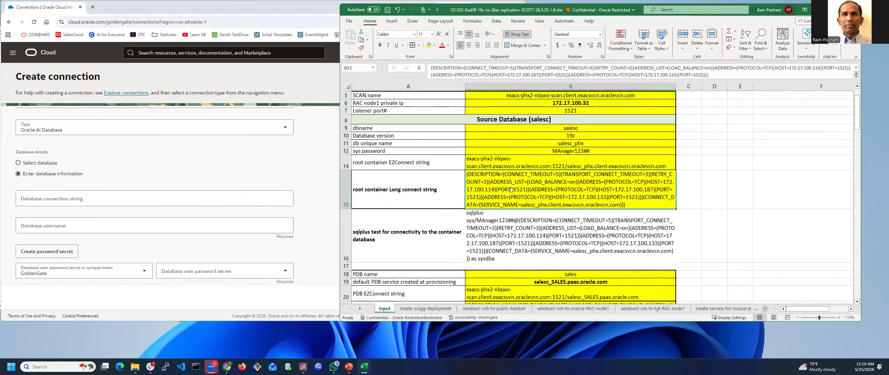
Switch to the Oracle Cloud console and list the dedicated infrastructure Exadata VM clusters in the ExaCS compartment
left_click(14, 53)
left_click(30, 161)
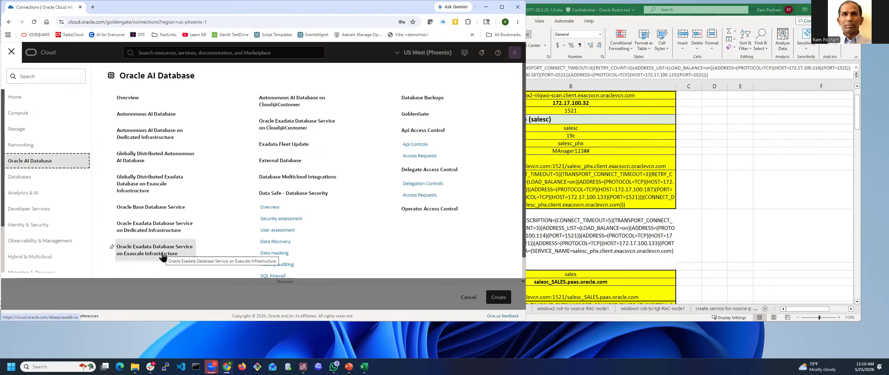
left_click(160, 229)
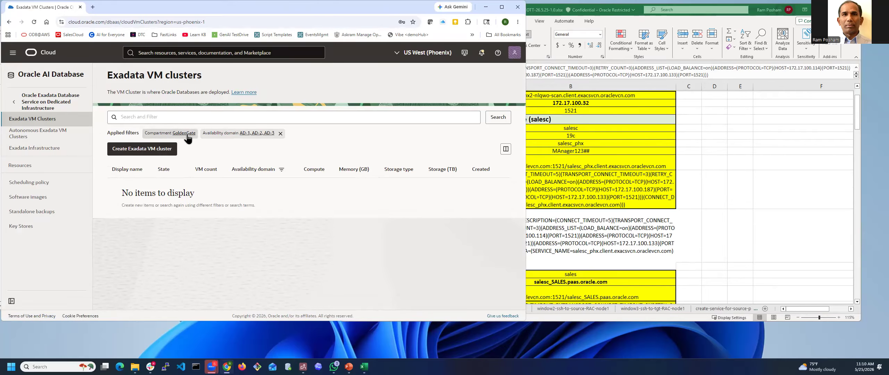
left_click(183, 134)
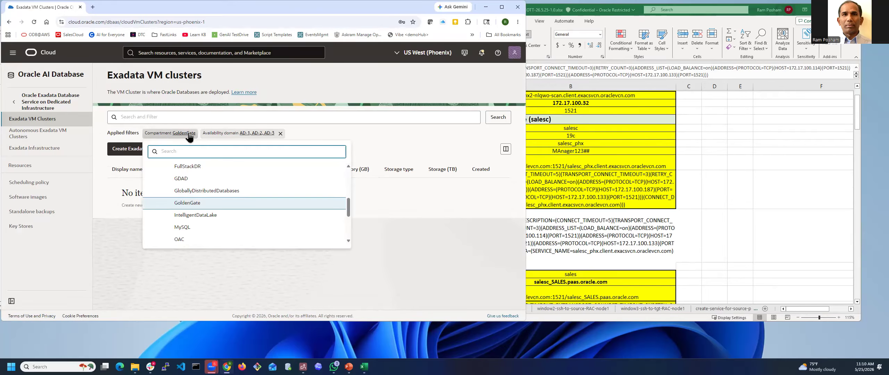
type("exacs")
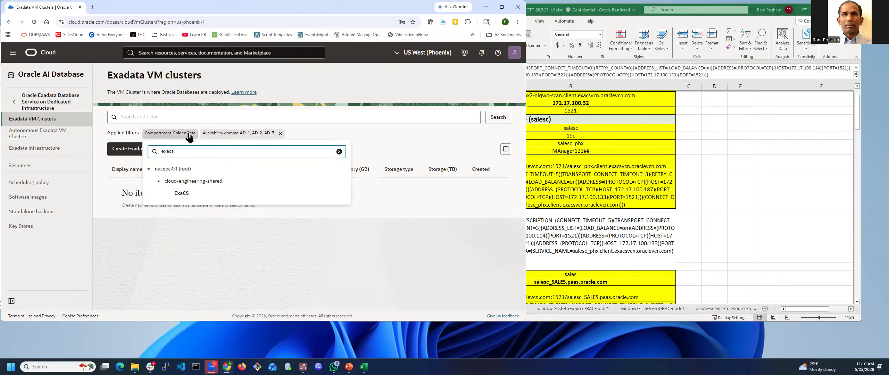
left_click(186, 194)
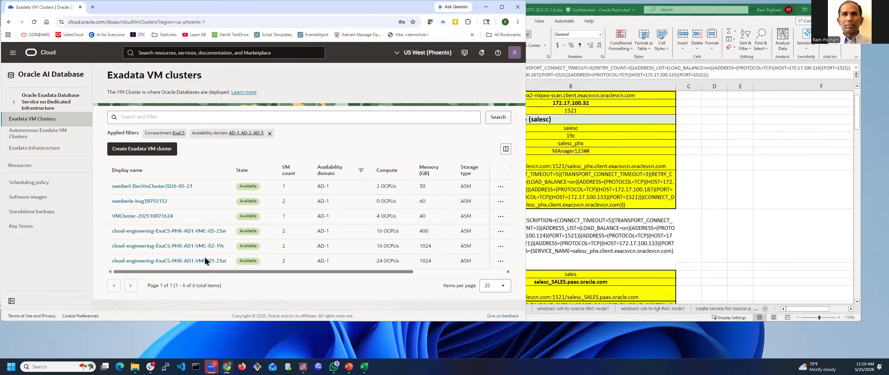
Open the cloud-engineering-ExaCS-PHX-AD1-VMC-02-19c VM cluster, search its databases for salesc and open that database's details
left_click(199, 247)
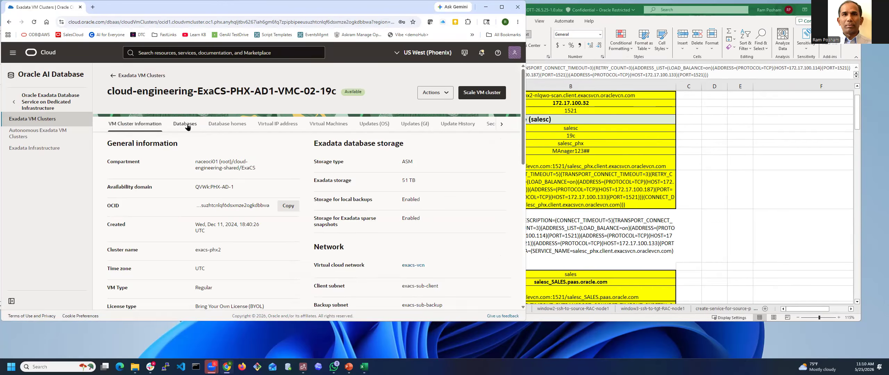
left_click(188, 126)
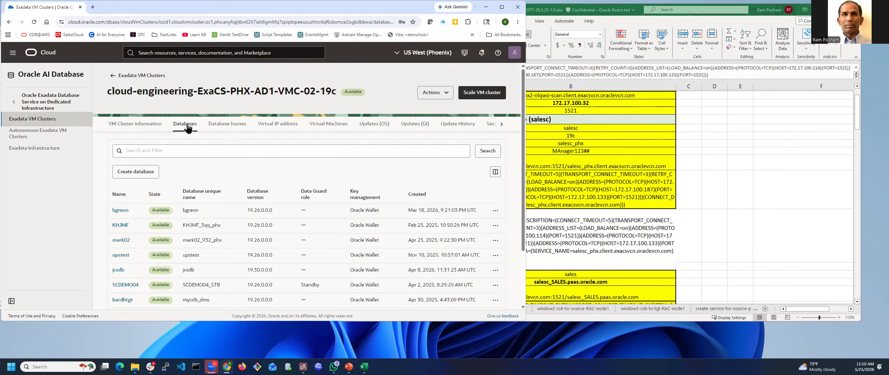
left_click(169, 152)
type("salesc")
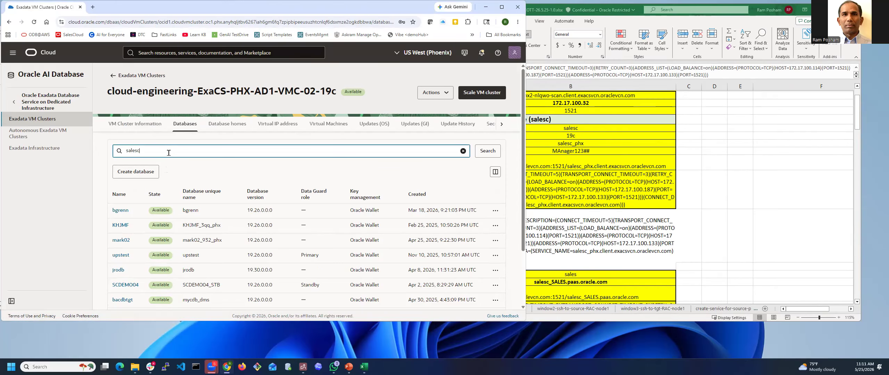
key("Return")
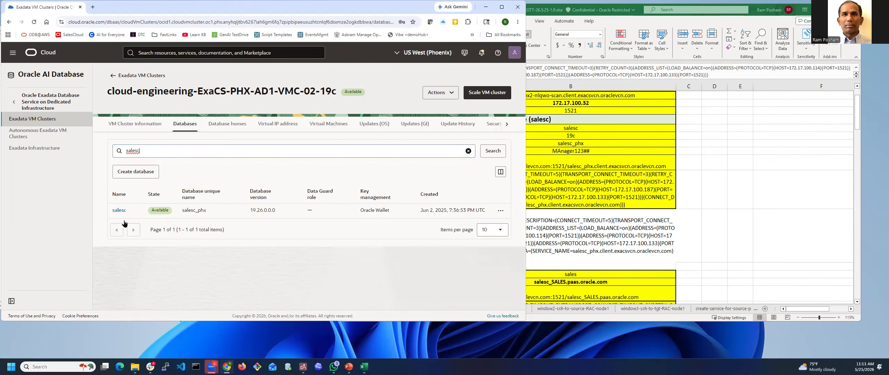
left_click(121, 211)
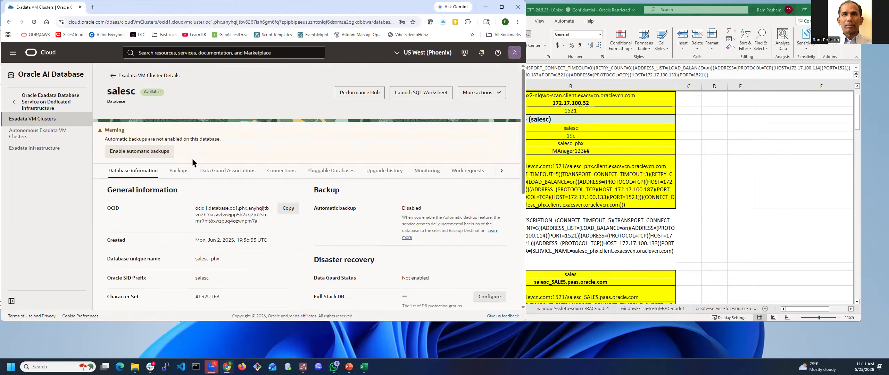
Open the DB connection details of salesc, copy the Easy Connect cdb_root string and the Long cdb_ip_root string, and close the dialog
scroll(441, 207, "down", 5)
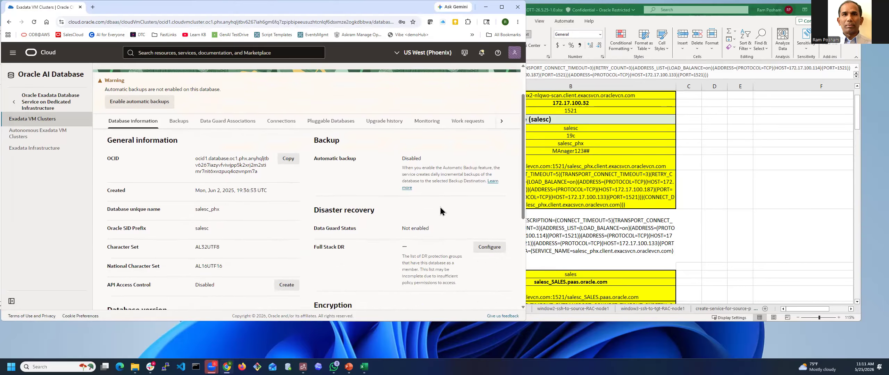
scroll(441, 207, "up", 5)
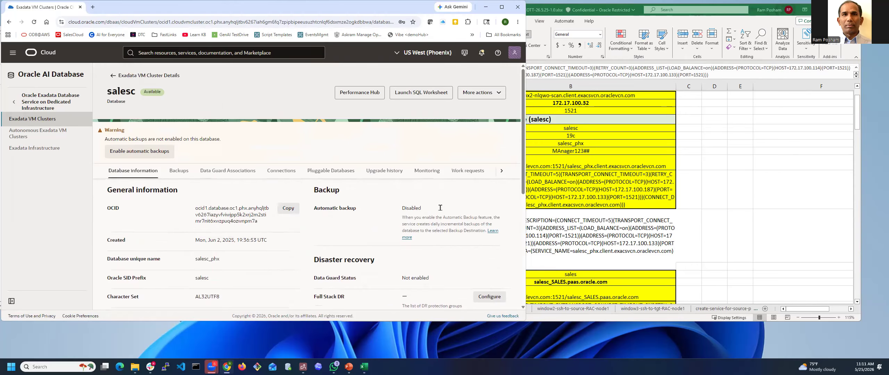
left_click(486, 92)
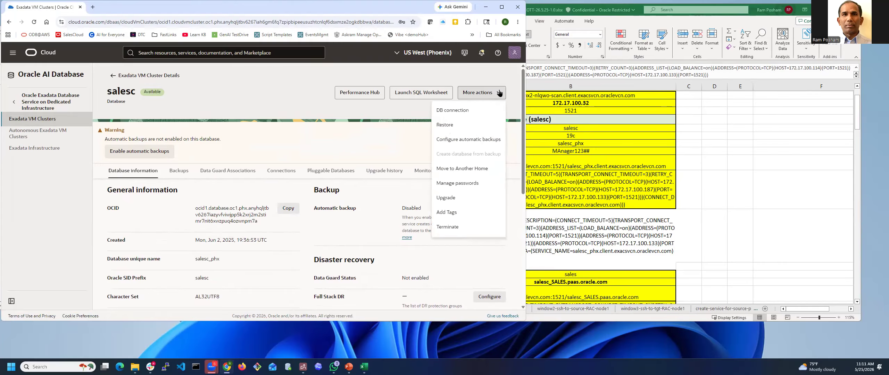
left_click(461, 110)
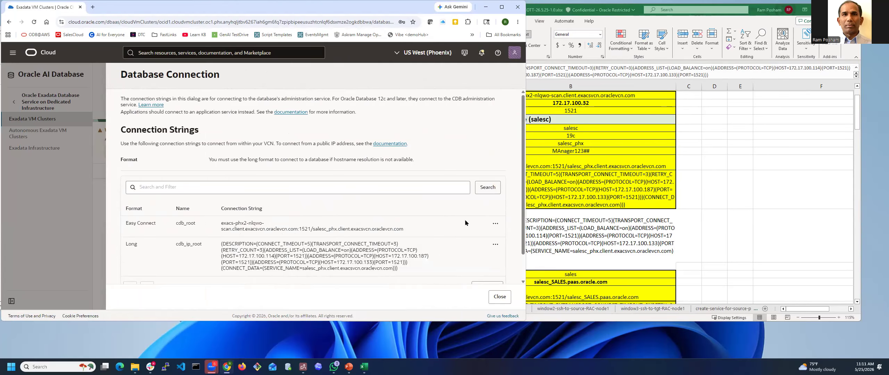
left_click(495, 224)
left_click(465, 243)
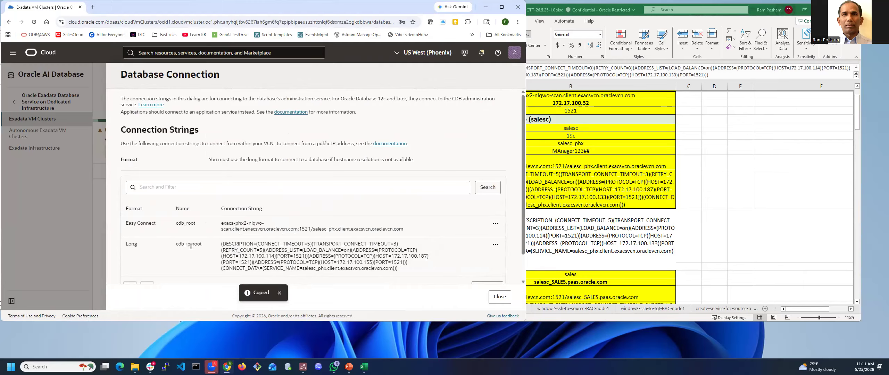
left_click(496, 245)
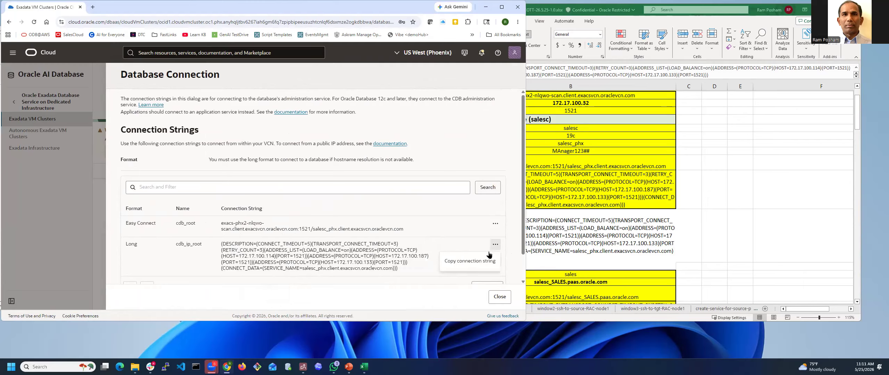
left_click(473, 264)
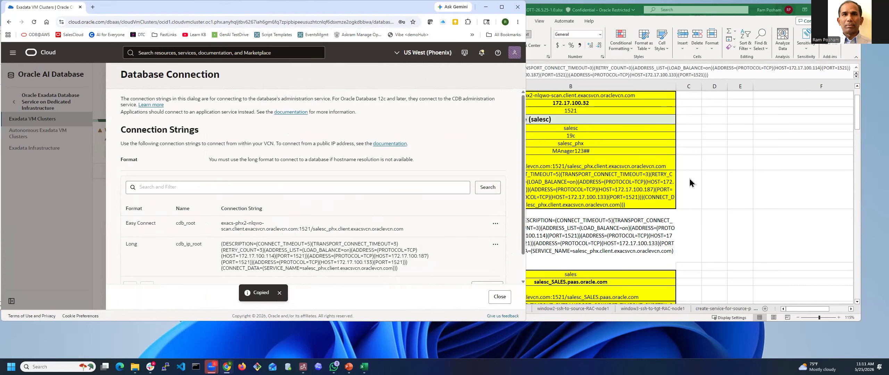
key("Escape")
Examine the root container Long connect string on the workbook's input sheet and copy the sqlplus connectivity test command from cell B16
left_click(640, 191)
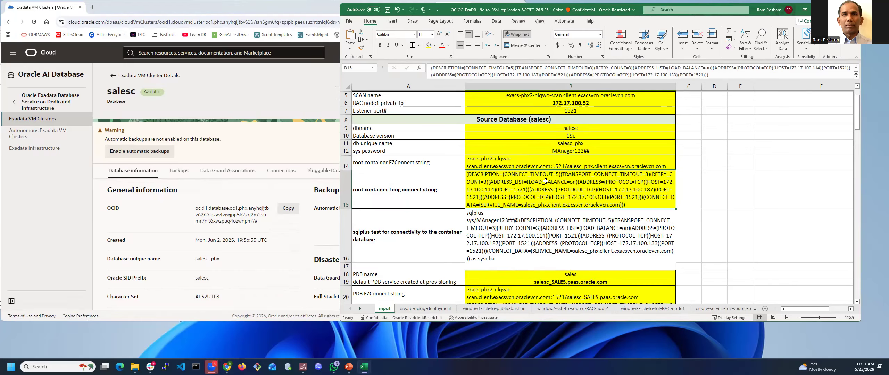
left_click(518, 242)
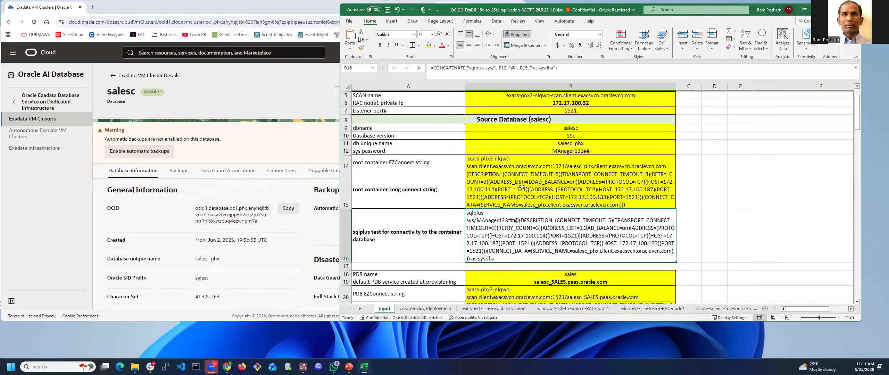
left_click(563, 188)
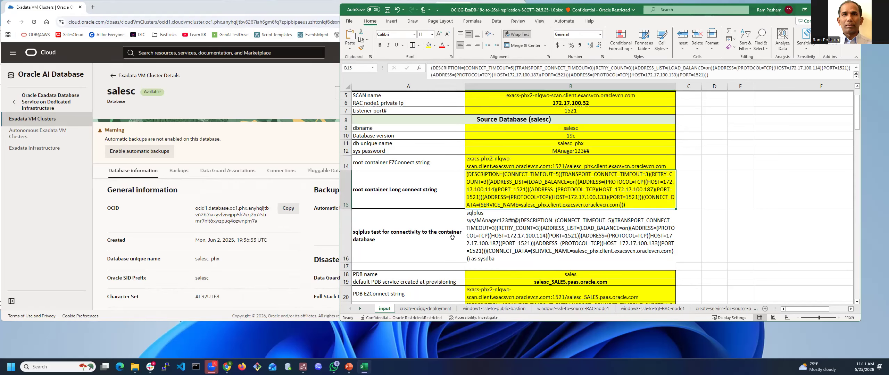
left_click(436, 244)
left_click(540, 231)
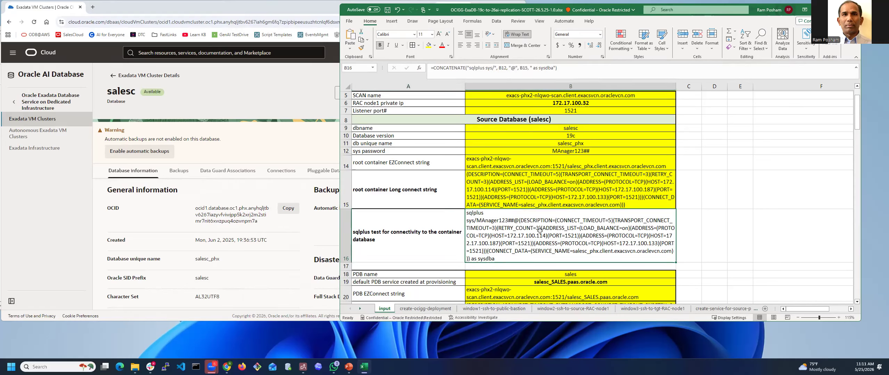
key("ctrl+c")
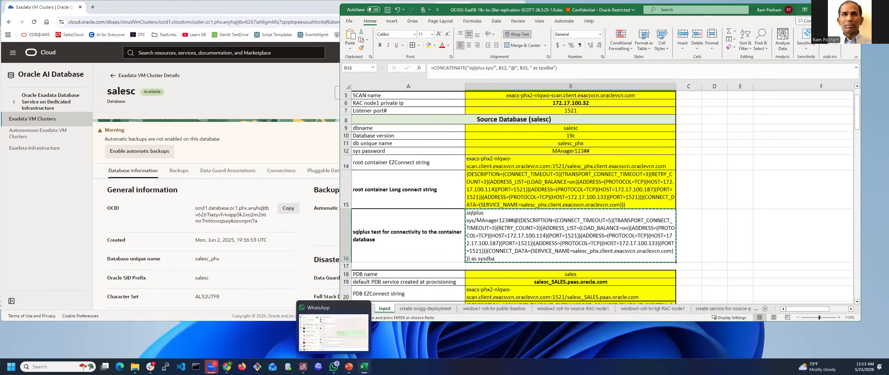
Open a Git Bash terminal and try to connect to the bastion with the ssh tunnel command from cell A3 of the window1-ssh-to-public-bastion sheet
left_click(258, 367)
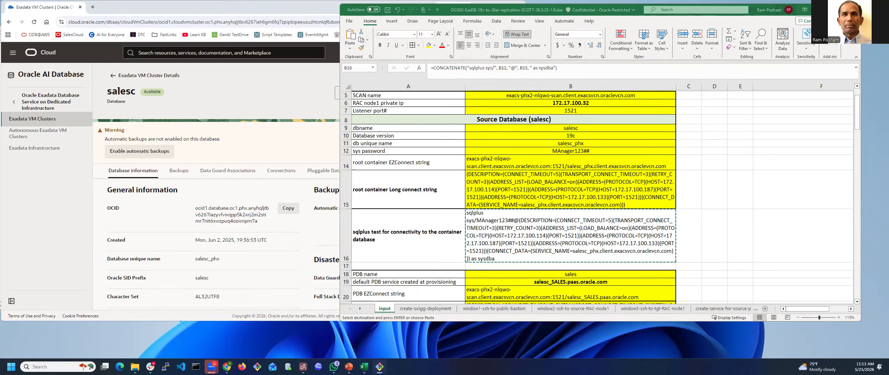
left_click(521, 251)
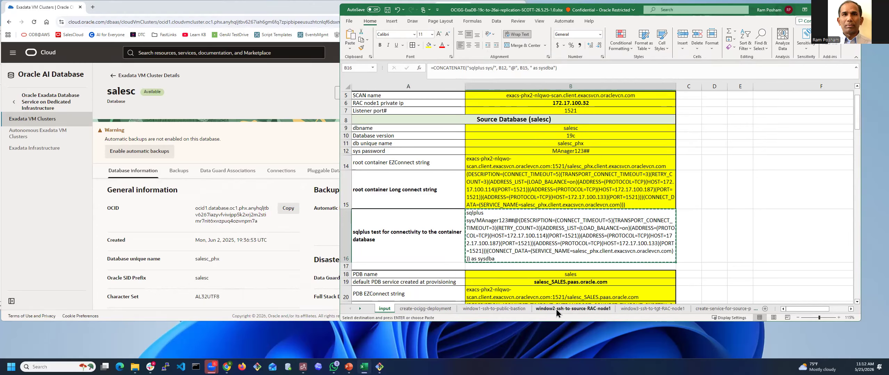
left_click(503, 308)
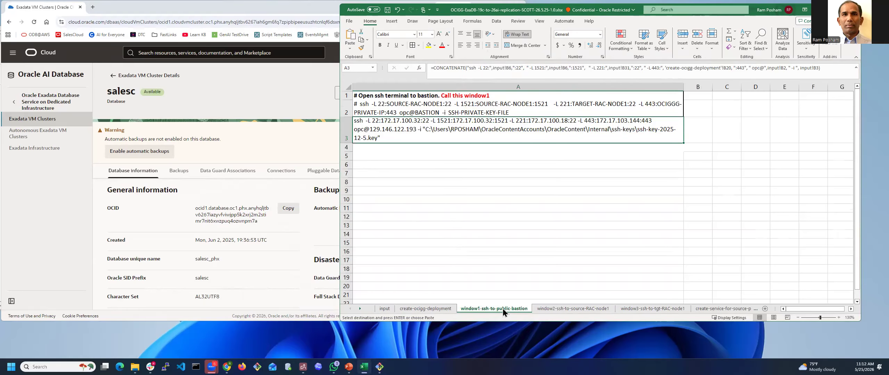
left_click(442, 104)
left_click(431, 129)
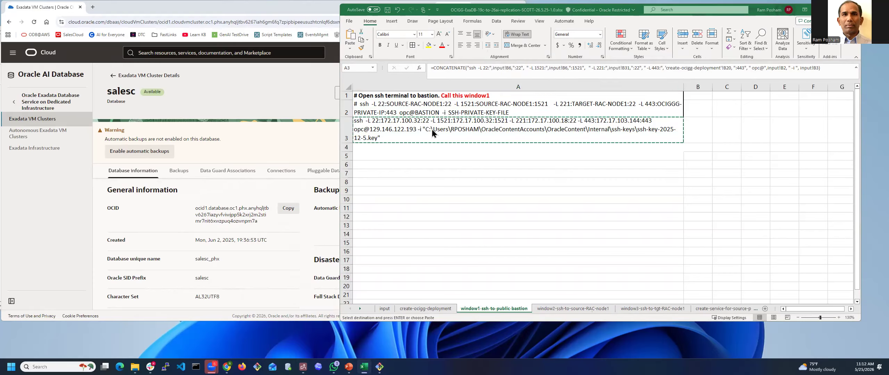
key("alt+Tab")
right_click(579, 136)
left_click(596, 154)
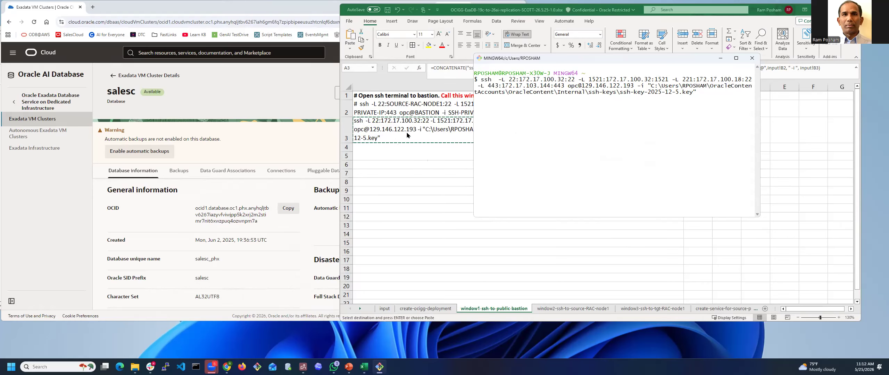
Switch to the Oracle Cloud console and list the compute instances in the personal compartment under cloud-engineering
left_click(153, 50)
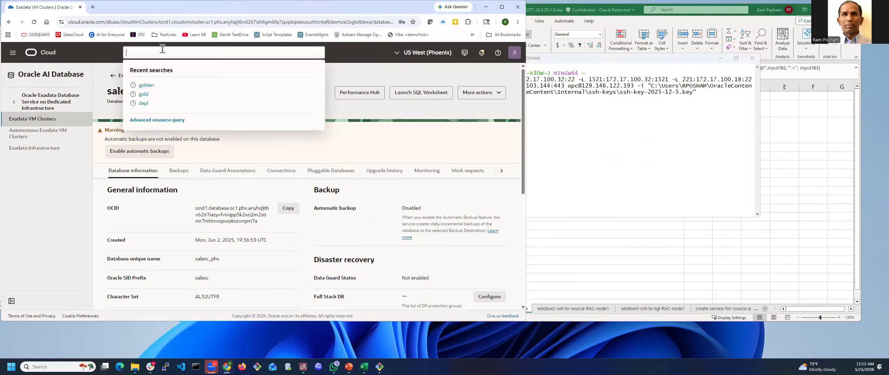
left_click(13, 55)
left_click(28, 116)
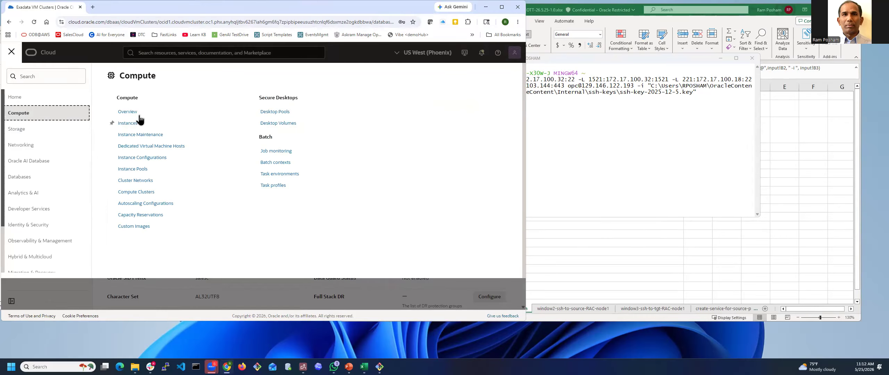
left_click(134, 128)
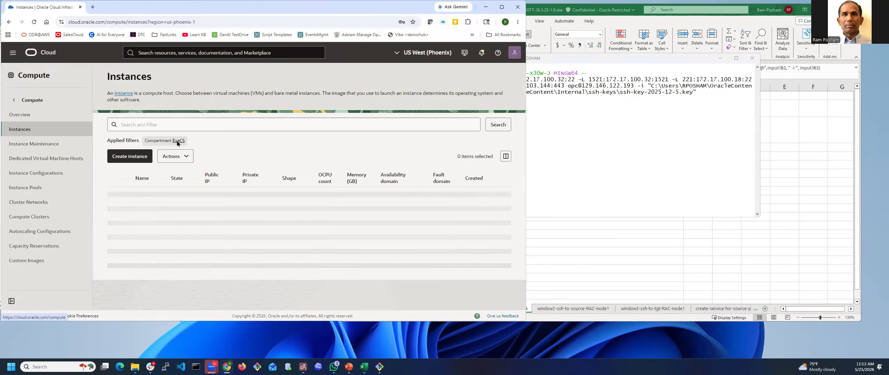
left_click(180, 145)
type("ramul")
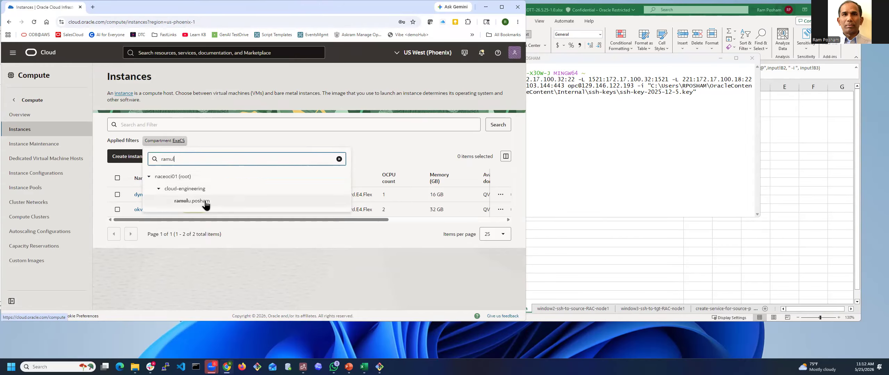
left_click(206, 202)
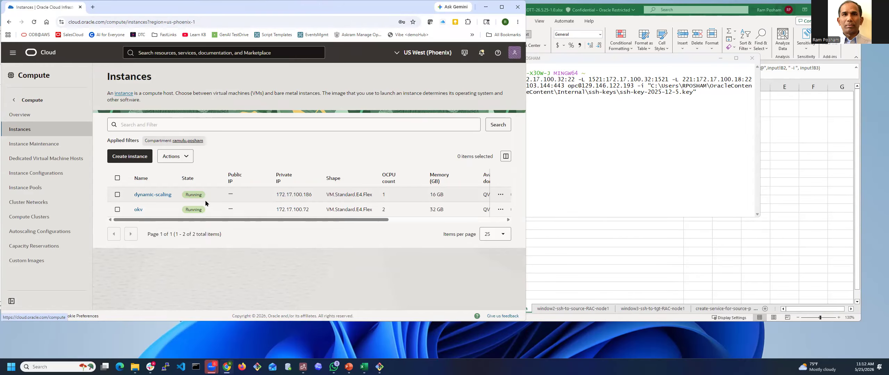
Get the rpbastion1 bastion instance running from the instance list, and rerun the ssh tunnel command to the bastion in the terminal
left_click(501, 195)
left_click(469, 90)
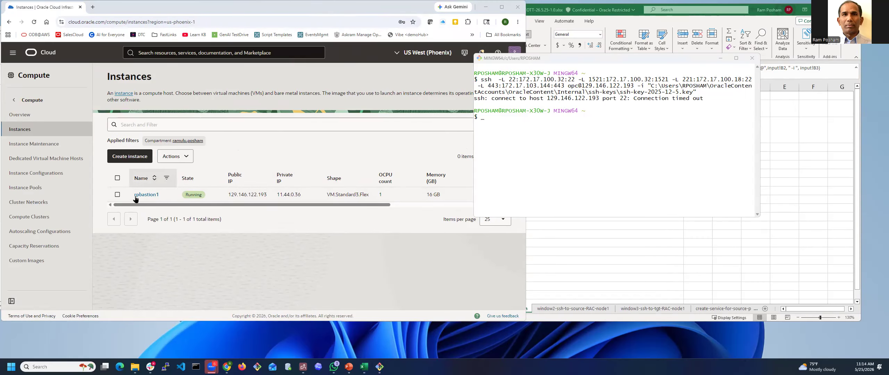
left_click(537, 155)
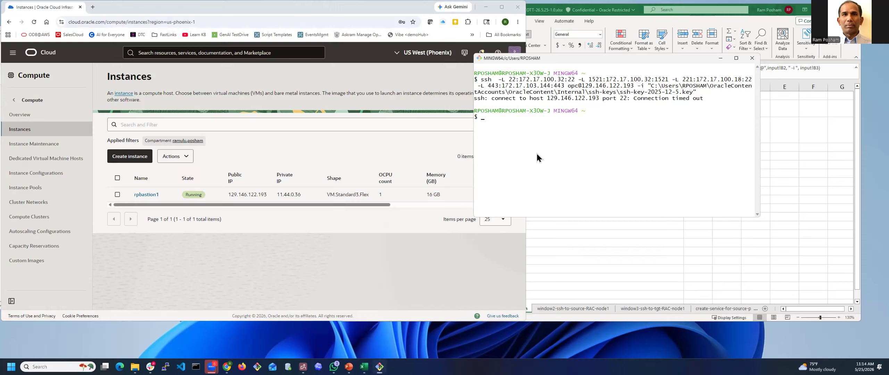
key("Up")
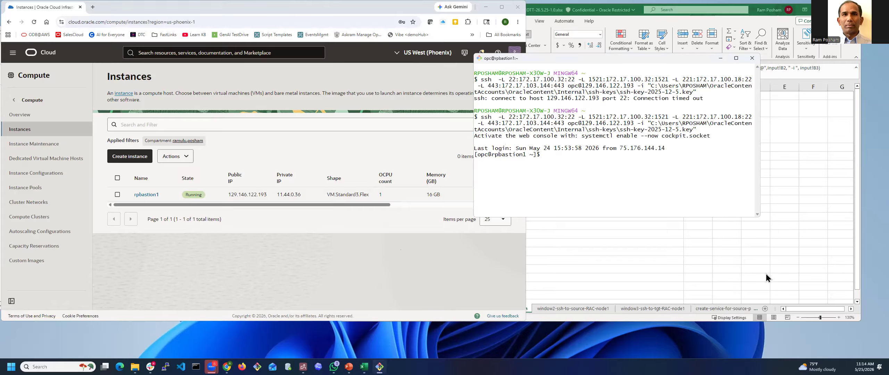
Run the sqlplus container database connectivity test from input sheet cell B16, which includes the sys password, in the bastion terminal
key("alt+Tab")
key("ctrl+c")
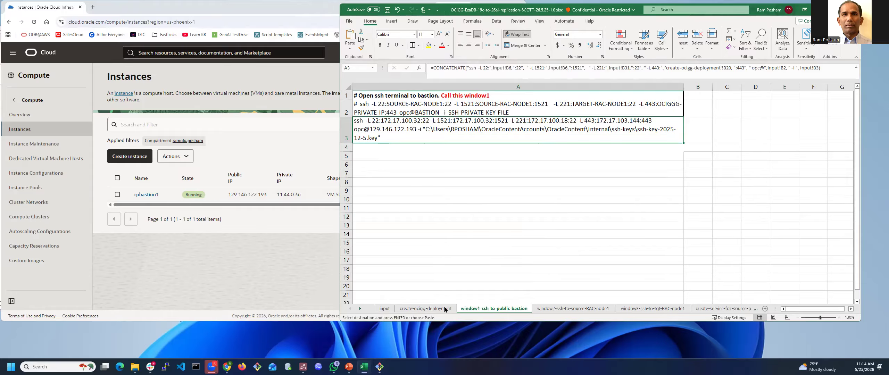
left_click(430, 309)
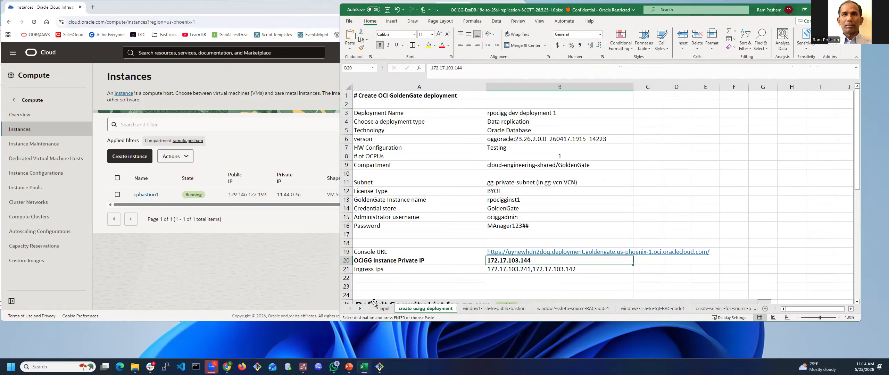
left_click(385, 308)
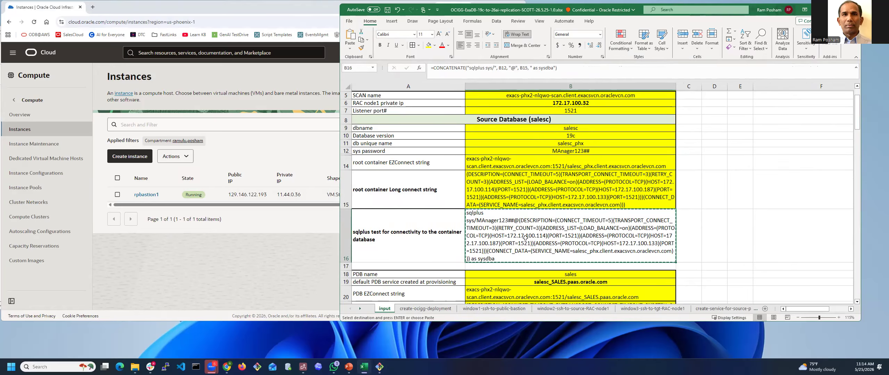
key("alt+Tab")
right_click(583, 172)
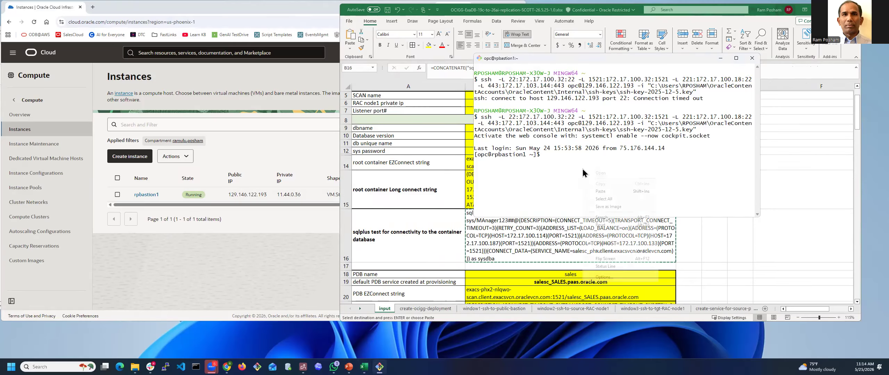
left_click(601, 191)
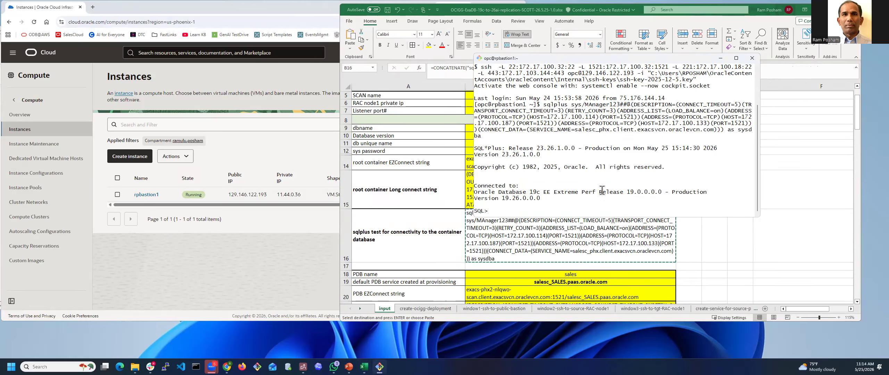
Exit the sqlplus session in the bastion terminal and select the container connectivity test in input sheet cell B16
type("exit")
key("Return")
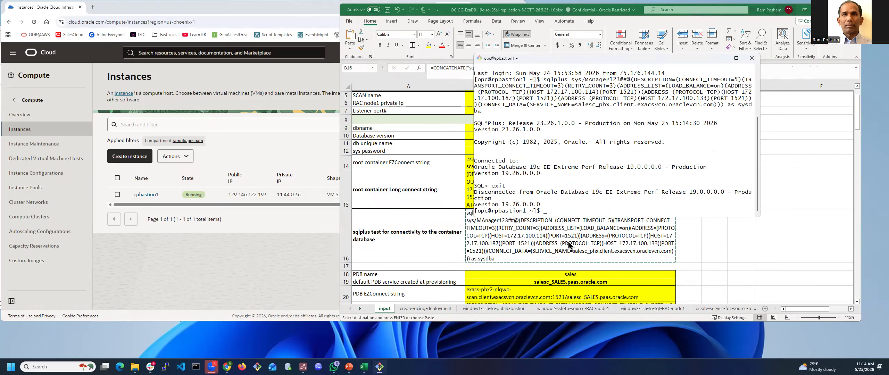
left_click(570, 253)
left_click(572, 178)
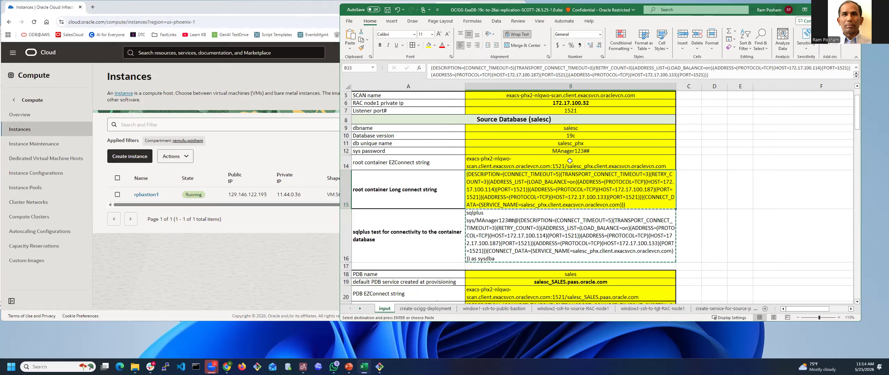
left_click(557, 225)
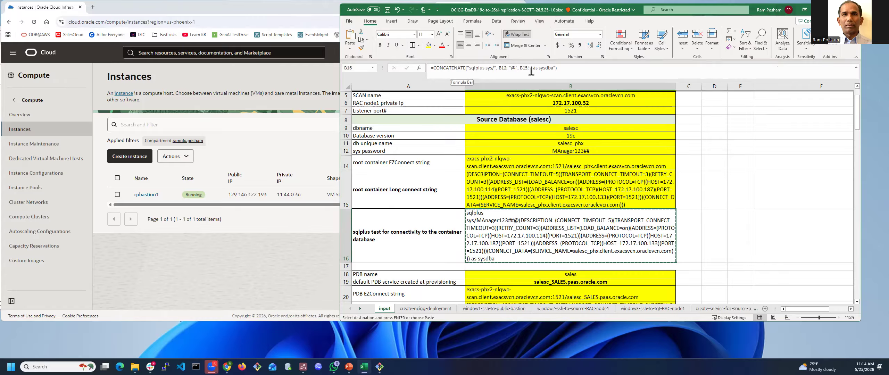
Examine the input sheet's source PDB and target database (crmc) entries, down to the PDB sqlplus connectivity test in cell B46
scroll(548, 187, "down", 5)
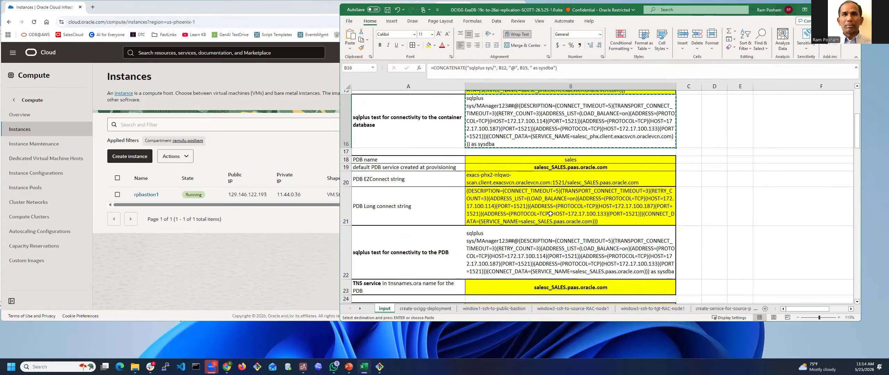
scroll(512, 157, "down", 4)
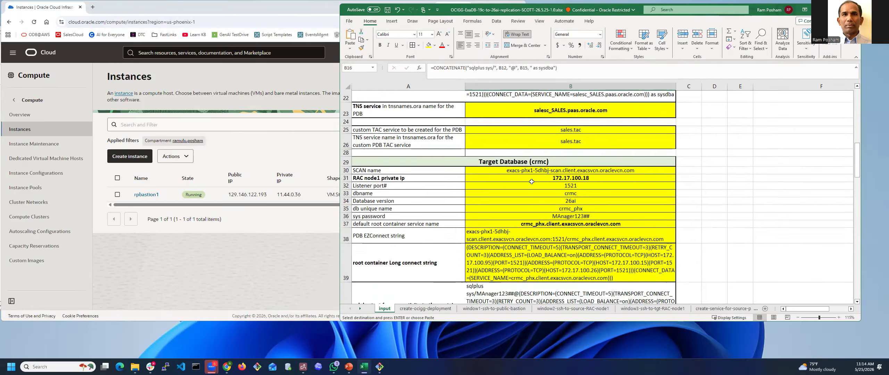
scroll(555, 220, "down", 2)
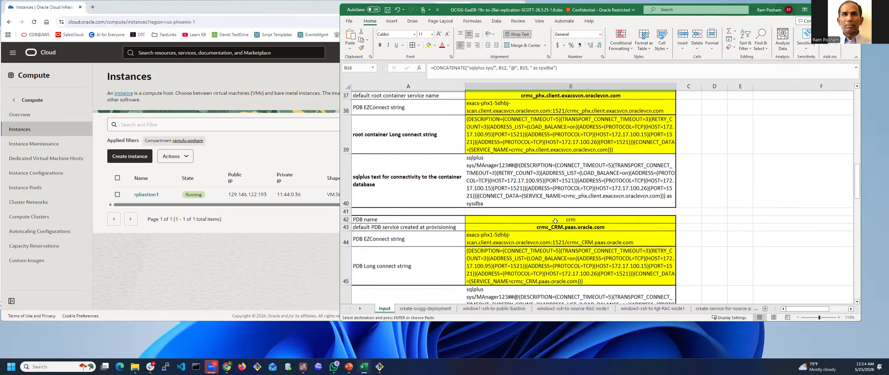
scroll(550, 165, "up", 4)
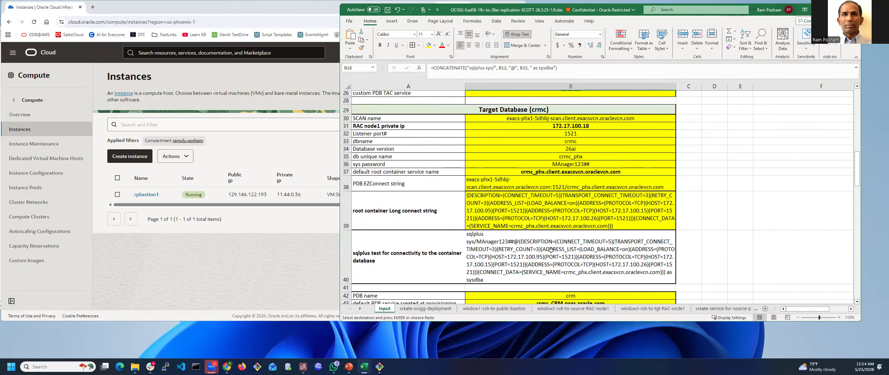
scroll(555, 254, "down", 2)
scroll(556, 254, "down", 6)
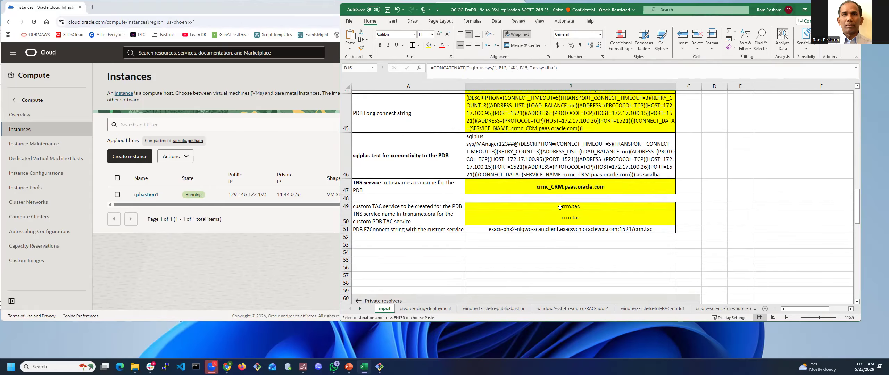
left_click(549, 155)
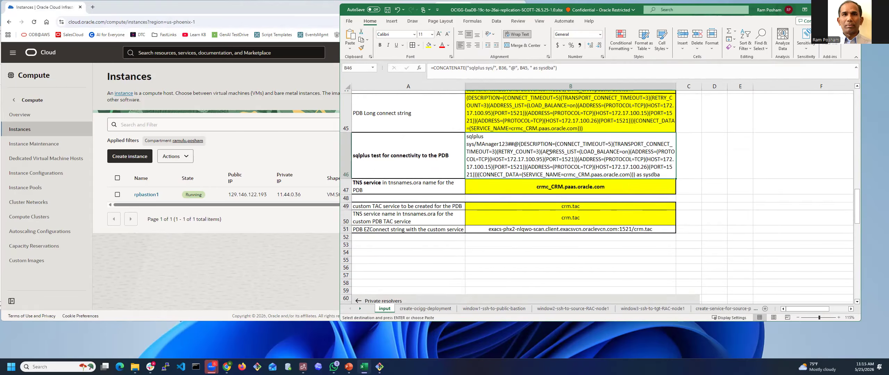
scroll(523, 150, "up", 1)
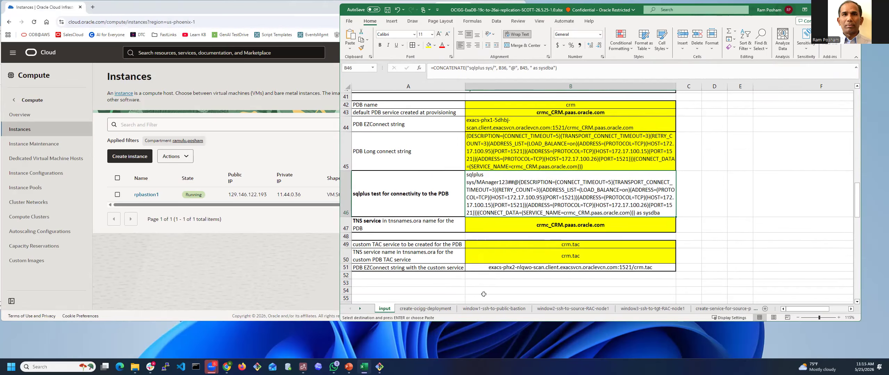
Show the create-ocigg-deployment sheet, and list the GoldenGate deployments in the cloud-engineering-shared/GoldenGate compartment in the Oracle Cloud console
left_click(428, 309)
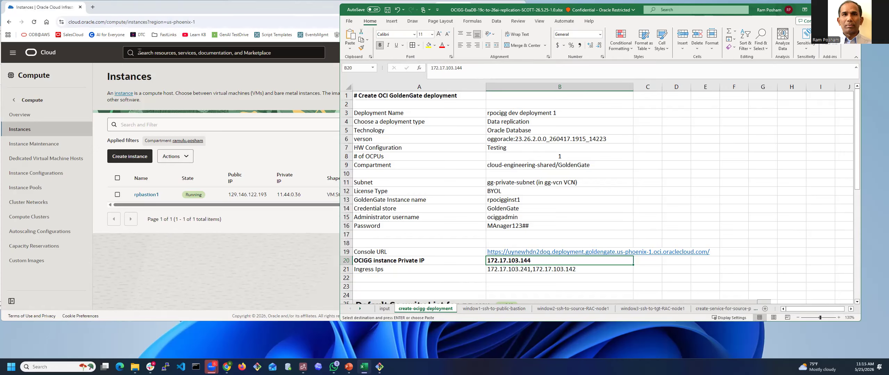
left_click(156, 54)
type("dep")
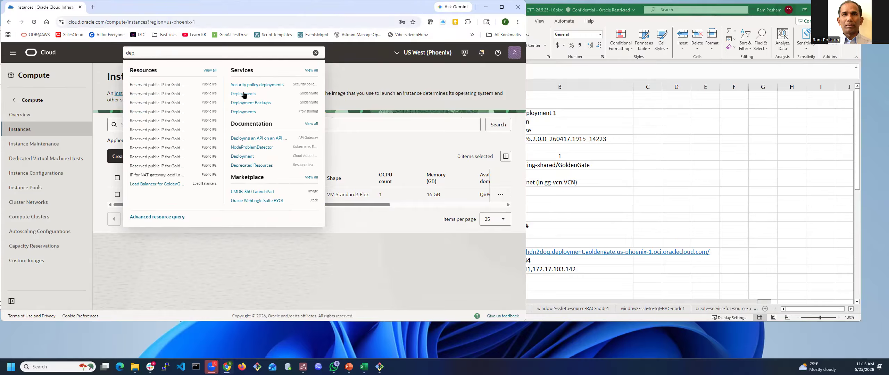
left_click(244, 93)
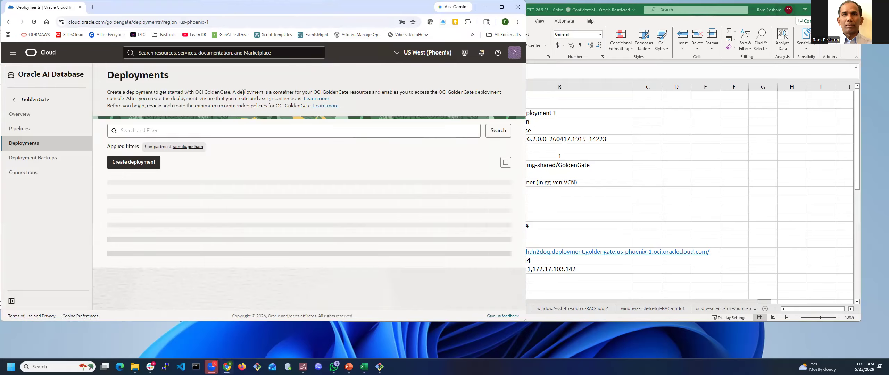
left_click(187, 147)
type("gol")
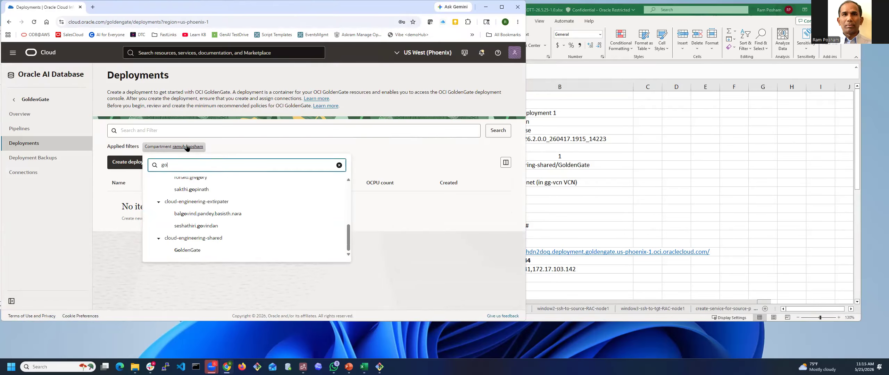
left_click(188, 207)
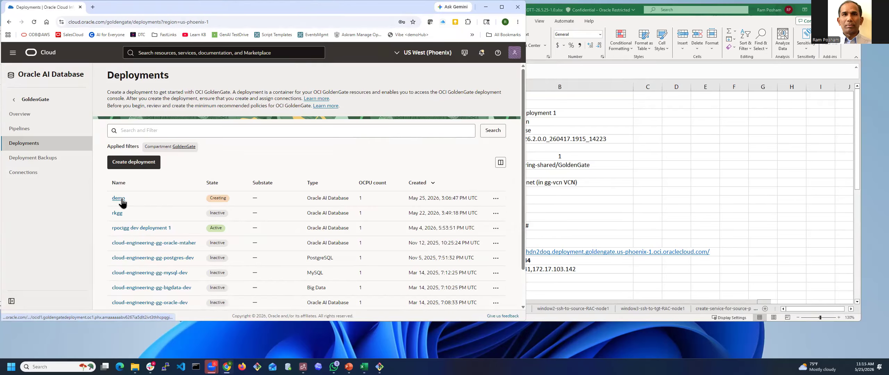
Open the details of rpocigg dev deployment 1 and compare its private IP and ingress IPs with sheet cells B20 and B21
left_click(151, 228)
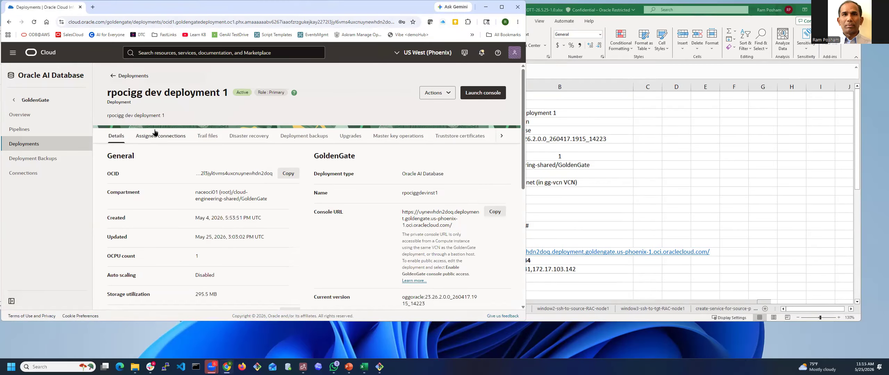
scroll(454, 243, "down", 3)
double_click(420, 270)
left_click(600, 264)
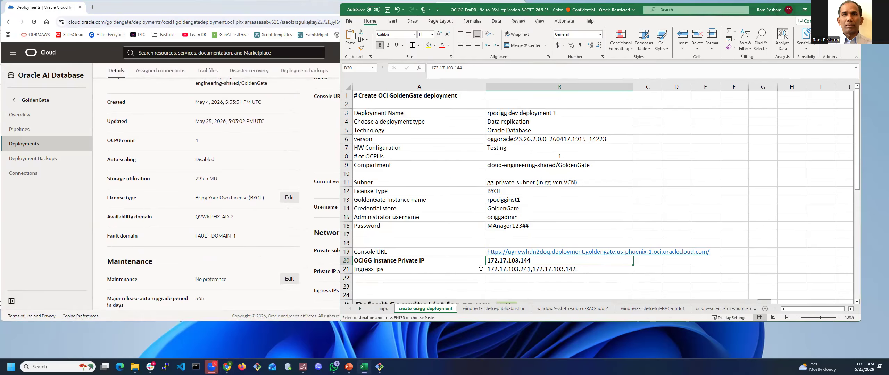
left_click(530, 271)
left_click(280, 242)
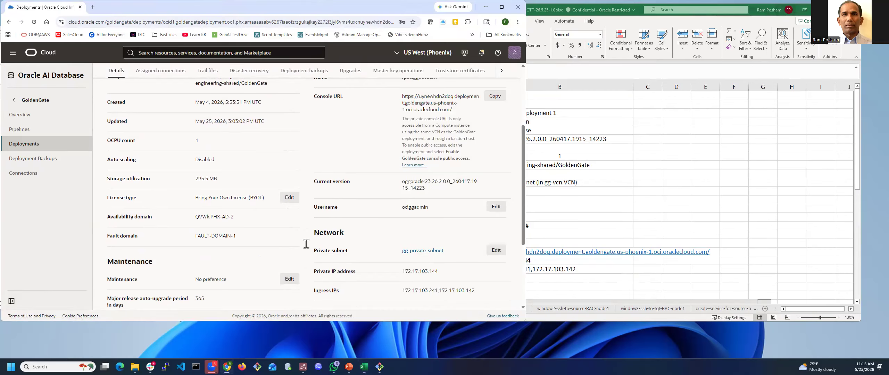
left_click_drag(402, 290, 512, 291)
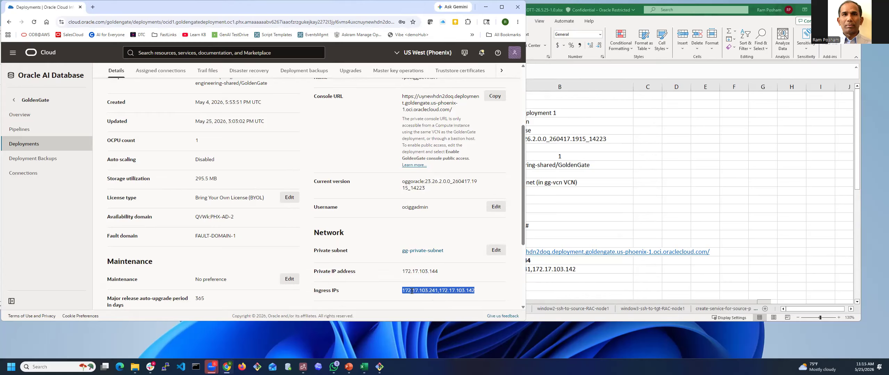
left_click(467, 289)
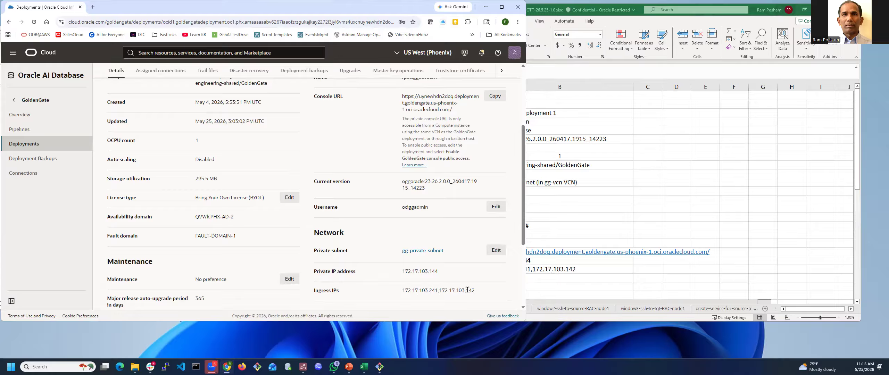
left_click(576, 270)
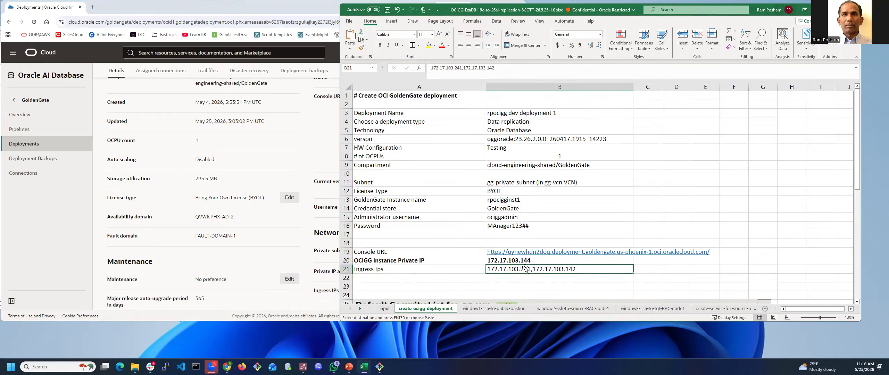
Connect to the source RAC node from a new Git Bash terminal with the ssh command in cell A2 of the window2-ssh-to-source-RAC-node1 sheet
left_click(485, 309)
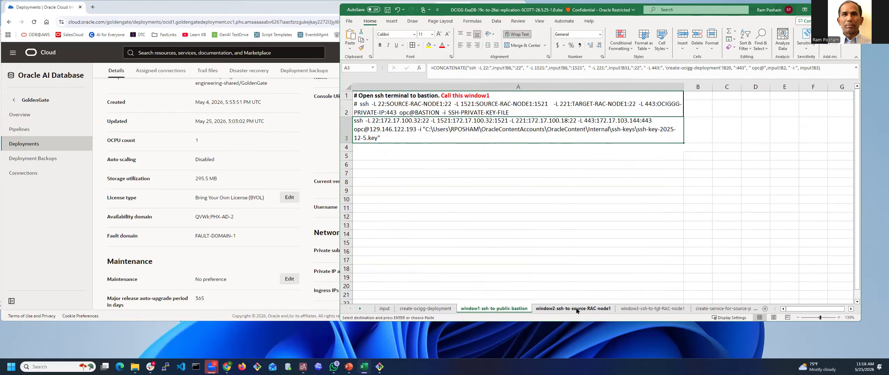
left_click(591, 309)
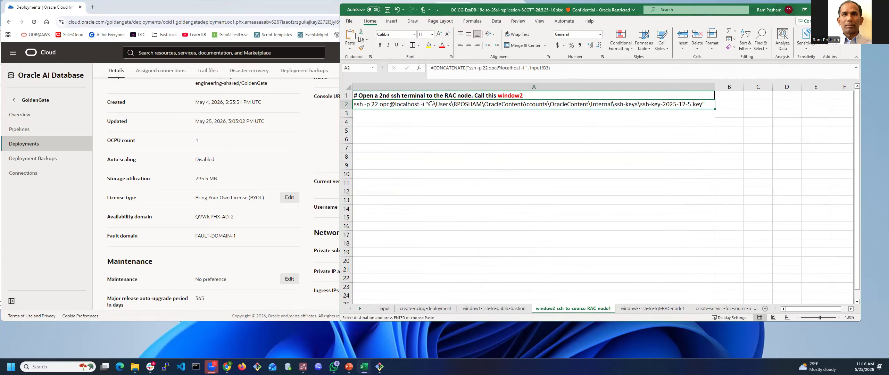
key("ctrl+c")
left_click(379, 367)
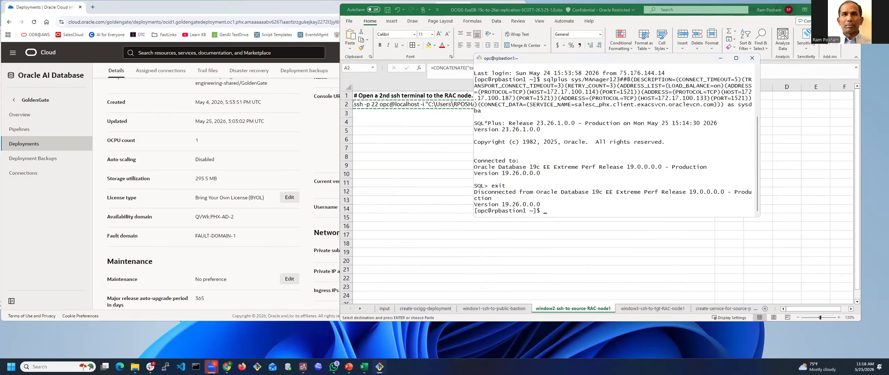
left_click(257, 367)
right_click(728, 161)
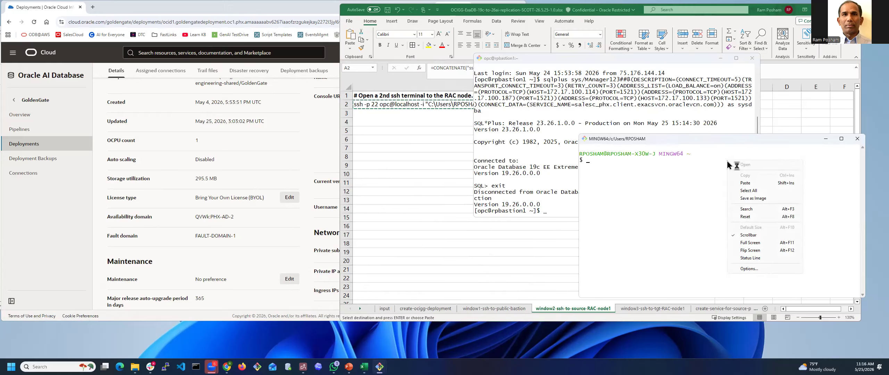
left_click(743, 184)
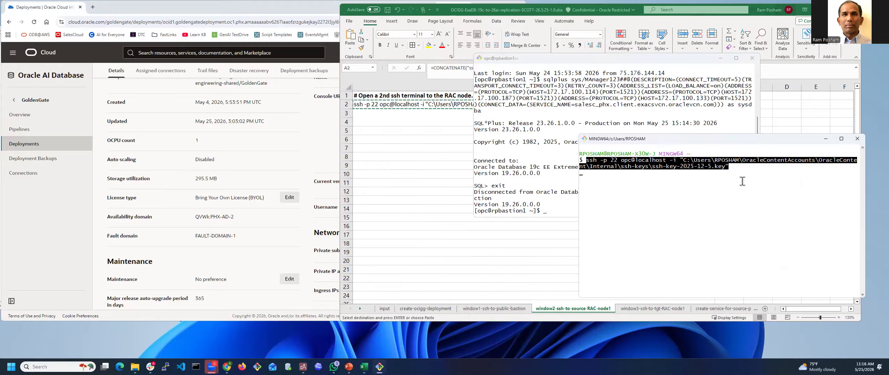
key("Return")
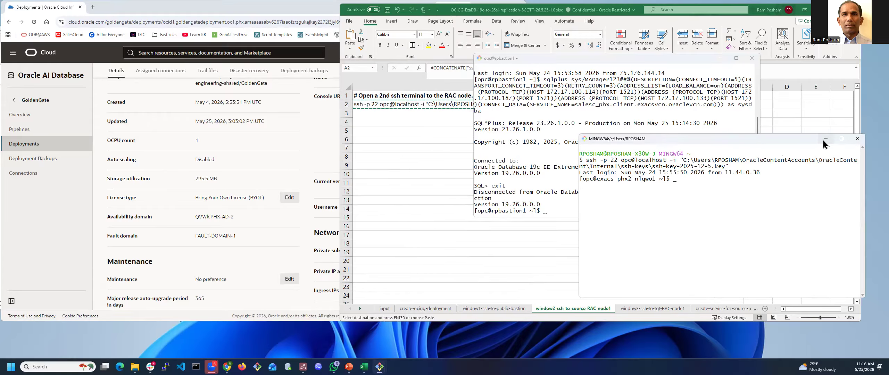
Check the window3-ssh-to-tgt-RAC-node1 sheet and examine the srvctl commands for the sales.tac service on the create-service-for-source-pdb sheet
left_click(644, 311)
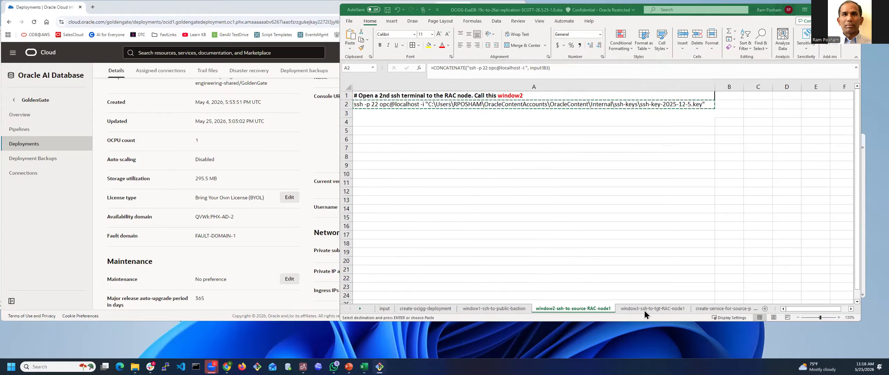
left_click(645, 310)
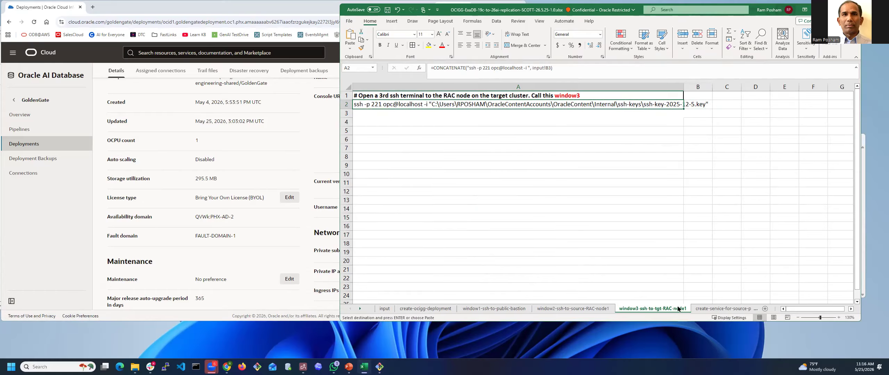
left_click(709, 309)
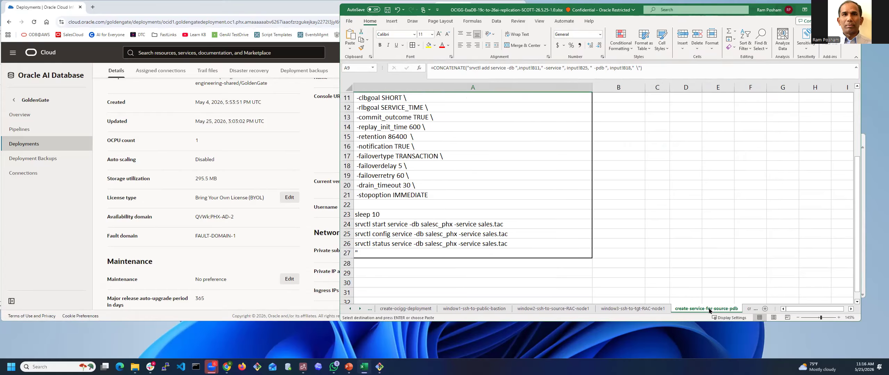
scroll(402, 206, "up", 4)
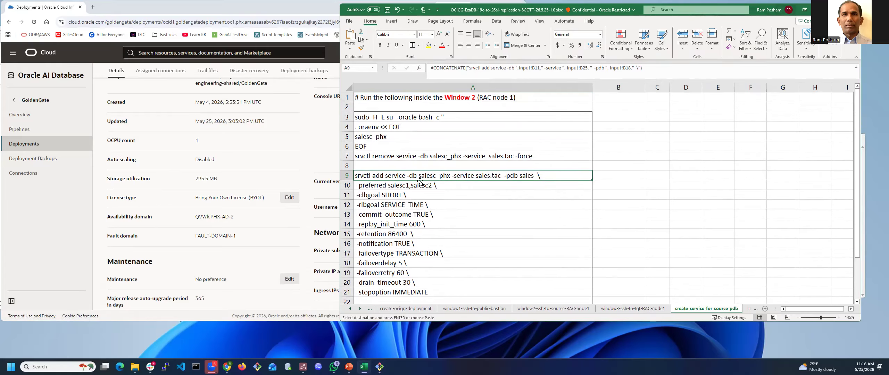
scroll(413, 191, "down", 2)
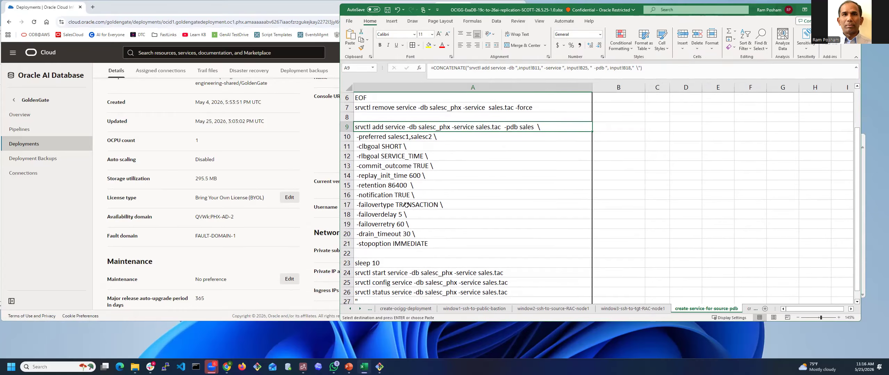
scroll(436, 205, "up", 2)
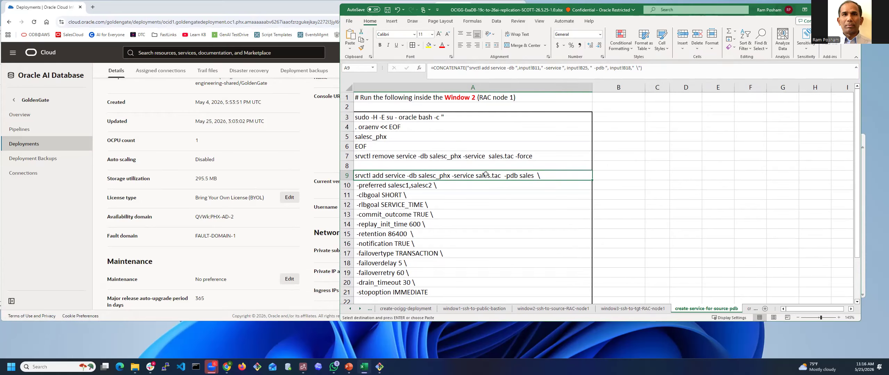
left_click(503, 157)
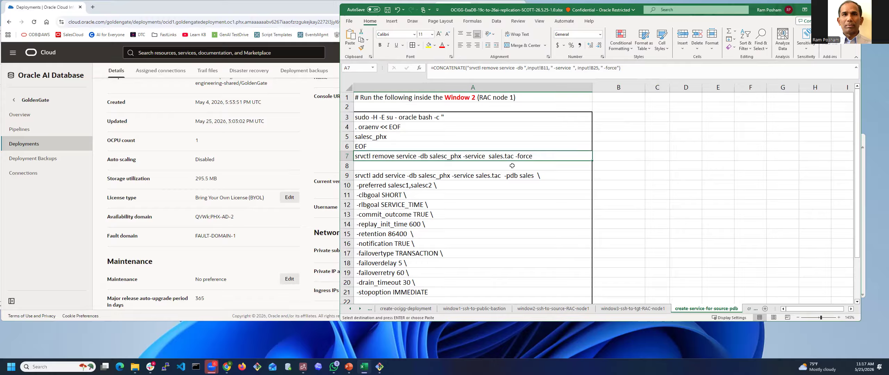
left_click(406, 117)
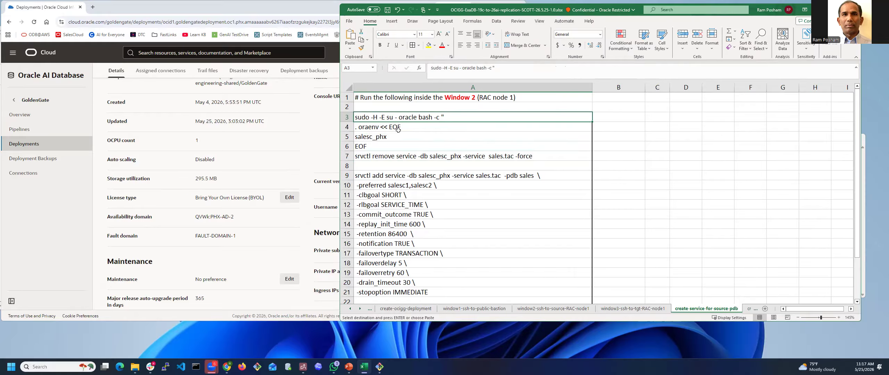
Run the sales.tac service script from cells A3:A27 in the source RAC node terminal and check which instances run the service
scroll(400, 174, "down", 5)
left_click(373, 203, "shift")
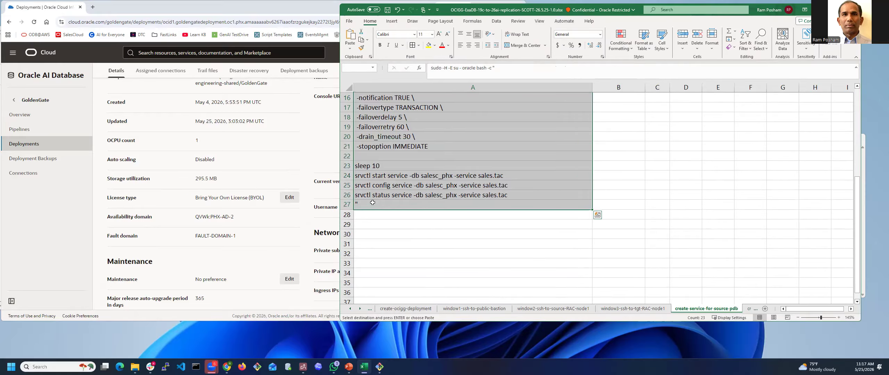
key("ctrl+c")
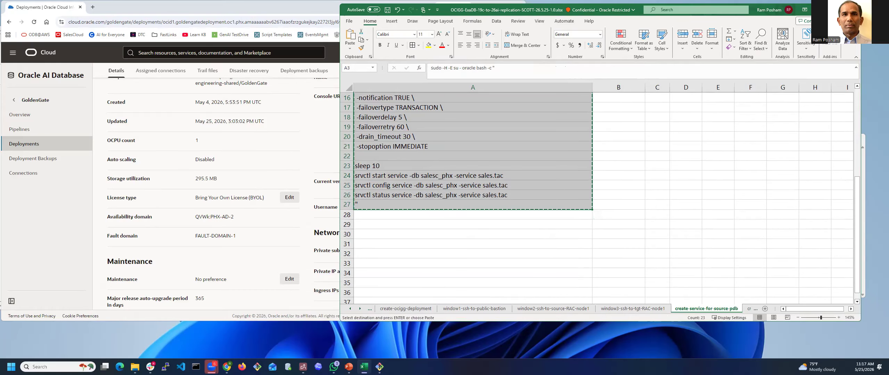
left_click(380, 367)
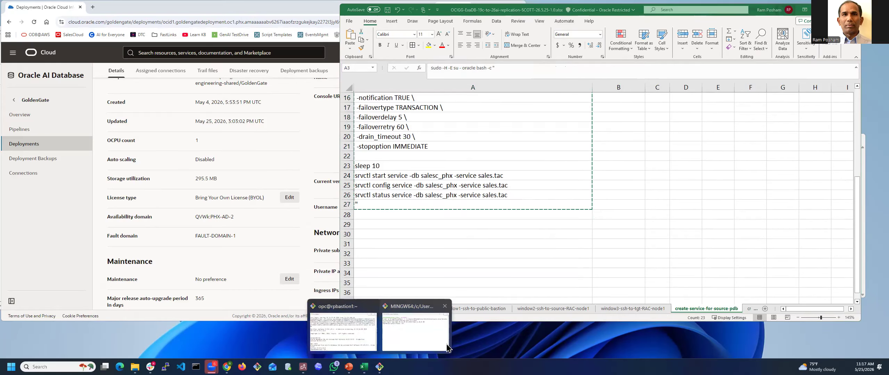
left_click(422, 337)
right_click(667, 203)
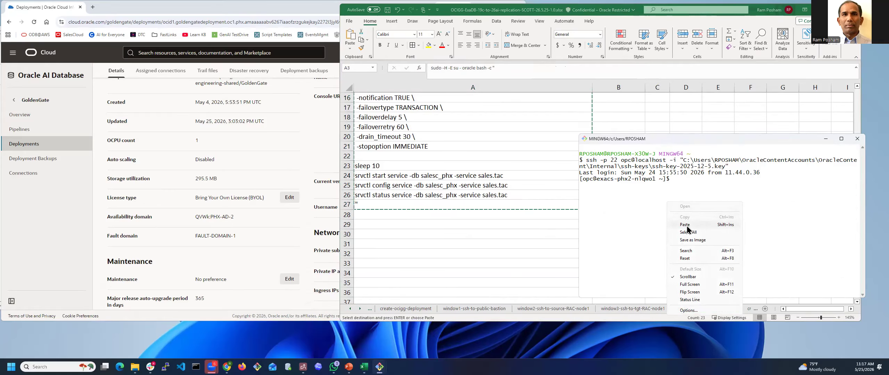
left_click(685, 225)
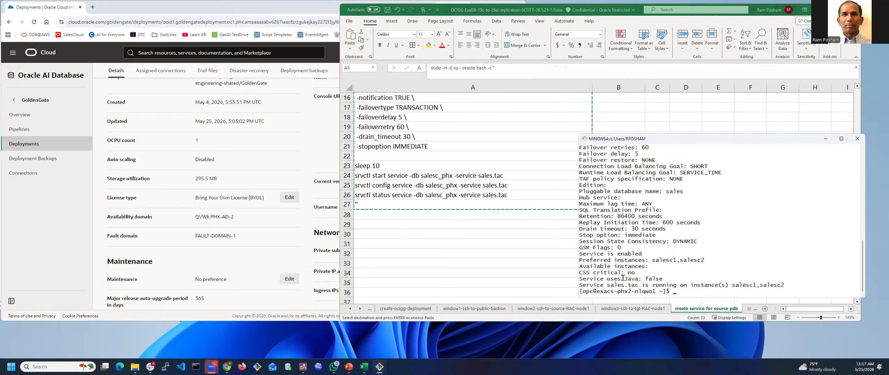
left_click_drag(579, 284, 786, 284)
double_click(747, 285)
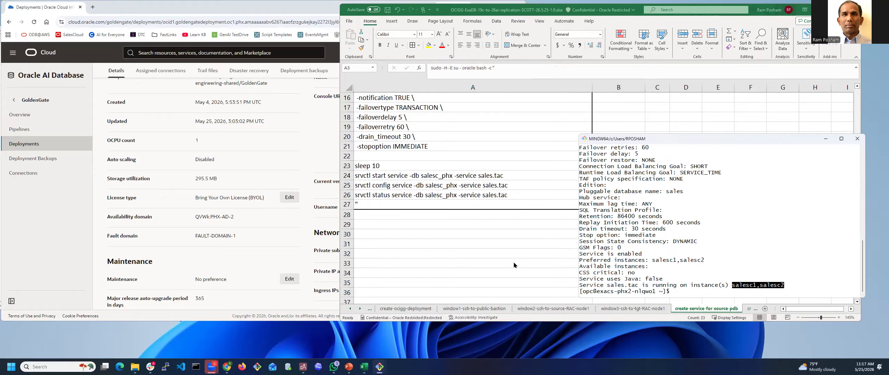
Examine the crm.tac service commands and the crmc_phx environment lines on the create-service-for-target-pdb sheet
left_click(696, 313)
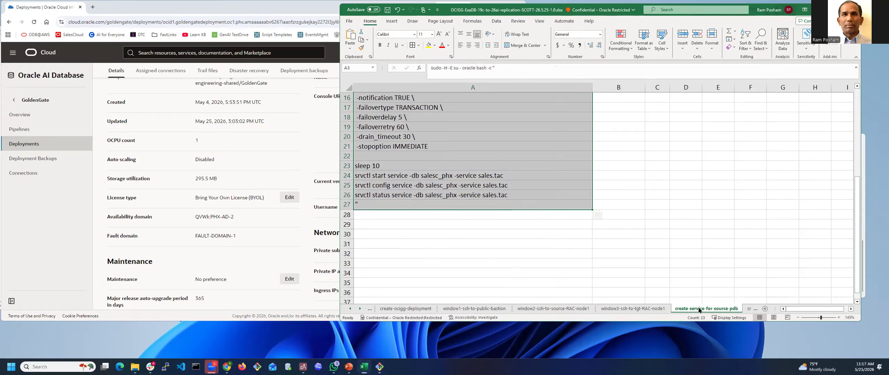
left_click(750, 308)
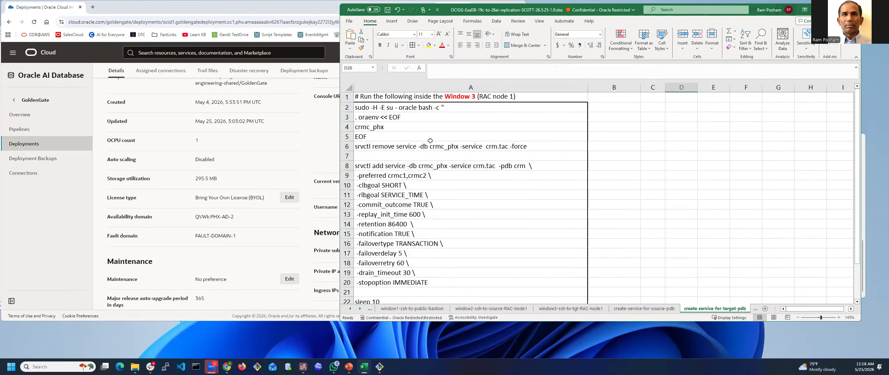
left_click(377, 117)
left_click(372, 127)
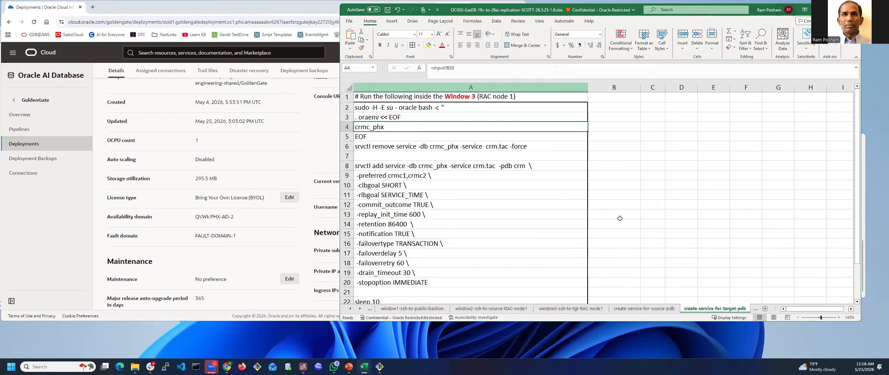
Review the secrets and connections planned on the configure-ocigg sheet, including rp-c-pound-pound-ggadmin-password-secret and conn-c-2pounds-ggadmin-salesc
left_click(756, 309)
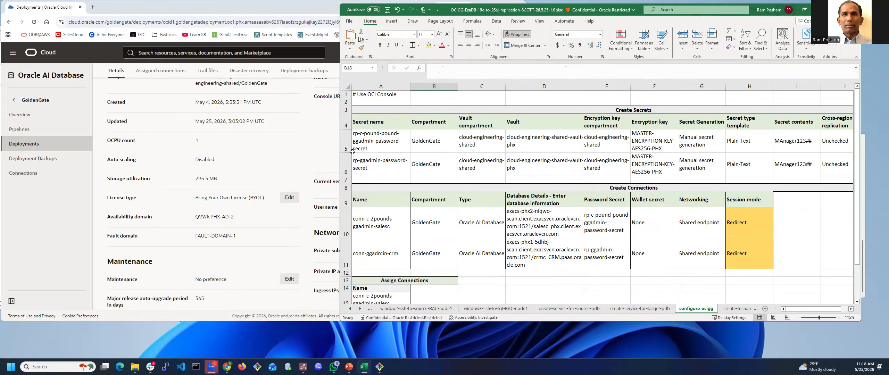
left_click(375, 140)
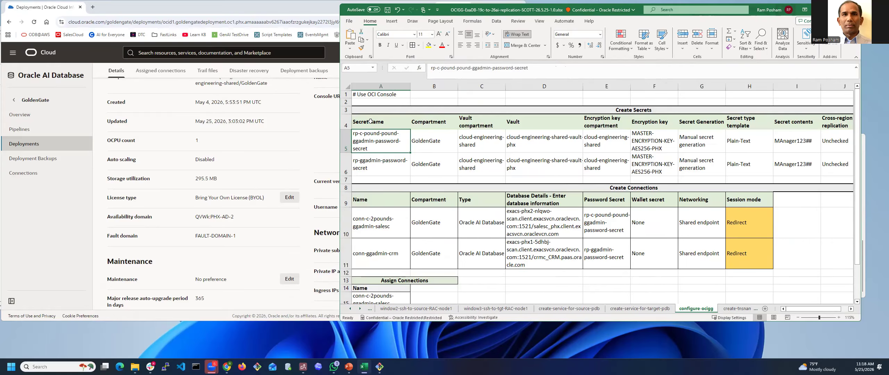
left_click(389, 223)
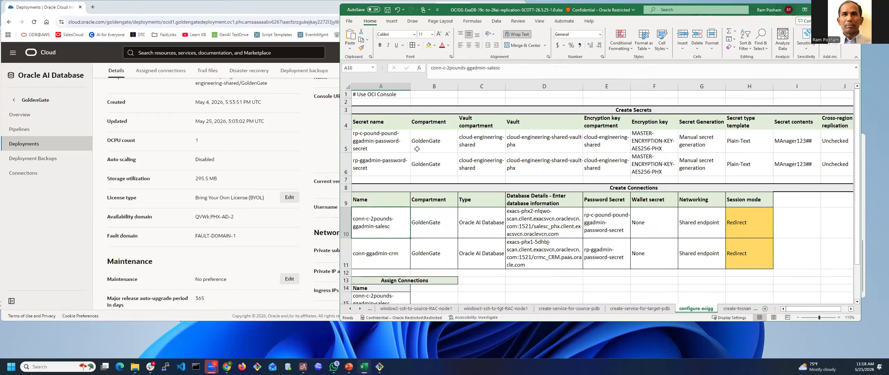
Start a new GoldenGate connection named c1 of type Oracle AI Database, with the Enter database information option for its database details
left_click(70, 198)
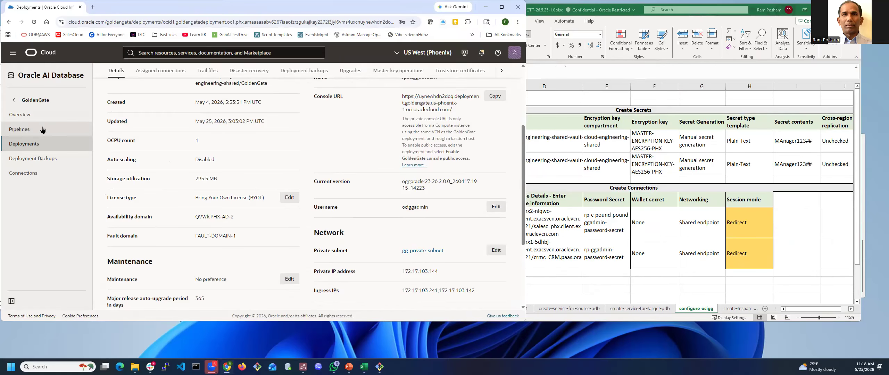
left_click(39, 172)
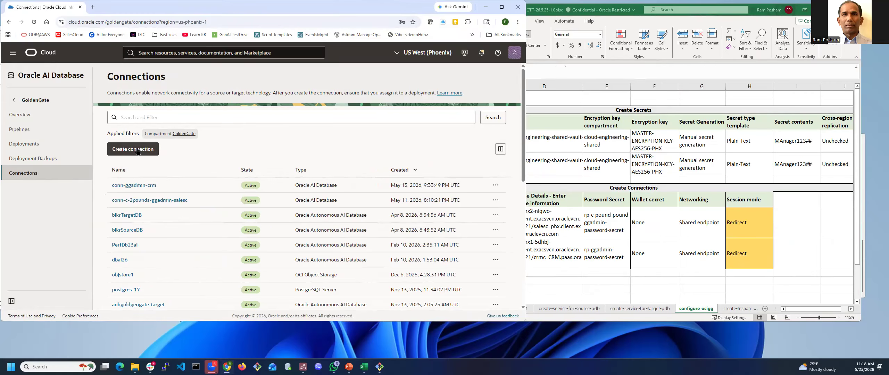
left_click(139, 152)
left_click(102, 157)
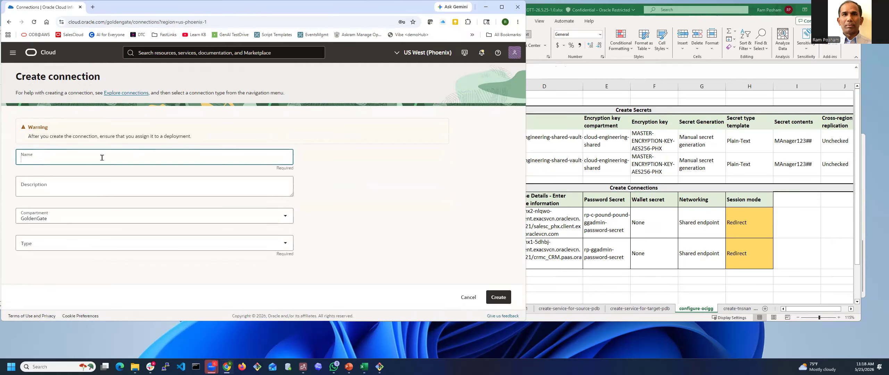
type("c1")
left_click(89, 187)
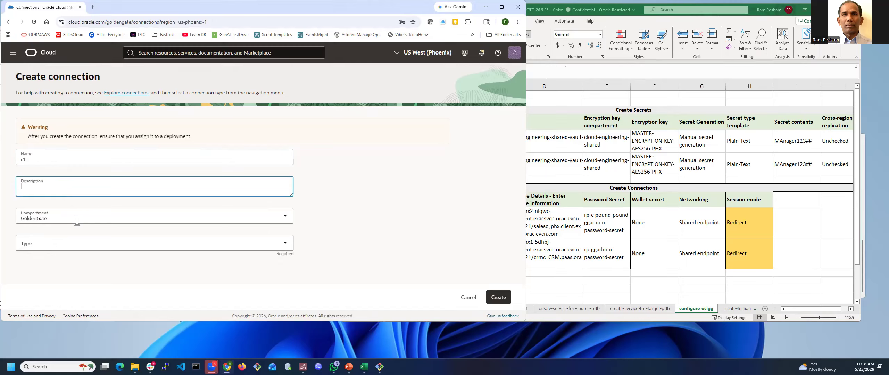
left_click(78, 245)
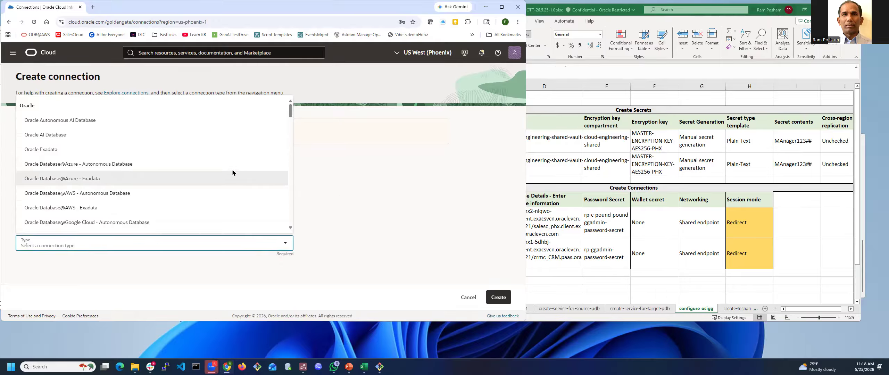
left_click(55, 135)
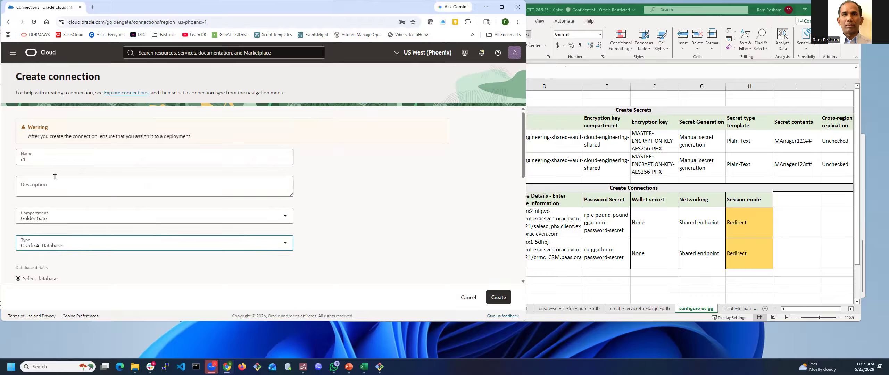
scroll(58, 196, "down", 3)
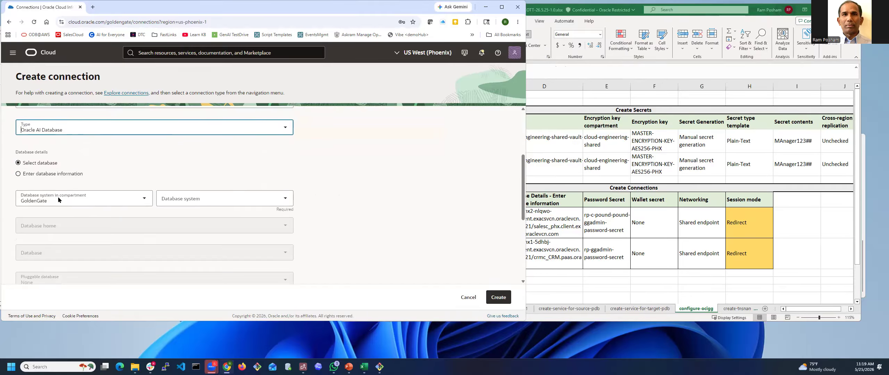
left_click(40, 176)
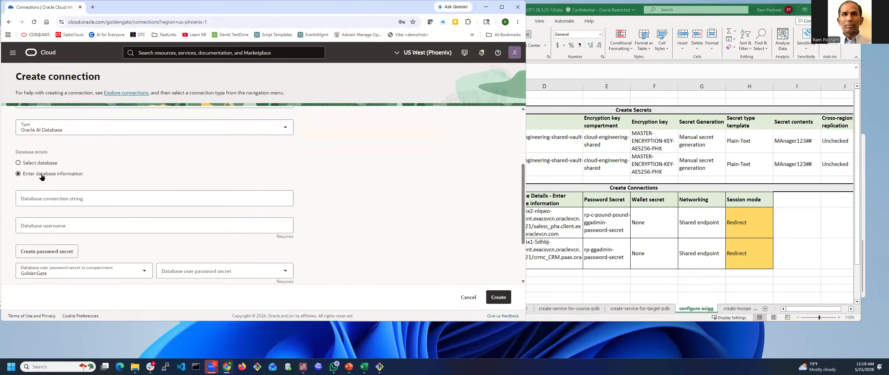
Look through the workbook for the database connection string, ending on the input sheet
left_click(71, 198)
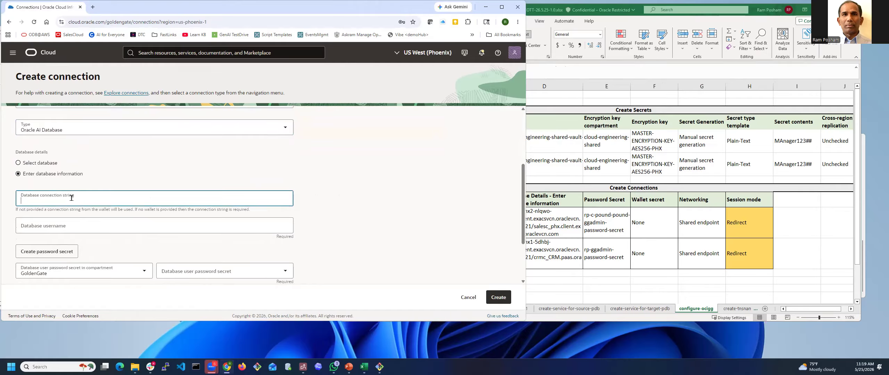
left_click(639, 309)
left_click(565, 311)
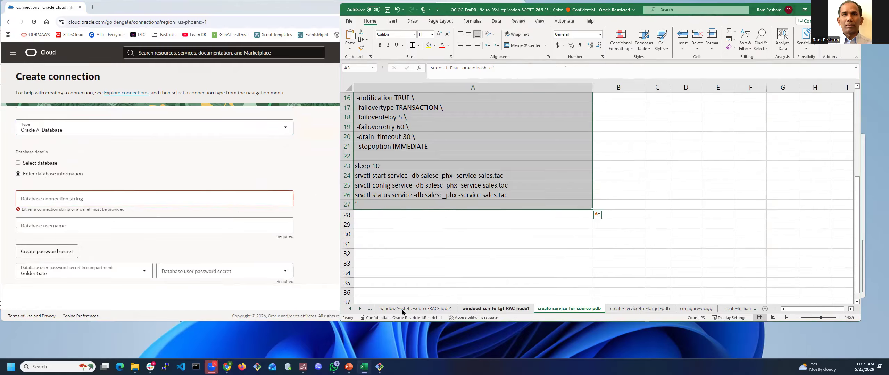
left_click(351, 308)
left_click(351, 309)
left_click(350, 309)
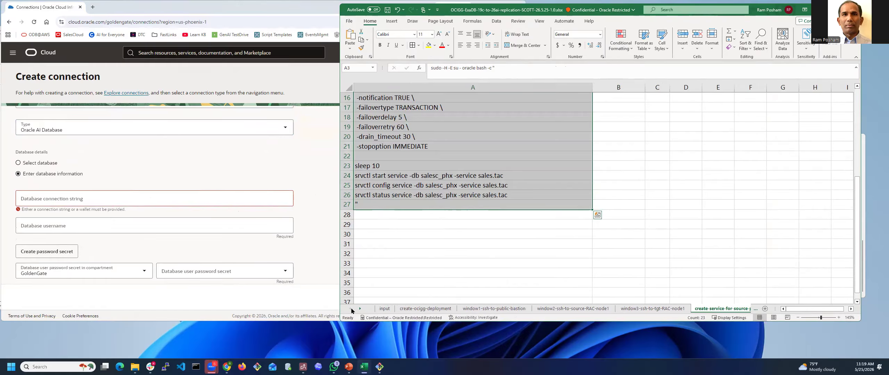
left_click(430, 309)
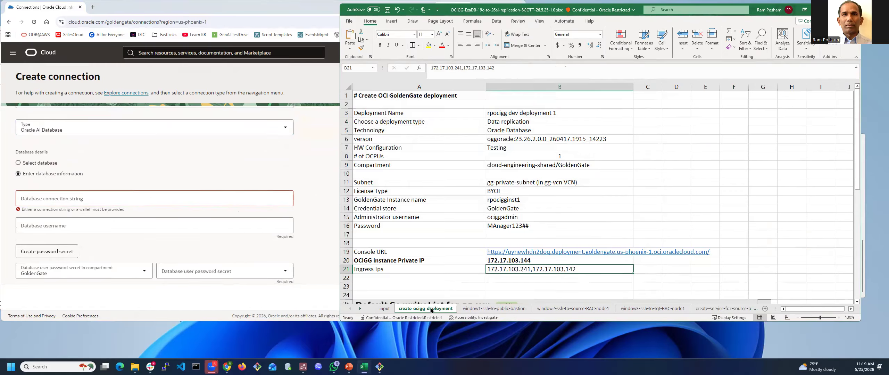
left_click(385, 309)
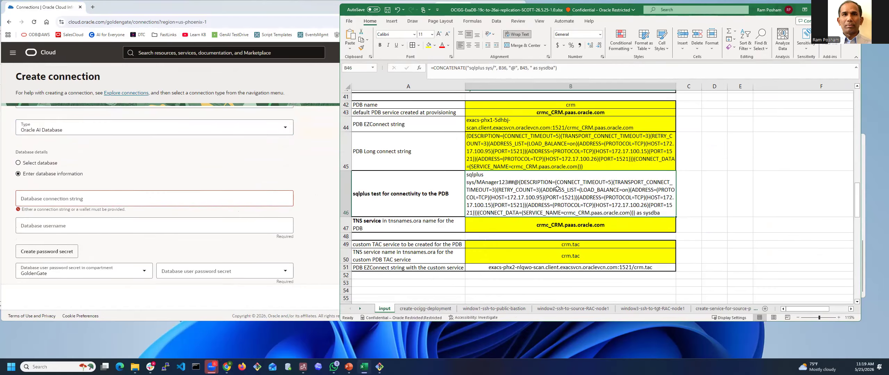
Fill the database connection string with the target's root container long connect string from cell B39 of the input sheet
left_click(548, 153)
scroll(552, 181, "up", 6)
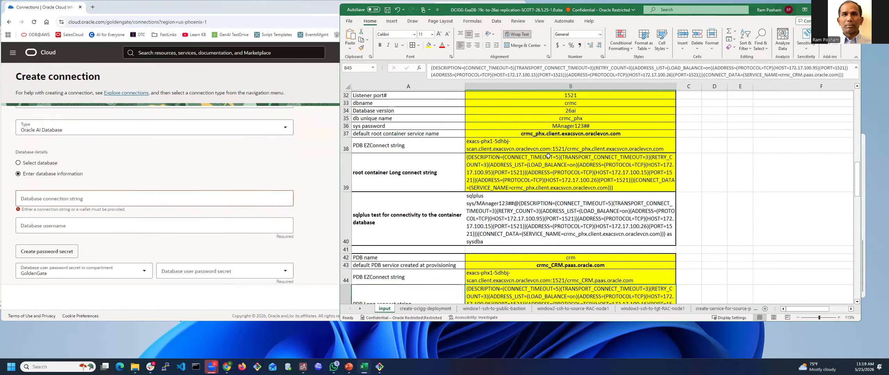
scroll(555, 201, "down", 2)
left_click(553, 201)
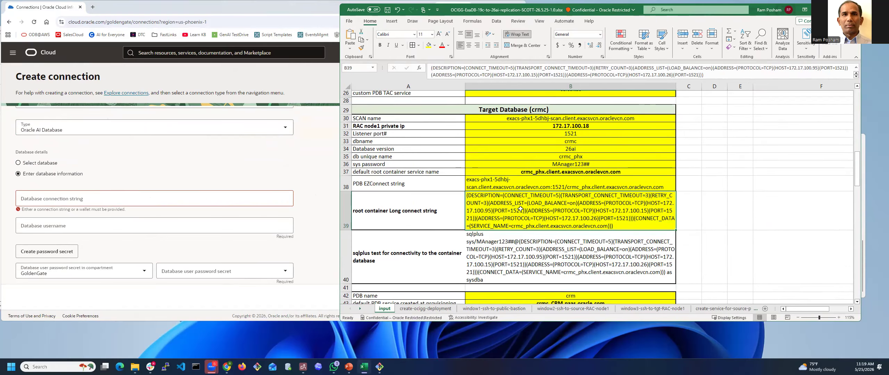
key("ctrl+c")
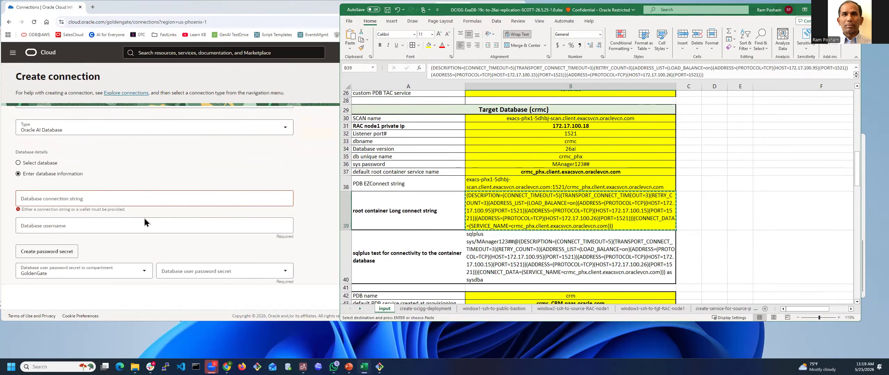
left_click(130, 198)
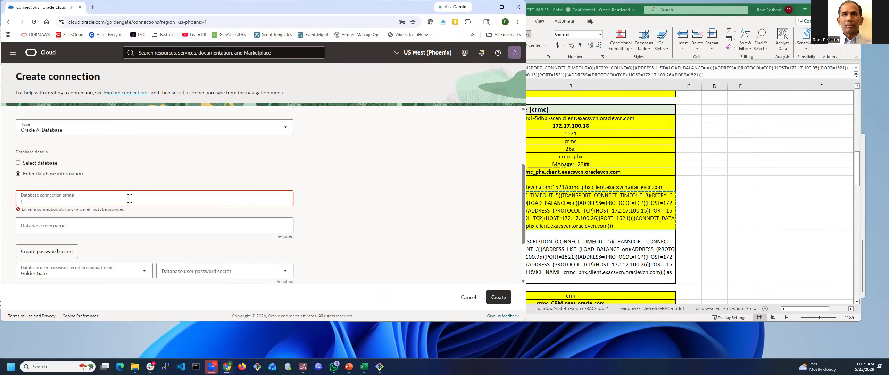
key("ctrl+v")
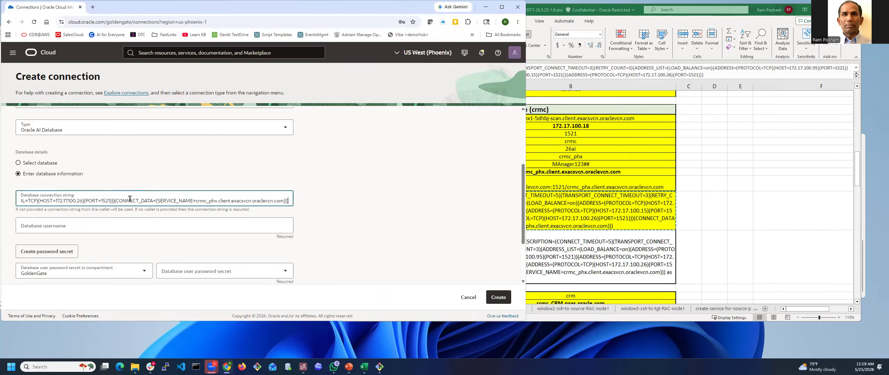
Set the connection's database username to c##ggadmin
left_click(103, 228)
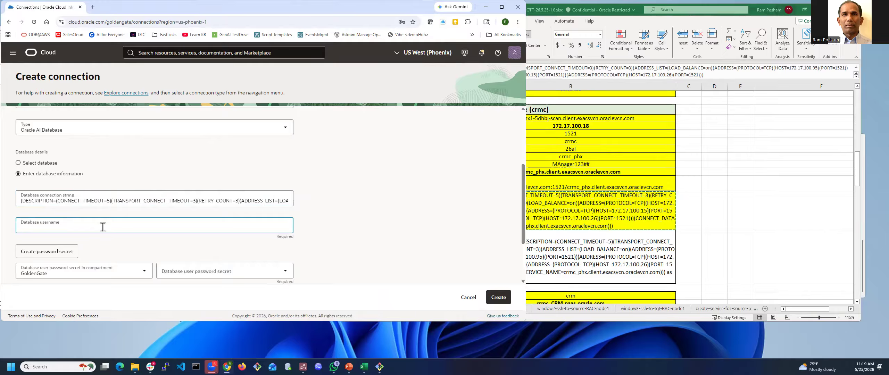
type("ggamin")
left_click(621, 205)
left_click(14, 232)
key("ctrl+a")
type("c##")
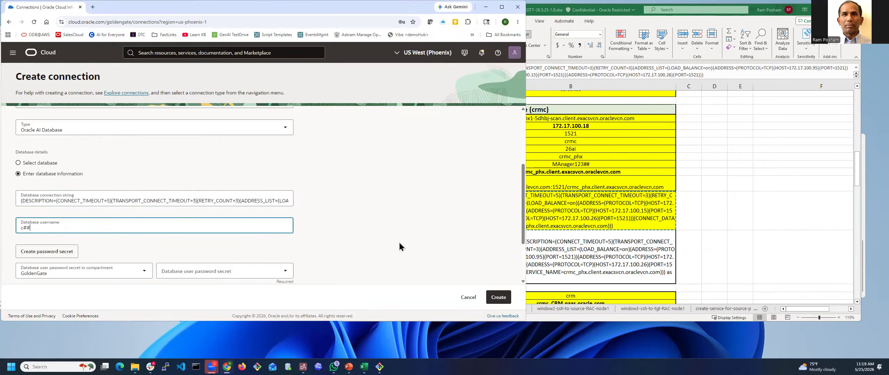
type("ggadmin")
Choose adbgoldgengate-targetSecret from the GoldenGate compartment as the database user password secret
left_click(109, 271)
left_click(231, 273)
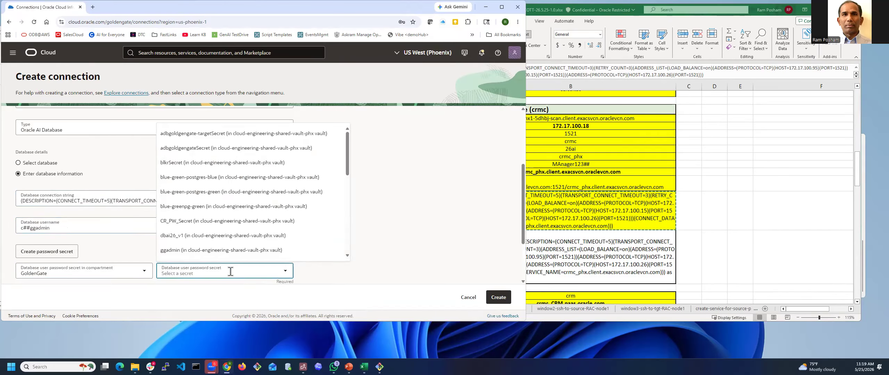
type("c")
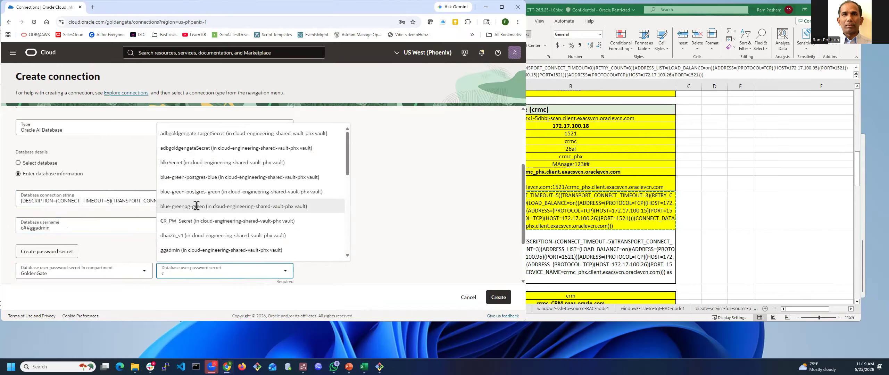
left_click(196, 205)
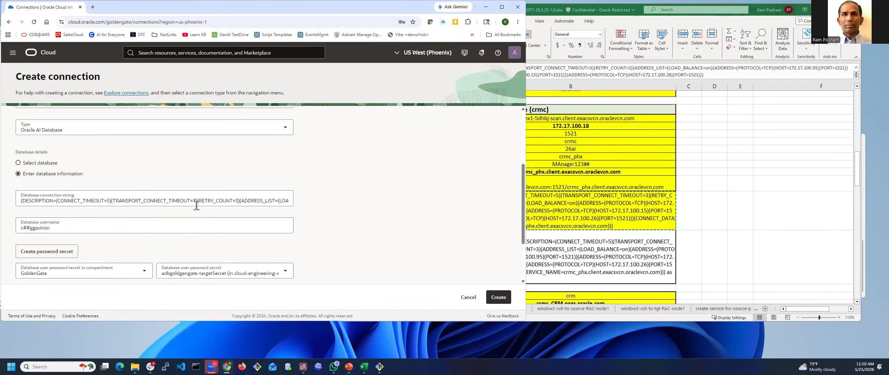
Choose rp-c-pound-pound-ggadmin-secret from the cloud-engineering-shared-vault-phx vault as the database user password secret
left_click(222, 274)
left_click(222, 274)
left_click(285, 272)
scroll(257, 175, "down", 4)
scroll(256, 176, "down", 3)
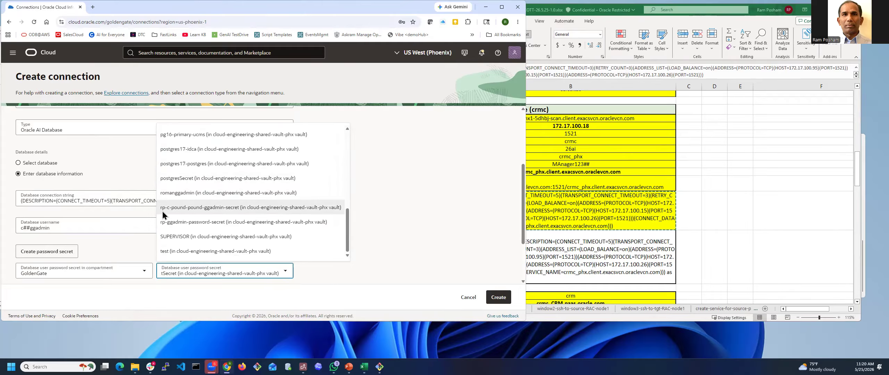
left_click(174, 208)
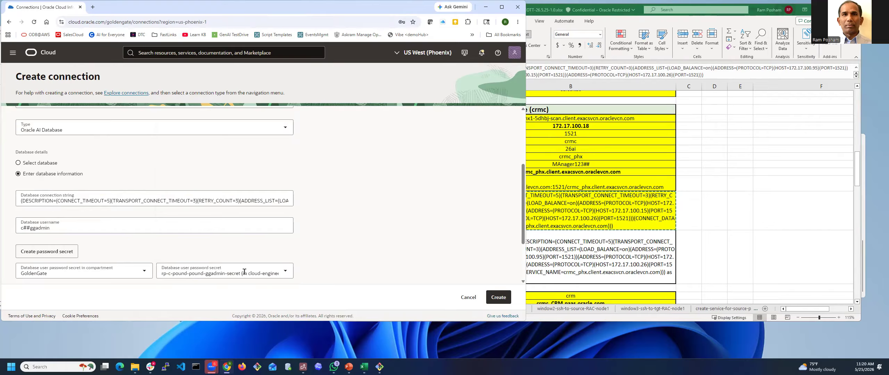
Open the password secret creation form, review the Create Secrets values on the workbook's configure-ocigg sheet, and cancel the form
left_click(50, 256)
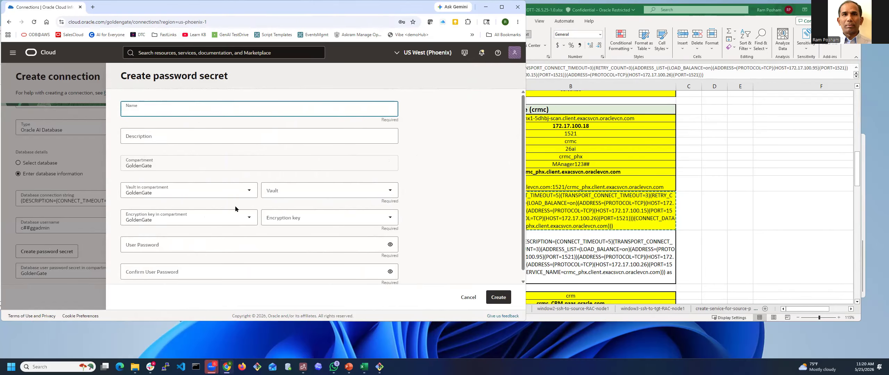
left_click(708, 167)
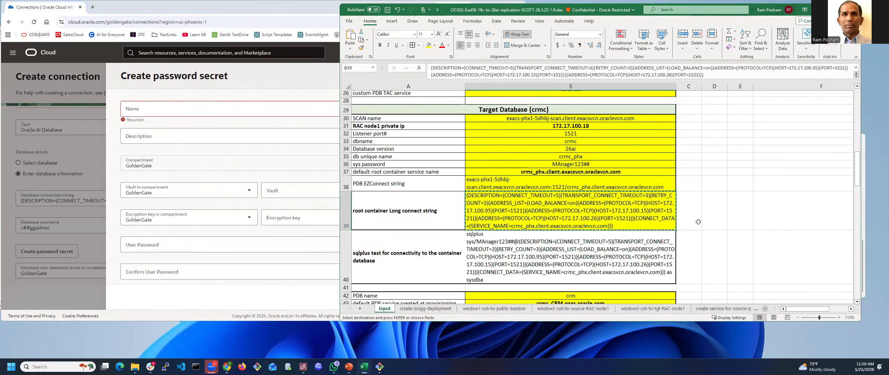
left_click(719, 309)
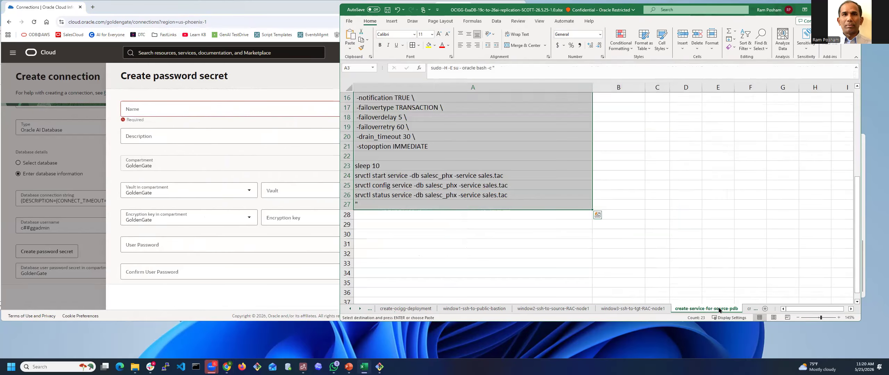
left_click(751, 309)
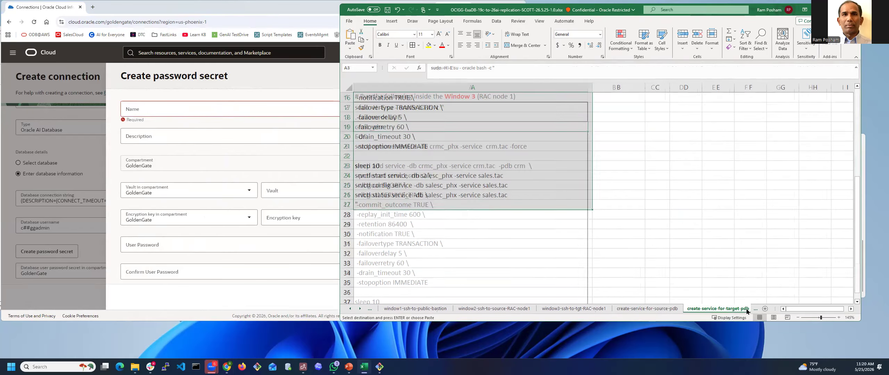
left_click(752, 309)
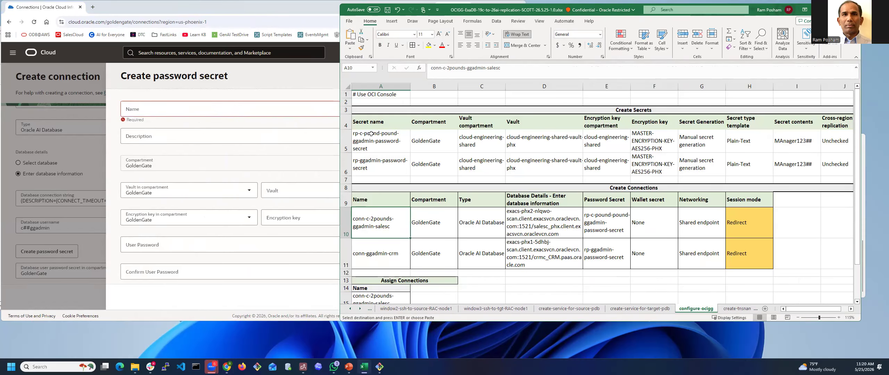
left_click(371, 133)
left_click(431, 137)
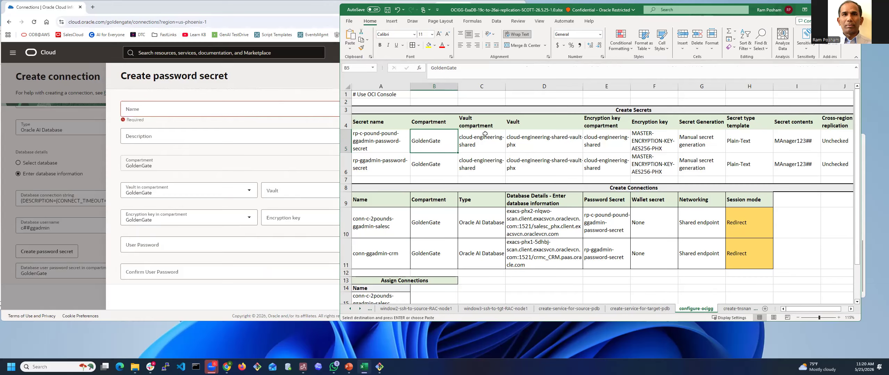
left_click(484, 139)
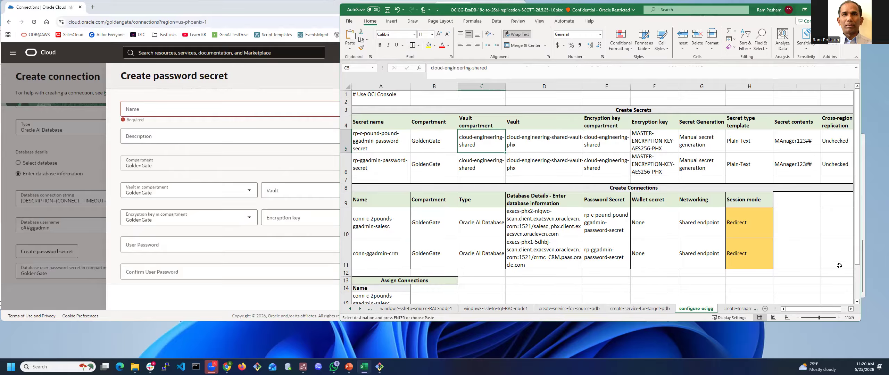
left_click(851, 309)
left_click(851, 308)
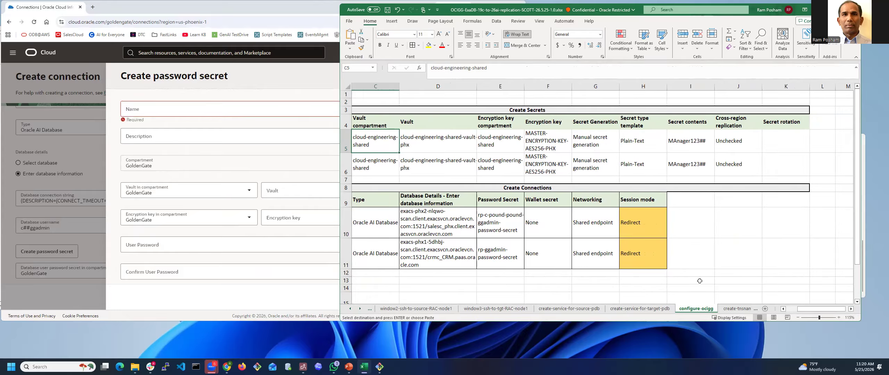
left_click(179, 155)
left_click(489, 297)
Set the connection's wallet secret to None
scroll(186, 241, "down", 2)
scroll(187, 245, "down", 1)
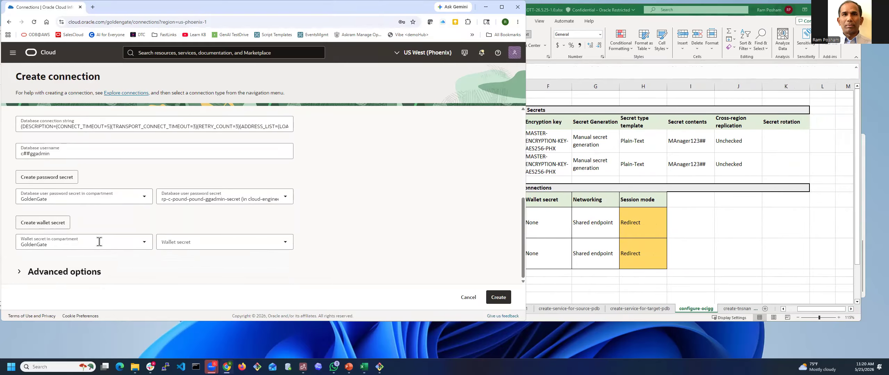
left_click(285, 242)
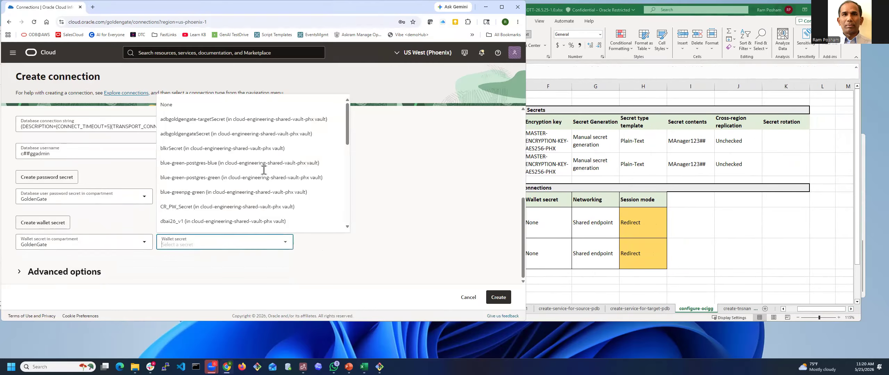
left_click(179, 108)
Review the traffic routing method and session mode in the connection's advanced network connectivity options, and cancel the connection creation
left_click(20, 272)
scroll(78, 262, "down", 5)
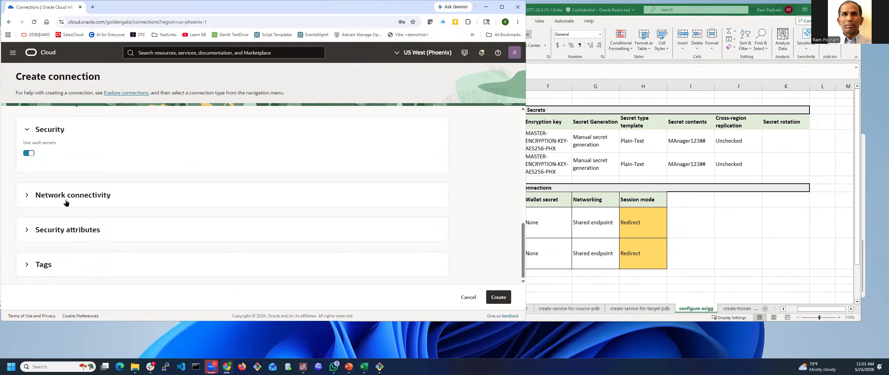
left_click(28, 196)
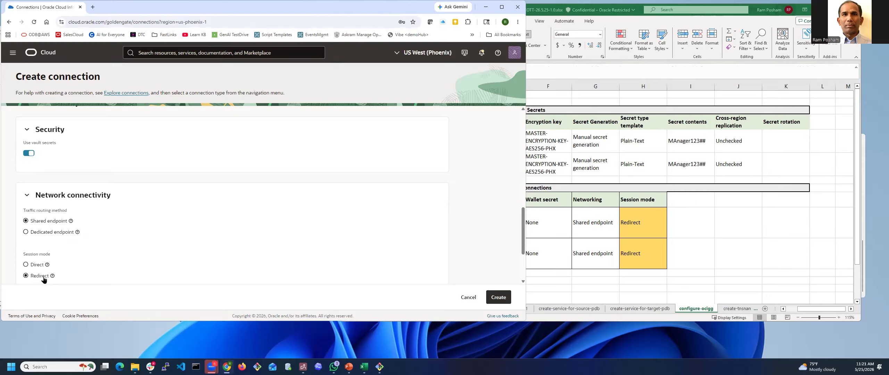
mouse_move(53, 276)
left_click(474, 297)
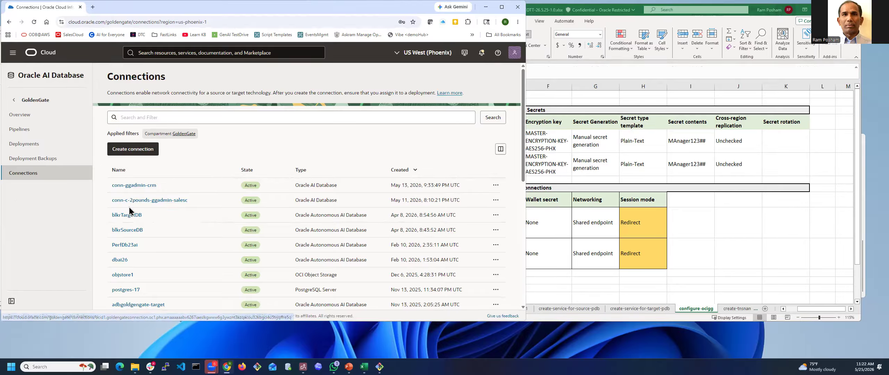
Show the assigned connections of the deployment rpocigg dev deployment 1
left_click(21, 148)
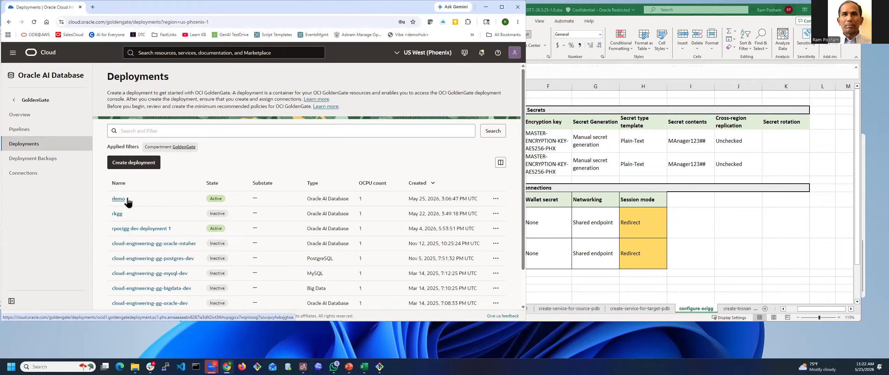
left_click(497, 200)
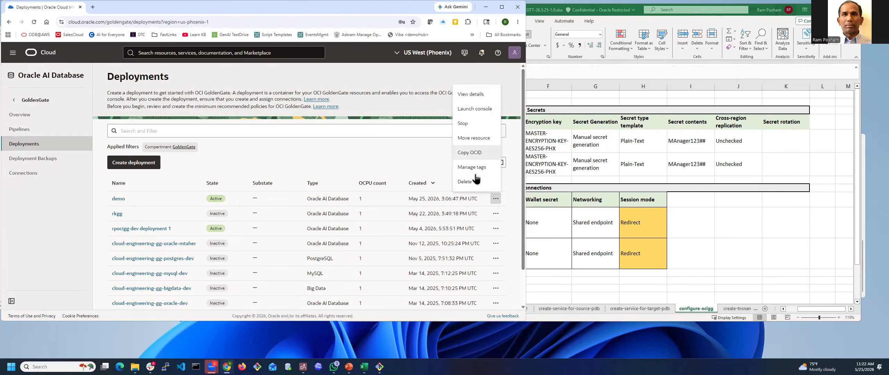
left_click(475, 181)
left_click(347, 209)
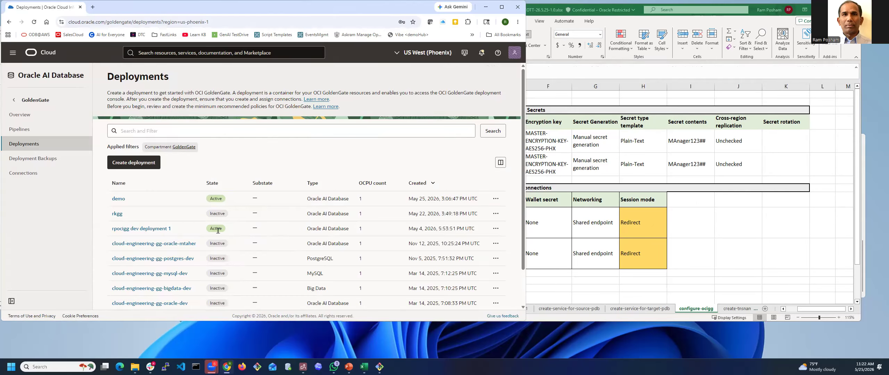
left_click(144, 229)
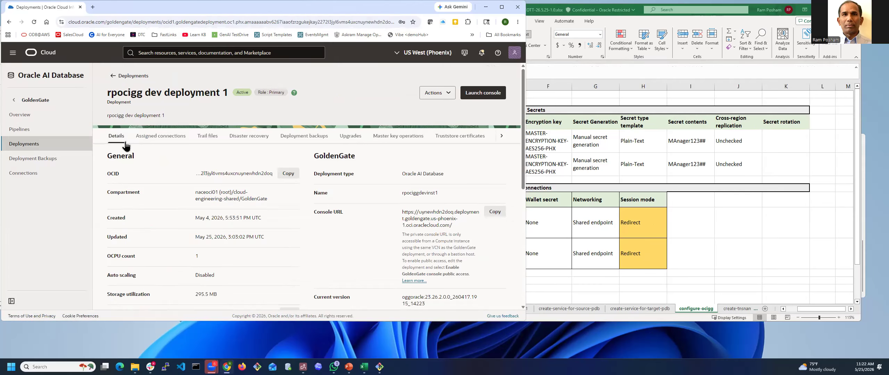
left_click(161, 136)
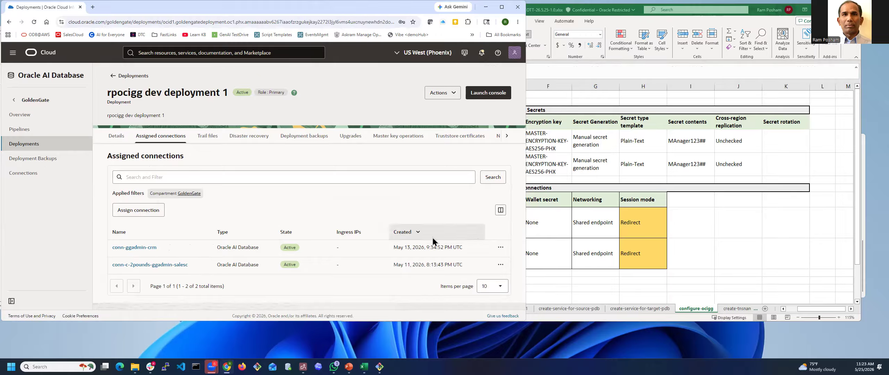
View the connections in the GoldenGate compartment that can be assigned to the deployment, and cancel the assignment
left_click(138, 210)
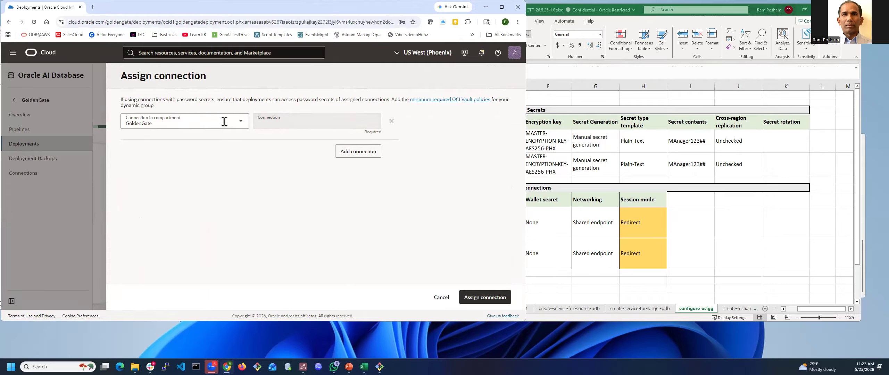
left_click(336, 121)
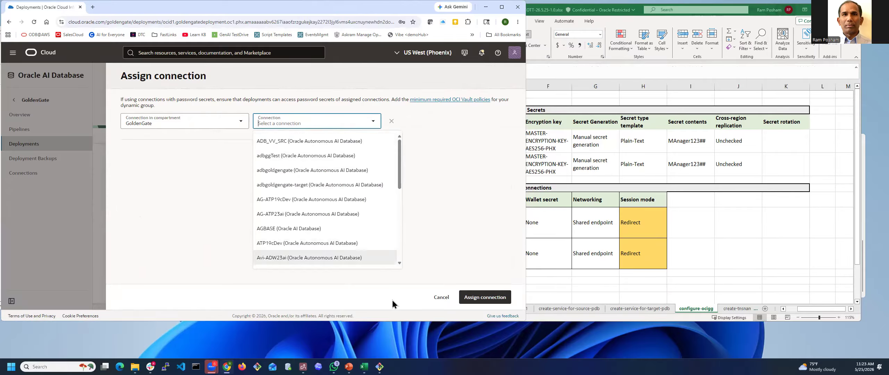
left_click(439, 297)
left_click(440, 297)
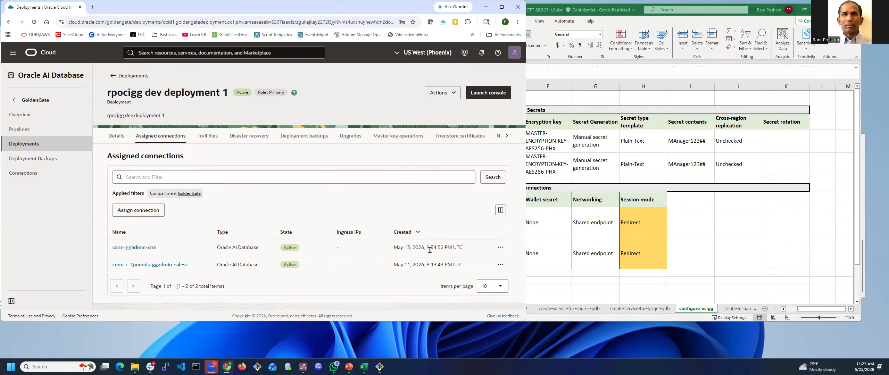
Test the connectivity of the assigned connections conn-ggadmin-crm and conn-c-2pounds-ggadmin-salesc
left_click(501, 247)
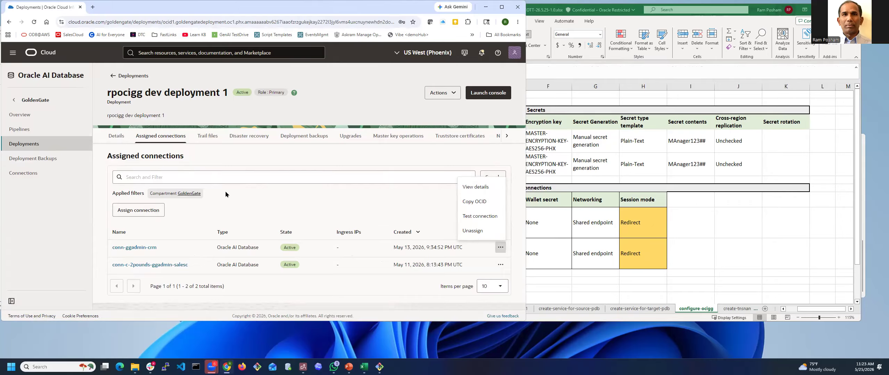
left_click(484, 217)
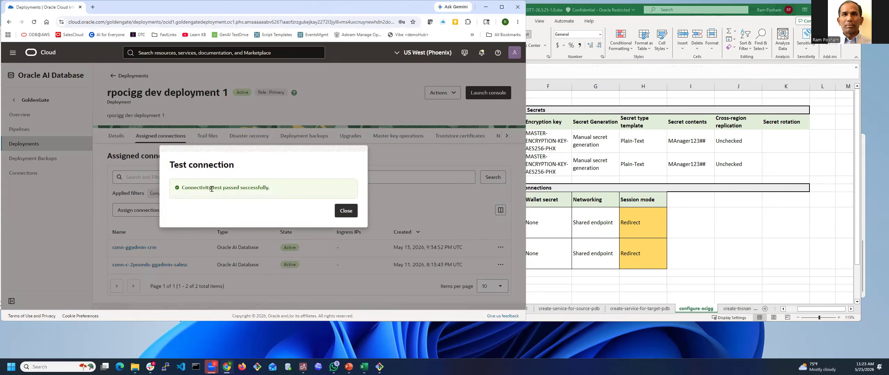
left_click(345, 209)
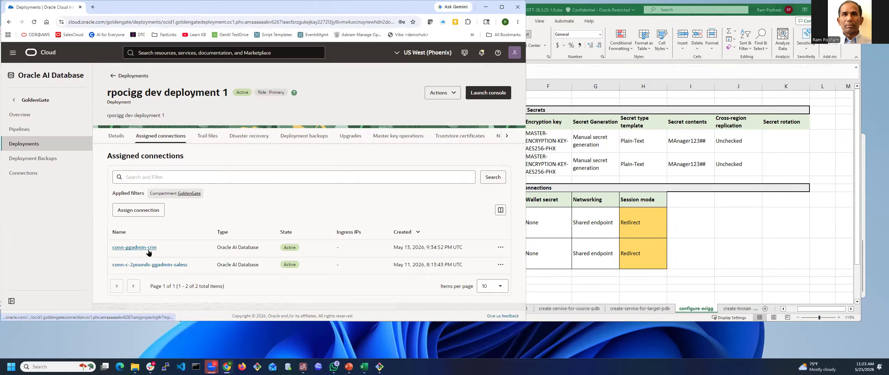
left_click(500, 265)
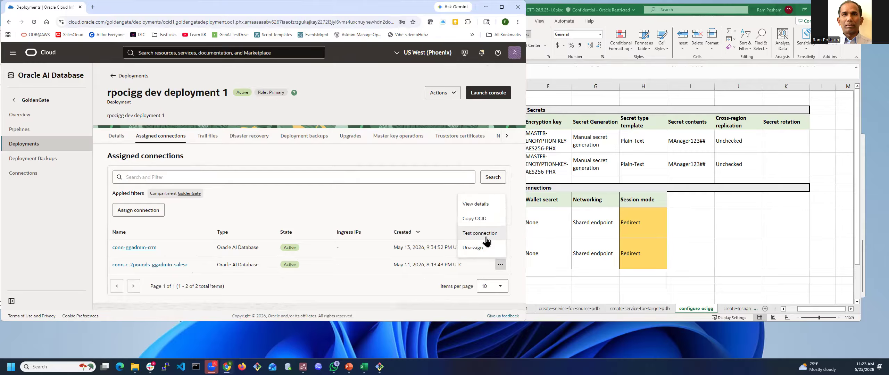
left_click(487, 241)
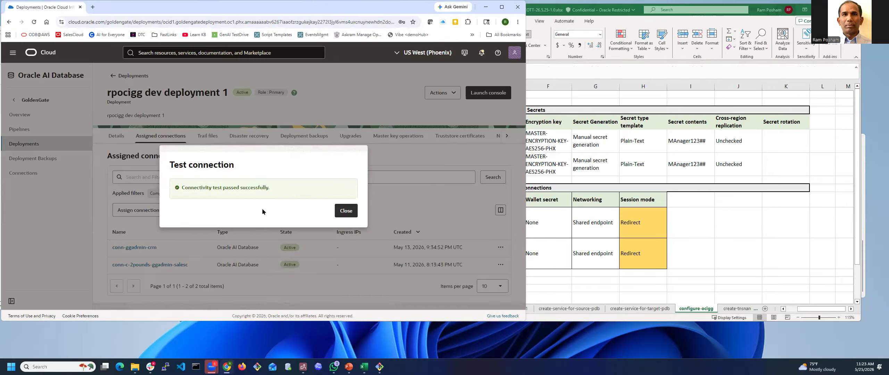
left_click(346, 208)
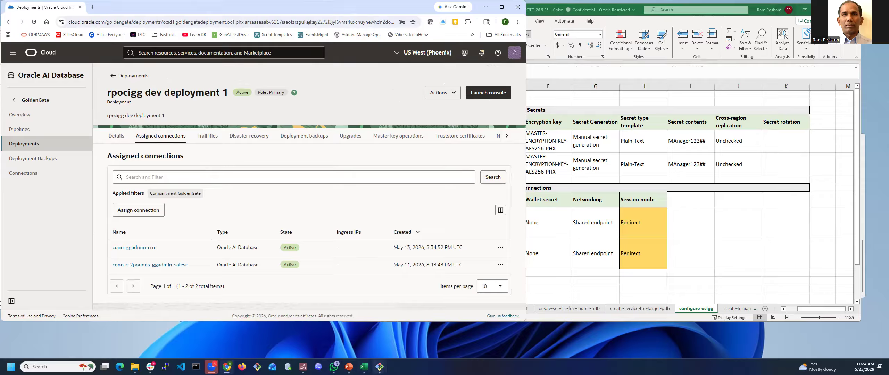
Open a new browser tab beside the deployment page
mouse_move(379, 367)
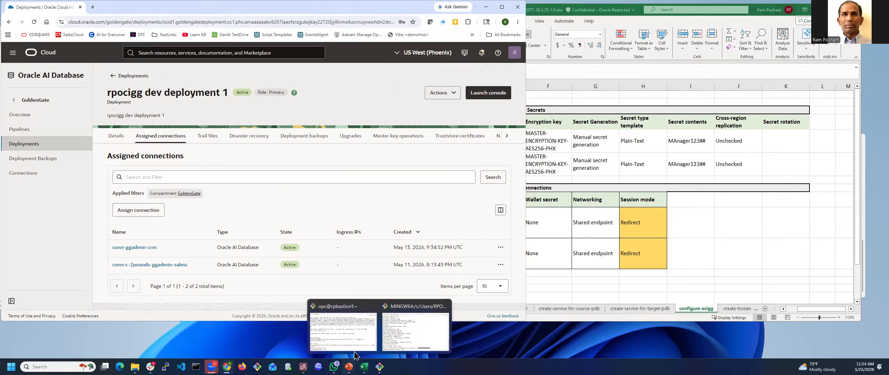
mouse_move(349, 366)
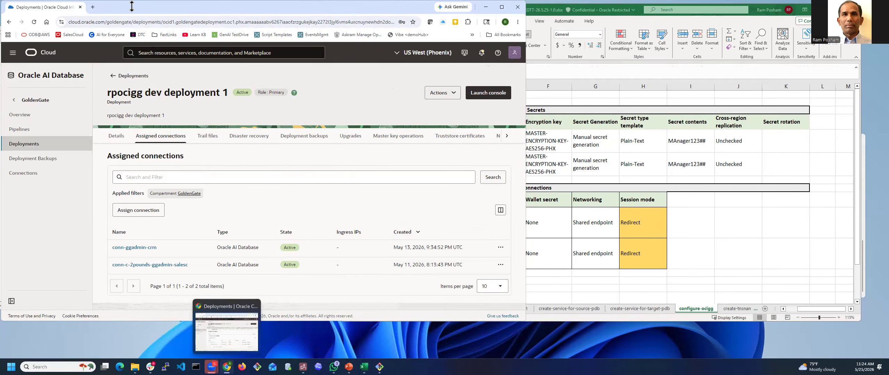
left_click(92, 7)
left_click(135, 22)
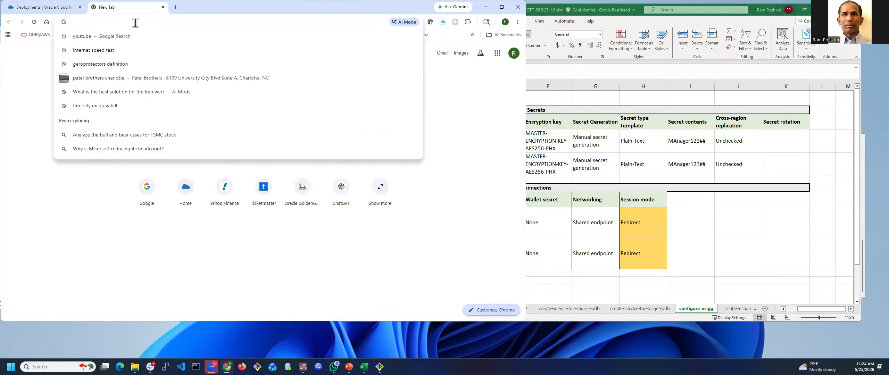
type("htttps")
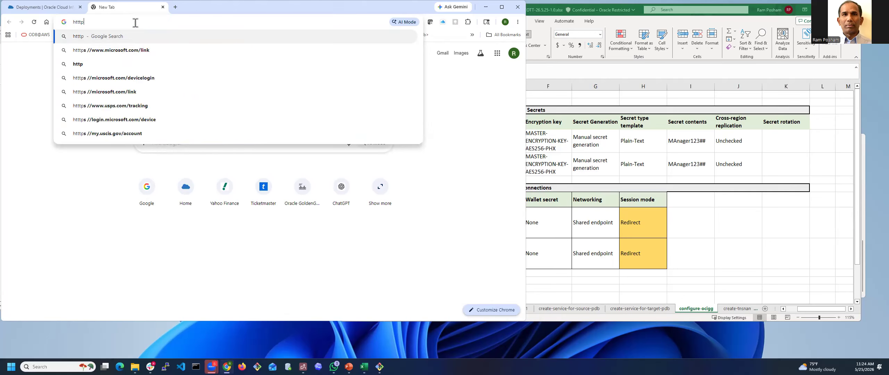
type("://")
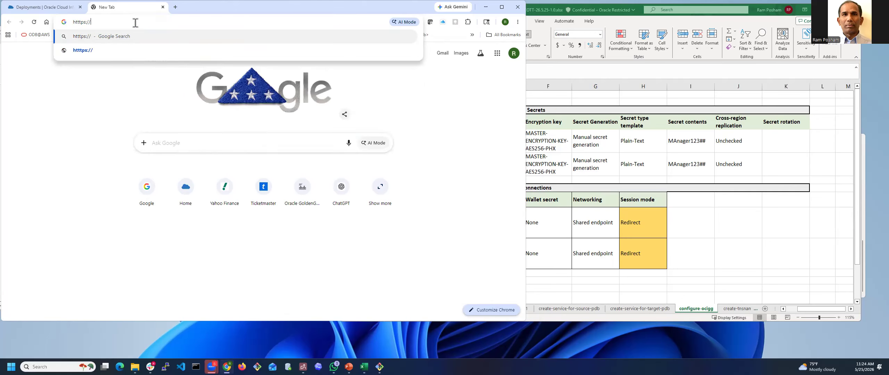
type("localhost")
key("Return")
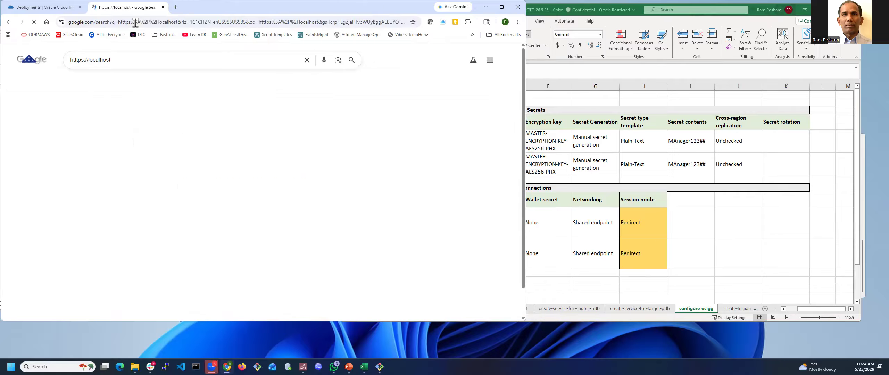
left_click(135, 22)
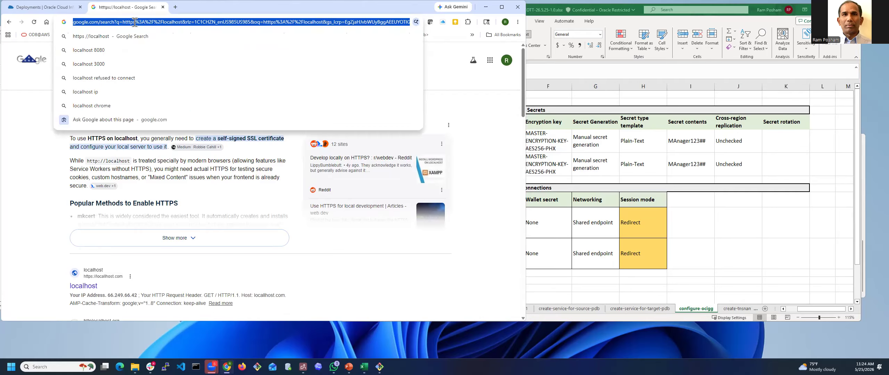
type("https")
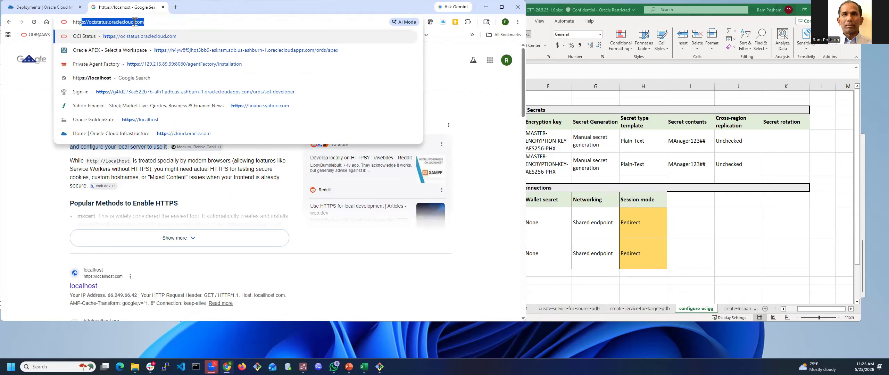
type("://")
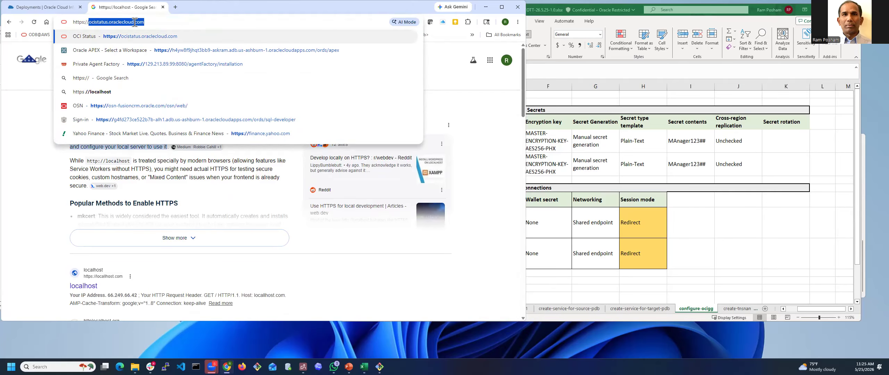
type("los")
key("BackSpace")
type("calhost/")
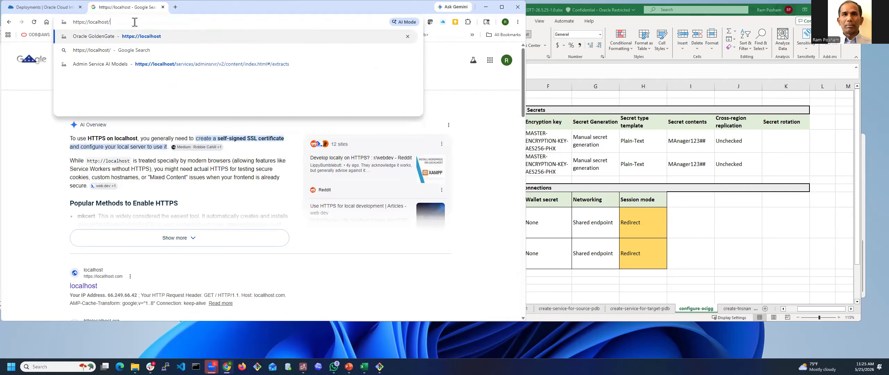
key("Return")
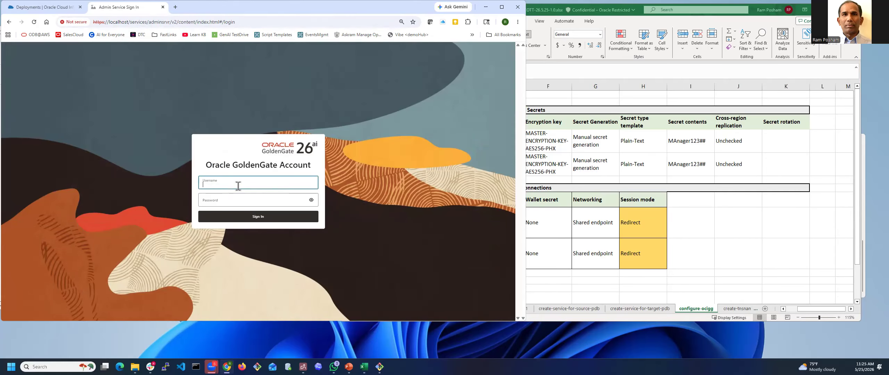
Sign in to the Oracle GoldenGate account as ociggadmin with the account password
type("ociggadmin")
key("Tab")
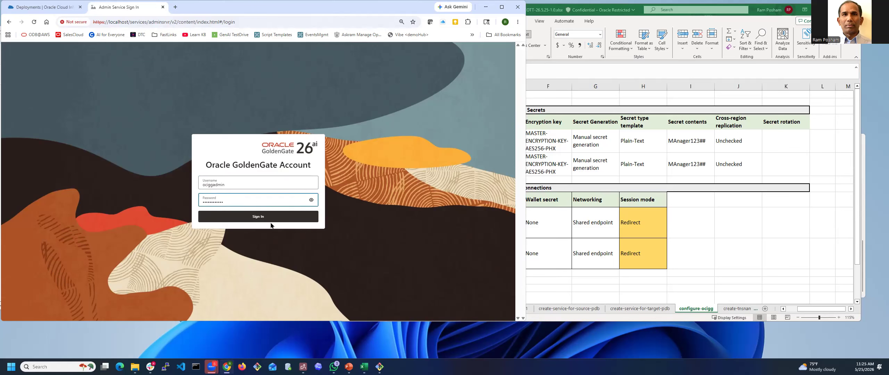
left_click(259, 217)
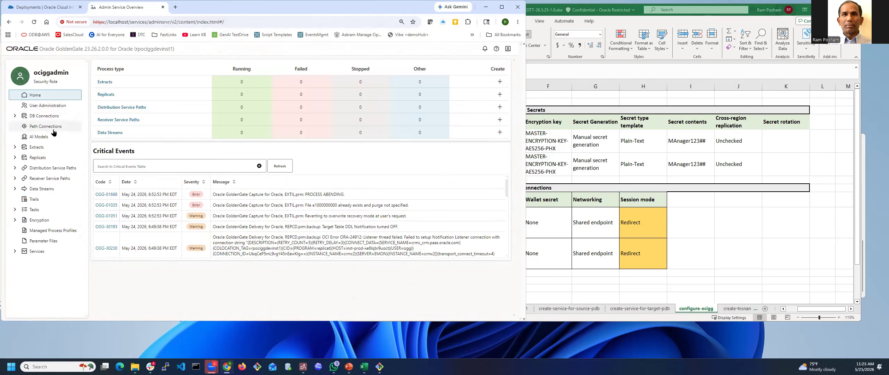
Show the deployment's DB connections and connect to the source container database through conncpoundpoundggadminsales_1
left_click(41, 116)
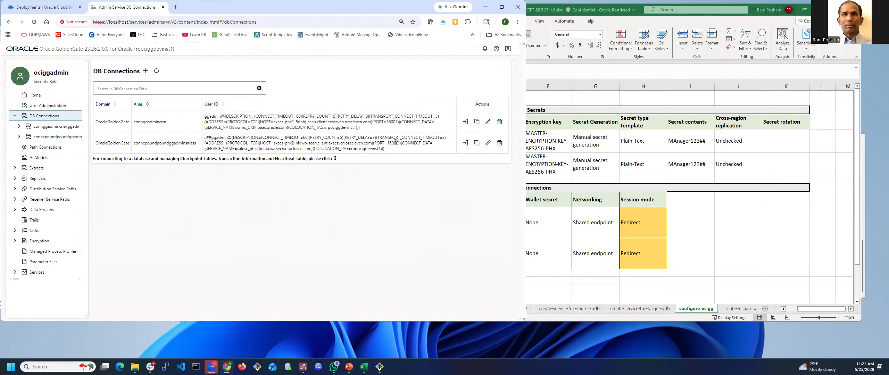
left_click(465, 143)
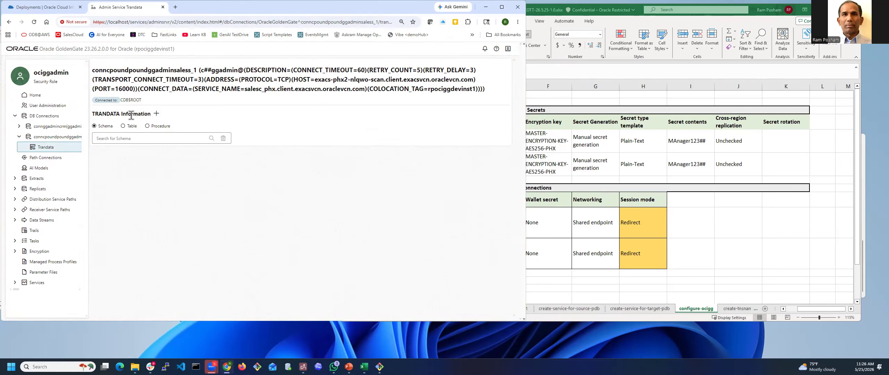
Enter SALES.SCOTT as the schema name for new schema trandata, and close the form without submitting
left_click(156, 114)
left_click(293, 96)
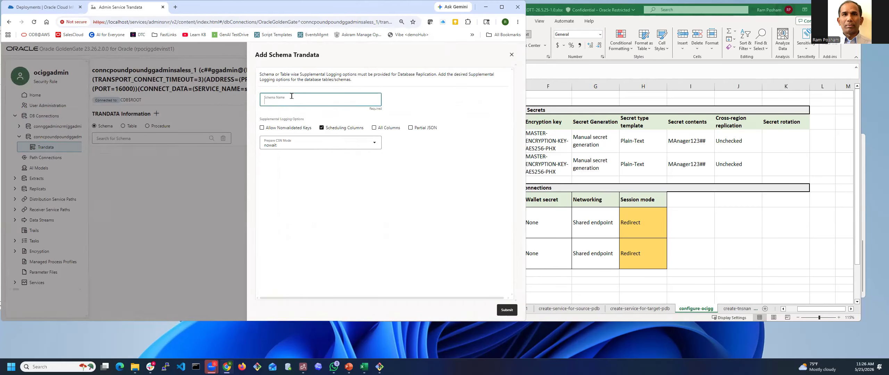
type("SALES.SCOTT")
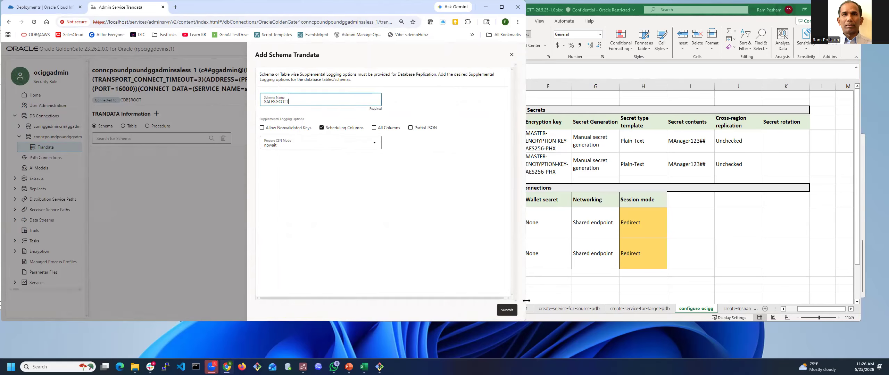
left_click(512, 55)
Review the connect string commands on the create-tnsnames.ora-on-bastion sheet of the Excel workbook
left_click(695, 313)
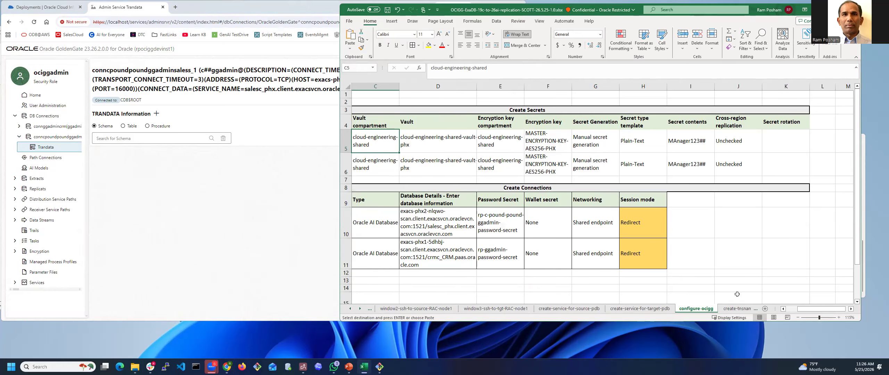
left_click(734, 310)
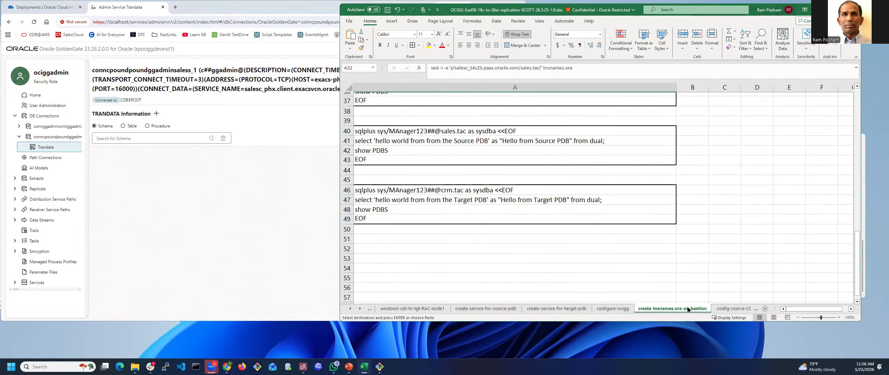
scroll(555, 266, "up", 1)
scroll(555, 265, "up", 11)
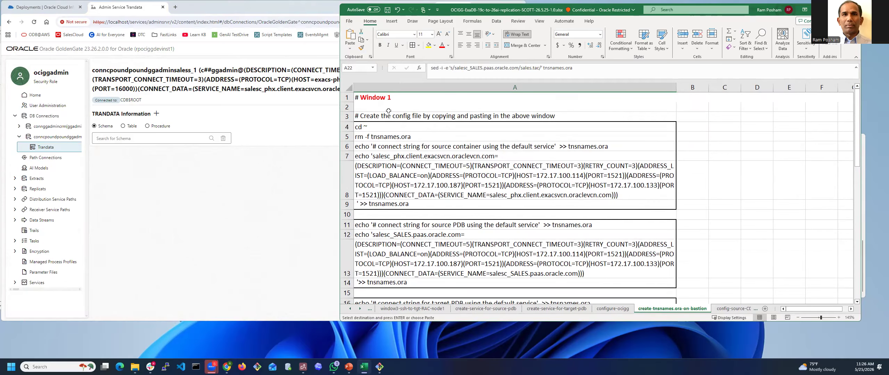
left_click(393, 118)
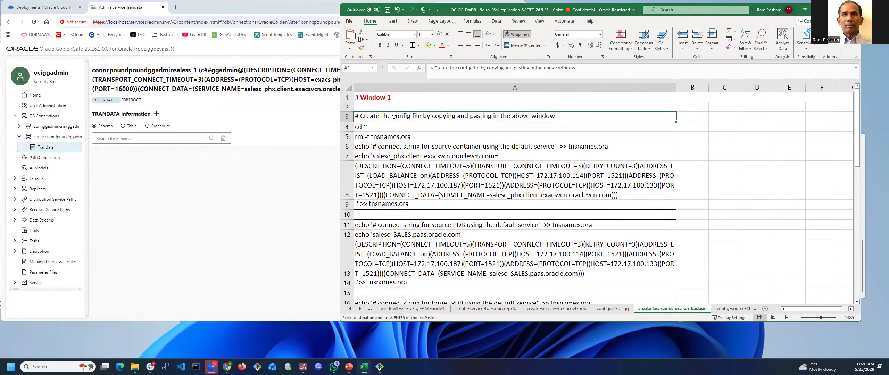
scroll(401, 128, "down", 2)
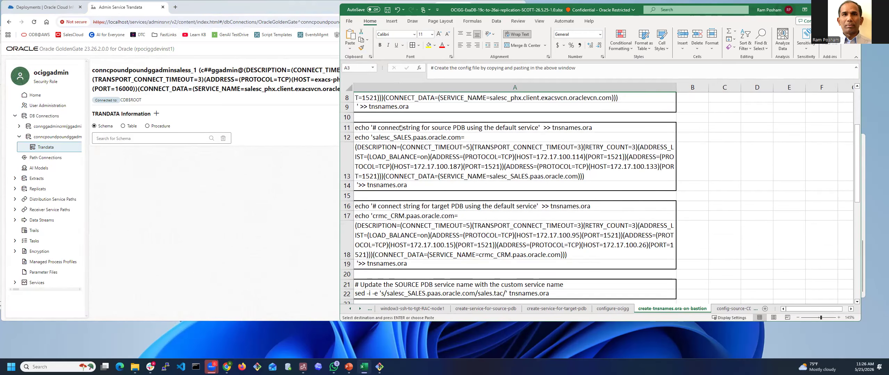
scroll(401, 128, "down", 3)
scroll(400, 129, "up", 3)
left_click(418, 162)
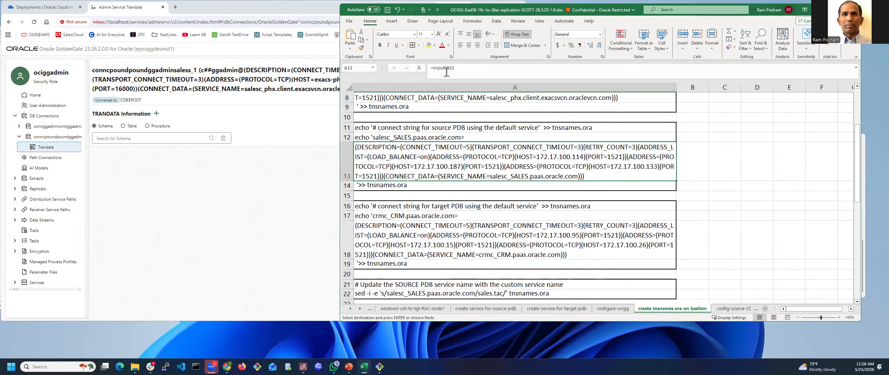
scroll(401, 124, "up", 3)
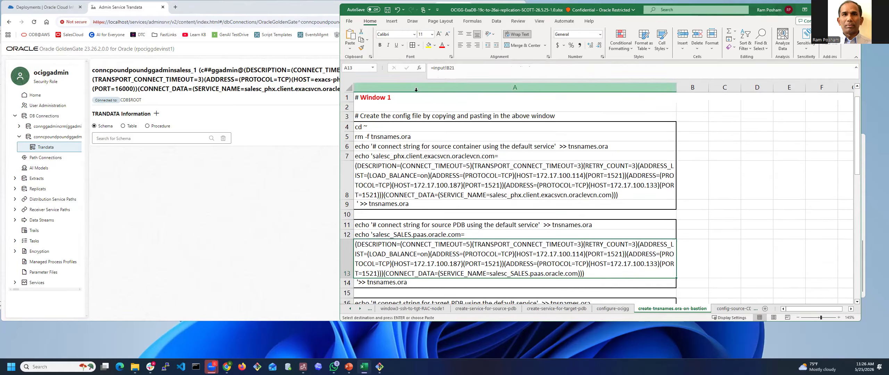
Copy the tnsnames.ora creation commands in cells A4 to A31, from cd ~ through cat $TNS_ADMIN/tnsnames.ora
left_click(392, 129)
scroll(392, 128, "down", 6)
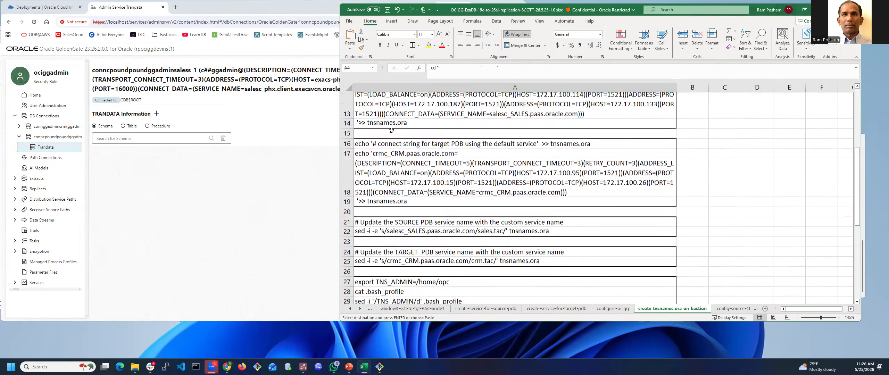
scroll(391, 130, "down", 1)
scroll(448, 149, "up", 1)
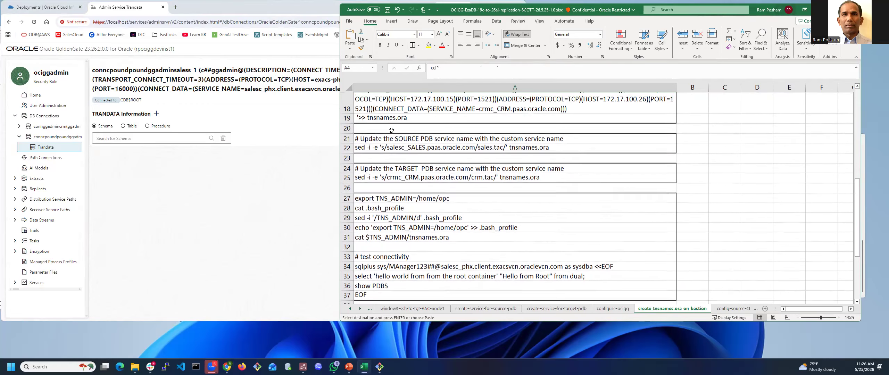
scroll(450, 153, "up", 1)
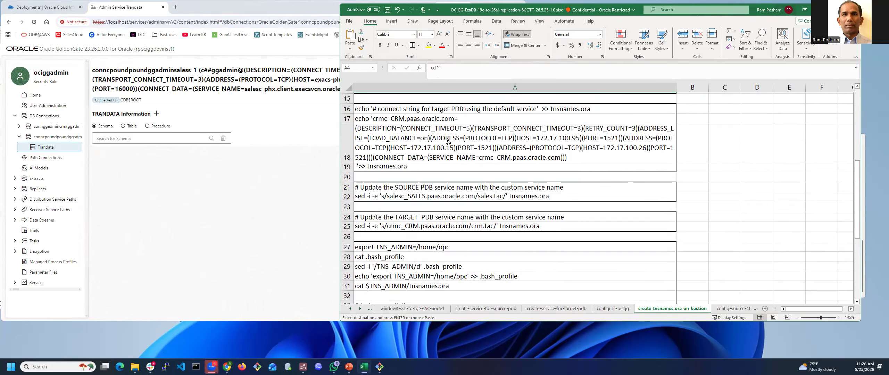
scroll(449, 142, "down", 3)
left_click(401, 189, "shift")
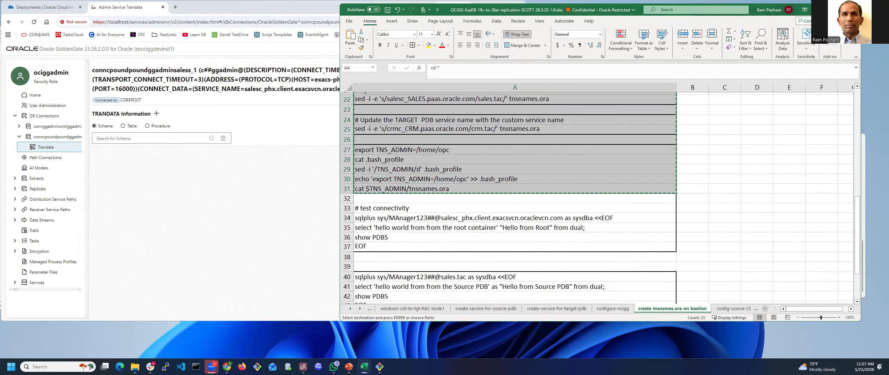
Switch to the opc@rpbastion1 terminal, clear its screen and run the copied commands to create tnsnames.ora
mouse_move(380, 367)
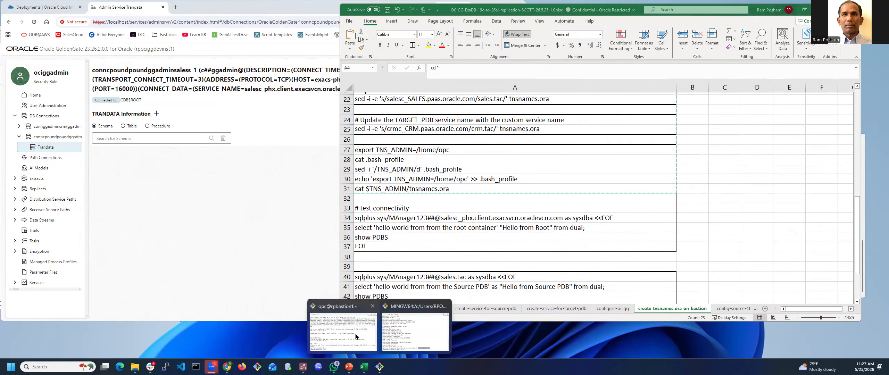
left_click(358, 336)
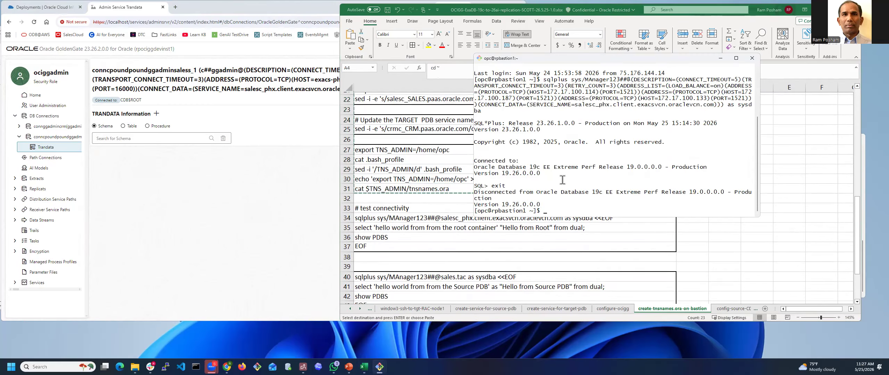
type("CLEAR")
key("Return")
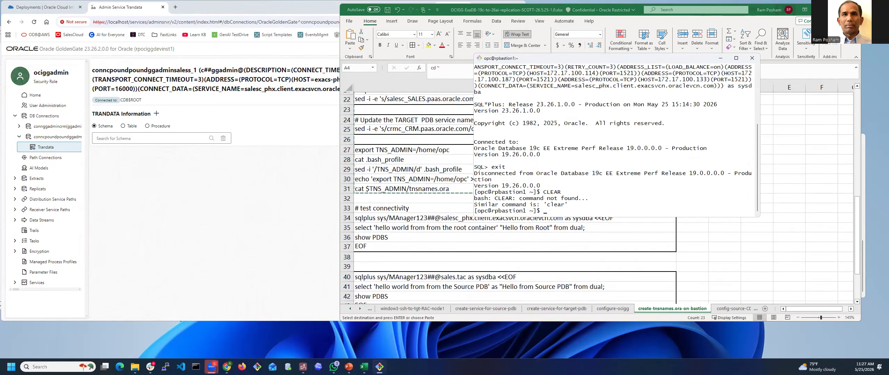
type("clear")
key("Return")
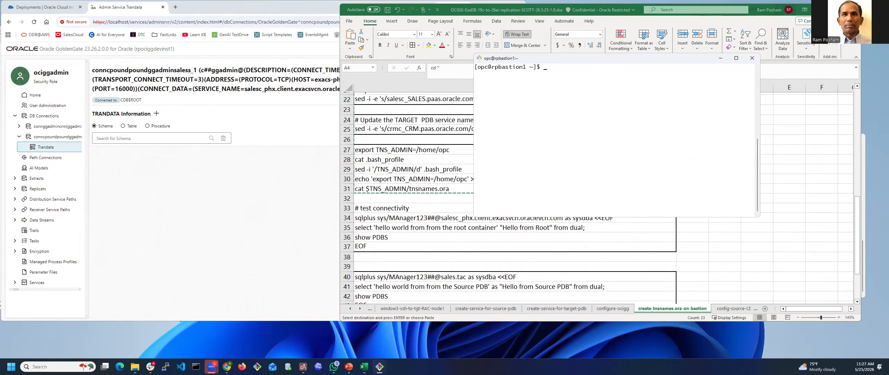
right_click(543, 104)
left_click(558, 125)
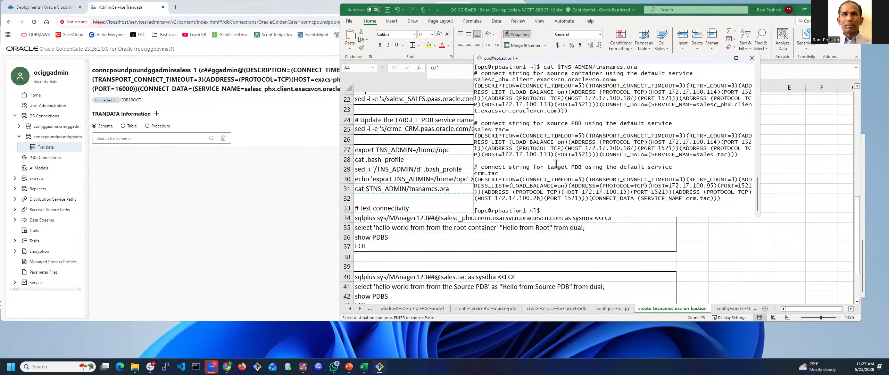
Display the contents of tnsnames.ora in the bastion terminal with the more command
type("cat tns")
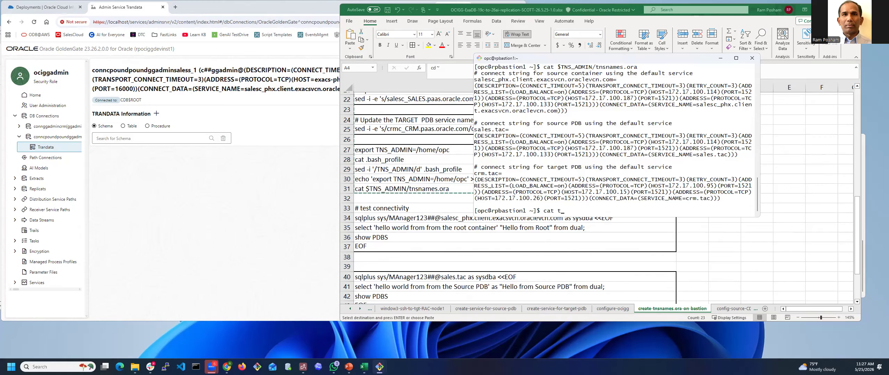
key("Tab")
key("BackSpace")
key("BackSpace")
key("Delete")
type("more")
key("Return")
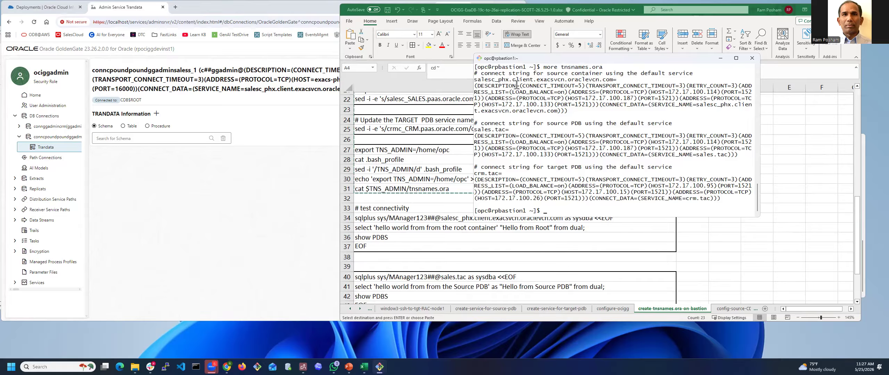
Examine the connect string aliases for the source container, source PDB and target PDB in the displayed tnsnames.ora
double_click(506, 80)
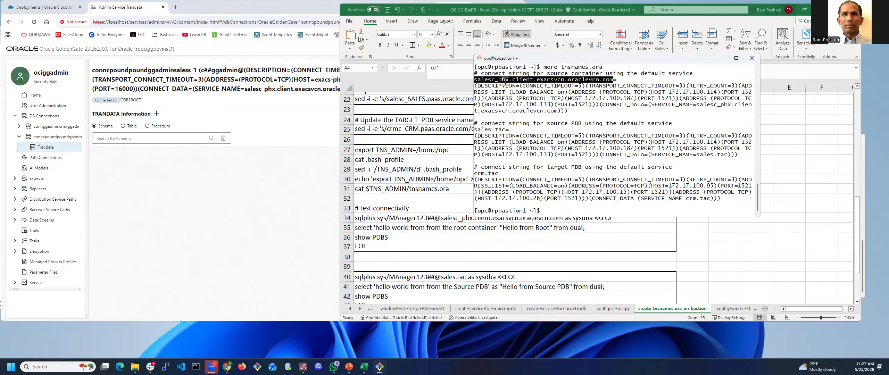
double_click(494, 130)
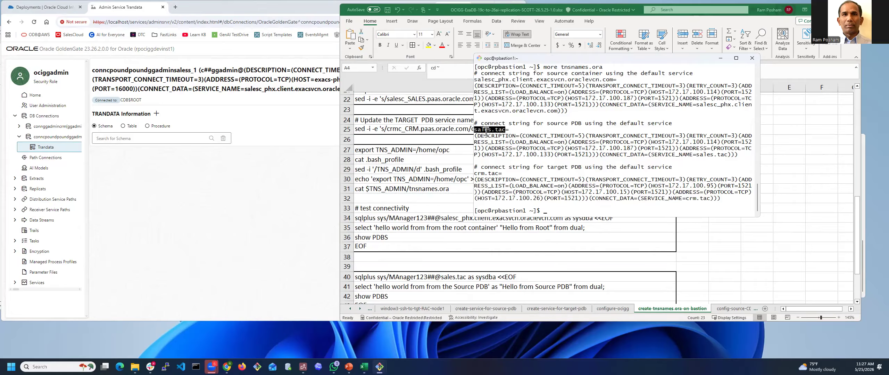
double_click(486, 174)
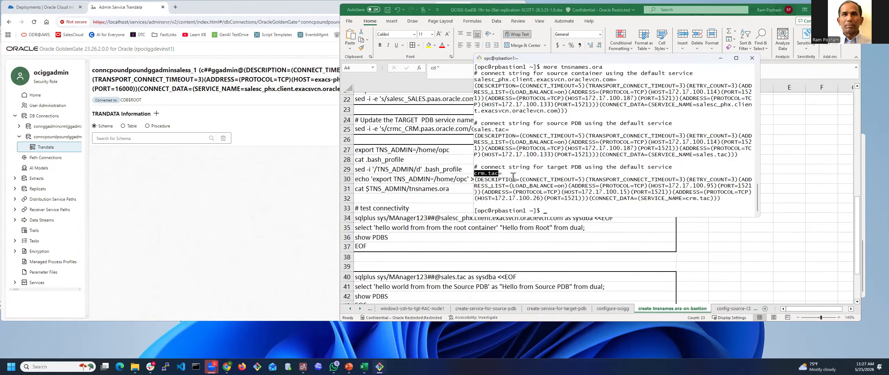
left_click_drag(686, 198, 697, 198)
Copy the root container connectivity test commands in cells A34 to A37 of the create-tnsnames.ora-on-bastion sheet
left_click(384, 180)
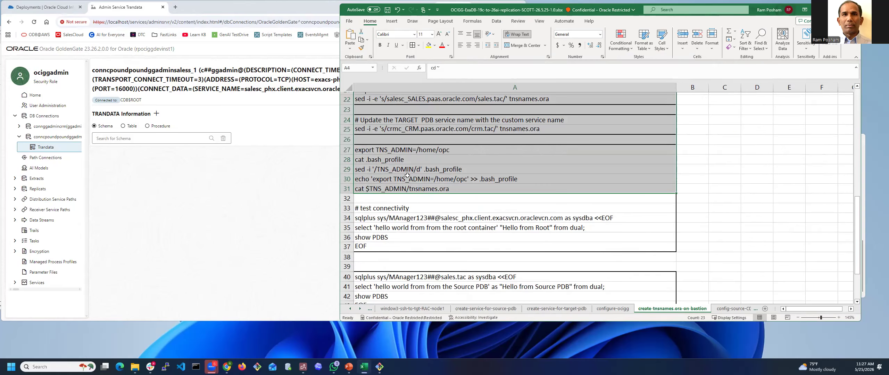
scroll(407, 176, "down", 2)
left_click_drag(398, 170, 393, 197)
key("ctrl+c")
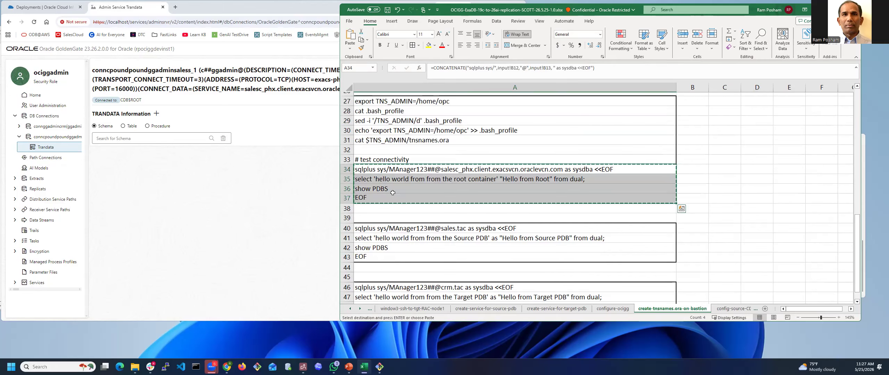
key("alt+Tab")
right_click(595, 144)
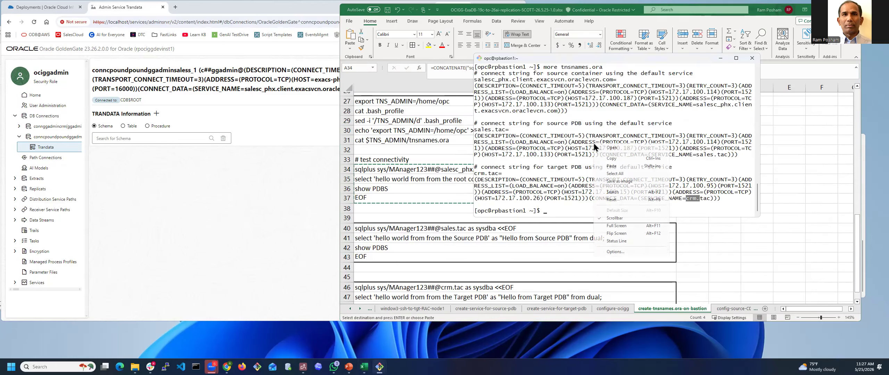
left_click(616, 158)
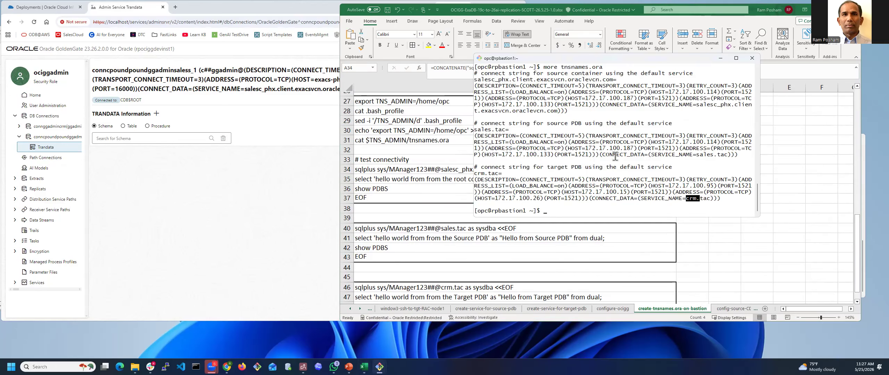
Recopy cells A34 to A37 and run the root container connectivity test in the bastion terminal, supplying the sys password within the sqlplus command
key("alt+Tab")
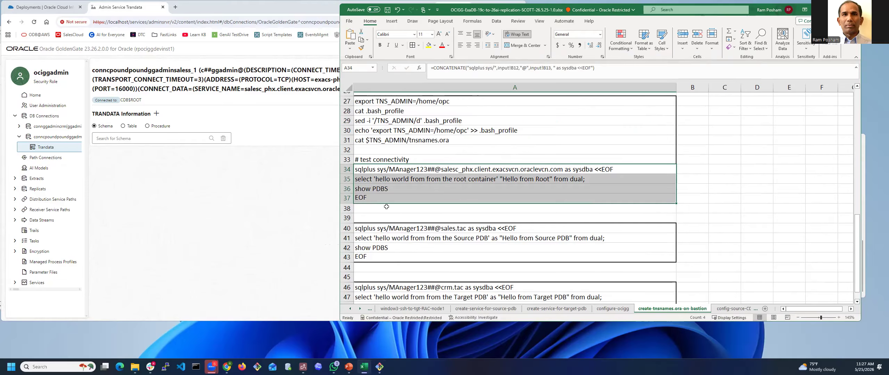
key("ctrl+c")
key("alt+Tab")
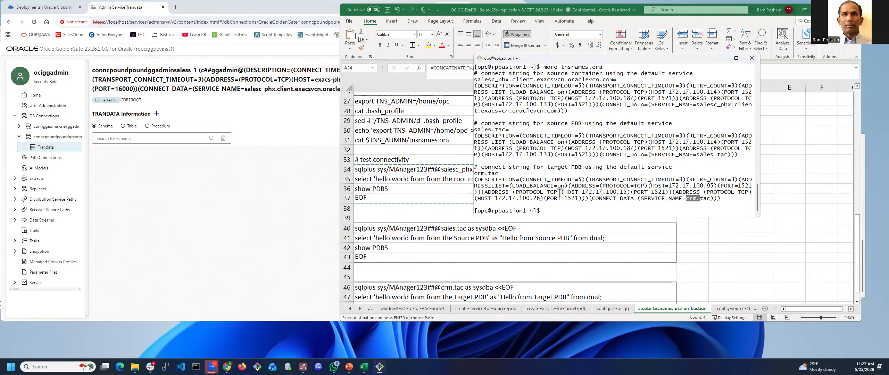
right_click(547, 213)
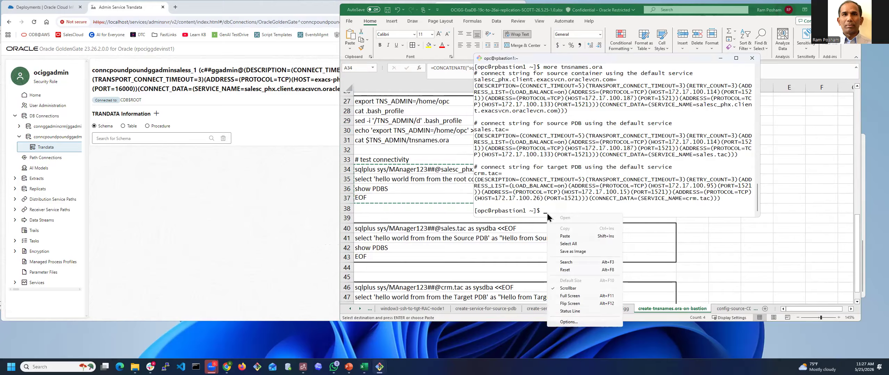
left_click(567, 237)
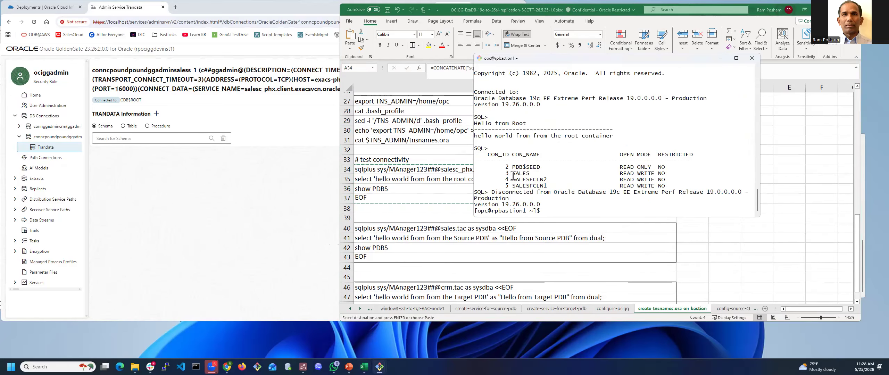
Copy the source PDB test in cells A40 to A43 and run it against sales.tac on the bastion, including the sys password
left_click(431, 232)
left_click_drag(431, 229, 425, 252)
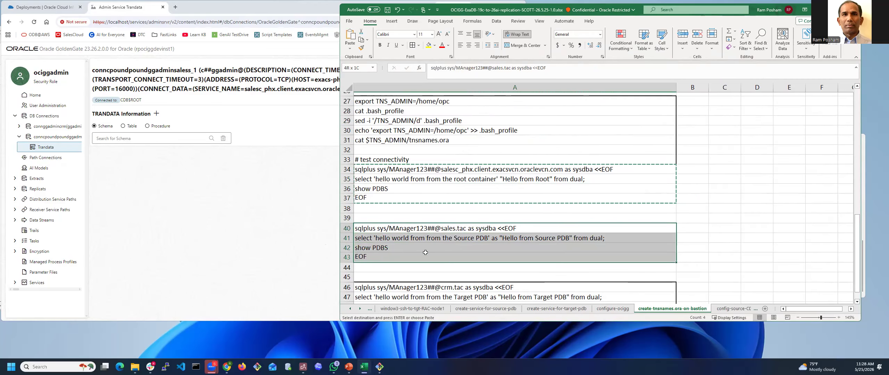
key("ctrl+c")
key("alt+Tab")
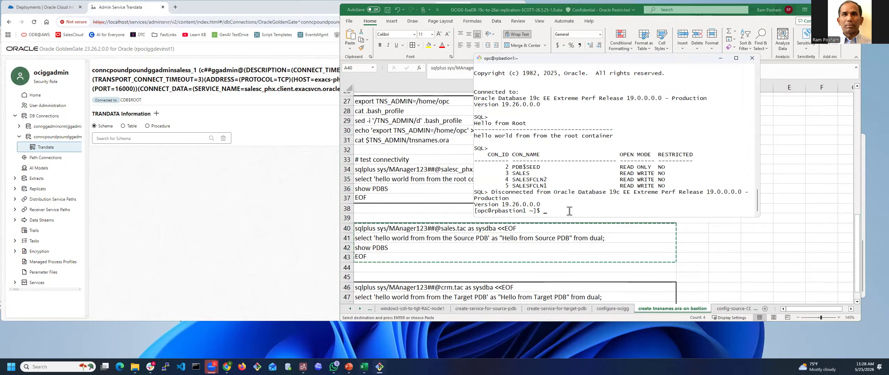
right_click(568, 201)
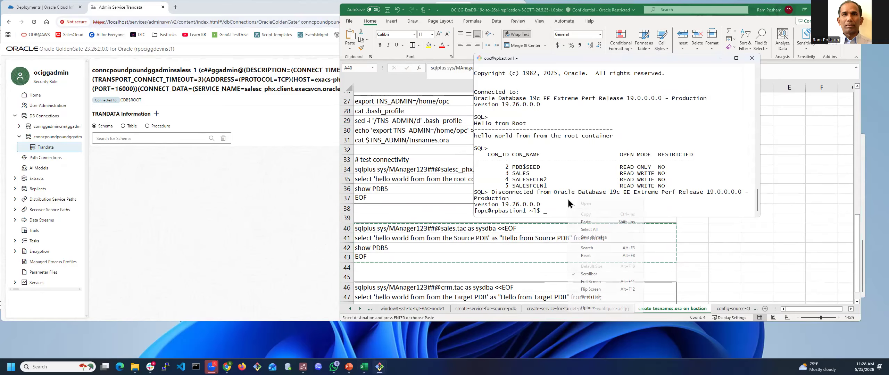
left_click(587, 222)
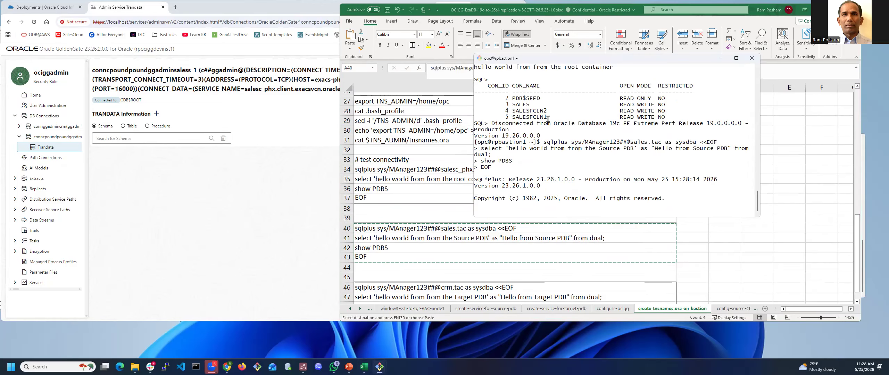
Copy the target PDB test in cells A46 to A49 and run it against crm.tac on the bastion, including the sys password
key("alt+Tab")
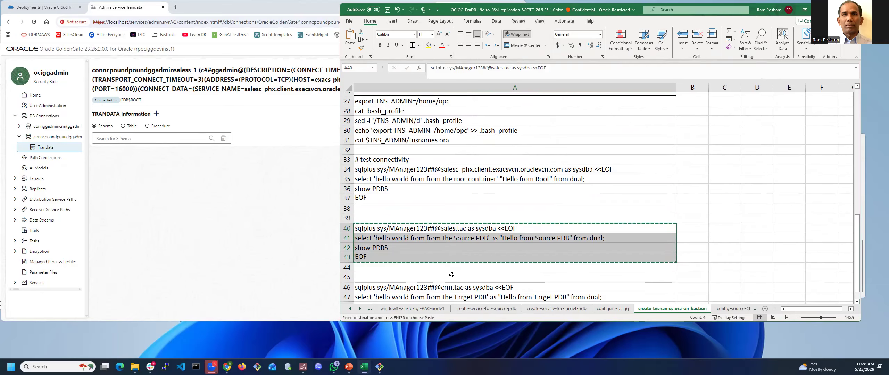
scroll(451, 275, "down", 3)
left_click_drag(438, 190, 435, 219)
key("ctrl+c")
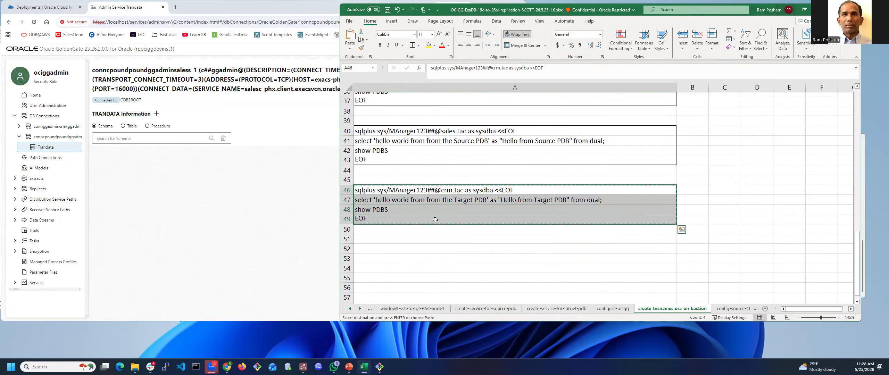
key("alt+Tab")
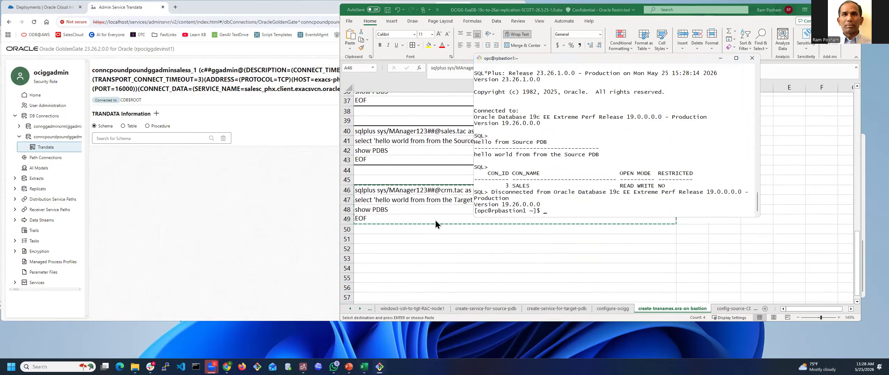
right_click(580, 175)
left_click(607, 197)
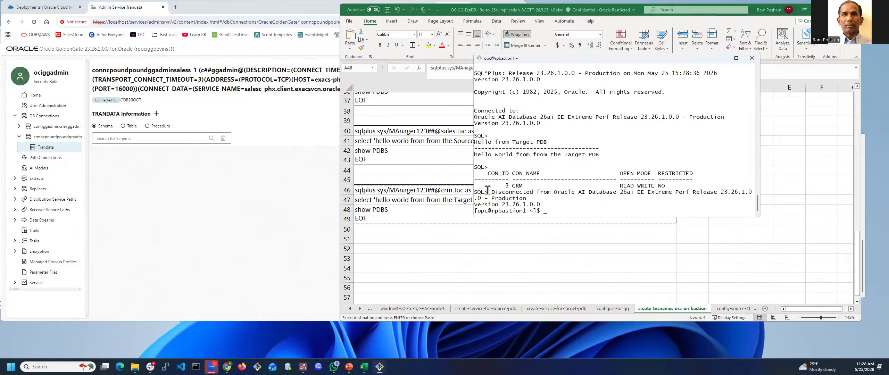
Open the config-source-CDB-n-PDBs-for-GG sheet and review its source database configuration commands from the first rows
left_click(728, 309)
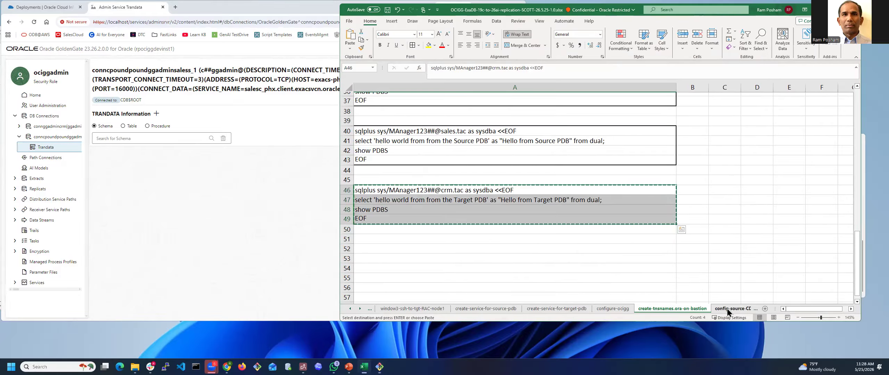
scroll(562, 251, "up", 8)
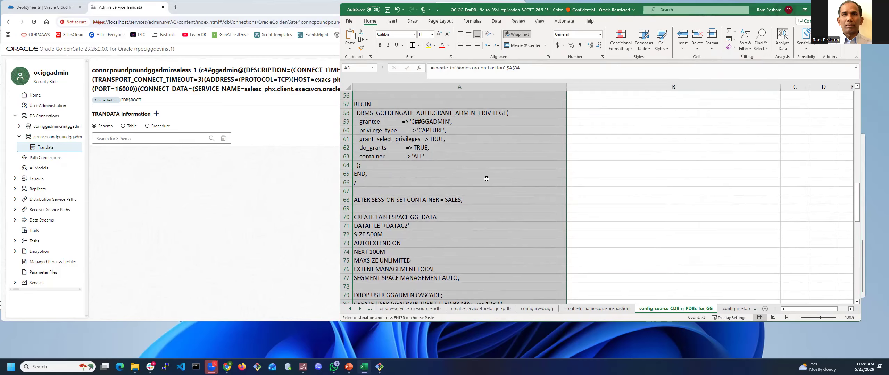
scroll(411, 137, "up", 18)
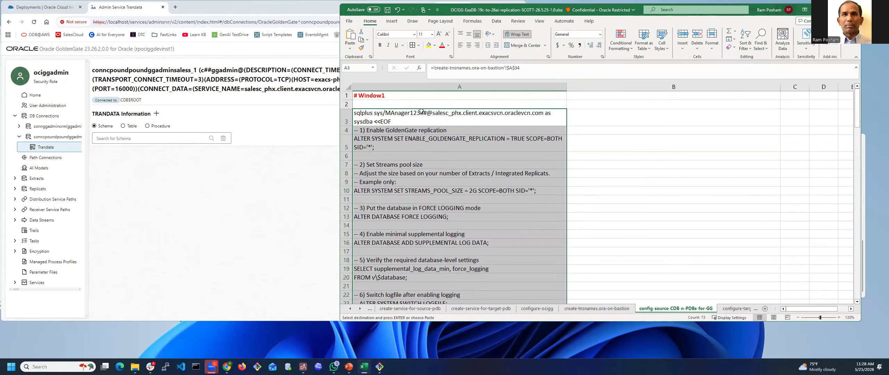
left_click(421, 113)
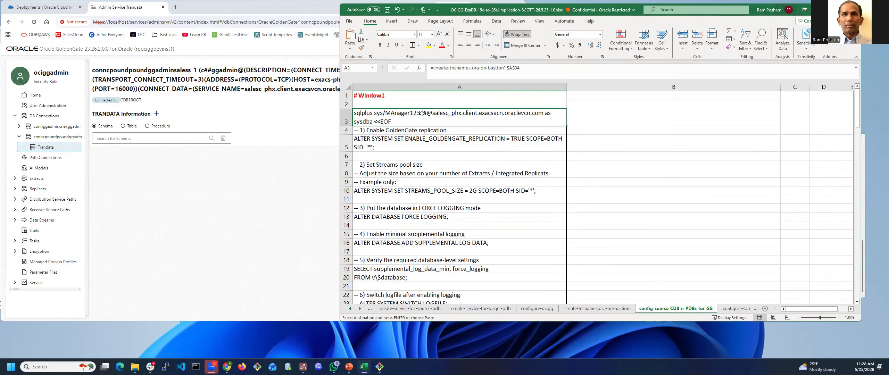
scroll(432, 131, "down", 2)
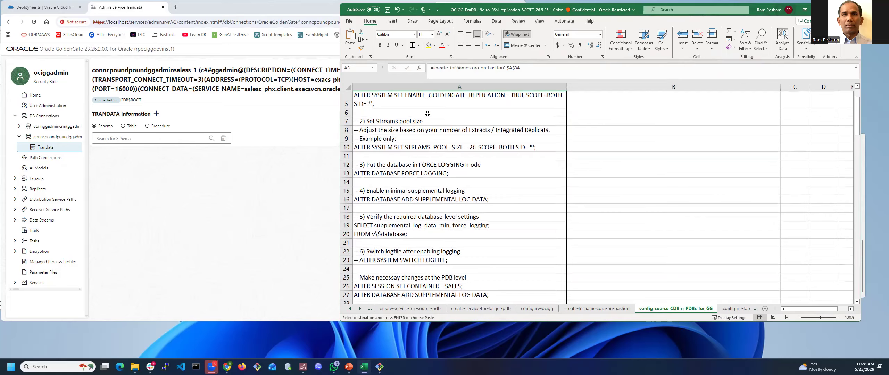
Examine the source CDB script's settings for GoldenGate replication, Streams pool size, force logging and supplemental logging
scroll(427, 113, "up", 2)
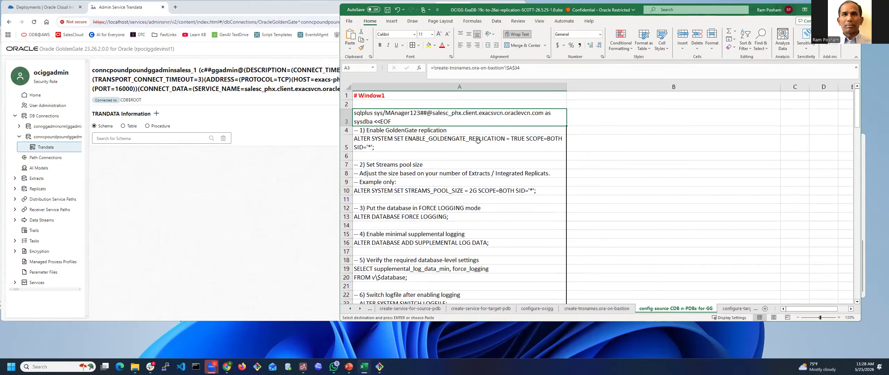
key("Down")
key("Down")
key("Down")
key("Down")
key("Down")
key("Down")
key("Down")
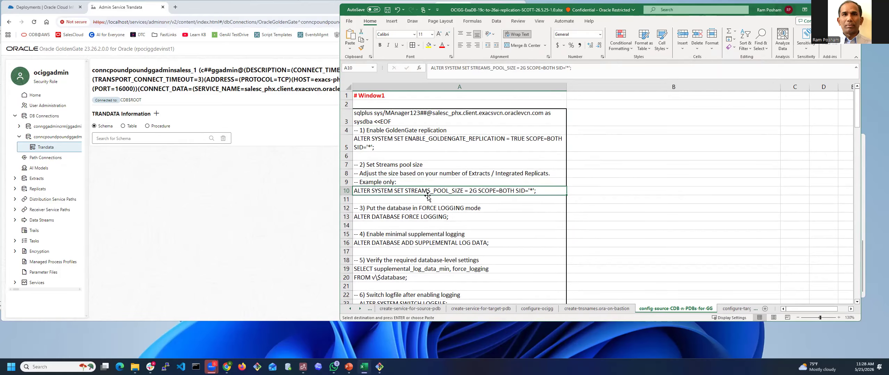
scroll(428, 197, "down", 2)
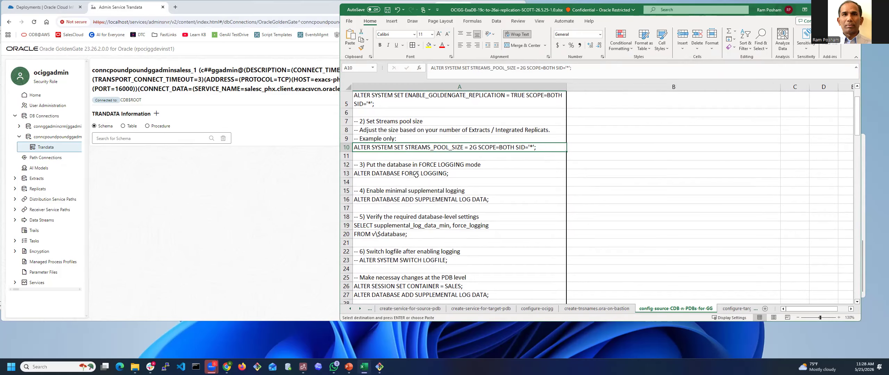
left_click(401, 199)
scroll(404, 195, "down", 2)
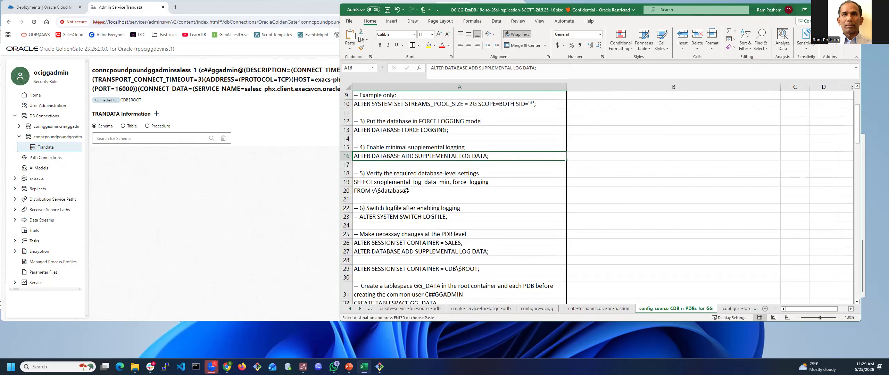
Review the source script's C##GGADMIN and GGADMIN user commands, grants, and the GG_DATA tablespace commands for the SALES container
scroll(406, 191, "down", 2)
scroll(408, 191, "down", 6)
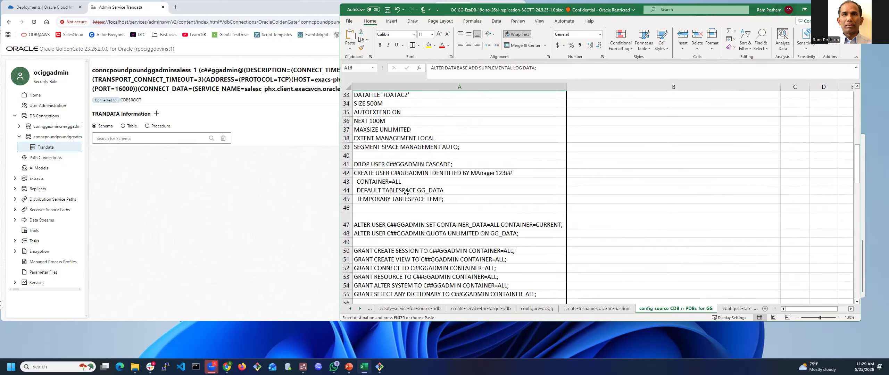
scroll(406, 192, "down", 6)
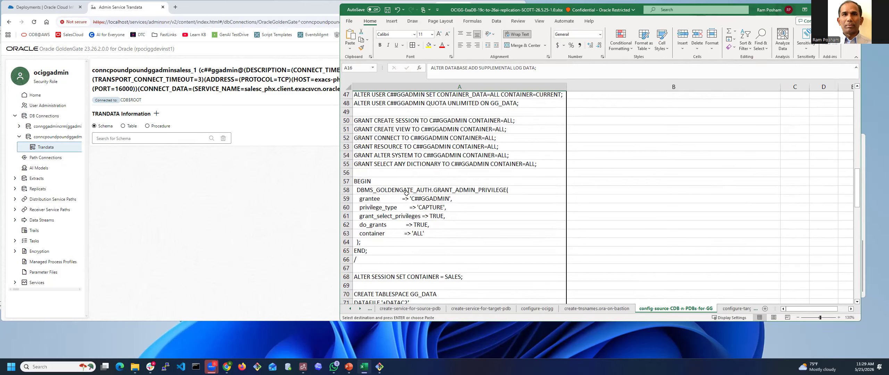
scroll(406, 194, "down", 3)
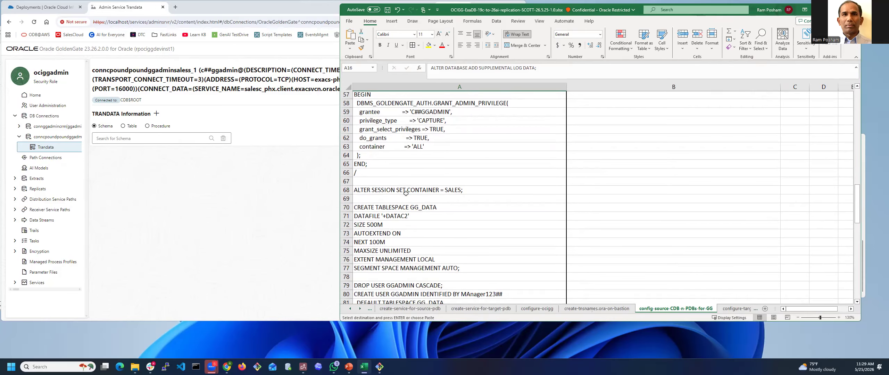
scroll(405, 195, "down", 4)
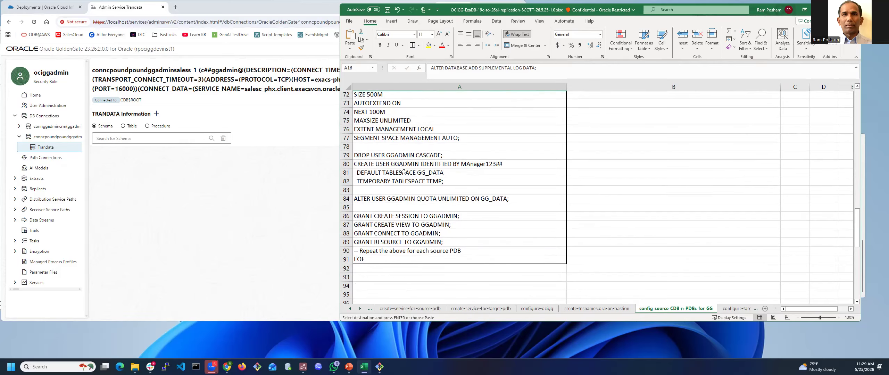
scroll(404, 172, "up", 10)
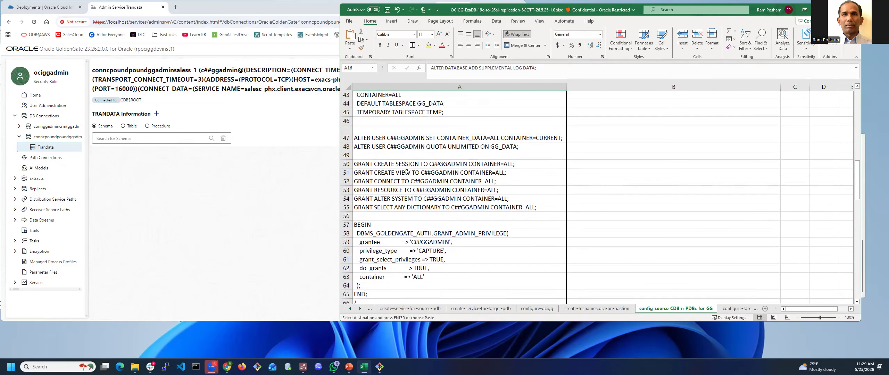
scroll(444, 169, "down", 6)
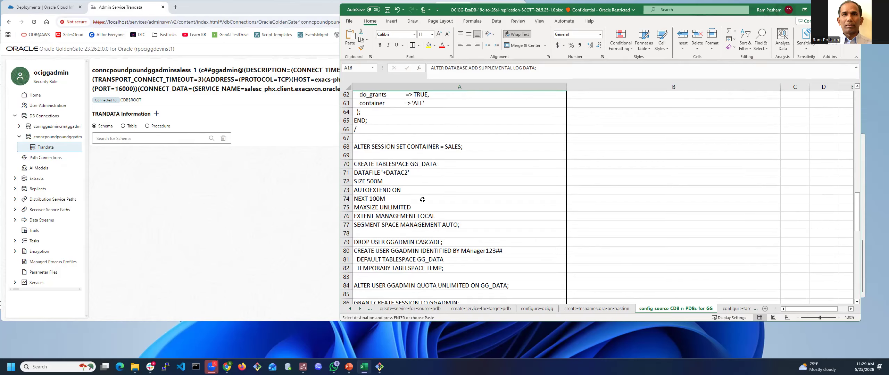
left_click(400, 243)
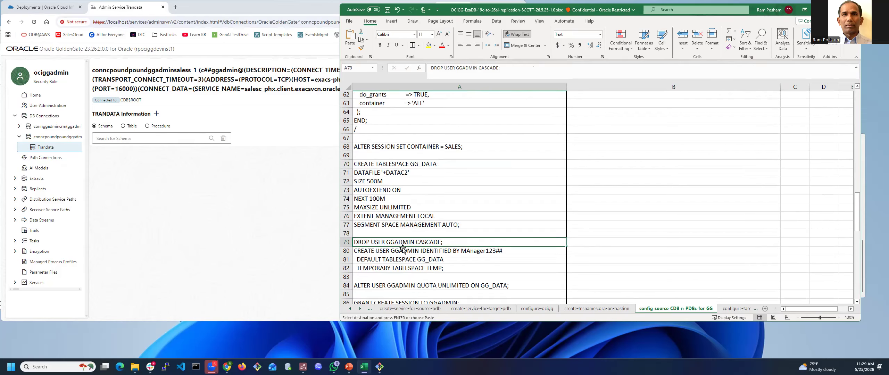
left_click(452, 147)
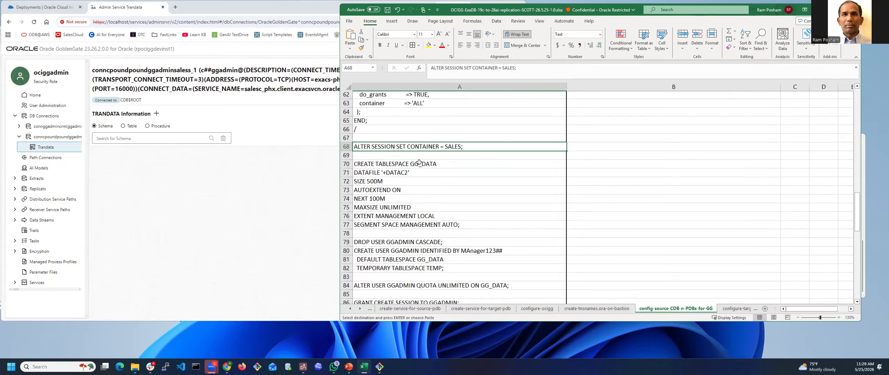
left_click_drag(421, 164, 421, 224)
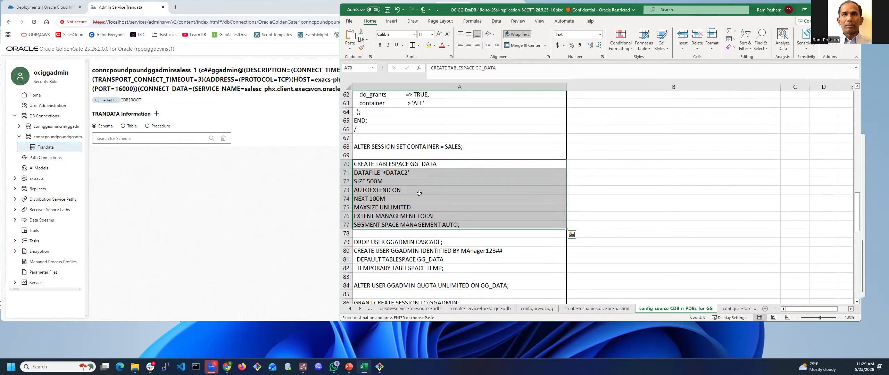
scroll(419, 194, "down", 3)
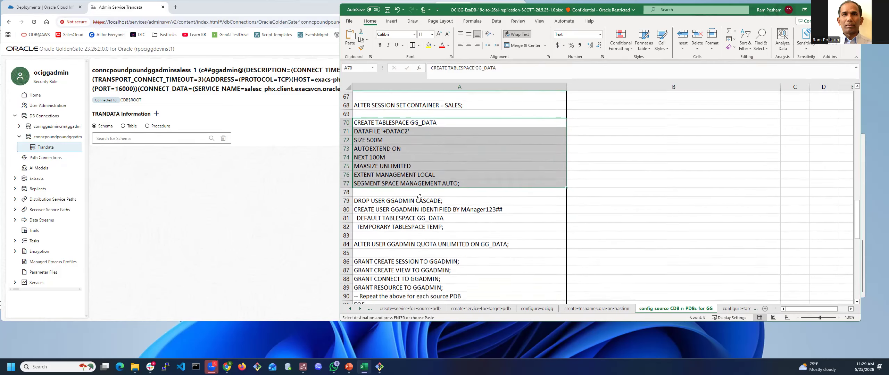
left_click_drag(414, 156, 414, 170)
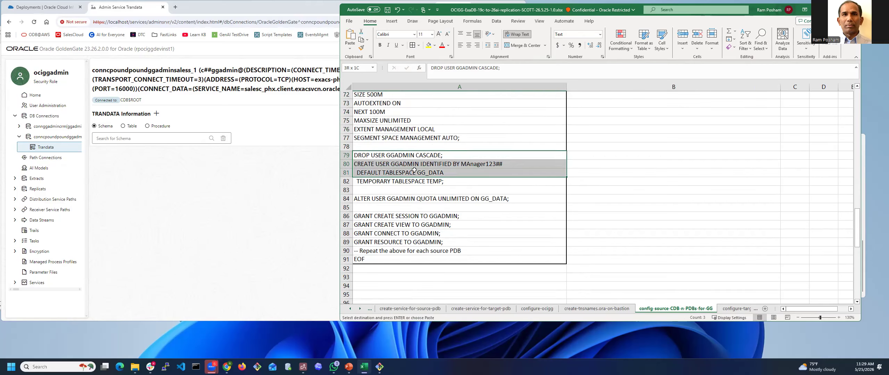
Copy the complete source configuration script, from the sqlplus line in A3 through EOF in A91
left_click(382, 259)
scroll(386, 139, "up", 13)
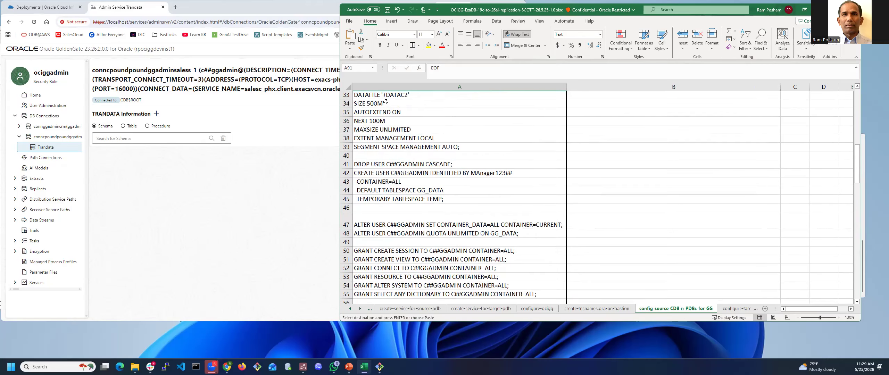
scroll(386, 103, "up", 11)
left_click(390, 112, "shift")
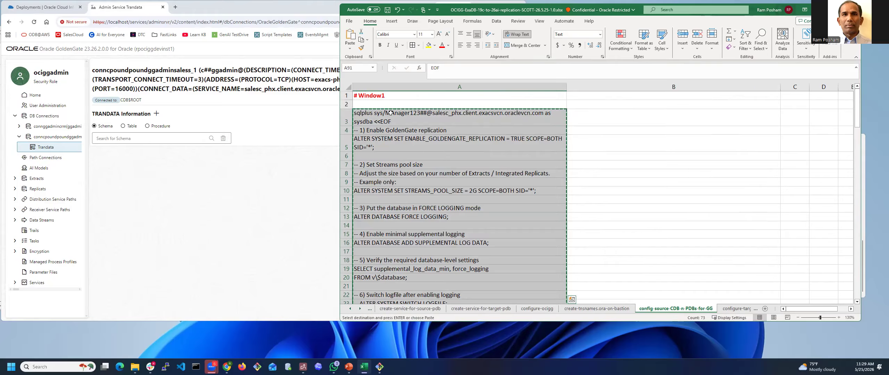
scroll(389, 118, "down", 16)
scroll(388, 121, "down", 8)
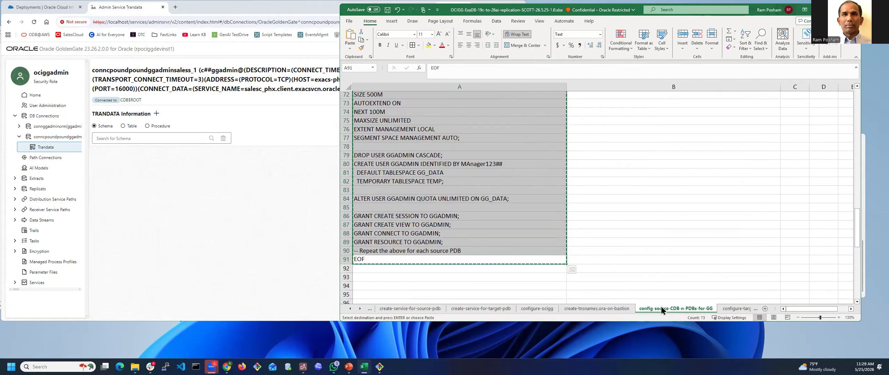
Switch to the bastion terminal and run the copied source configuration script, including its database passwords
left_click(379, 367)
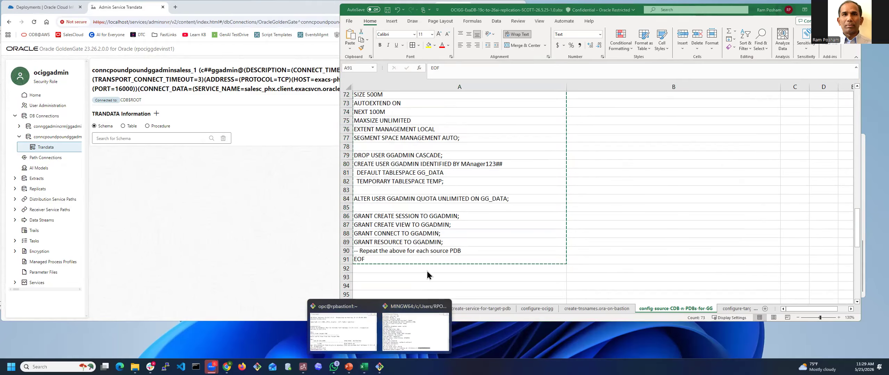
left_click(344, 328)
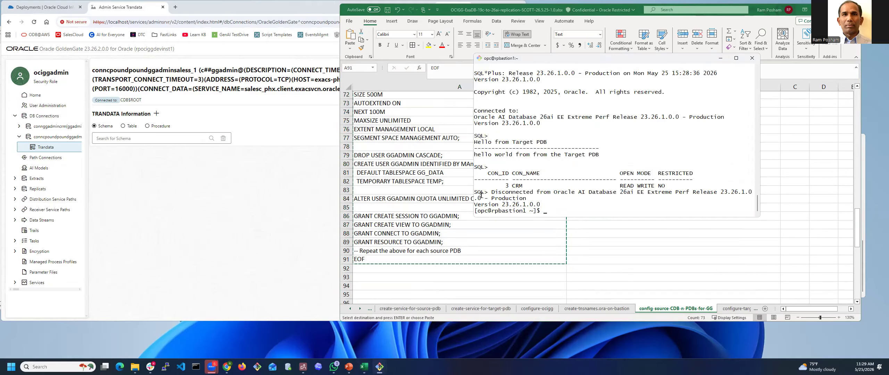
right_click(570, 142)
left_click(598, 165)
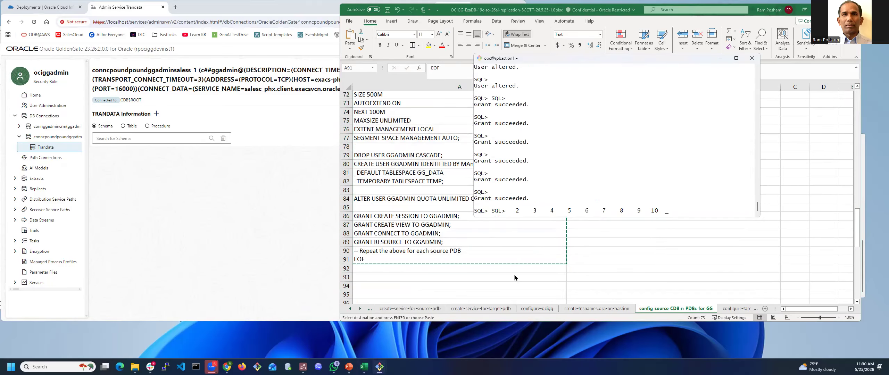
Bring up the other MINGW64 terminal window and close it
mouse_move(380, 367)
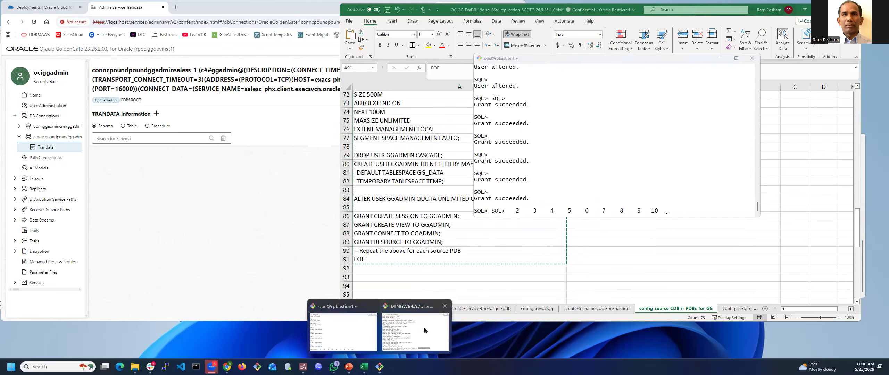
left_click(424, 327)
left_click(858, 138)
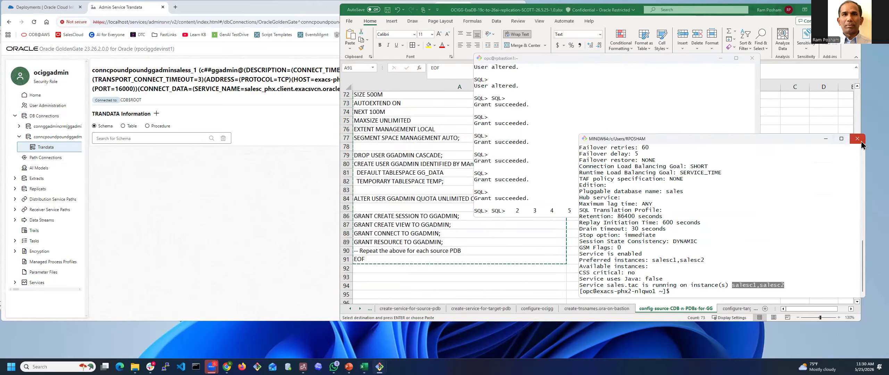
left_click(450, 212)
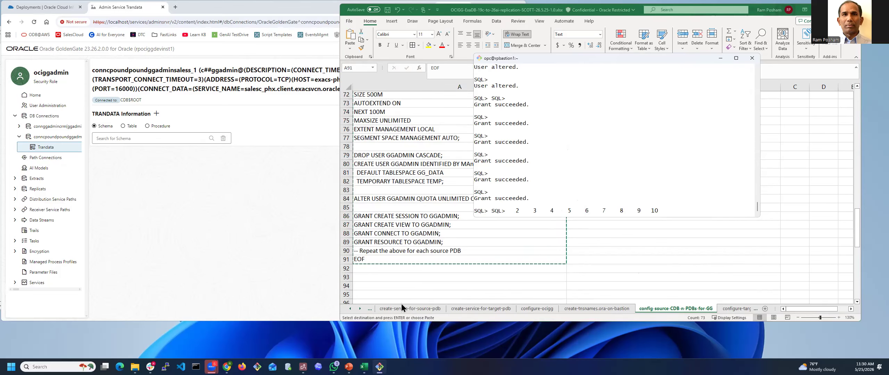
Return to the workbook and open the configure-target-PDB-for-GG sheet
left_click(360, 309)
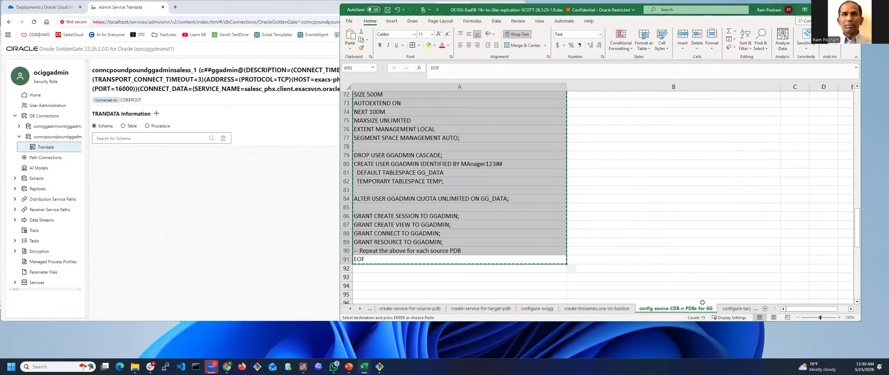
left_click(360, 308)
left_click(360, 309)
left_click(360, 309)
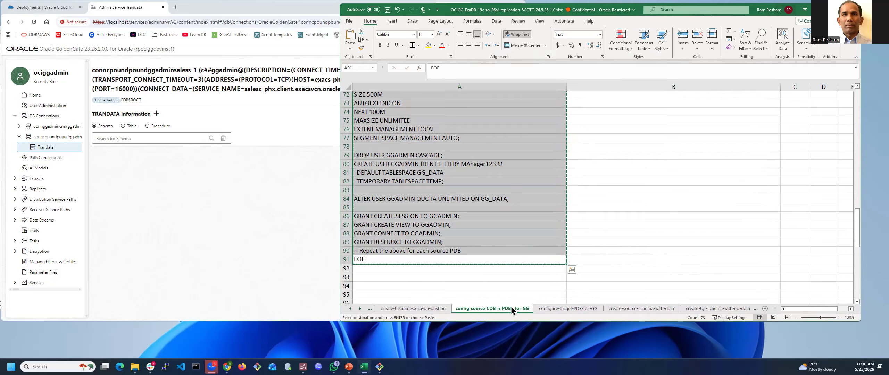
left_click(558, 309)
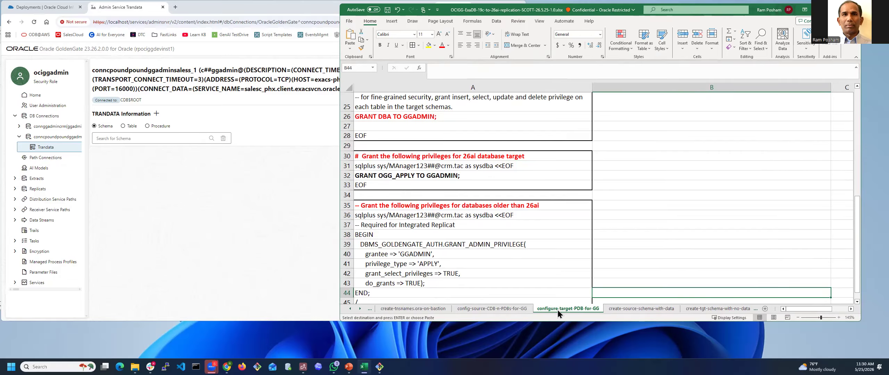
Copy the target PDB script from A3 through A33, including the 26ai OGG_APPLY grant but excluding the older-database block
scroll(482, 163, "up", 8)
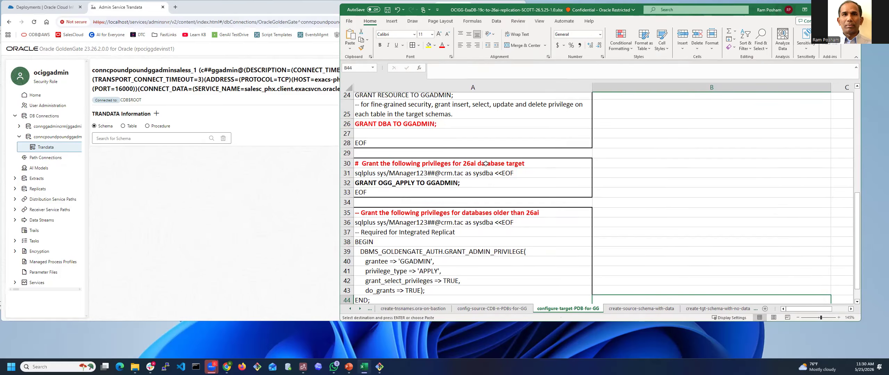
left_click(418, 119)
scroll(387, 189, "down", 11)
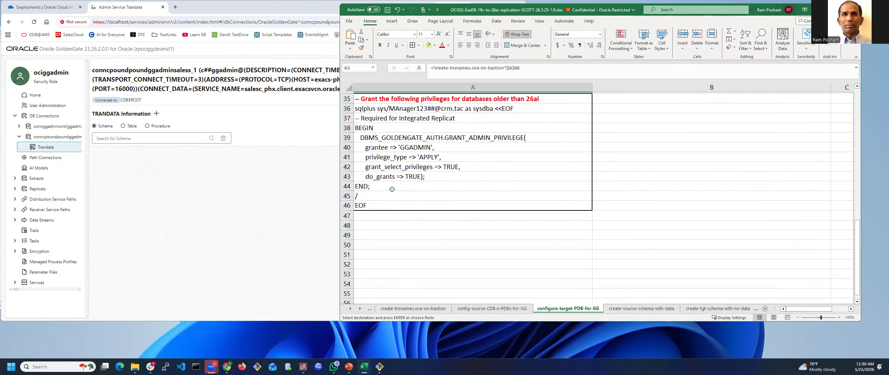
scroll(497, 148, "up", 3)
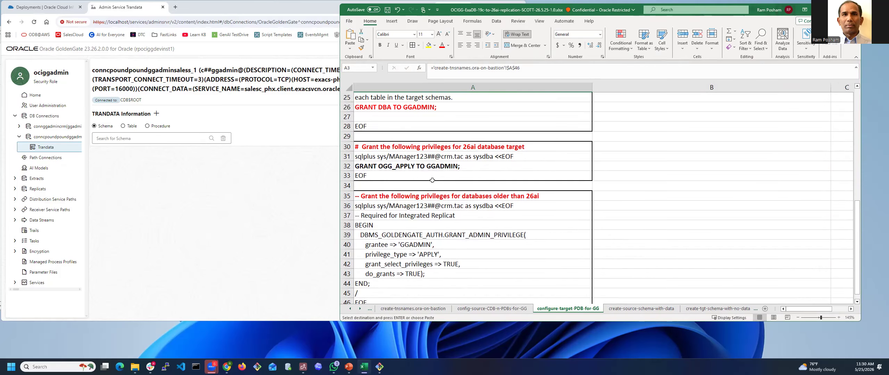
left_click_drag(373, 179, 397, 177)
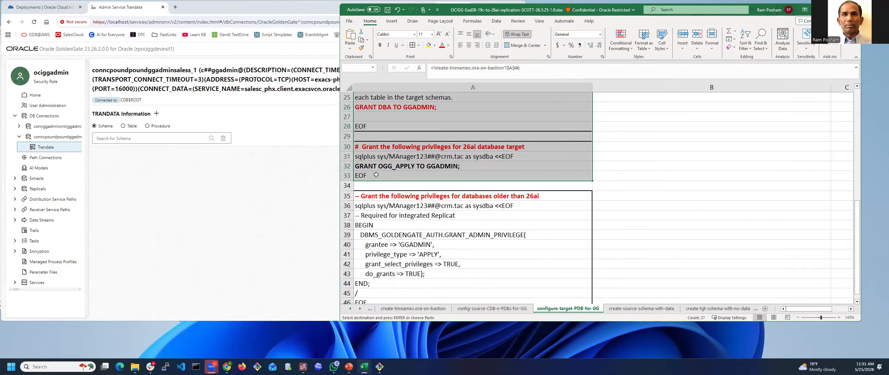
key("ctrl+v")
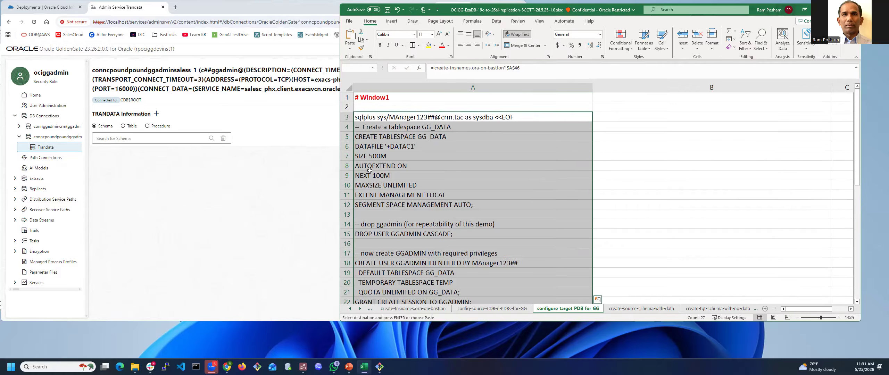
key("ctrl+c")
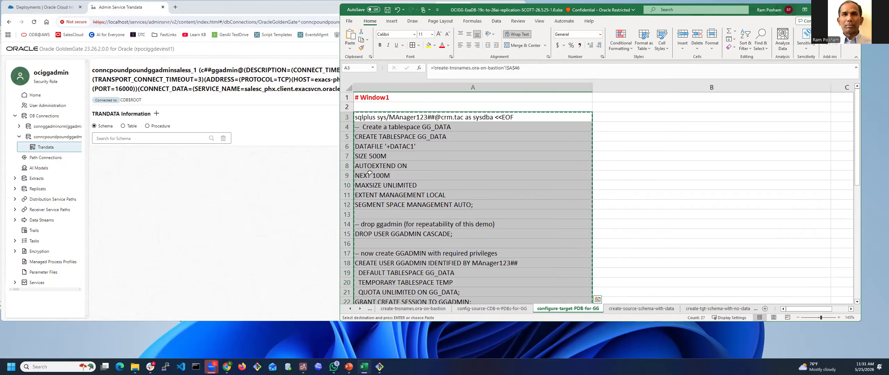
Switch to the bastion terminal and run the copied target PDB configuration script, including its database passwords
key("alt+Tab")
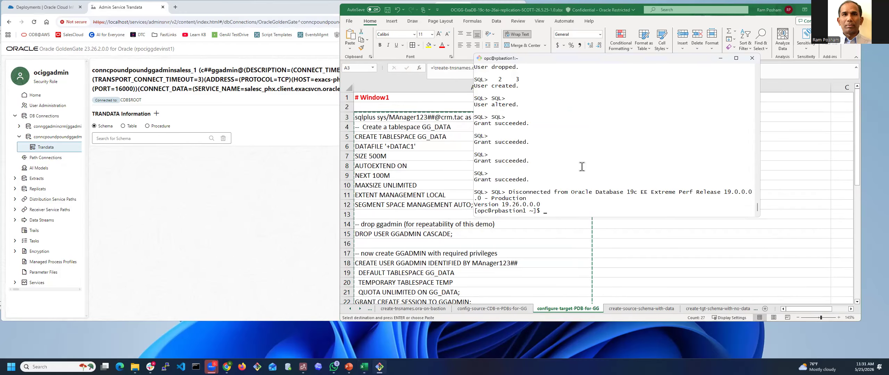
key("Return")
key("Return")
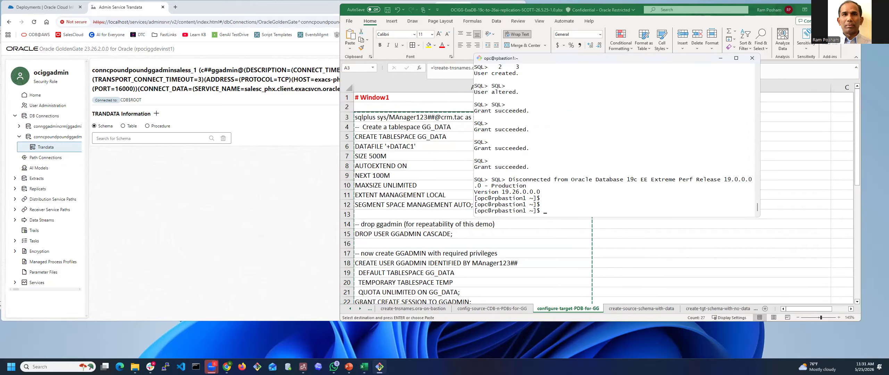
right_click(589, 205)
left_click(599, 225)
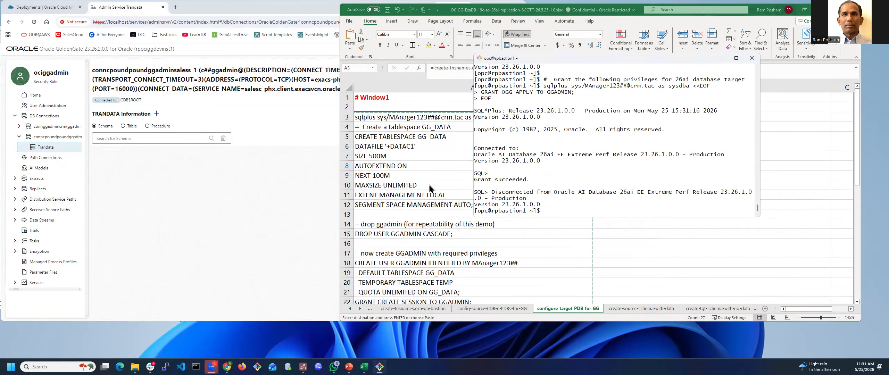
scroll(578, 173, "up", 3)
scroll(578, 174, "down", 3)
right_click(519, 179)
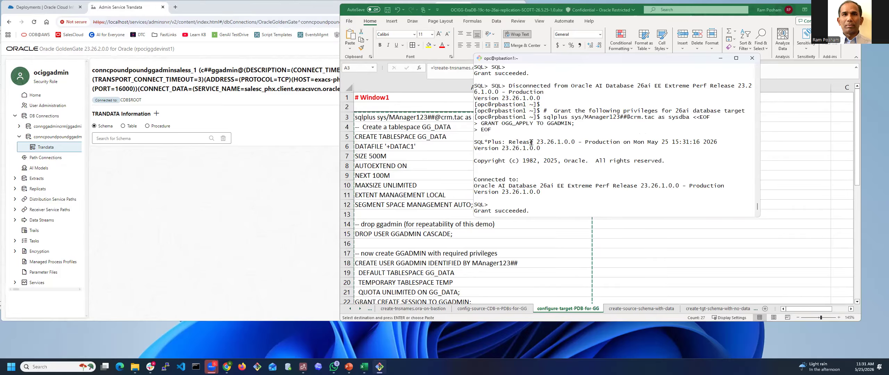
Open the create-source-schema-with-data sheet and copy the schema creation script from A5 through A79, excluding the verification queries
left_click(625, 309)
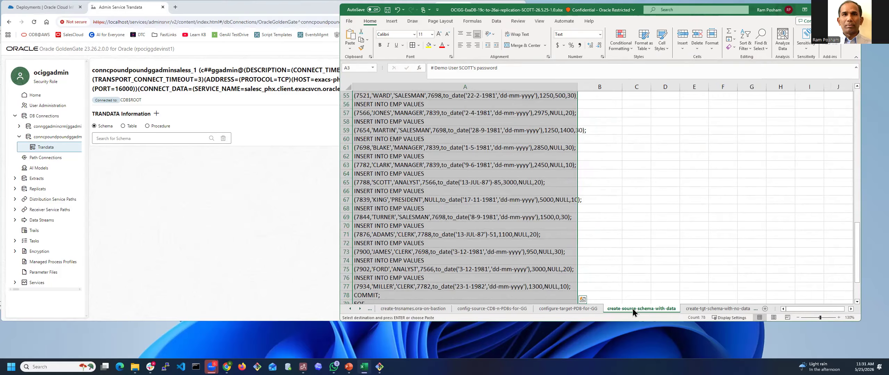
scroll(426, 175, "up", 15)
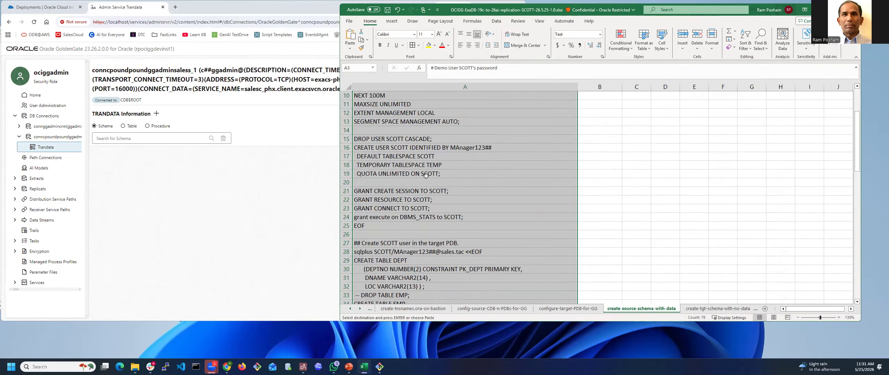
scroll(426, 175, "up", 3)
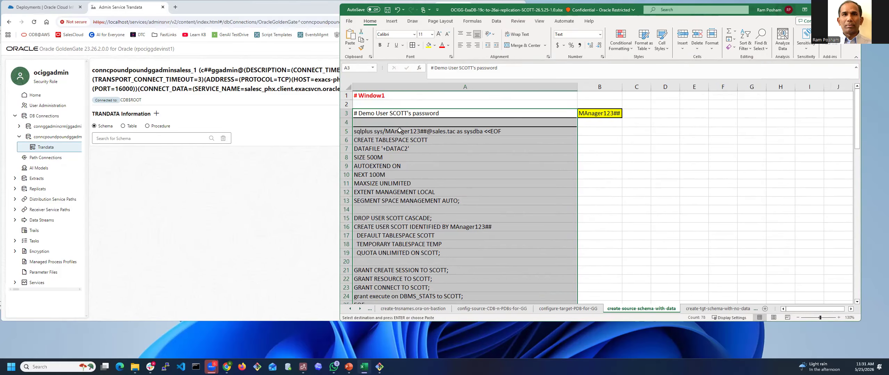
left_click(400, 131)
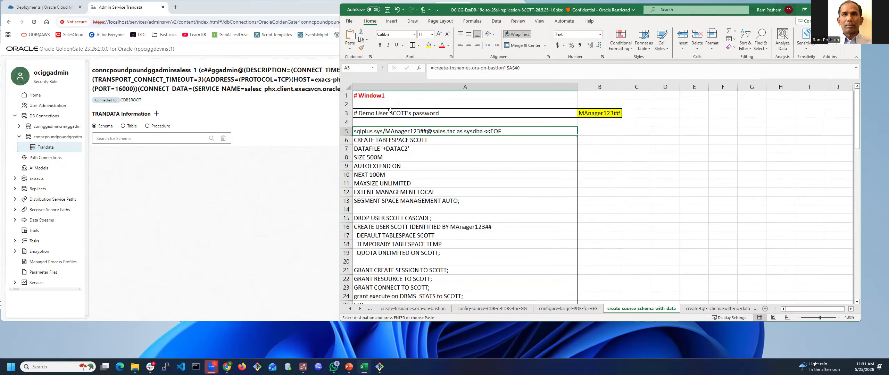
scroll(388, 140, "down", 20)
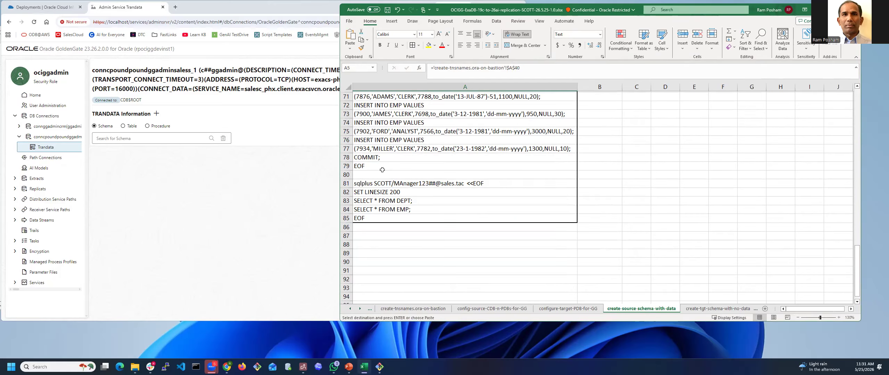
left_click(371, 219, "shift")
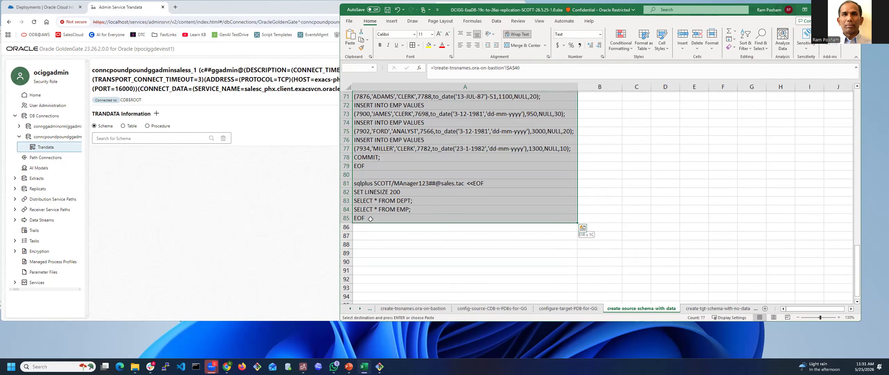
left_click(368, 169, "shift")
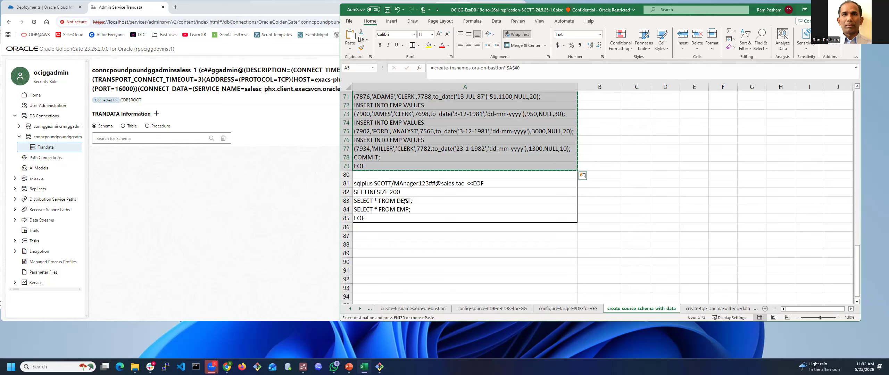
Switch to the bastion terminal and run the copied source SCOTT schema and data script, including its database passwords
key("alt+Tab")
right_click(622, 206)
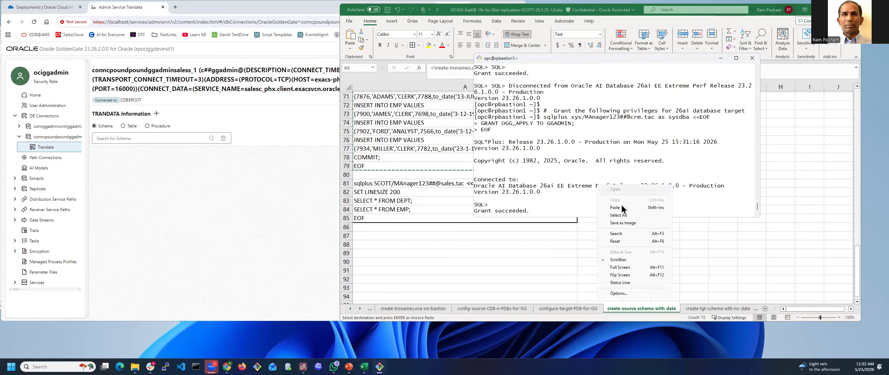
left_click(625, 211)
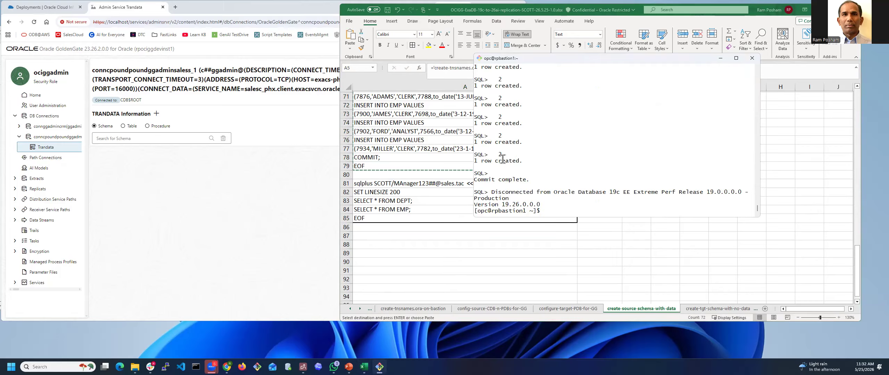
Copy the source DEPT and EMP verification queries from A81 through A85 and run them on the bastion, including the SCOTT password
left_click(403, 181)
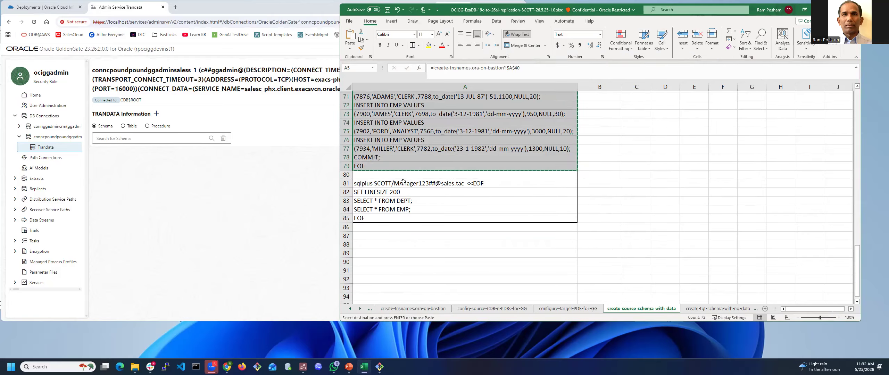
left_click_drag(404, 183, 383, 220)
key("ctrl+c")
key("alt+Tab")
right_click(559, 152)
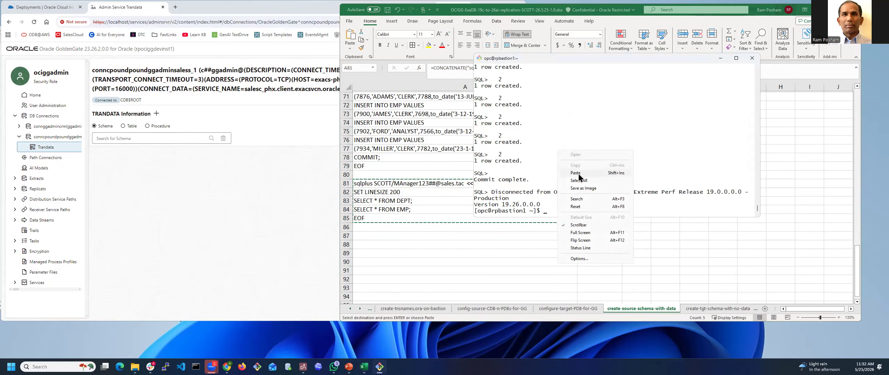
left_click(576, 172)
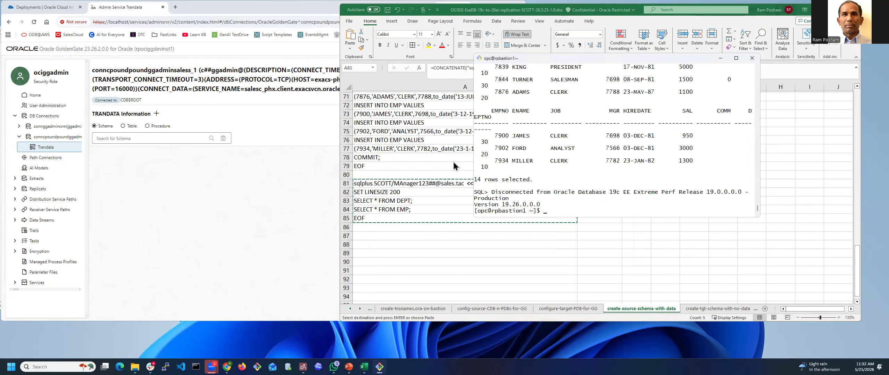
Return to the workbook, open the create-tgt-schema-with-no-data sheet, and copy its full script from A3 through A47
key("alt+Tab")
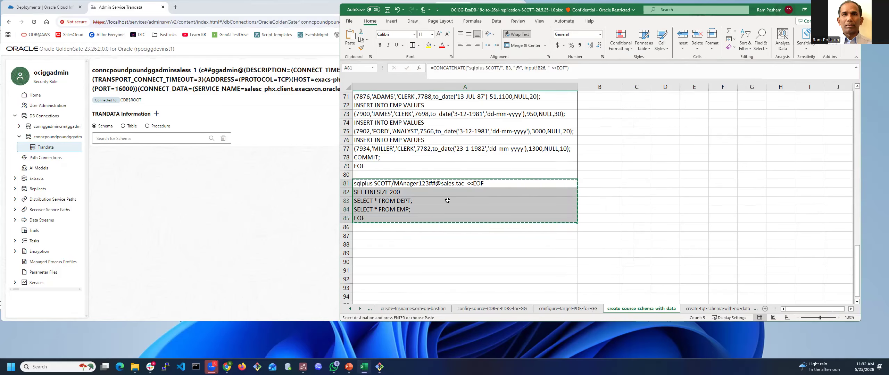
left_click(707, 309)
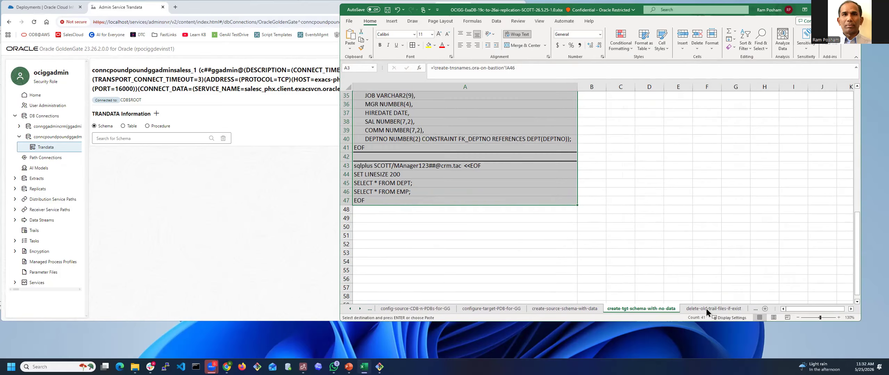
left_click(687, 308)
left_click(656, 309)
scroll(539, 230, "up", 11)
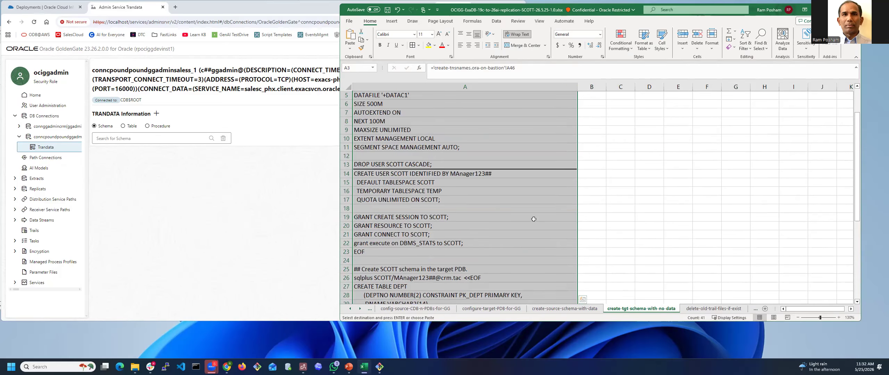
left_click(401, 113)
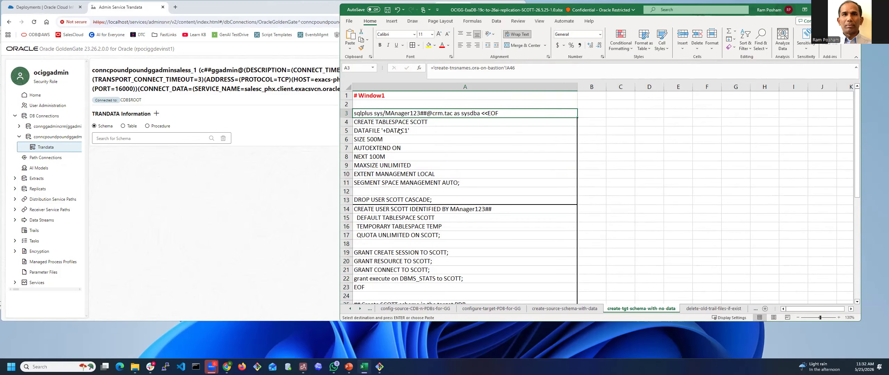
scroll(396, 139, "down", 12)
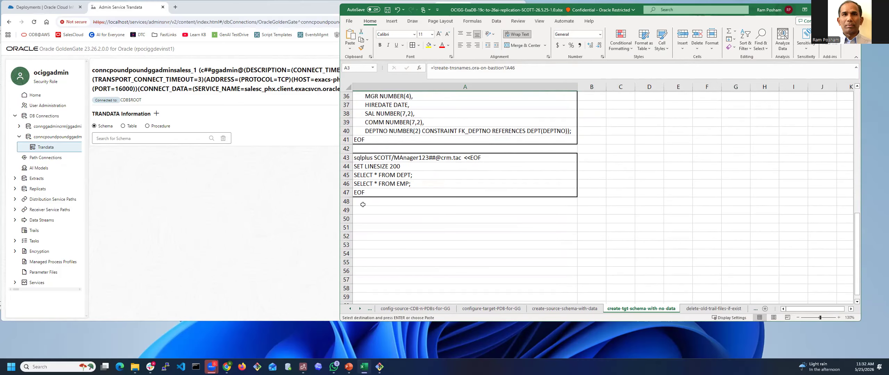
key("ctrl+v")
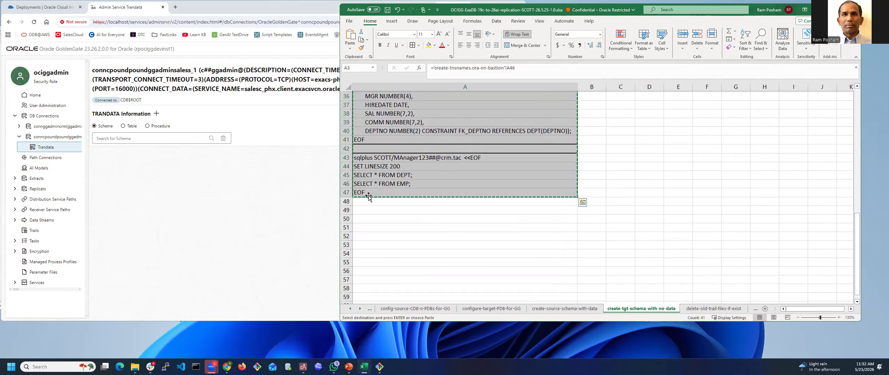
Switch to the bastion terminal and run the copied target SCOTT schema script and table queries, including the database passwords
key("alt+Tab")
right_click(565, 139)
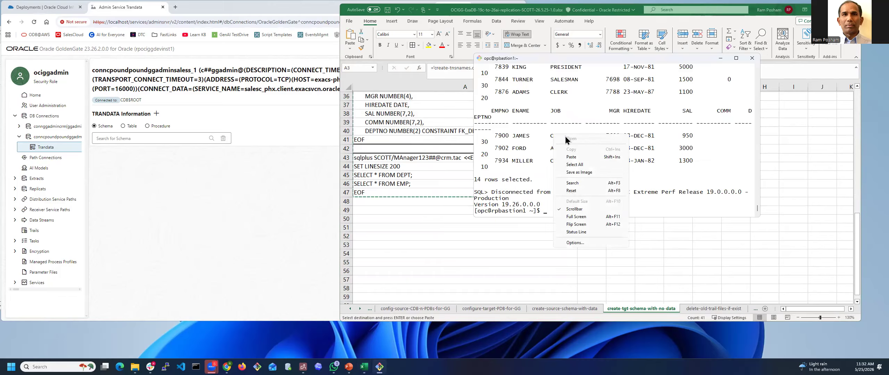
left_click(572, 157)
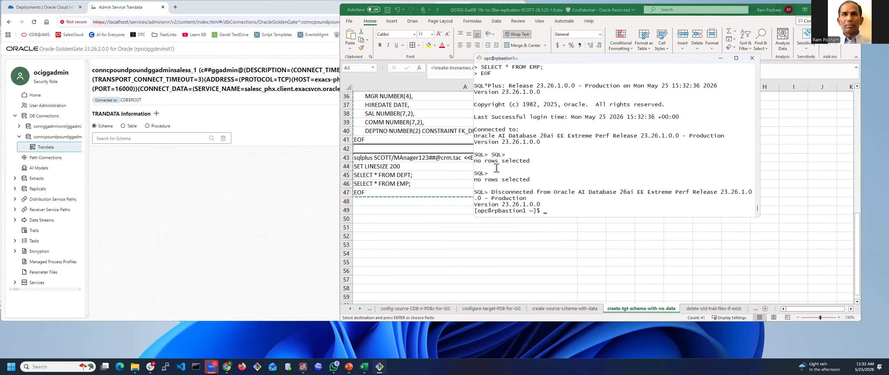
scroll(573, 140, "up", 5)
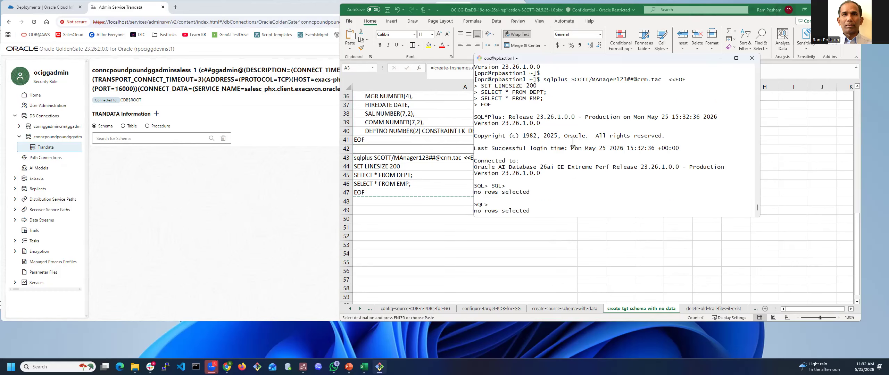
Open the workbook's delete-old-trail-files-if-exist sheet and check the Trails page in the GoldenGate console for old trail files
left_click(445, 107)
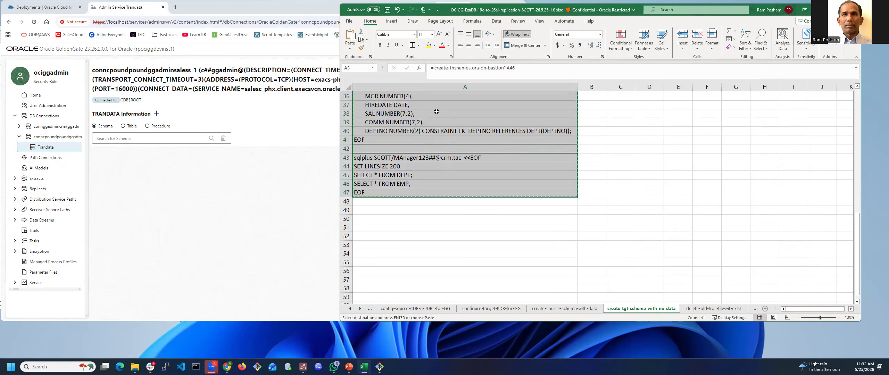
scroll(433, 167, "up", 5)
scroll(433, 167, "down", 3)
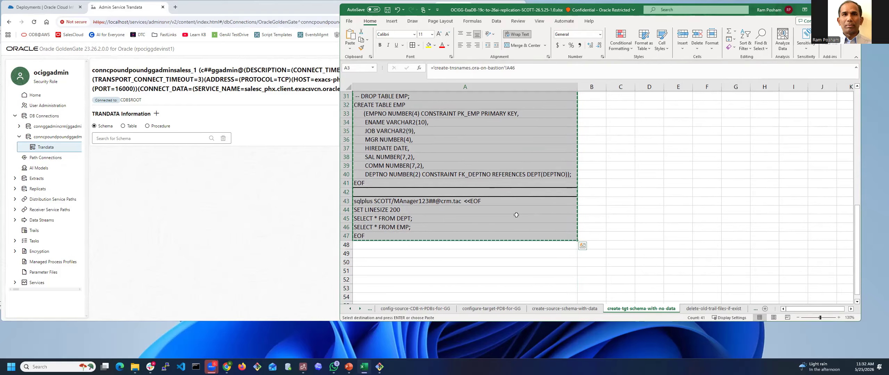
left_click(709, 309)
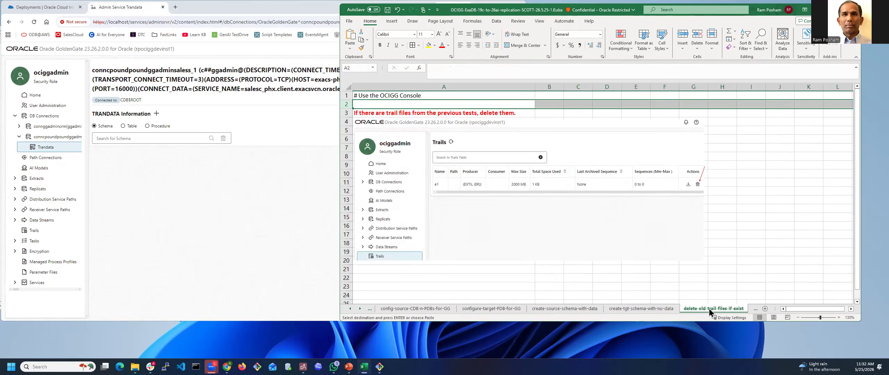
left_click(117, 11)
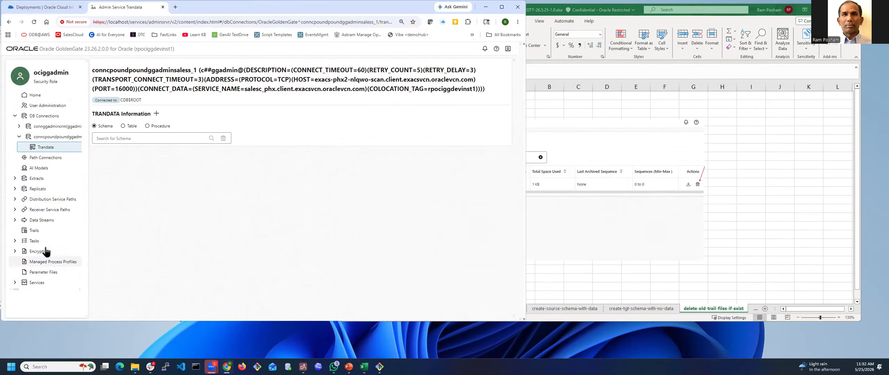
left_click(37, 231)
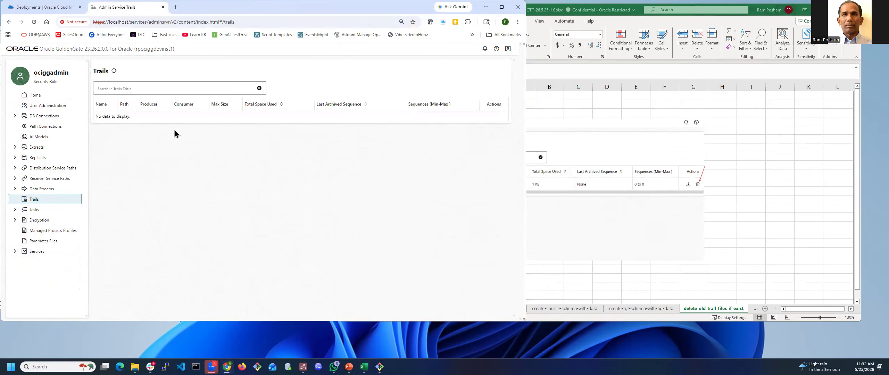
Open the config-trandata-for-extract-cdc sheet, then connect to the c##ggadmin source database from the GoldenGate console's DB Connections
key("alt+Tab")
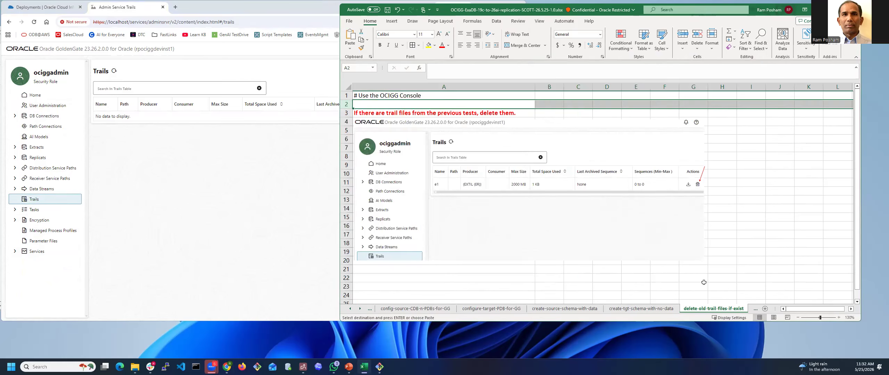
left_click(754, 310)
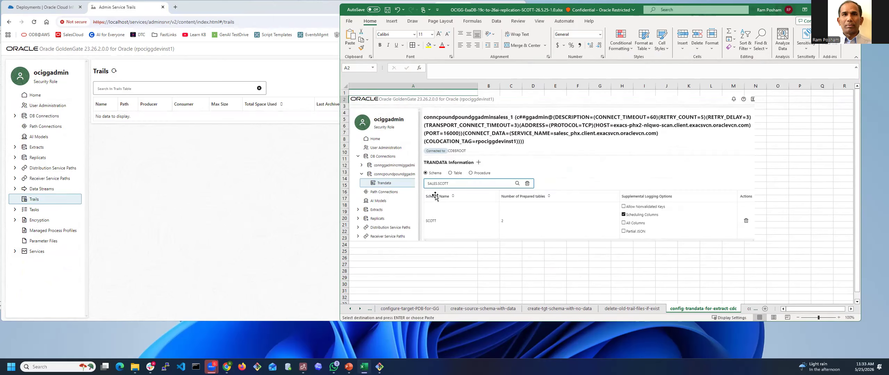
left_click(48, 116)
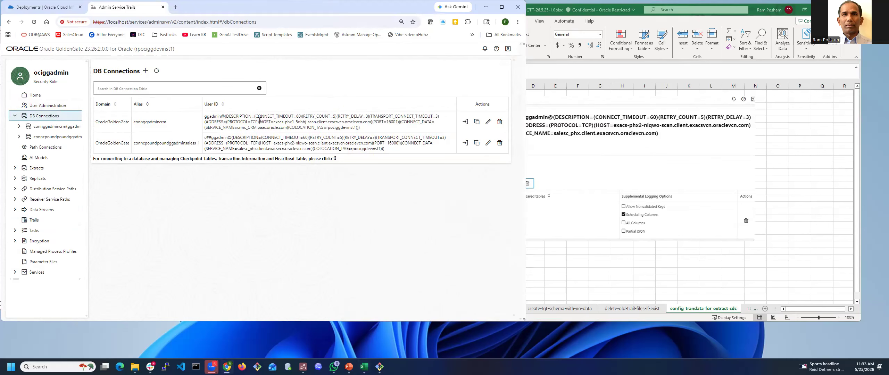
left_click(466, 143)
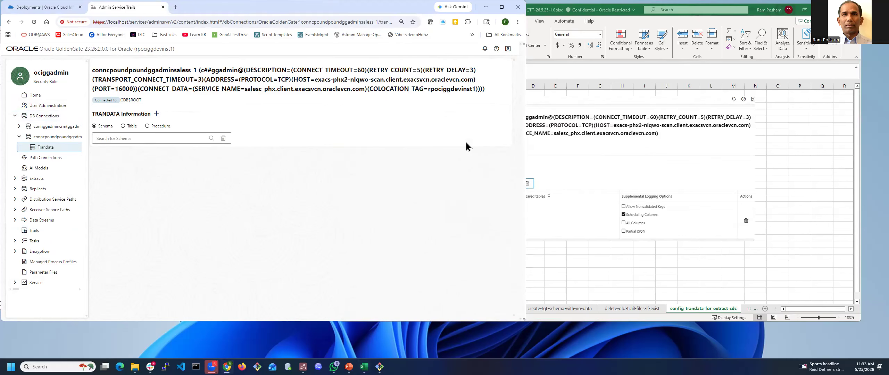
Add schema trandata for SALES.SCOTT with the Scheduling Columns supplemental logging option and nowait CSN preparation
left_click(156, 114)
left_click(287, 101)
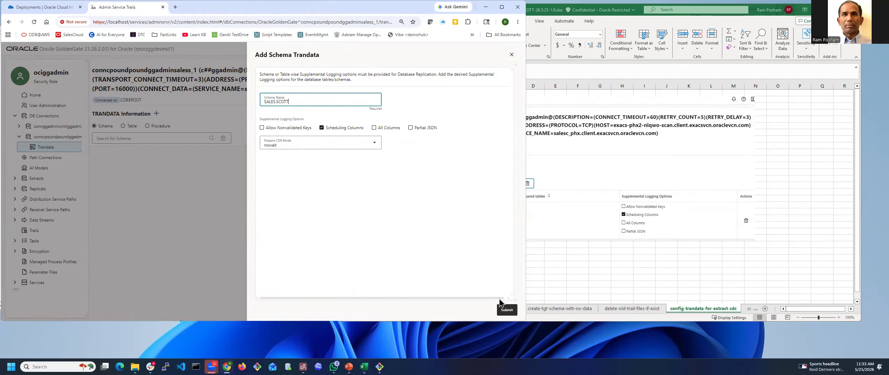
left_click(508, 310)
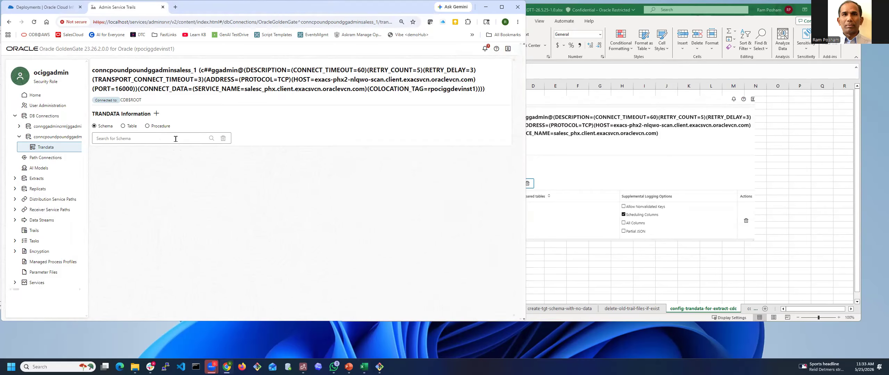
Search the schema trandata information for SALES.SCOTT, using the workbook's example as reference
left_click(613, 164)
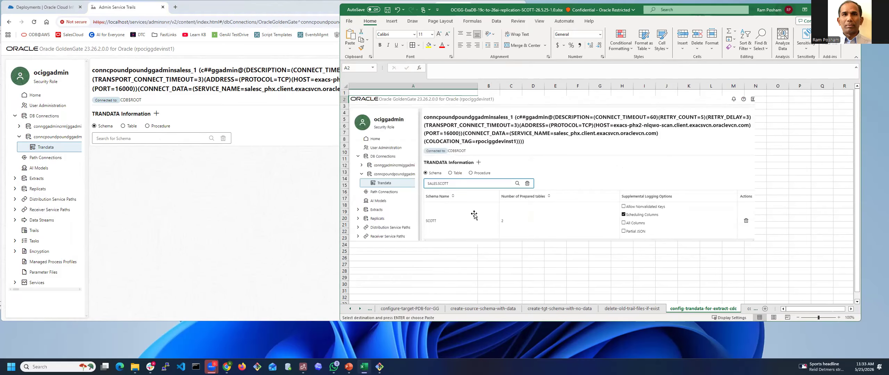
left_click(169, 139)
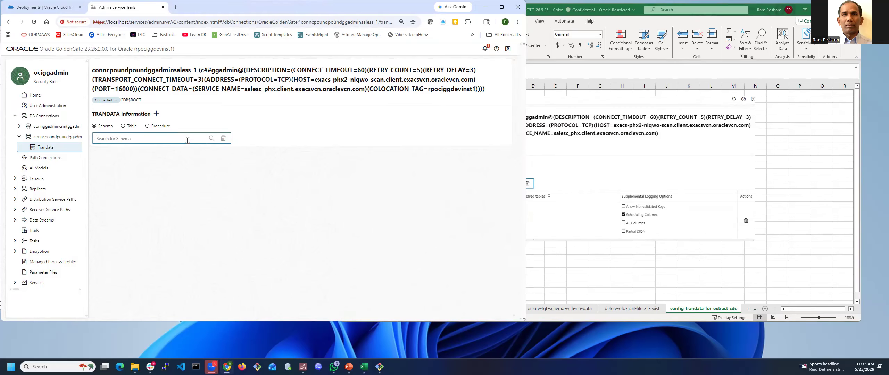
type("s")
left_click(211, 139)
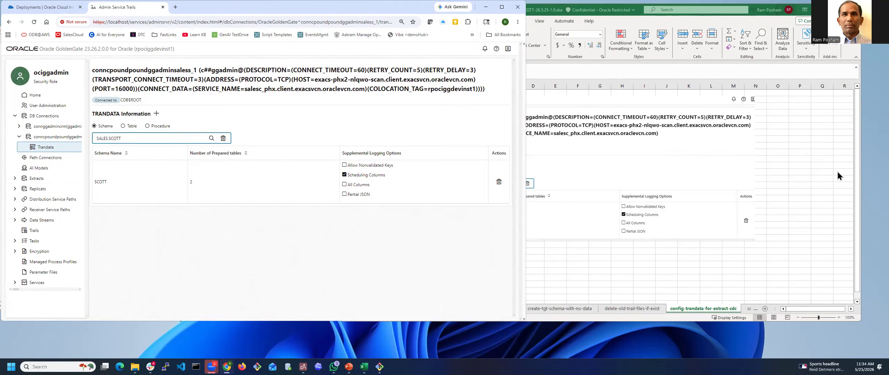
Switch to the workbook and open the config-n-run-extract-init-load sheet
left_click(787, 254)
left_click(748, 308)
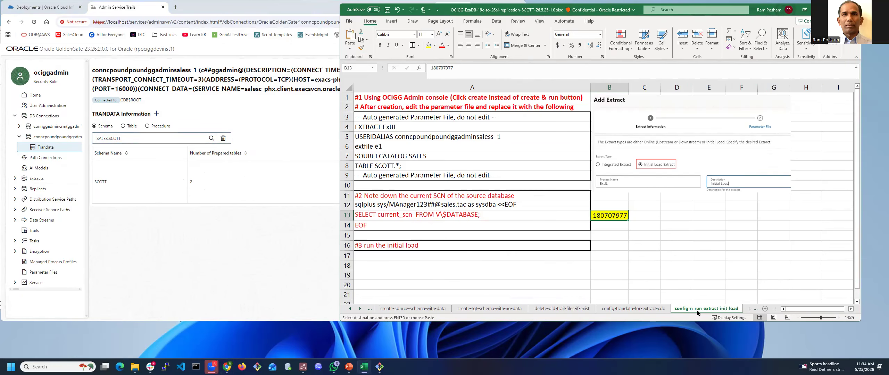
left_click(665, 310)
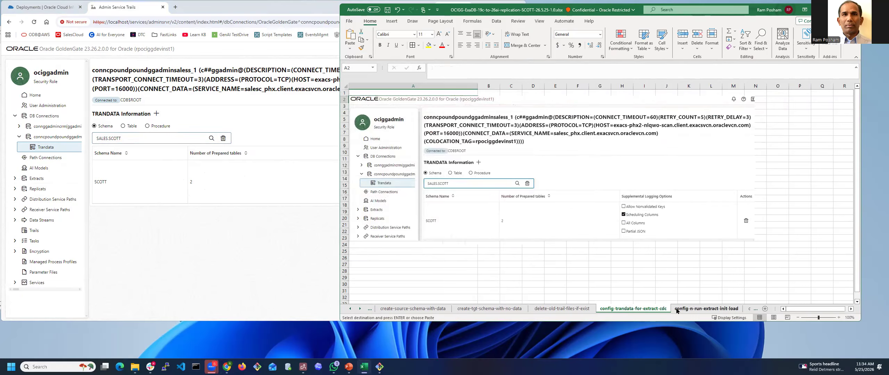
left_click(693, 309)
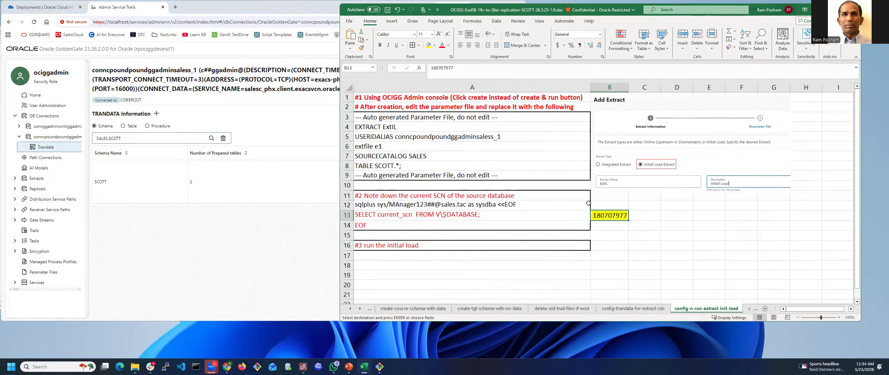
In the GoldenGate console, create an initial load extract named ExtIL with the description Initial Load, without running it
left_click(39, 179)
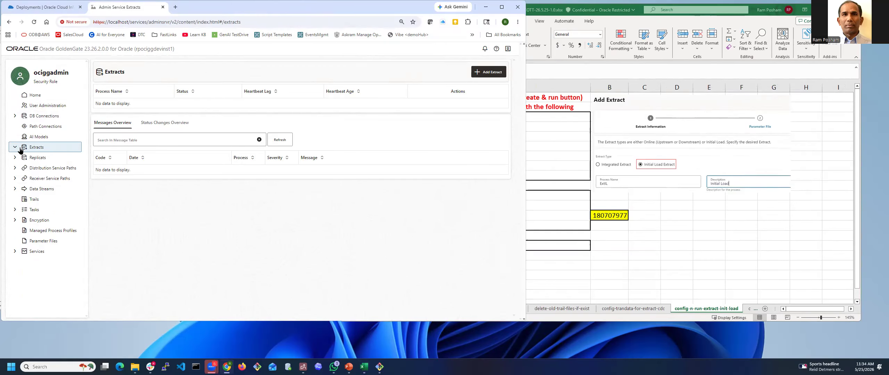
left_click(488, 72)
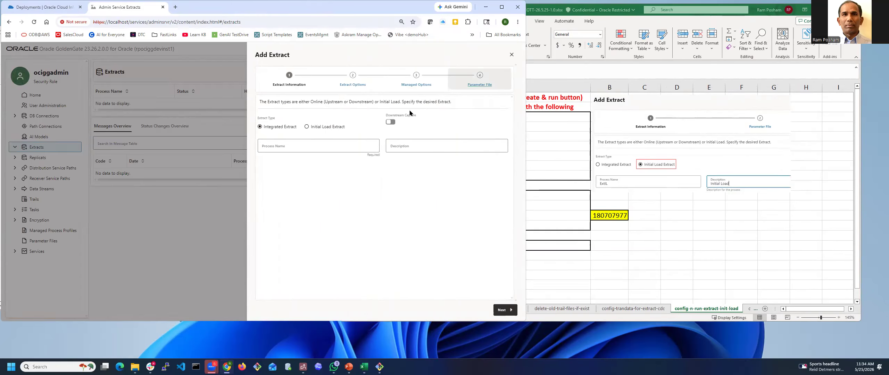
left_click(323, 127)
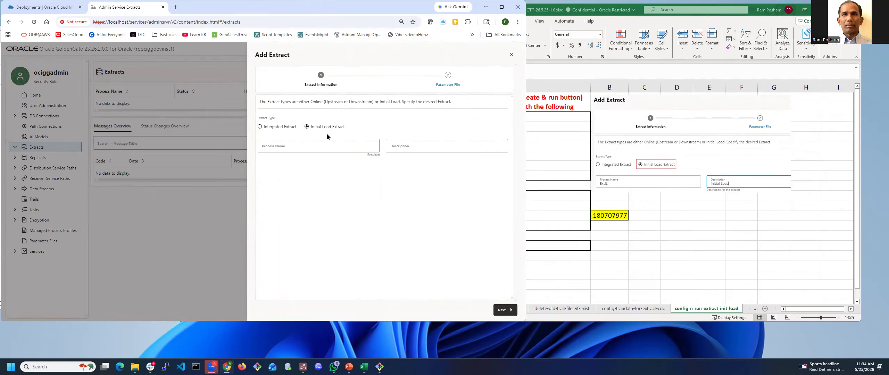
left_click(276, 149)
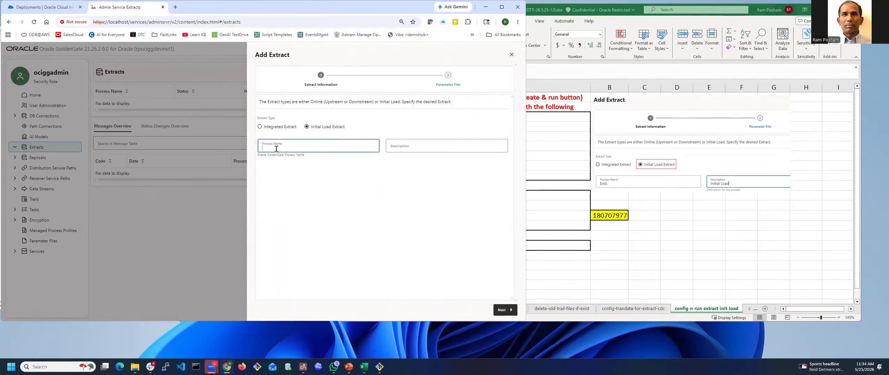
type("eXA")
key("BackSpace")
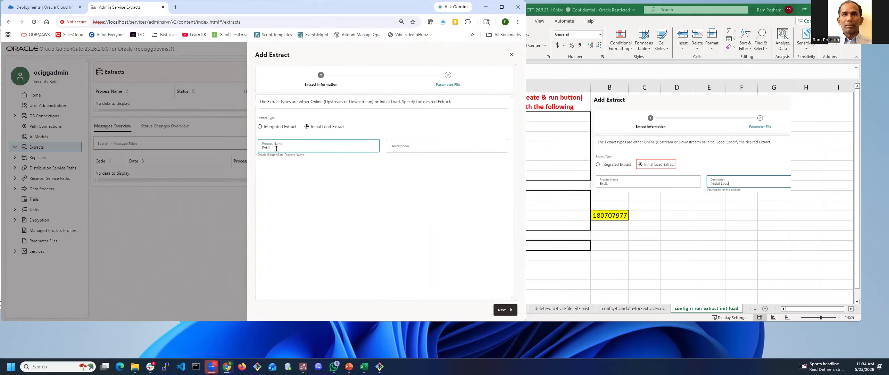
left_click(411, 143)
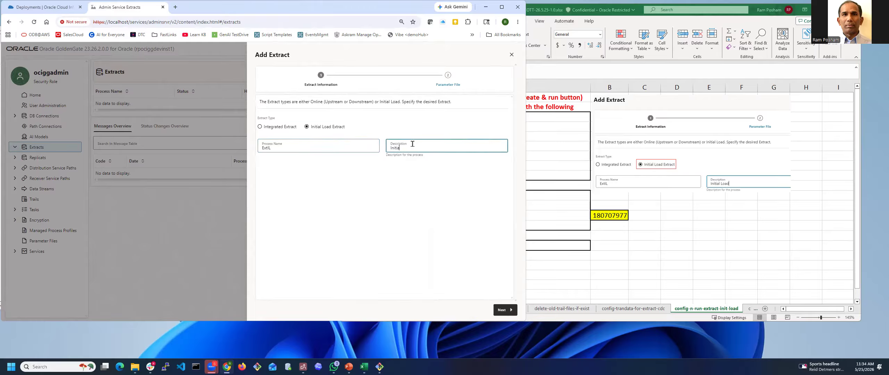
type("Initial Load")
left_click(503, 310)
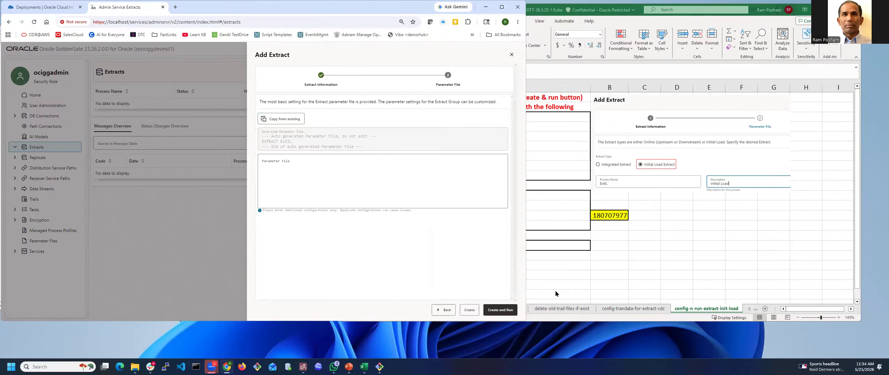
left_click(468, 312)
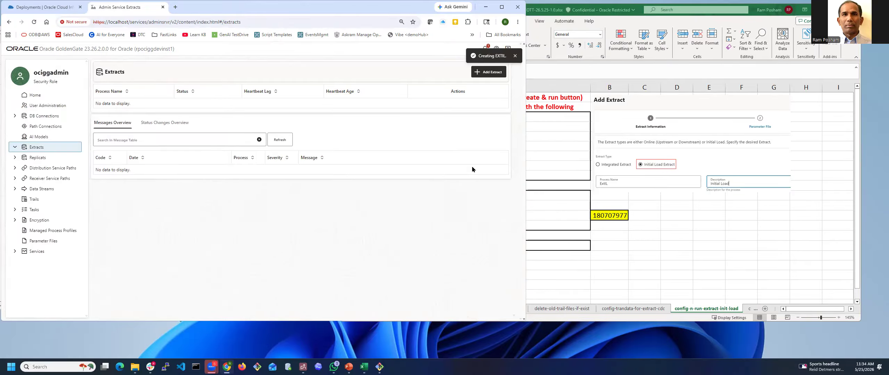
Return to the workbook and copy the ExtIL parameter file lines from A3 through A9
left_click(712, 209)
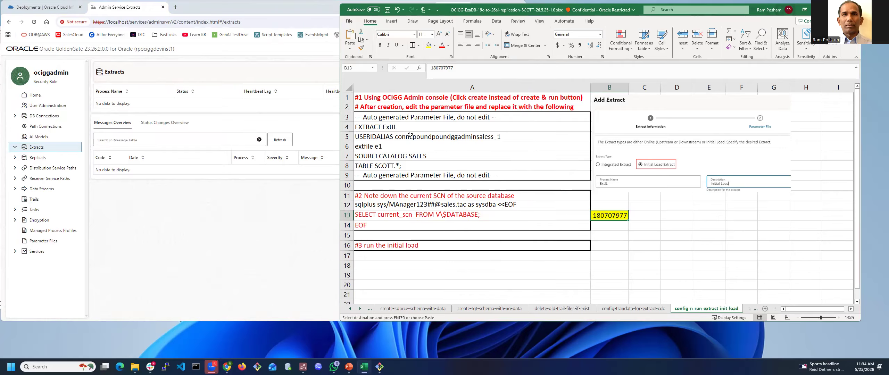
left_click_drag(391, 116, 400, 176)
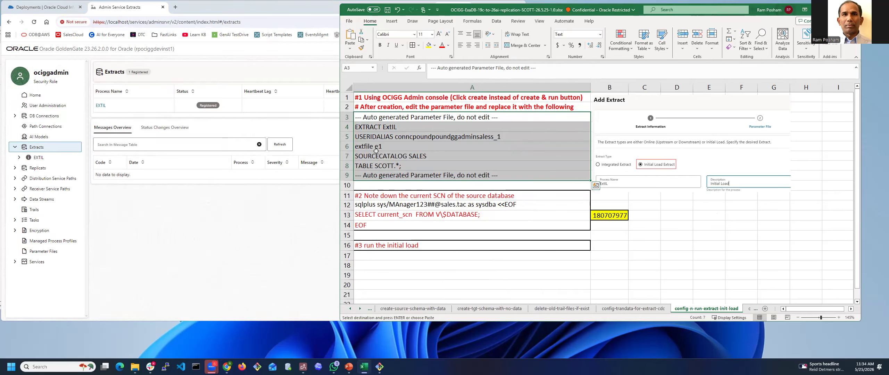
key("ctrl+c")
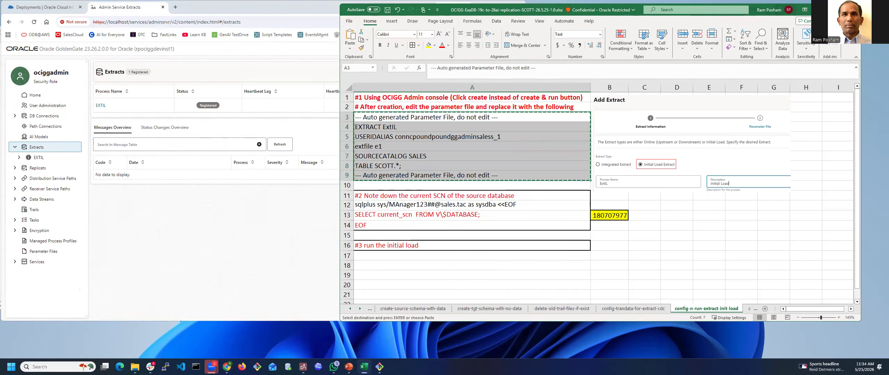
Replace the EXTIL extract's parameters with the copied lines, including extfile e1, SOURCECATALOG SALES and TABLE SCOTT.*, and apply them
left_click(19, 158)
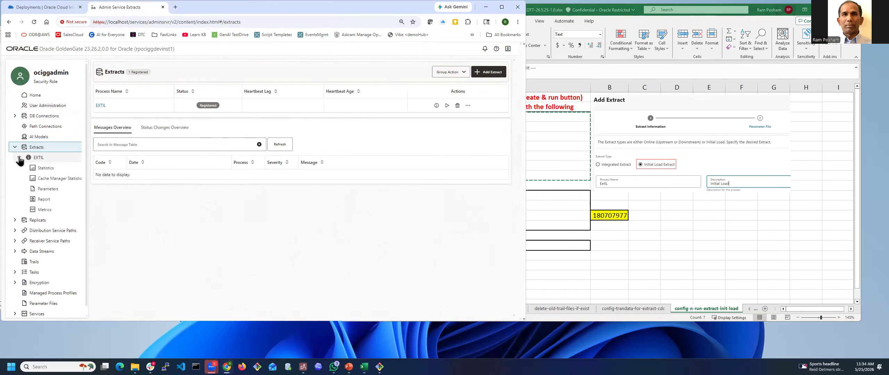
left_click(45, 194)
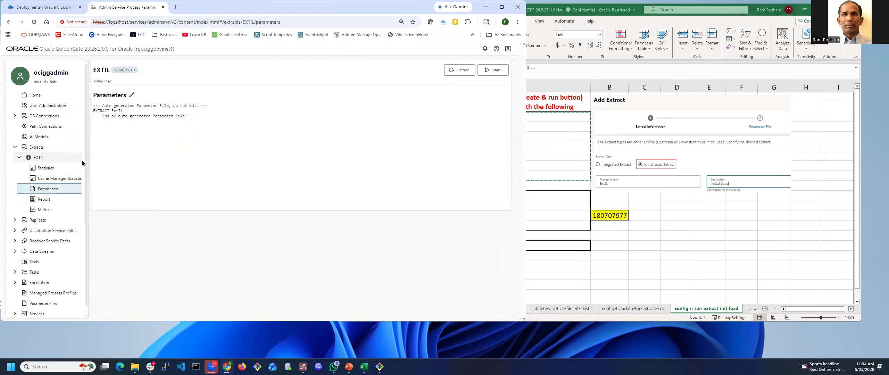
left_click(209, 118)
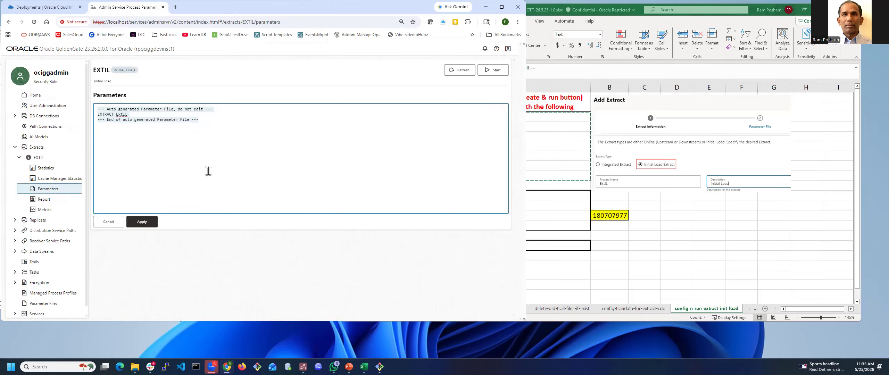
key("ctrl+v")
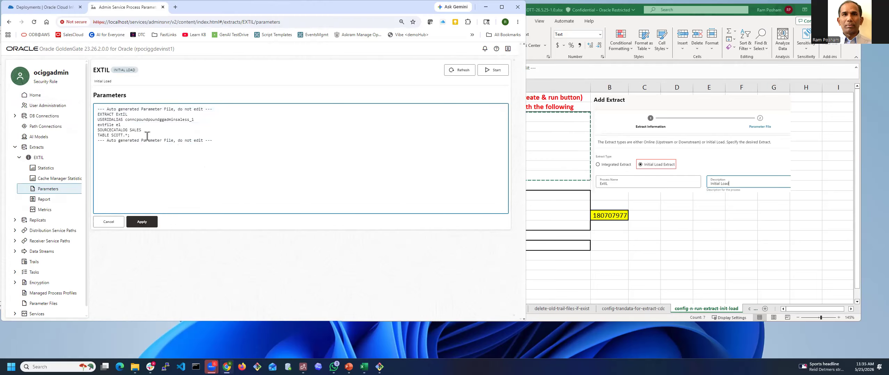
left_click(122, 124)
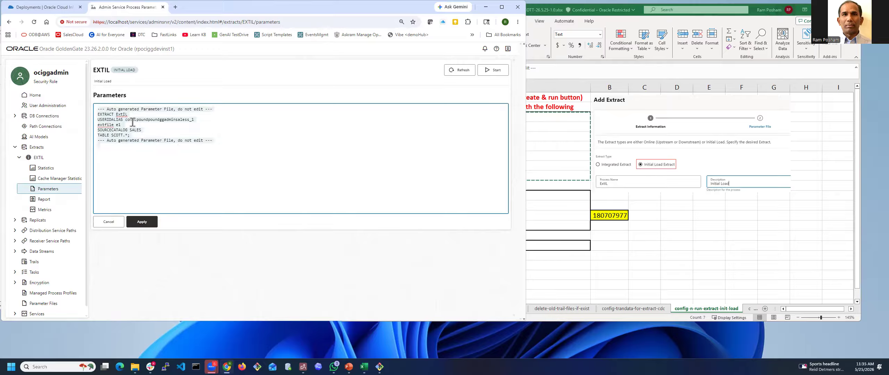
key("ctrl+v")
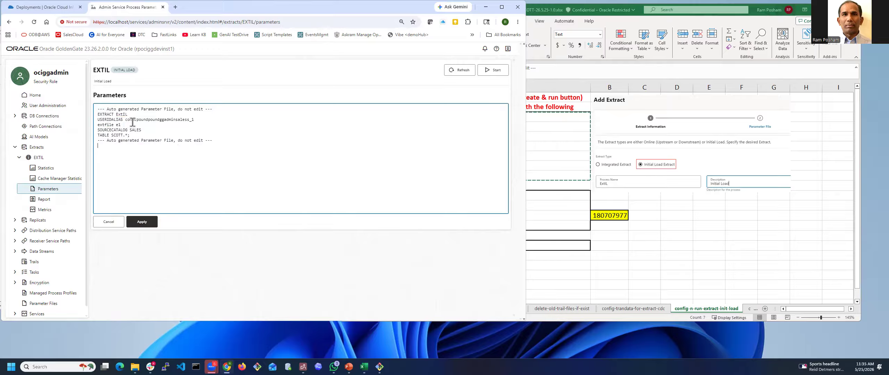
left_click(143, 223)
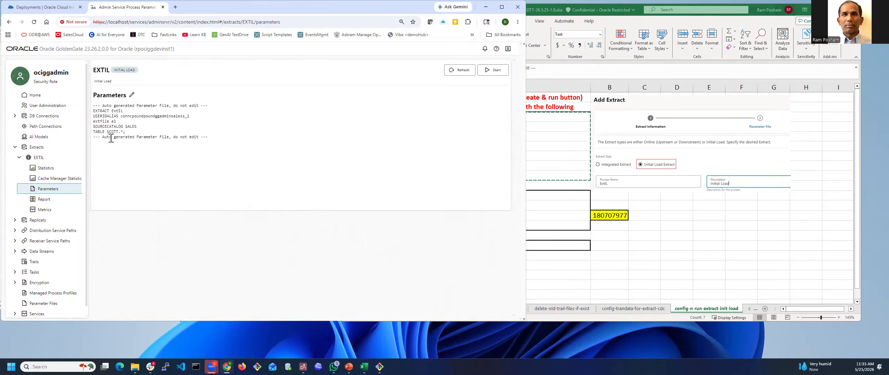
Copy the current-SCN query script from A11 through A14 of the workbook and run it in the bastion terminal, including the sys password
left_click(653, 192)
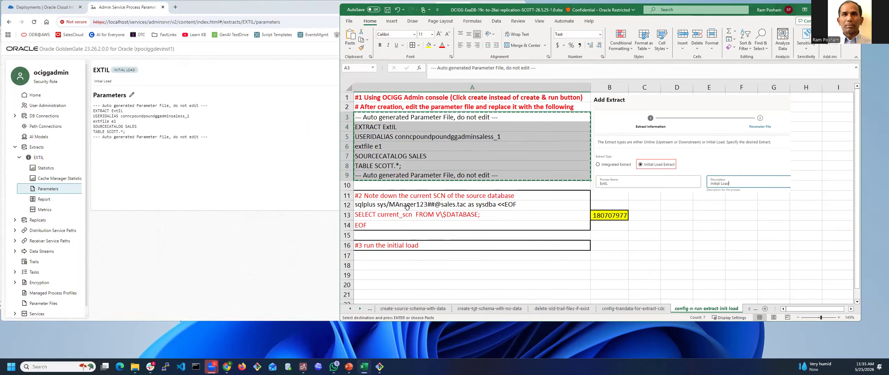
left_click(404, 196)
left_click_drag(404, 196, 404, 222)
key("ctrl+c")
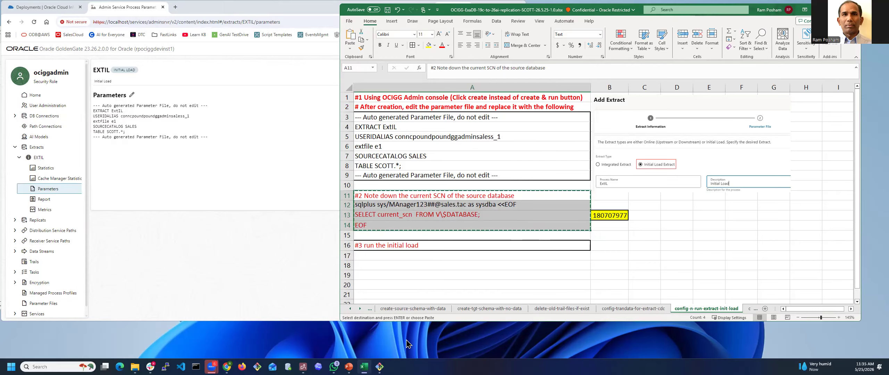
key("alt+Tab")
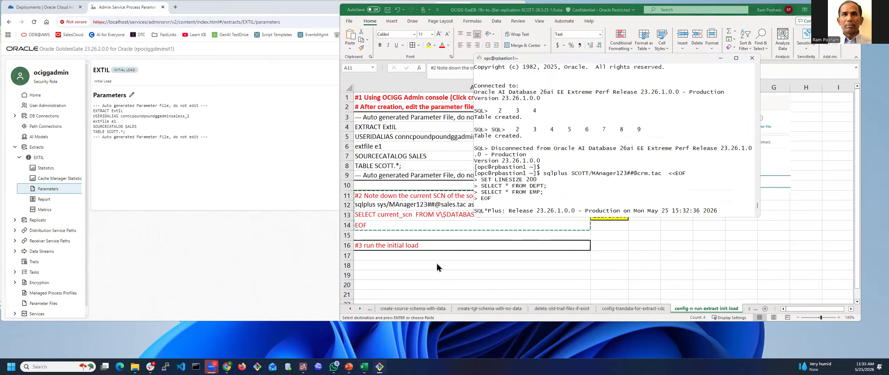
right_click(545, 177)
left_click(564, 199)
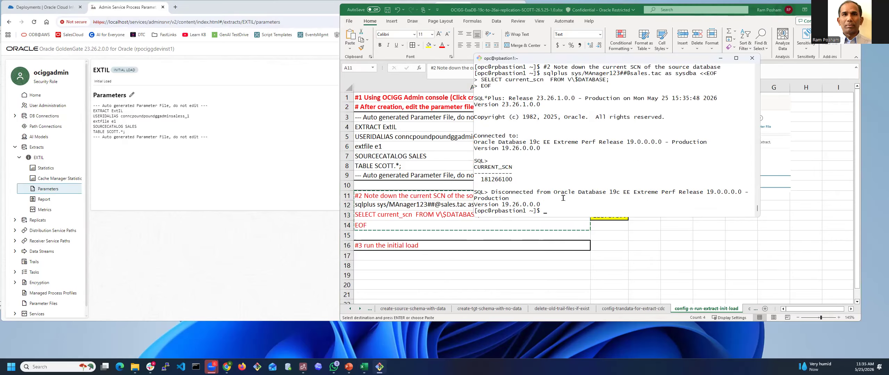
Copy the source database's current SCN from the terminal and record 181266100 in cell B13 of the workbook
double_click(492, 180)
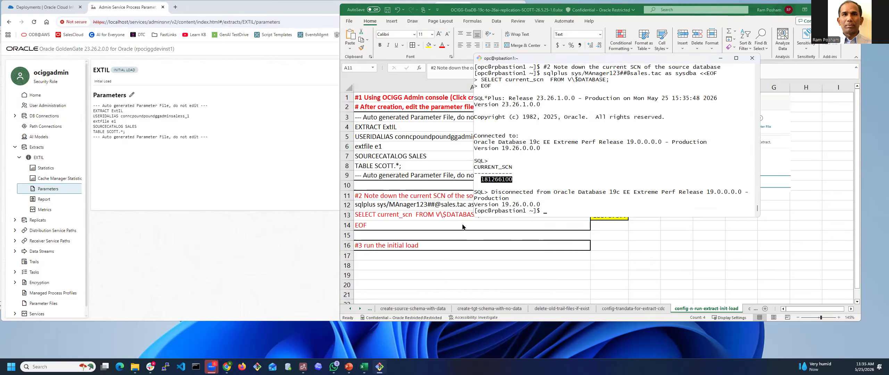
left_click(463, 227)
left_click(605, 218)
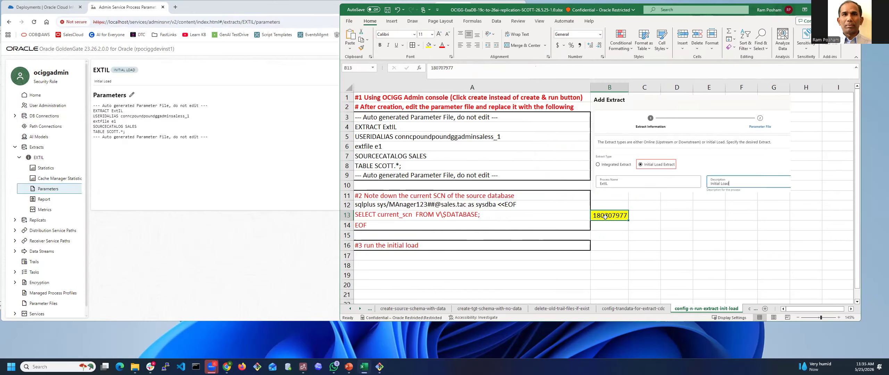
right_click(605, 219)
left_click(624, 58)
Start the EXTIL initial load extract from the GoldenGate extracts list and confirm the action
left_click(394, 243)
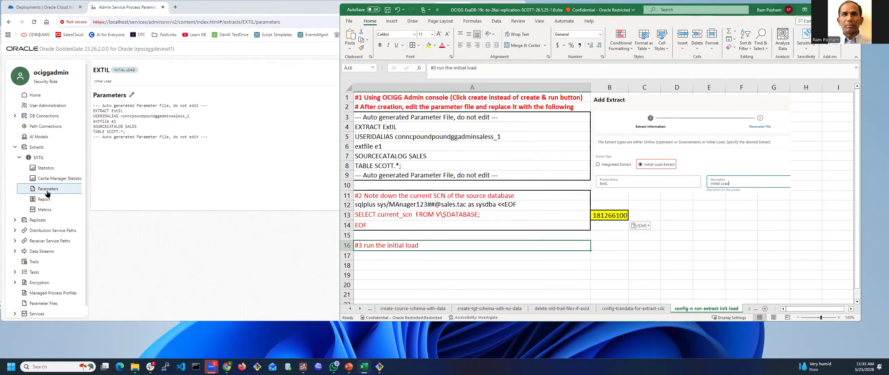
left_click(37, 148)
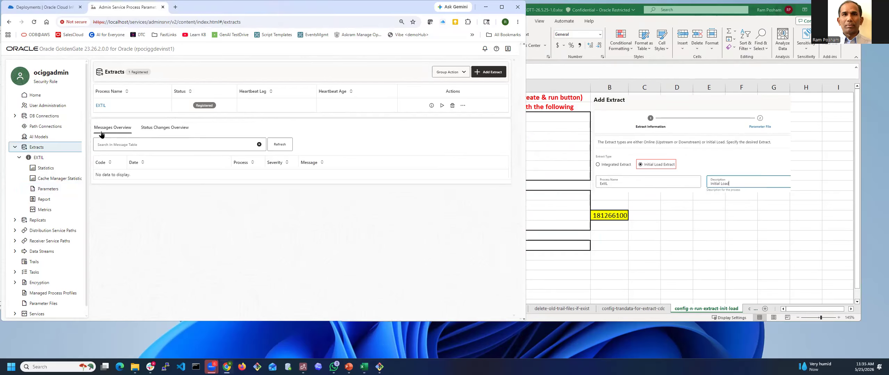
left_click(443, 105)
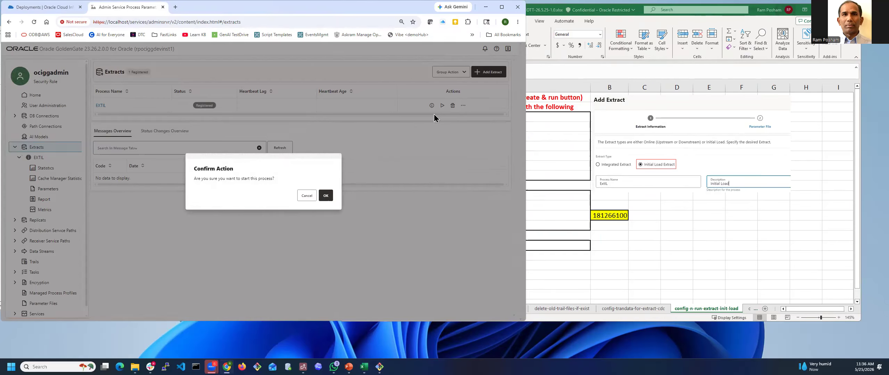
left_click(325, 196)
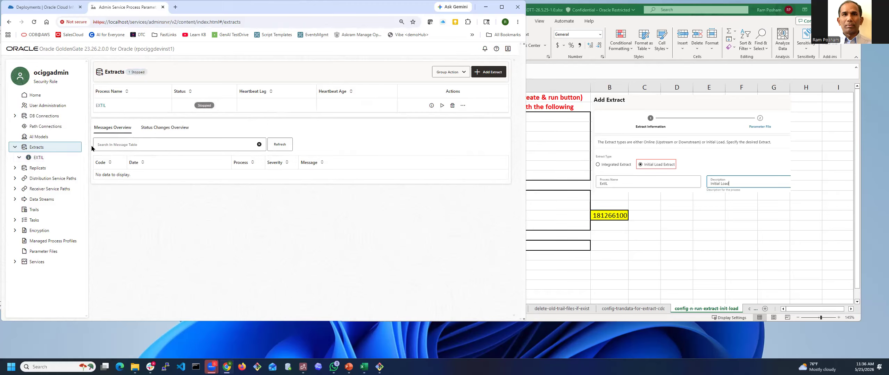
Check the EXTIL report's run-time insert statistics for SALES.SCOTT.DEPT and SALES.SCOTT.EMP, and view the trails list
left_click(20, 158)
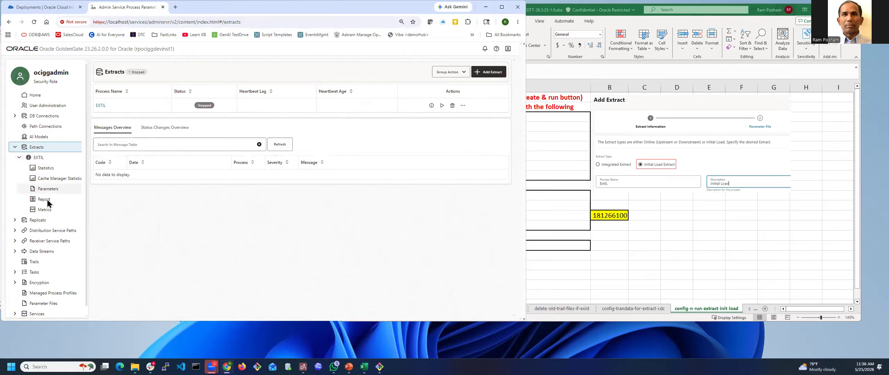
left_click(49, 199)
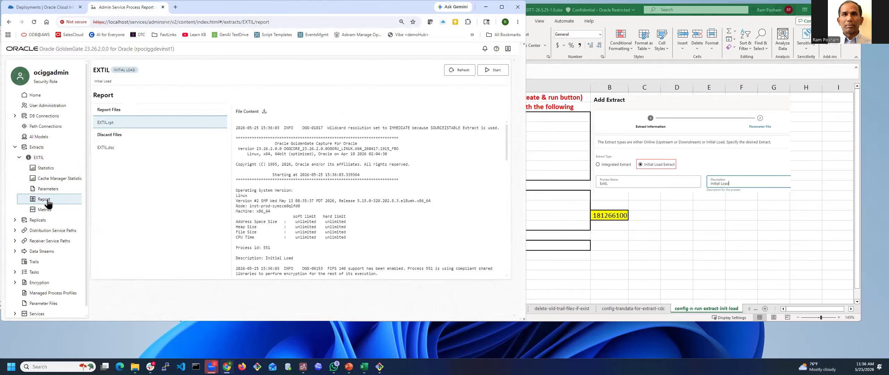
scroll(313, 191, "down", 10)
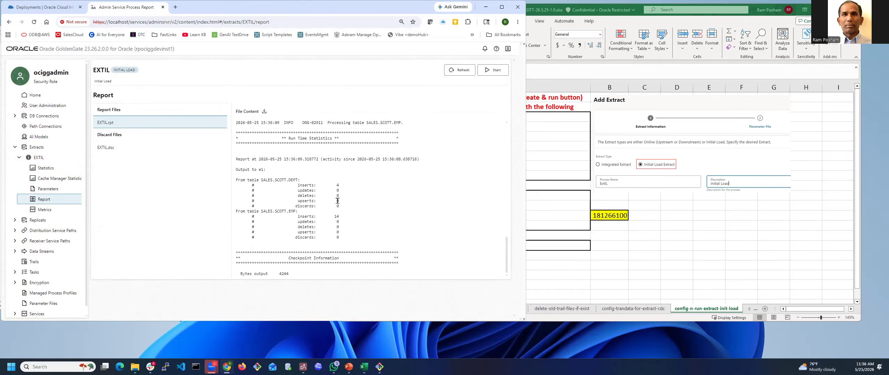
left_click_drag(267, 180, 368, 188)
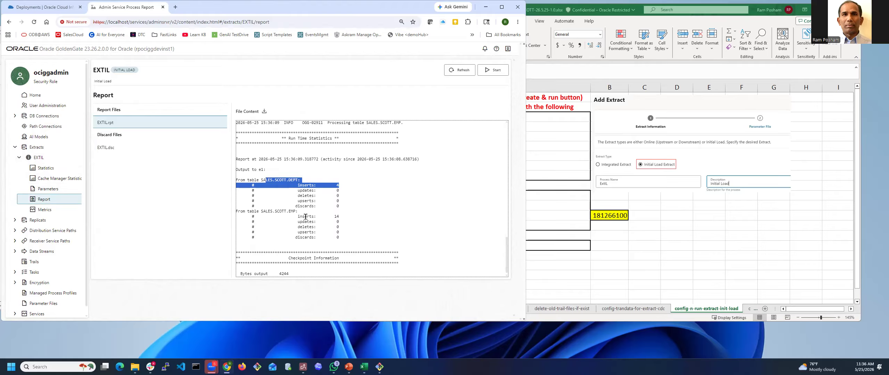
left_click_drag(263, 211, 383, 217)
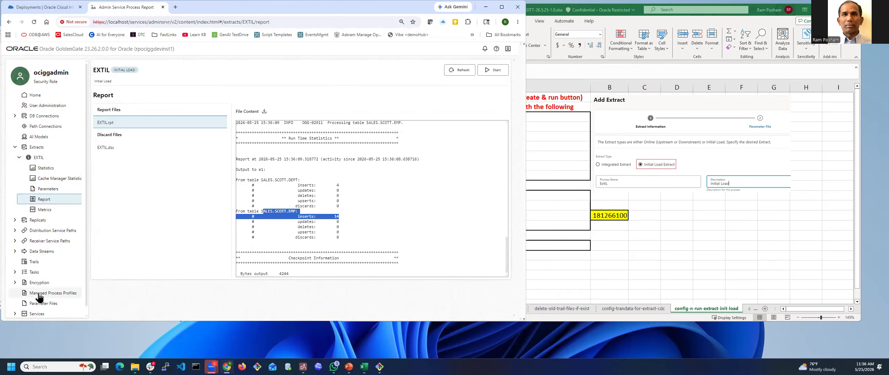
scroll(38, 295, "down", 1)
left_click(34, 255)
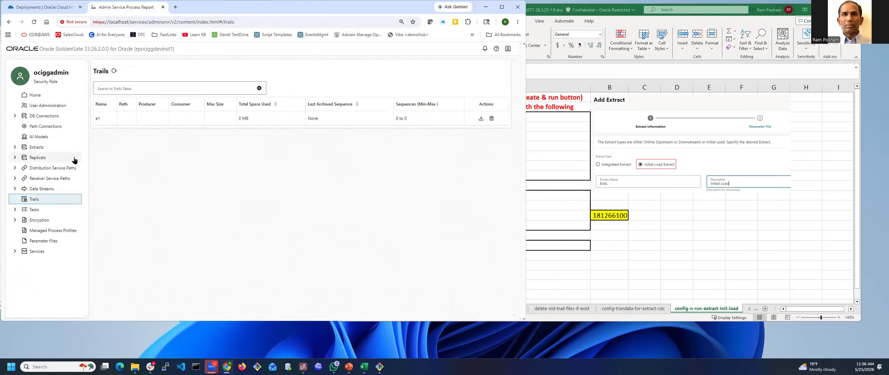
Consult the workbook's create-checkpoint-table-for-tgt sheet and connect to the target database with the connggadmincrm alias in GoldenGate
left_click(723, 147)
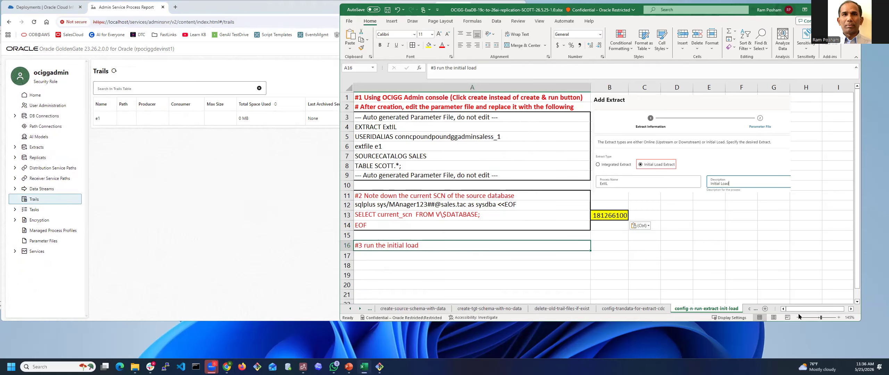
left_click(749, 309)
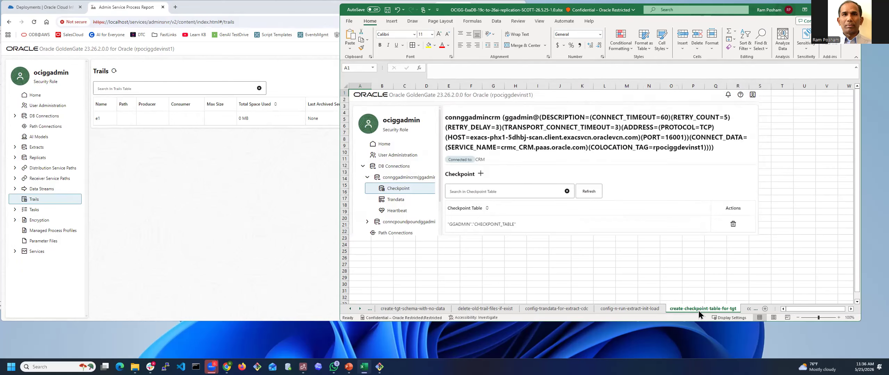
left_click(49, 116)
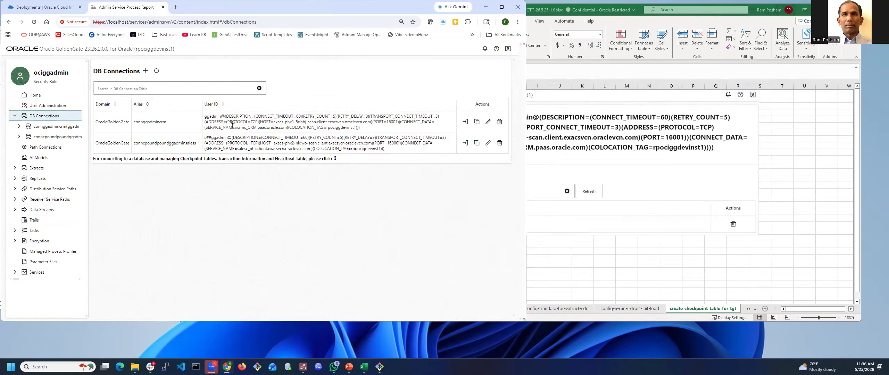
left_click(465, 122)
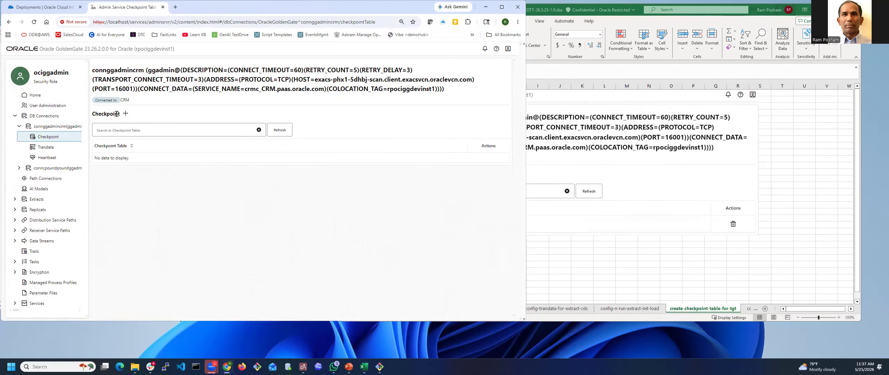
Add a checkpoint table named GGADMIN.CHECKPOINT_TABLE to the connggadmincrm connection
left_click(126, 114)
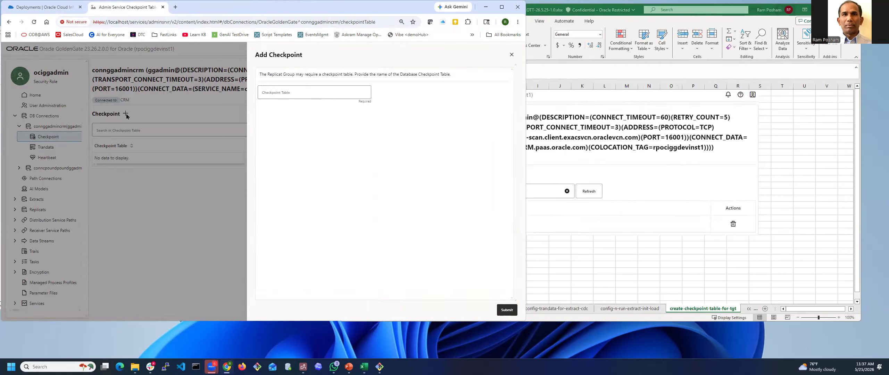
left_click(301, 91)
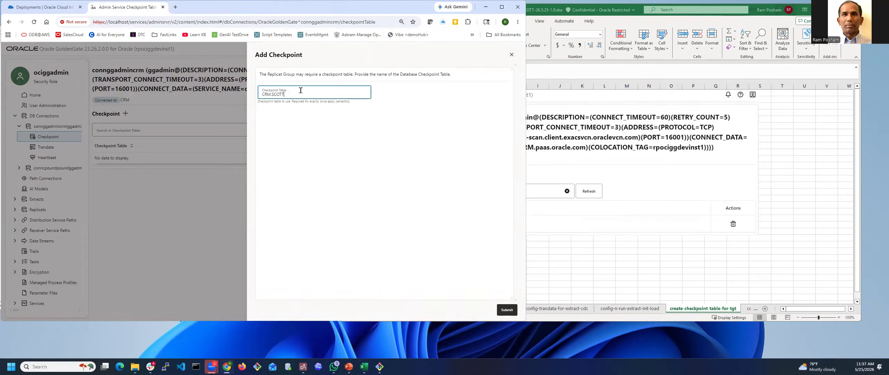
key("BackSpace")
key("BackSpace")
key("BackSpace")
key("BackSpace")
key("BackSpace")
key("BackSpace")
key("BackSpace")
key("BackSpace")
type("GGADMIN.CHECKPOINT_TABLE")
left_click(644, 183)
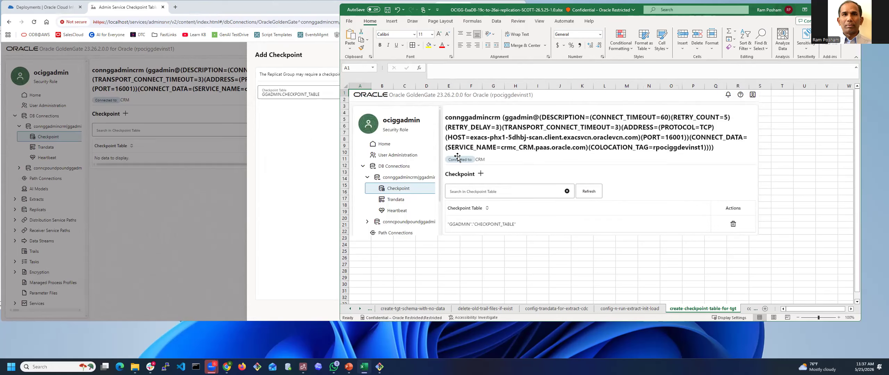
left_click(307, 125)
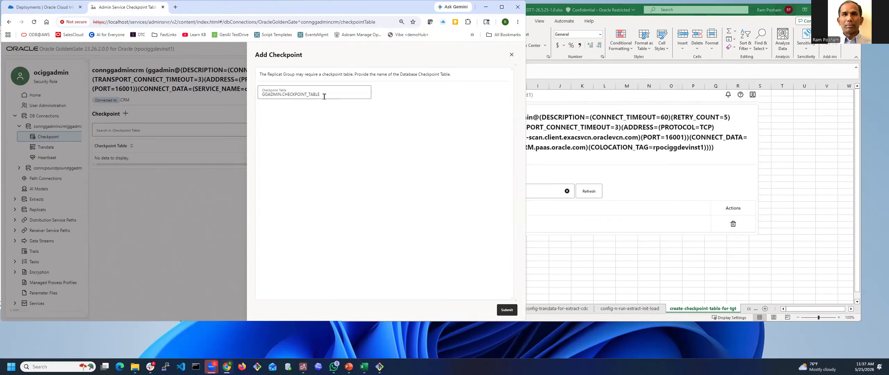
left_click(506, 310)
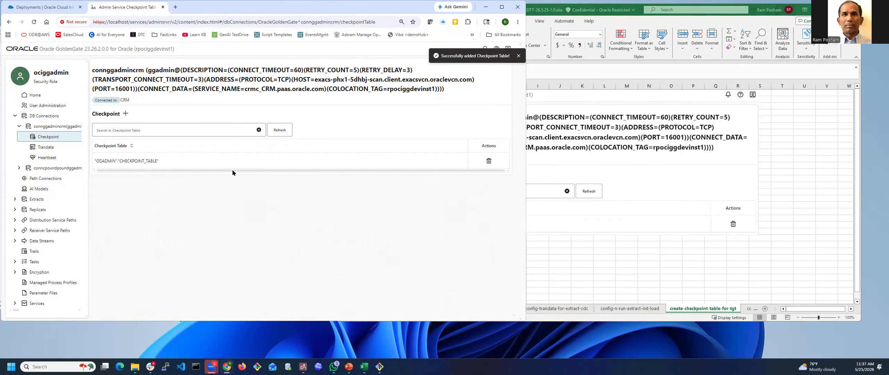
Following the workbook's config-n-run-replicat-init-load sheet, begin a parallel nonintegrated replicat named RepIL, described as "Replicat for the initial load"
left_click(749, 309)
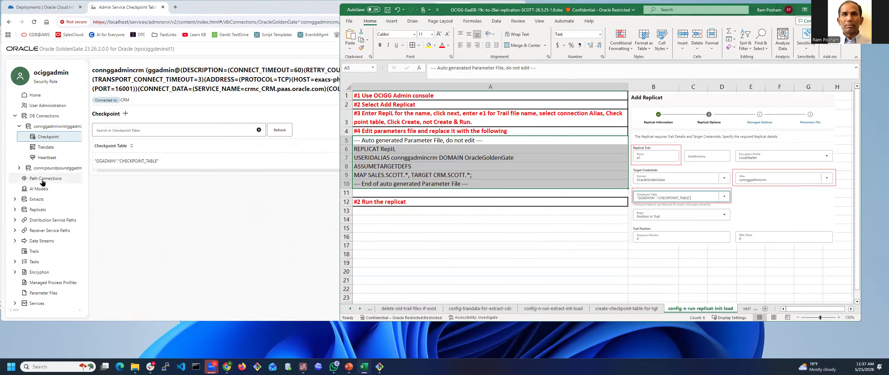
left_click(37, 210)
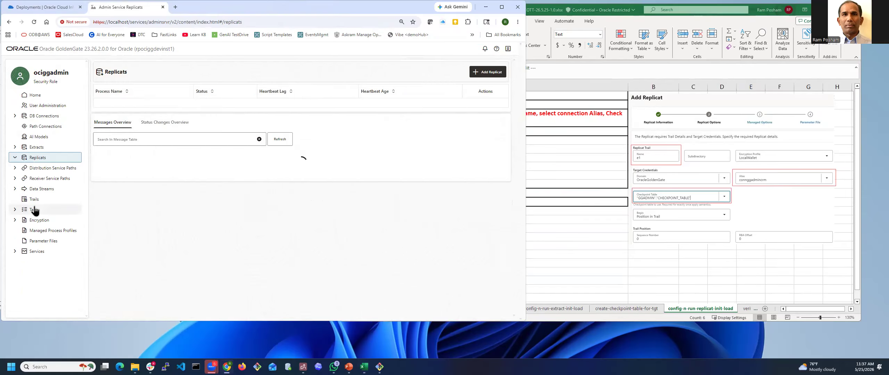
left_click(484, 73)
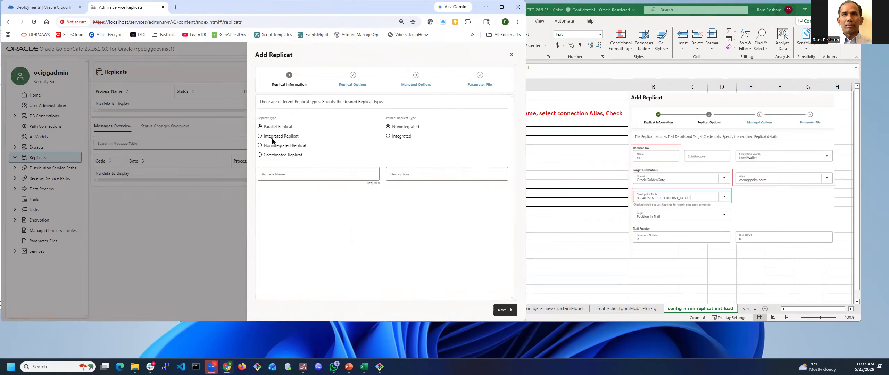
left_click(294, 172)
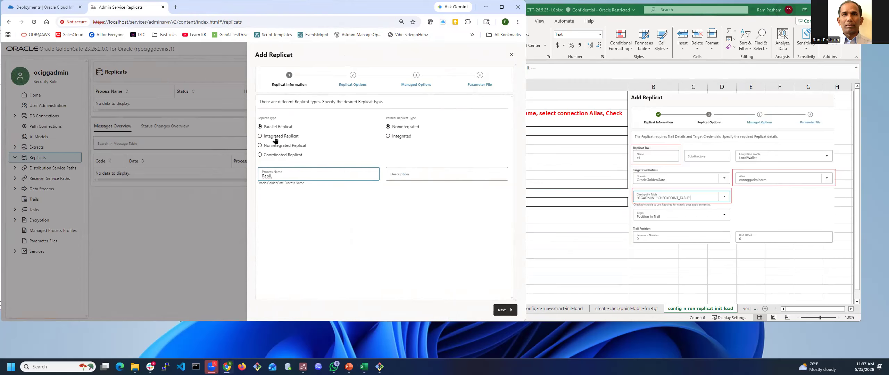
left_click(398, 177)
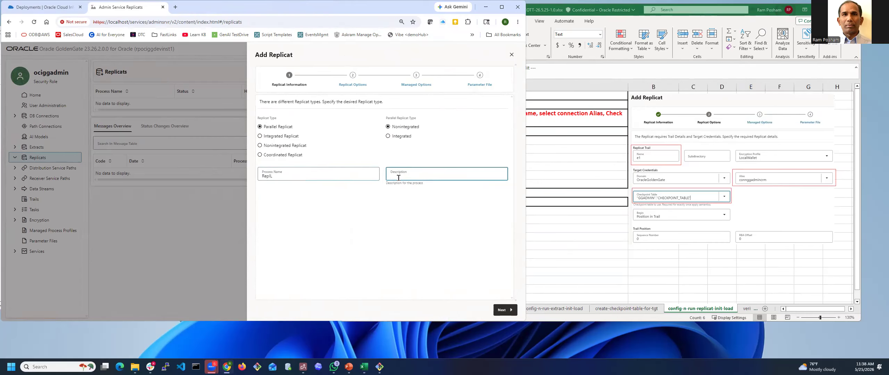
type("Replicat for the initial load")
left_click(504, 310)
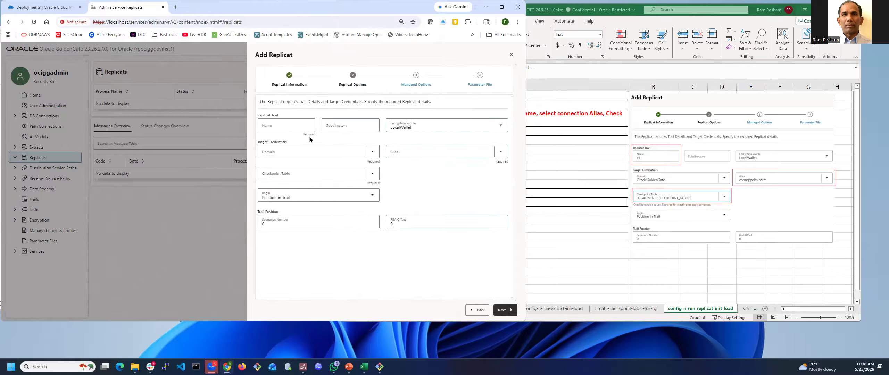
Set the replicat's trail name to e1, domain to OracleGoldenGate, alias to connggadmincrm and checkpoint table to "GGADMIN"."CHECKPOINT_TABLE"
left_click(289, 126)
left_click(404, 169)
left_click(371, 152)
left_click(296, 168)
left_click(443, 149)
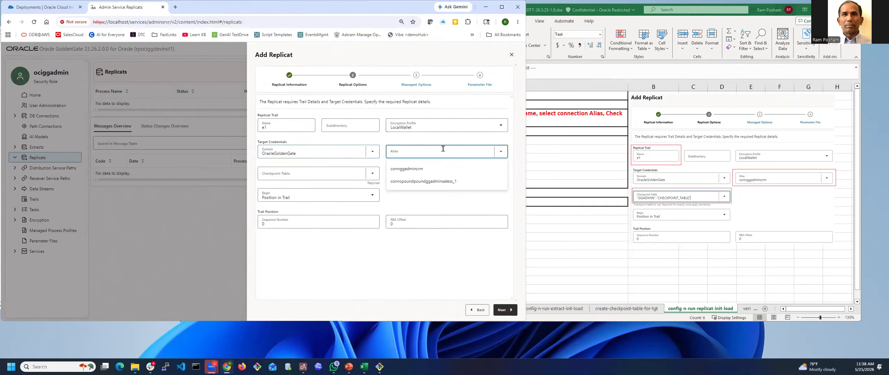
left_click(421, 169)
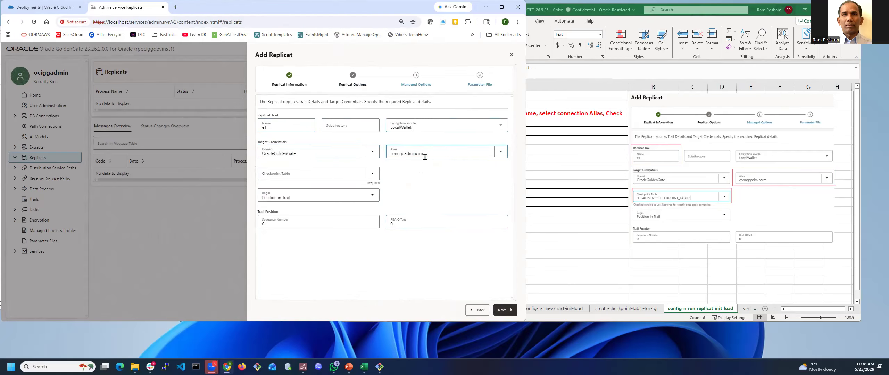
left_click(370, 176)
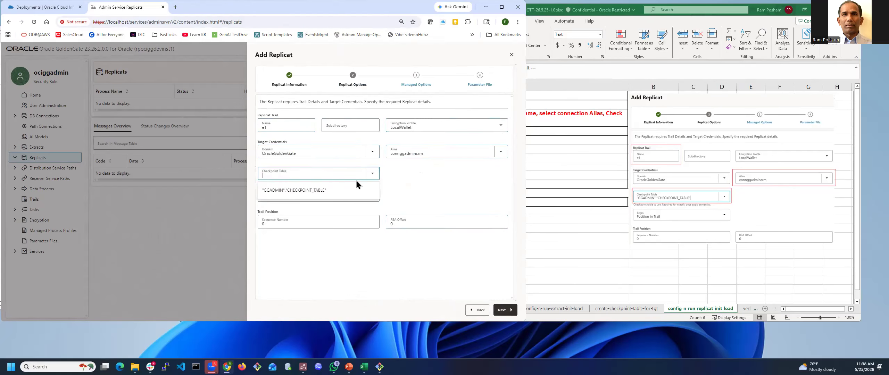
left_click(308, 189)
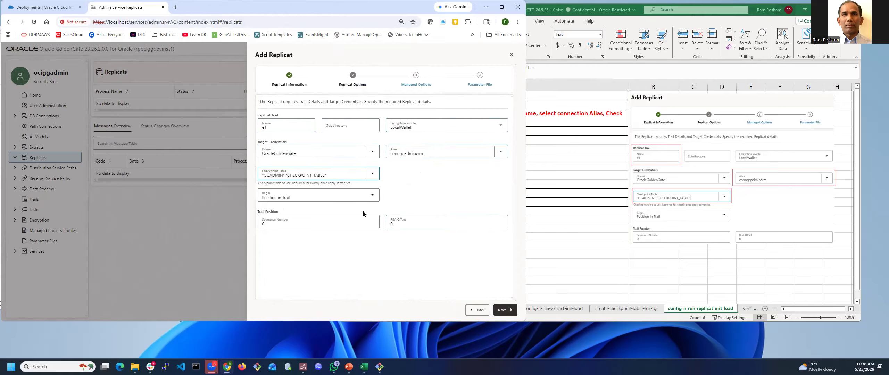
Keep the Default managed profile and generated parameter file, and create the RepIL replicat without running it
left_click(503, 314)
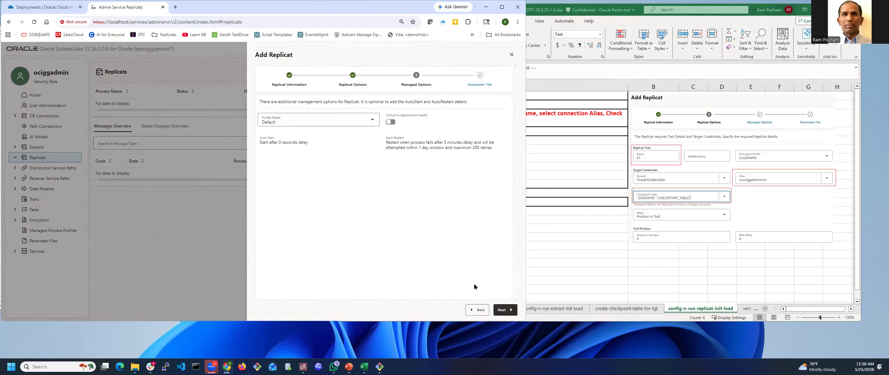
left_click(501, 310)
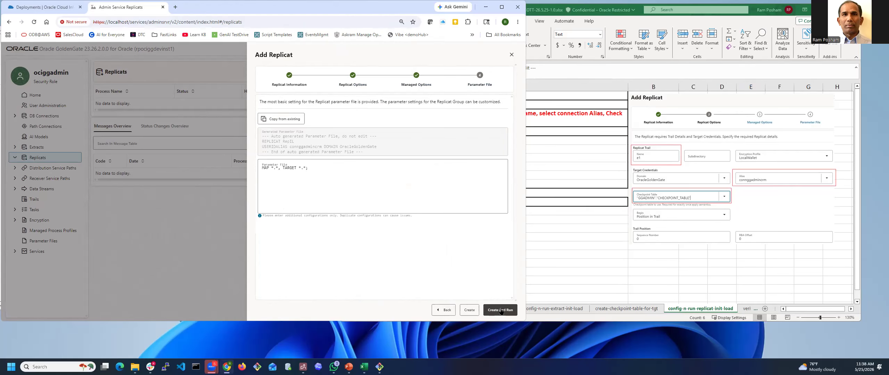
left_click(466, 310)
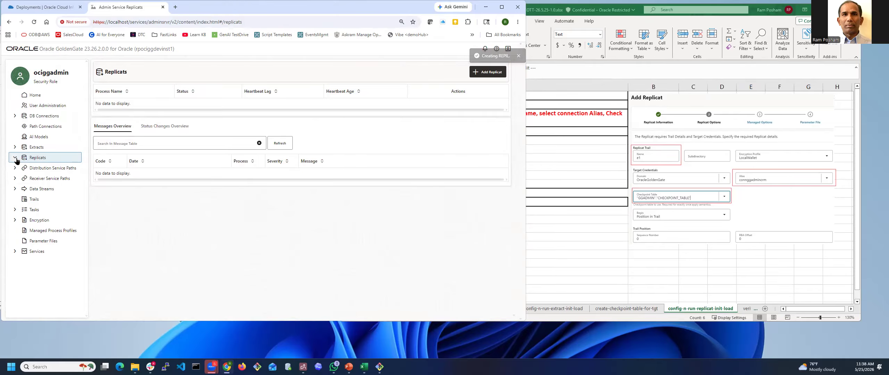
Replace REPIL's parameter file with the workbook's version, using ASSUMETARGETDEFS and mapping SALES.SCOTT.* to CRM.SCOTT.*, and apply it
left_click(15, 159)
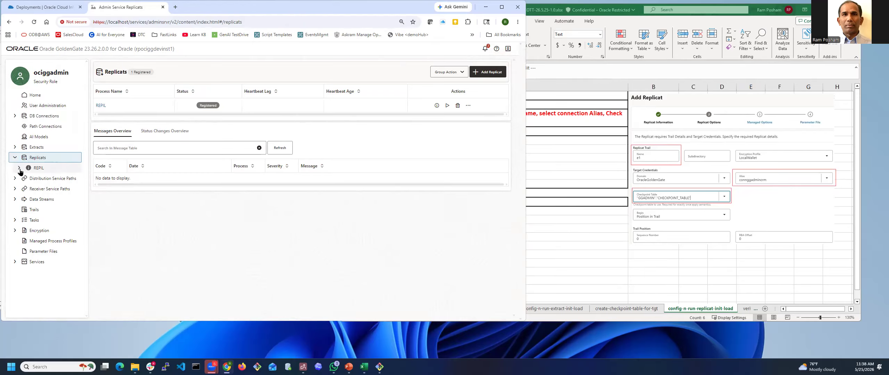
left_click(19, 169)
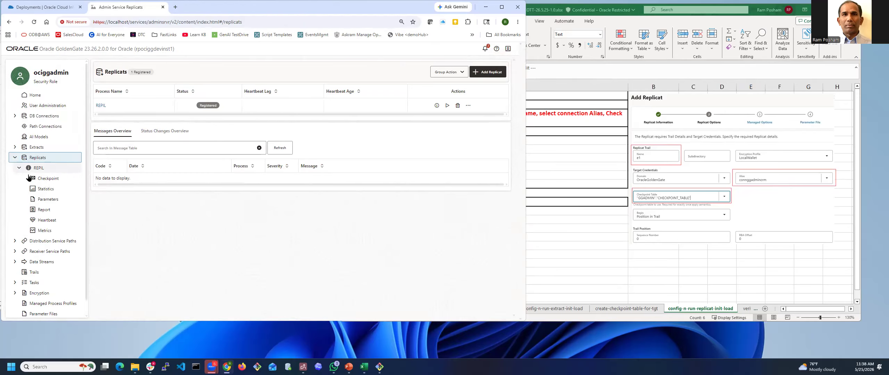
left_click(48, 200)
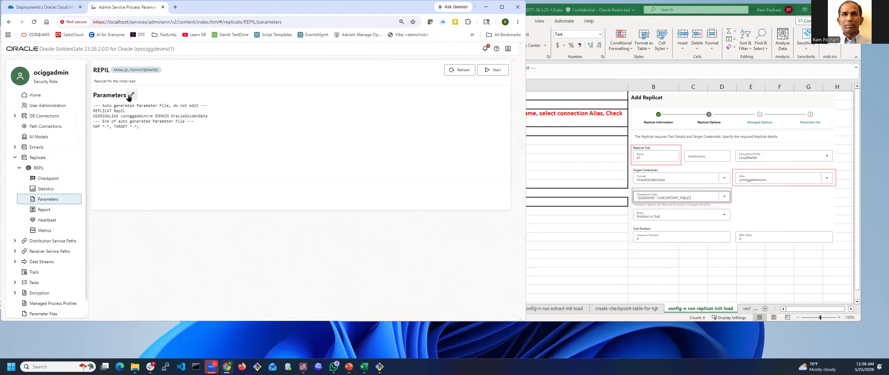
key("alt+Tab")
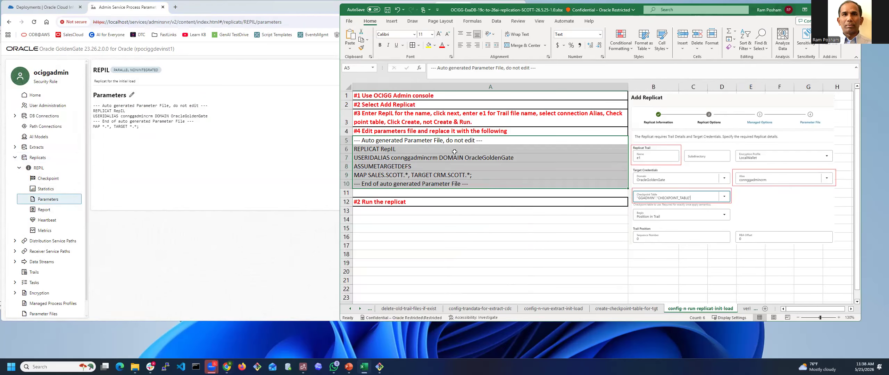
key("ctrl+c")
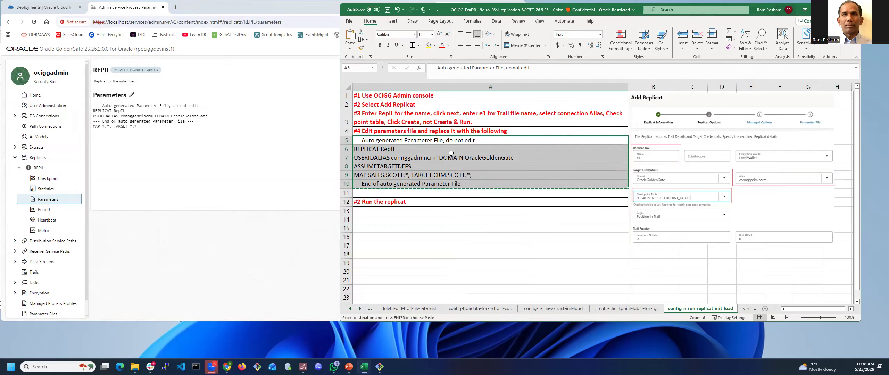
left_click(131, 95)
left_click(159, 137)
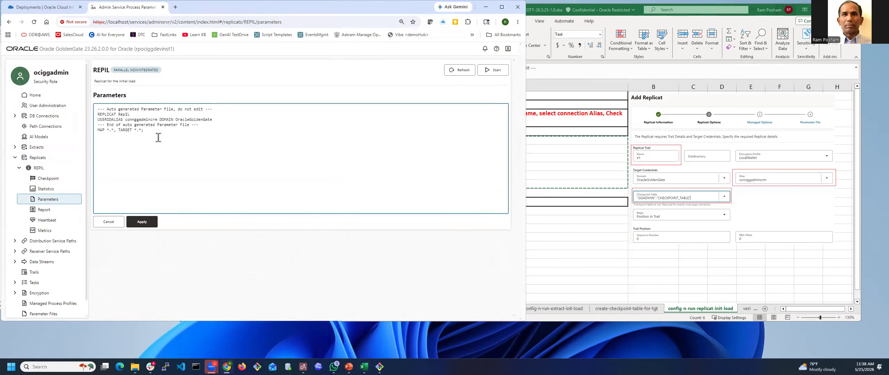
key("ctrl+a")
key("ctrl+v")
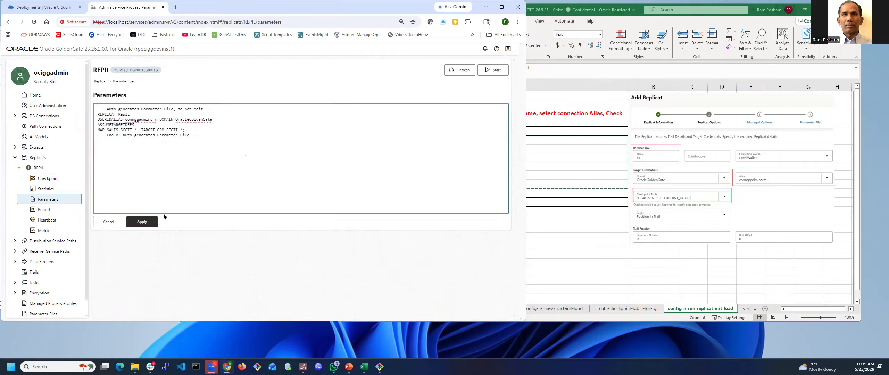
left_click(142, 222)
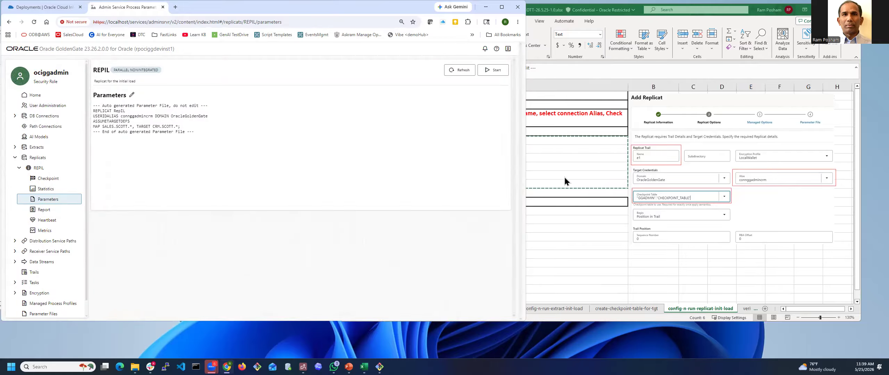
Return to the replicats list and start the REPIL replicat
left_click(563, 180)
left_click(240, 165)
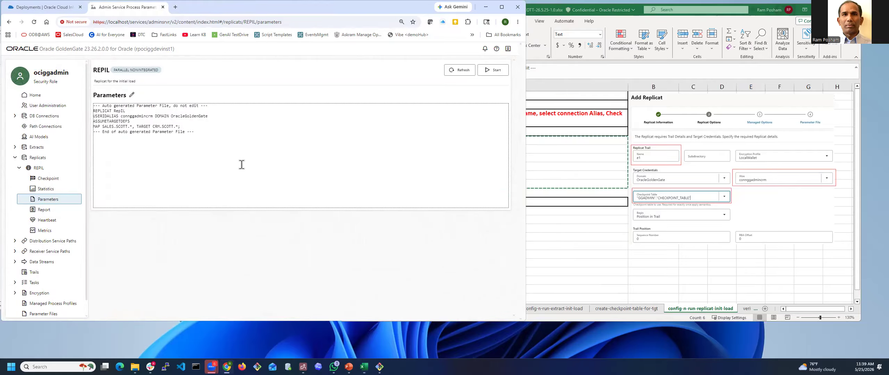
left_click(748, 308)
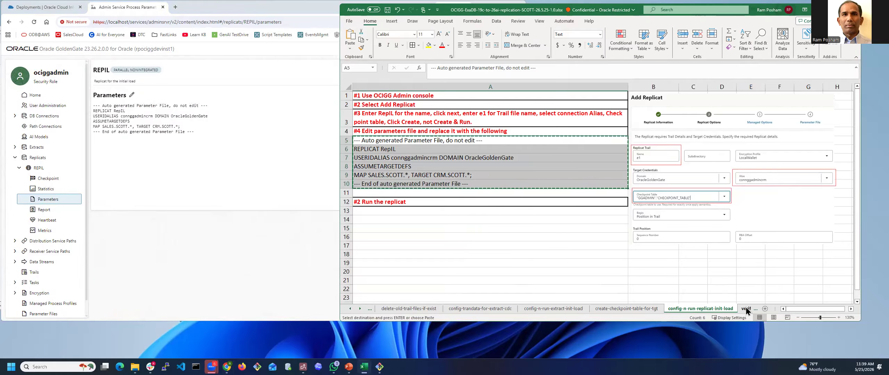
left_click(37, 159)
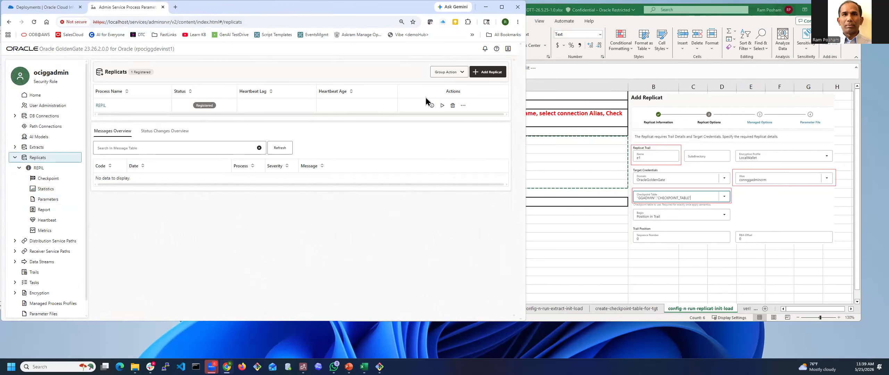
left_click(442, 106)
left_click(327, 196)
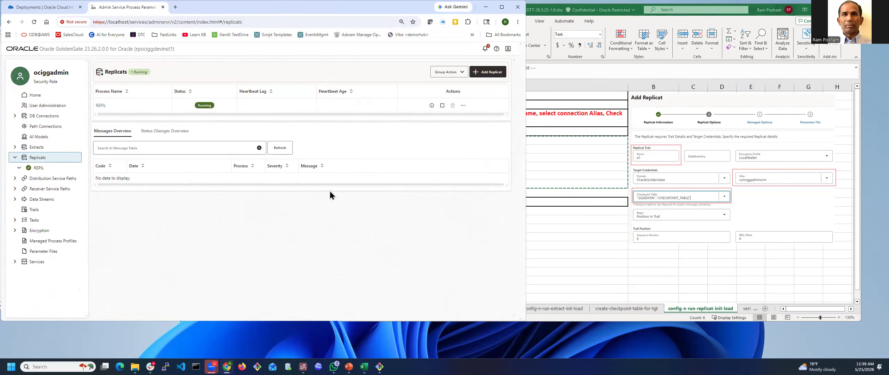
Open REPIL's report and read through to its run-time messages
left_click(19, 168)
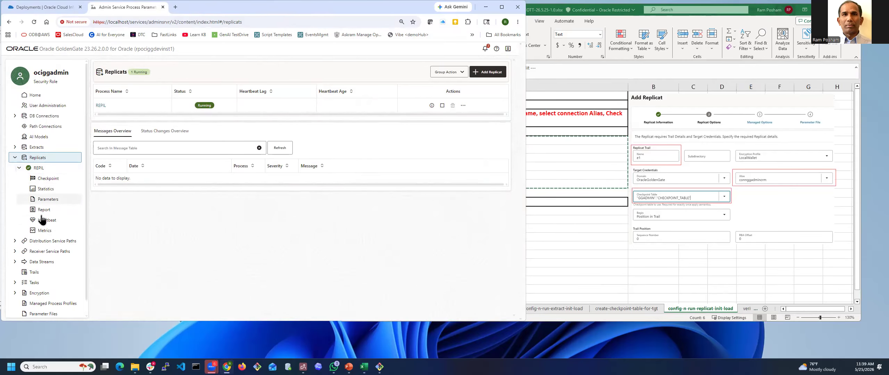
left_click(43, 210)
scroll(250, 207, "down", 10)
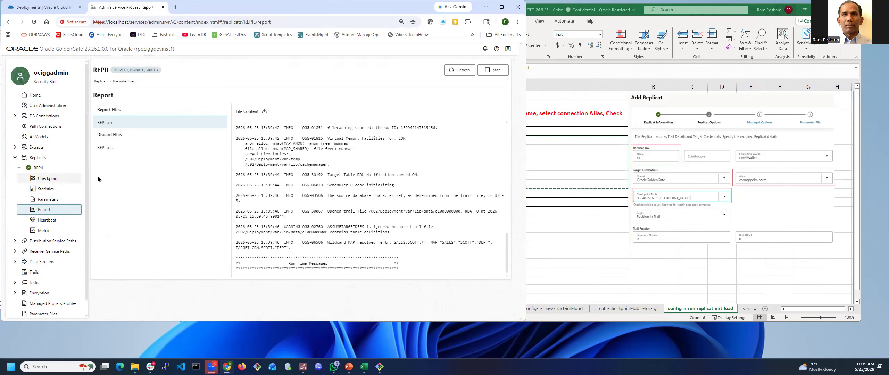
Copy the SQL*Plus script that queries DEPT and EMP from the workbook's verify-initial-load sheet
left_click(691, 307)
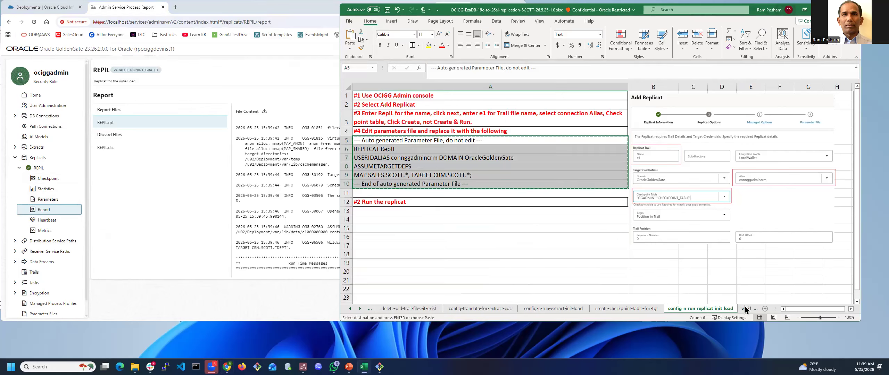
left_click(743, 308)
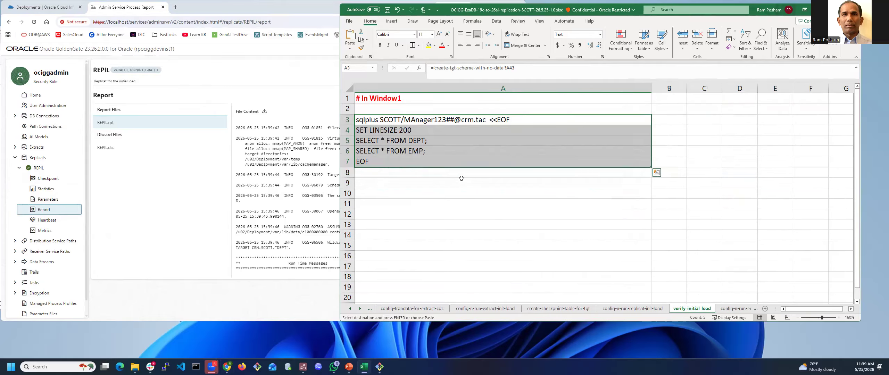
left_click(411, 120)
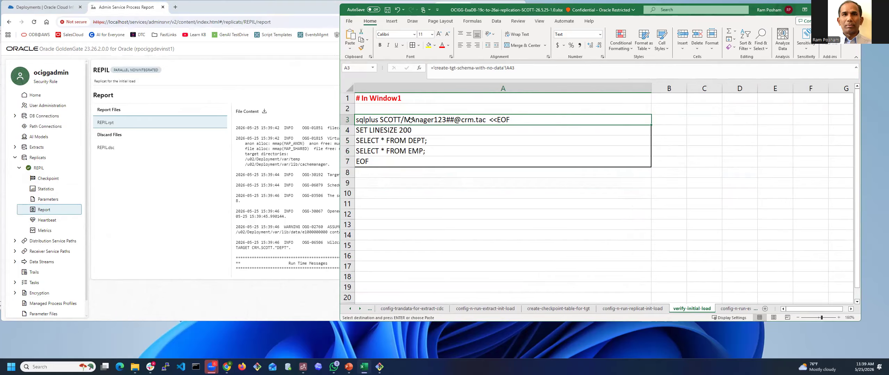
left_click(372, 164, "shift")
key("ctrl+c")
In a cleared terminal, run the copied script twice against crm.tac with the SCOTT account password, and check the replicat's status in the admin console
left_click(380, 366)
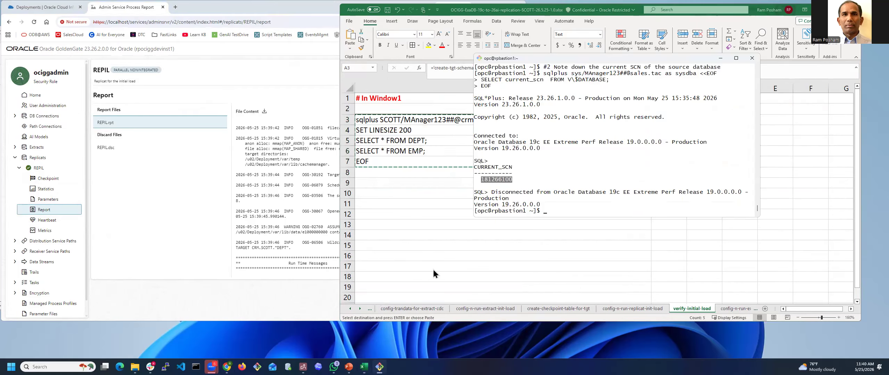
type("clear")
key("Return")
right_click(544, 128)
left_click(561, 152)
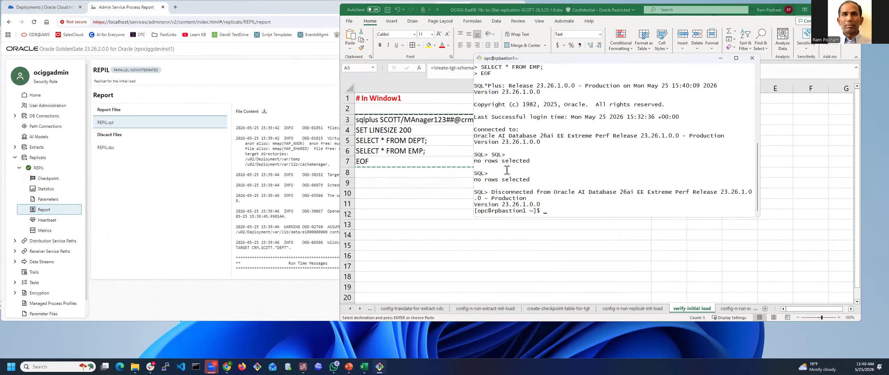
key("Up")
key("Return")
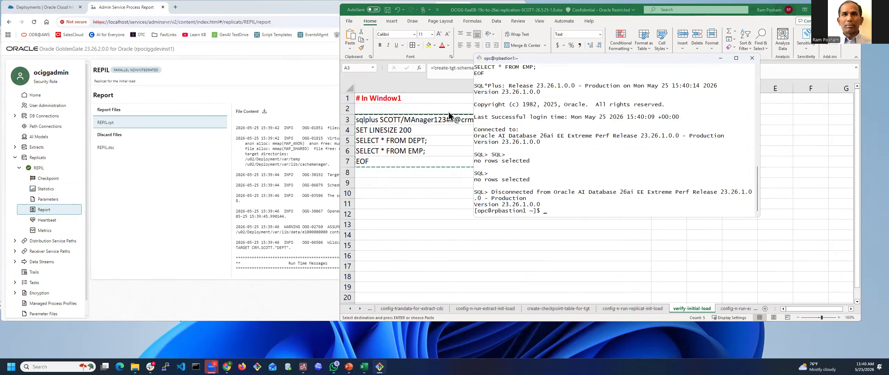
left_click(41, 158)
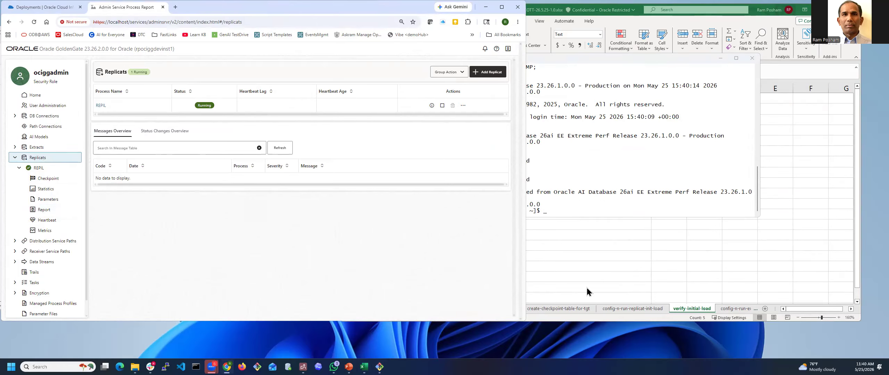
Following the config-n-run-extract-cdc sheet, begin an integrated extract named ExtCDC, described as "Change data capture"
left_click(692, 307)
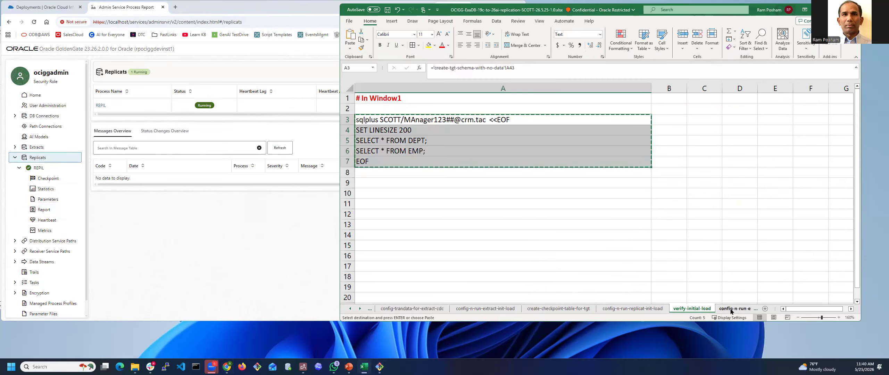
left_click(678, 309)
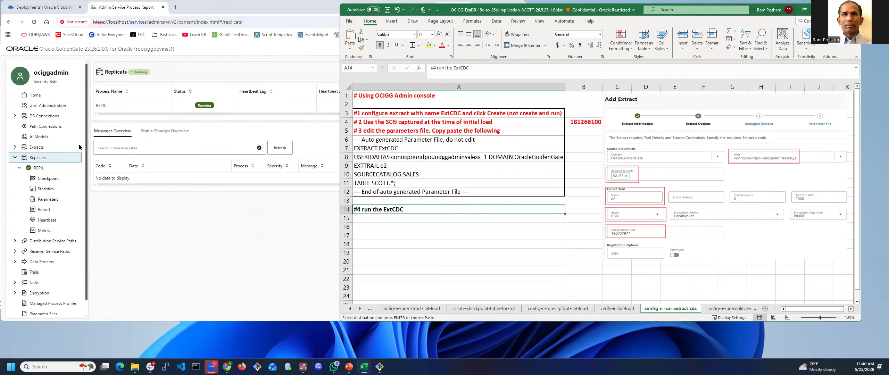
left_click(39, 150)
left_click(39, 149)
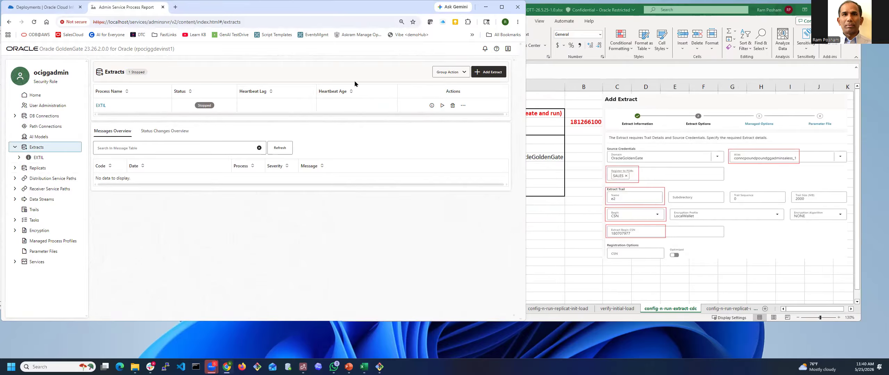
left_click(489, 72)
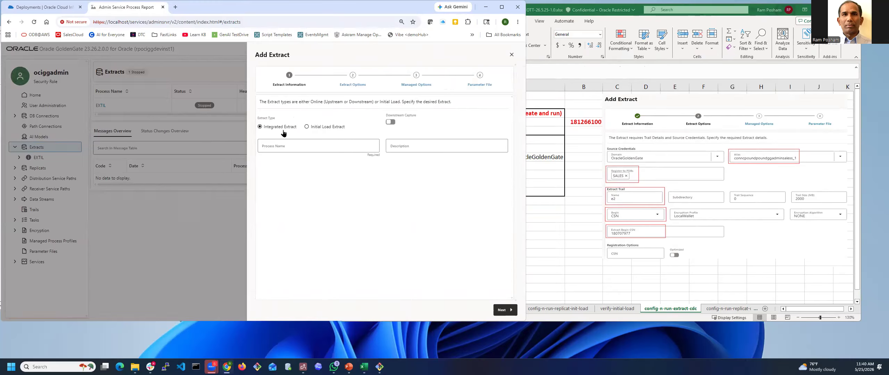
left_click(288, 146)
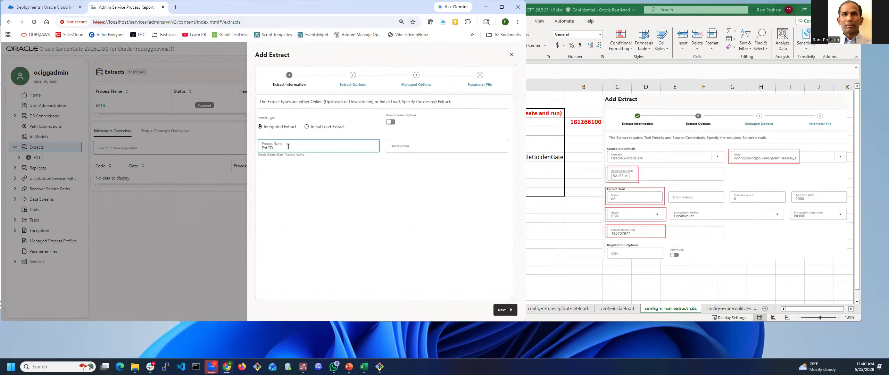
left_click(410, 149)
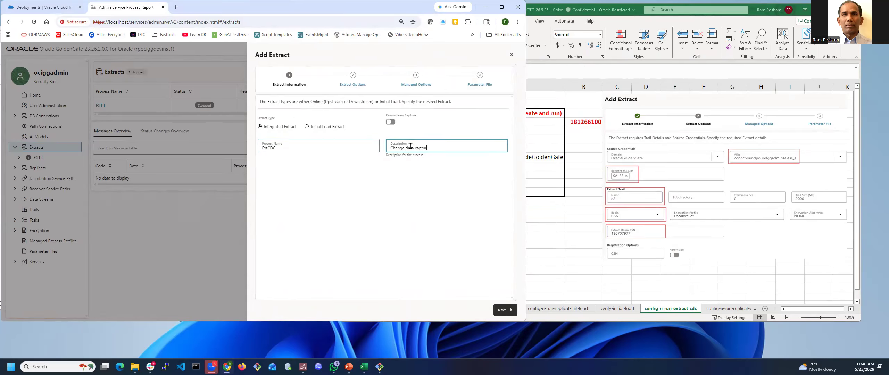
left_click(502, 310)
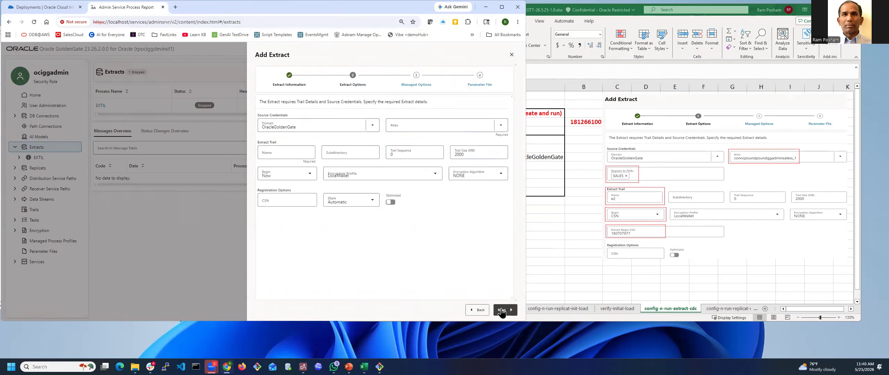
Set the extract's source credentials to domain OracleGoldenGate and alias conncpoundpoundggadminsaless_1, and register it to the SALES PDB
left_click(373, 126)
left_click(312, 141)
left_click(439, 127)
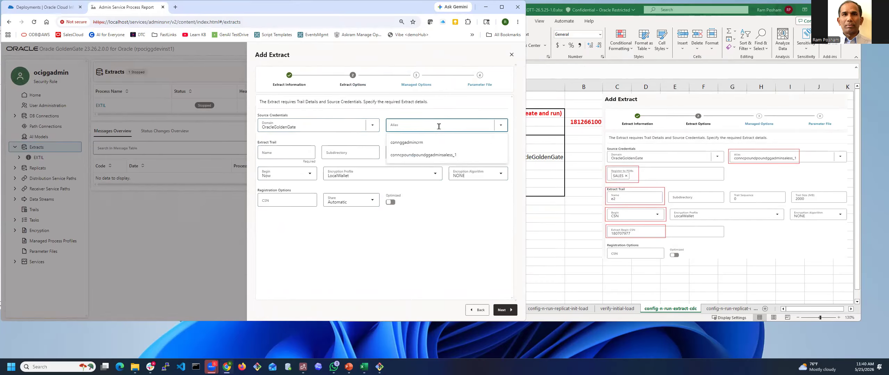
left_click(434, 151)
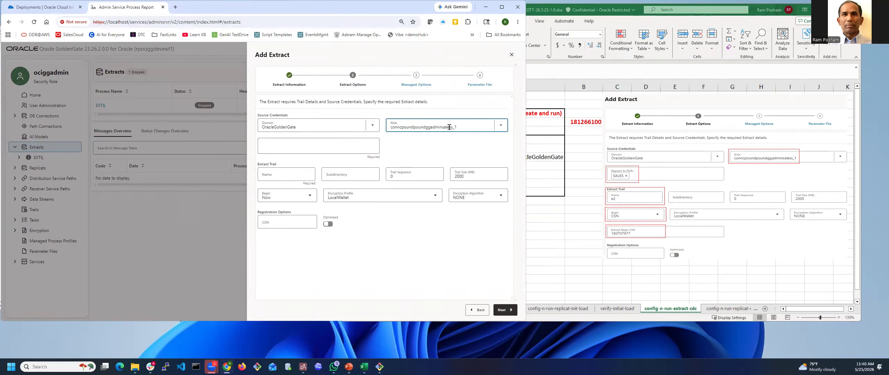
left_click(312, 150)
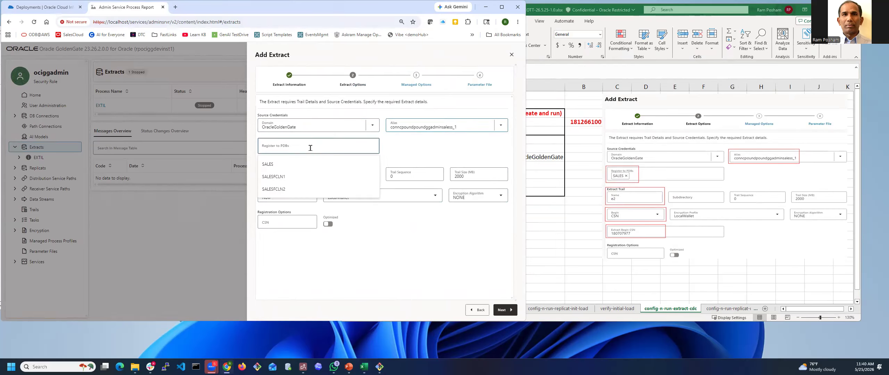
left_click(272, 167)
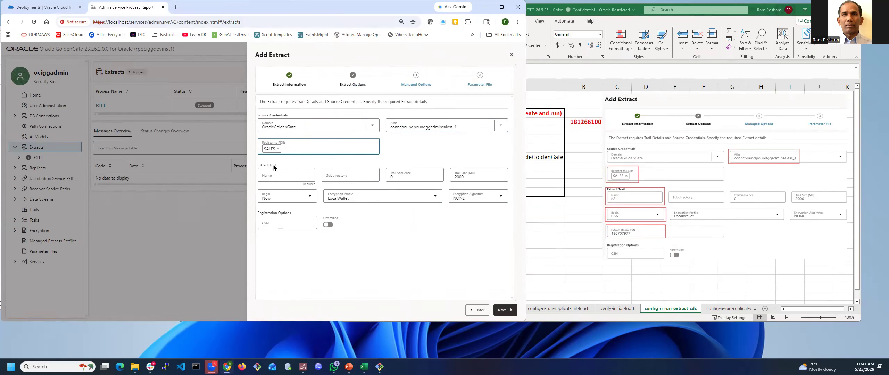
Name the extract trail e2 and set the extract to begin at a CSN
left_click(288, 177)
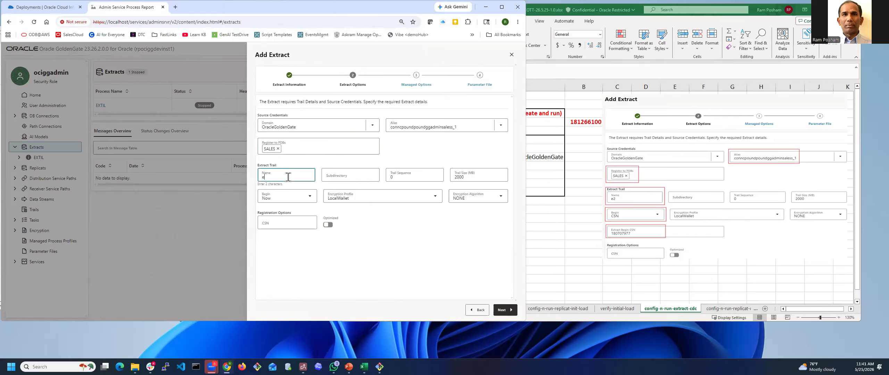
left_click(411, 238)
left_click(312, 197)
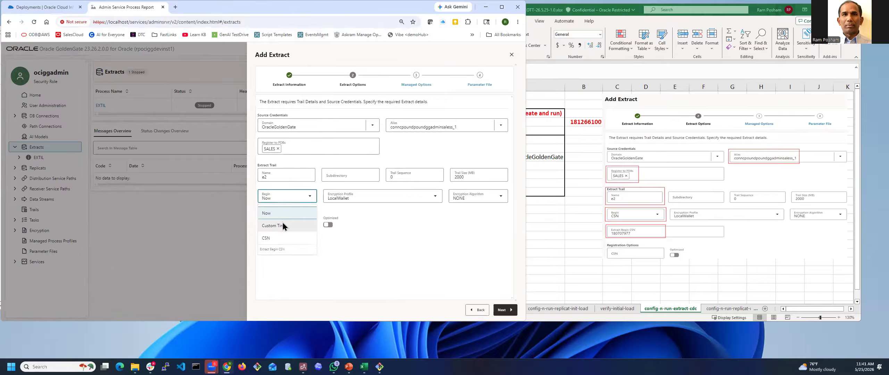
left_click(271, 238)
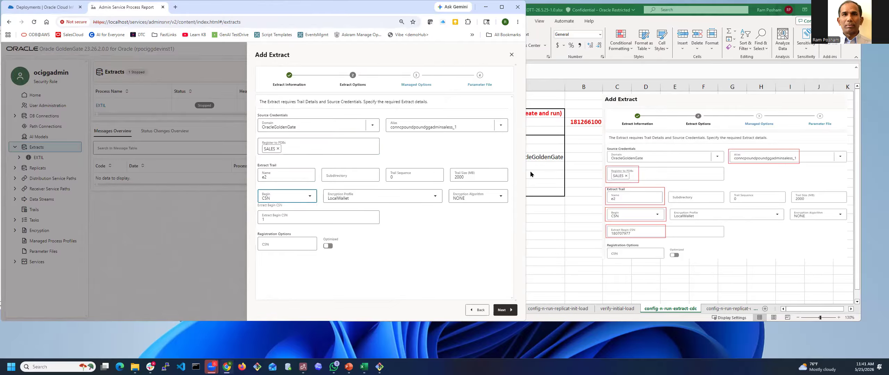
Set the extract's begin CSN to the sheet's initial-load SCN 181266100, accept the remaining defaults, and create ExtCDC without running it
left_click(583, 123)
key("ctrl+c")
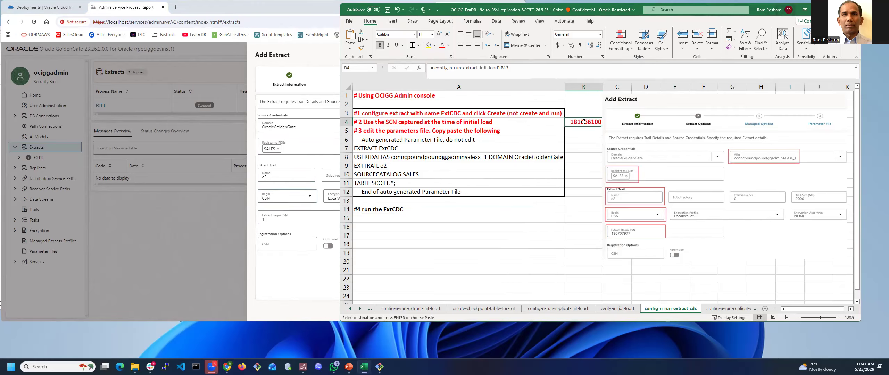
left_click(289, 222)
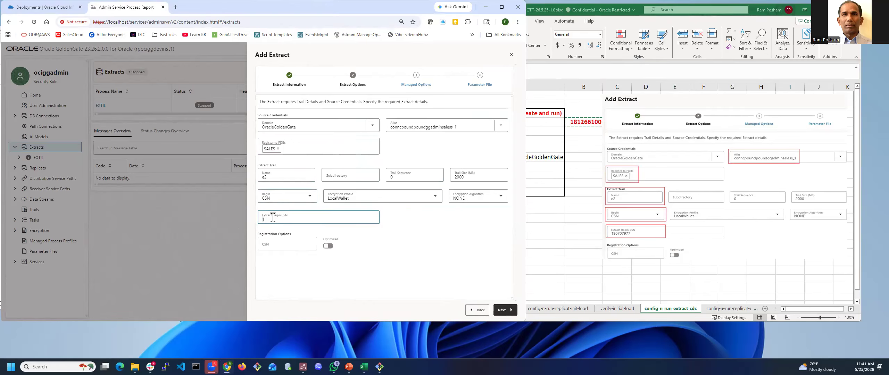
key("ctrl+v")
left_click(455, 231)
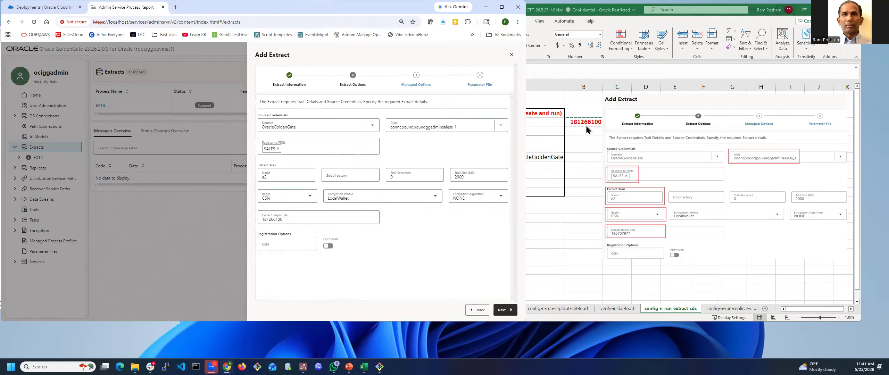
left_click(505, 310)
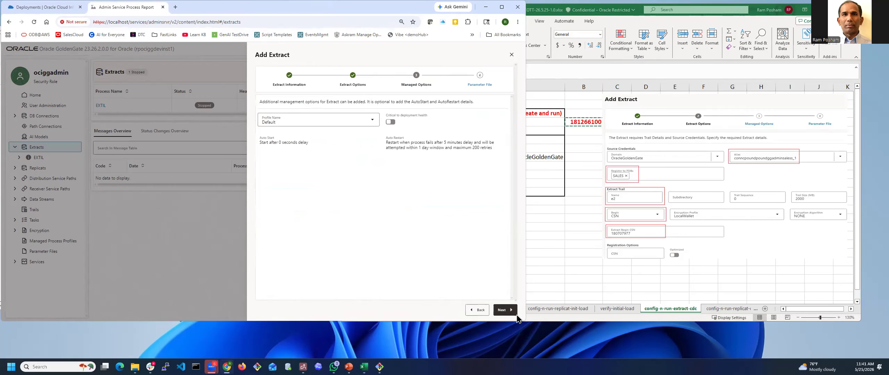
left_click(504, 311)
left_click(470, 310)
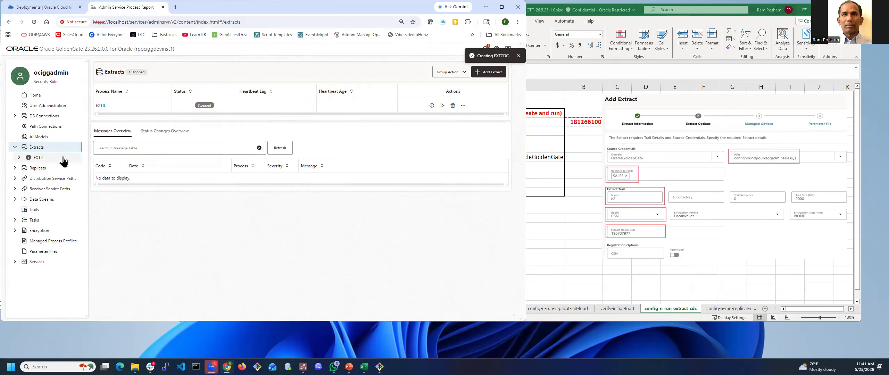
Copy the ExtCDC parameter file text, cells A6 to A12, from the config-n-run-extract-cdc sheet
left_click(19, 158)
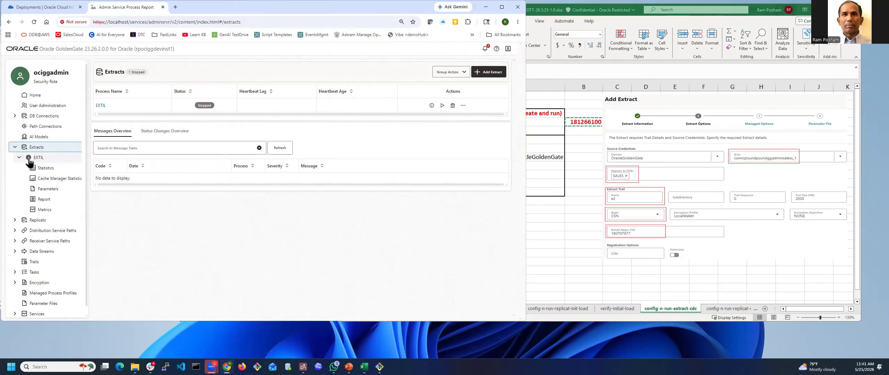
left_click(46, 190)
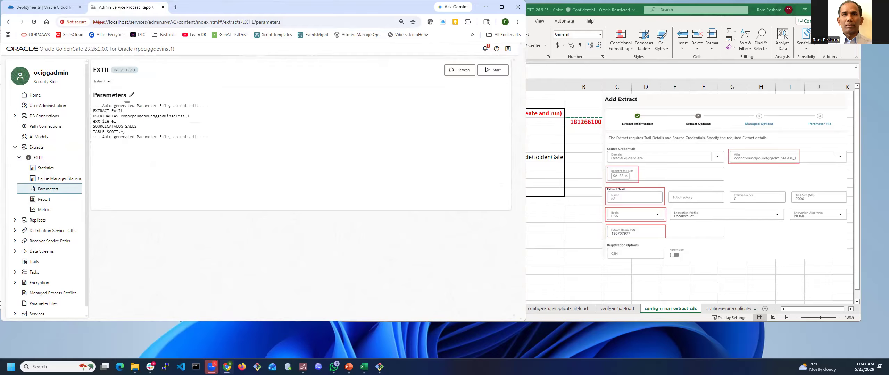
left_click(676, 310)
left_click(399, 141)
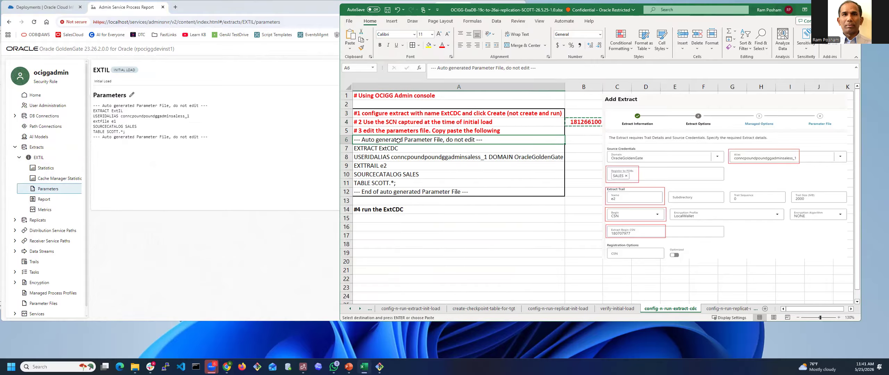
left_click(394, 192, "shift")
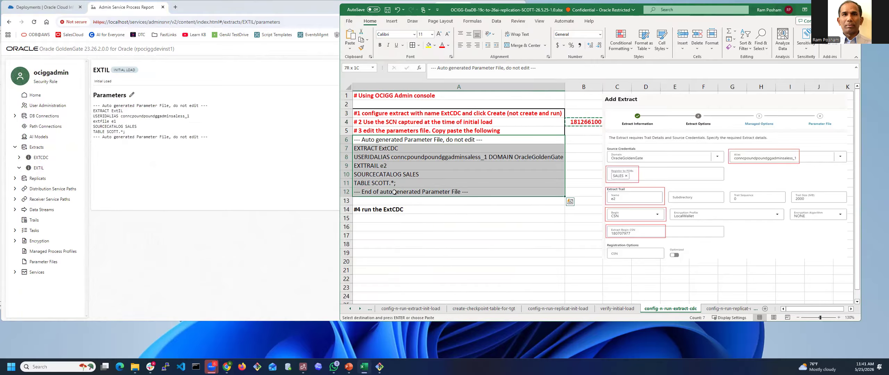
key("ctrl+c")
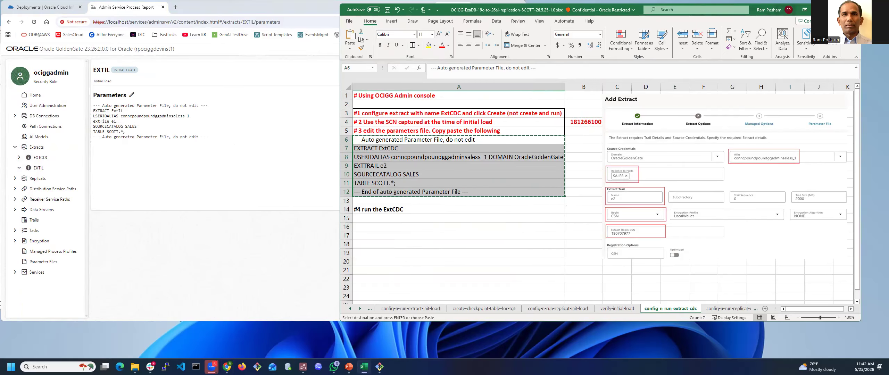
Replace the EXTCDC parameter file with the copied text, including SOURCECATALOG SALES and TABLE SCOTT.*;, and apply it
left_click(19, 157)
left_click(48, 200)
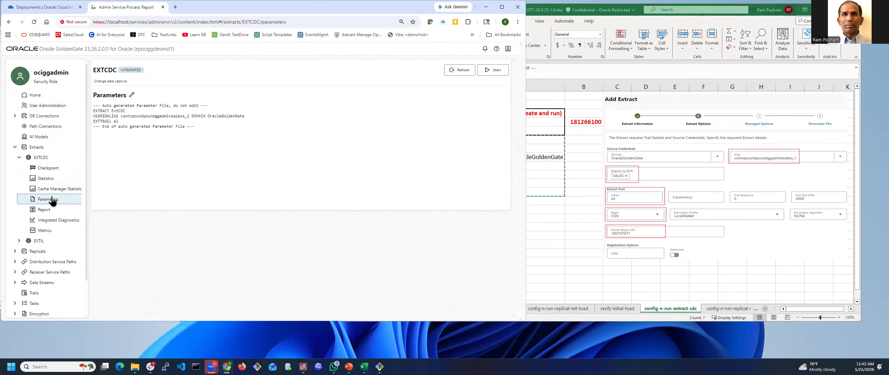
left_click(133, 95)
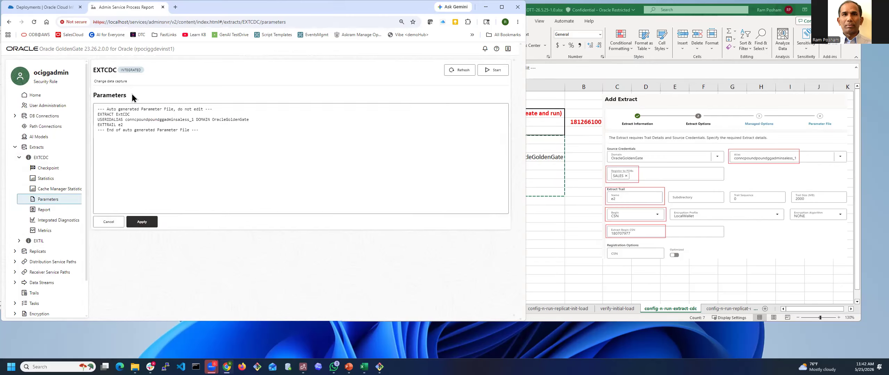
left_click(211, 132)
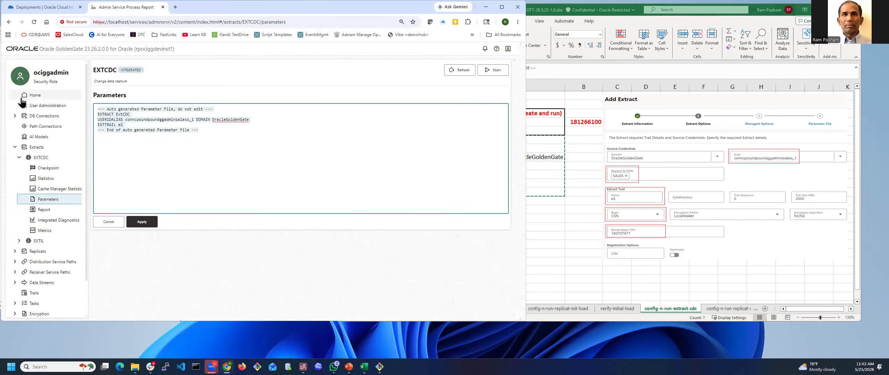
key("ctrl+v")
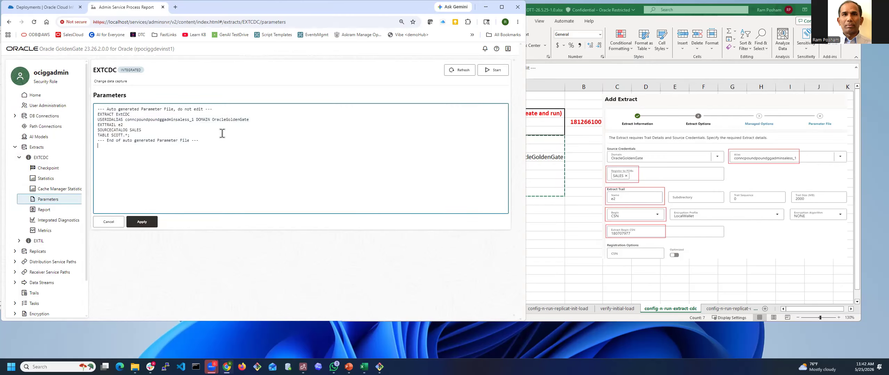
triple_click(117, 129)
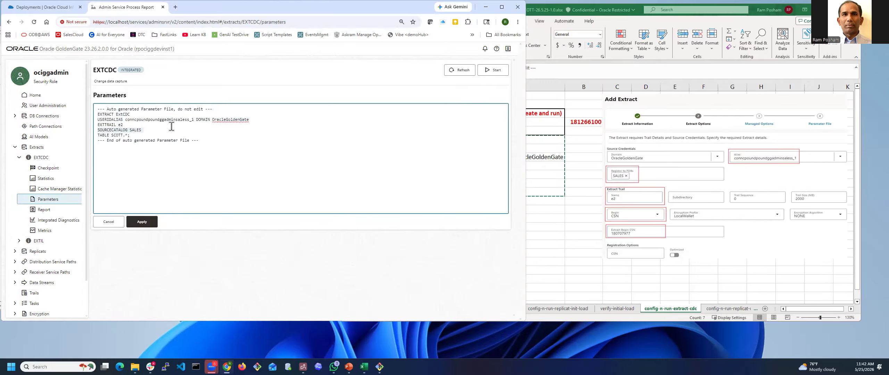
left_click(149, 222)
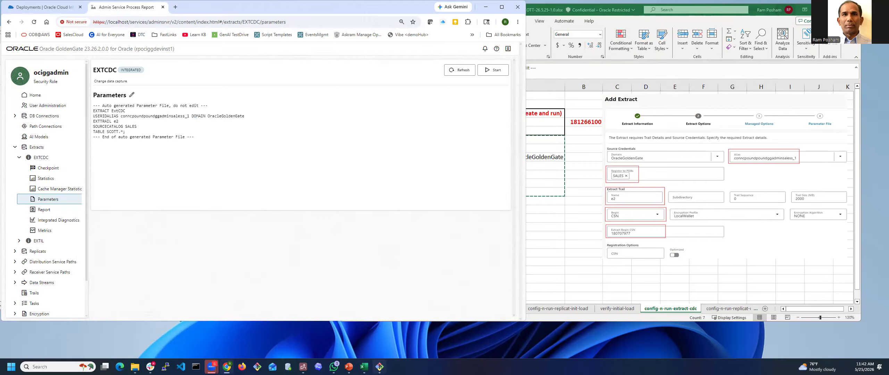
Rerun the script querying the DEPT and EMP tables in the bastion terminal, widening the window to review the replicated rows
key("alt+Tab")
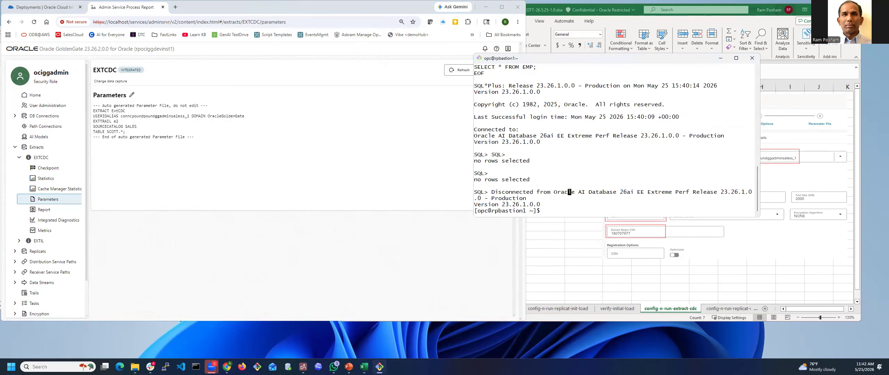
key("shift+Insert")
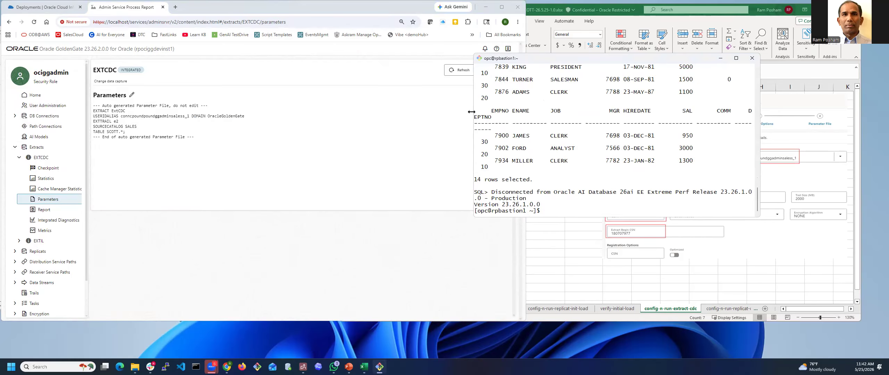
left_click_drag(472, 111, 397, 112)
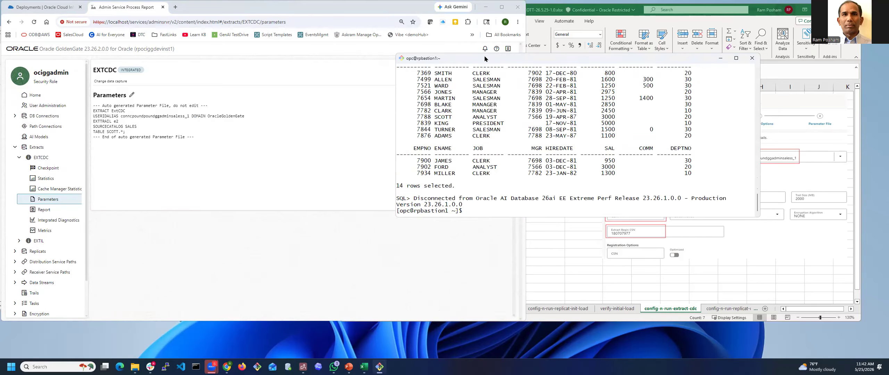
scroll(578, 146, "up", 5)
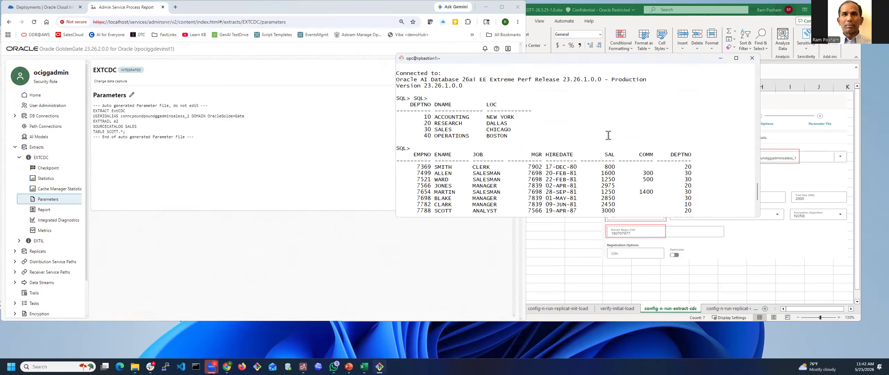
scroll(588, 138, "down", 5)
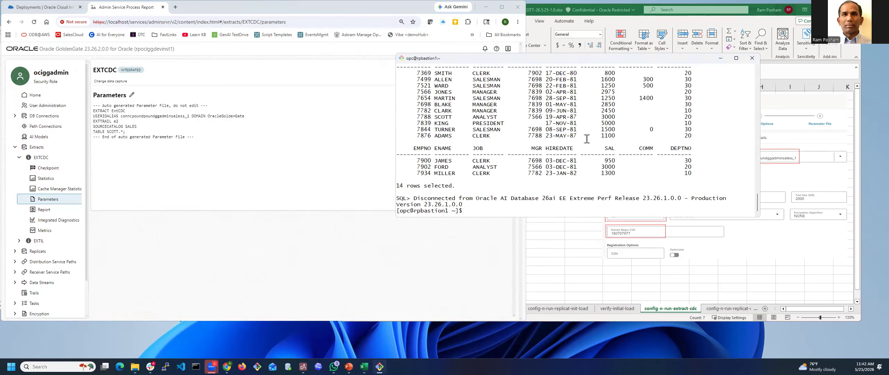
key("Up")
key("Return")
Bring up the config-n-run-replicat-cdc sheet and stop the REPIL replicat in the admin console
left_click(726, 309)
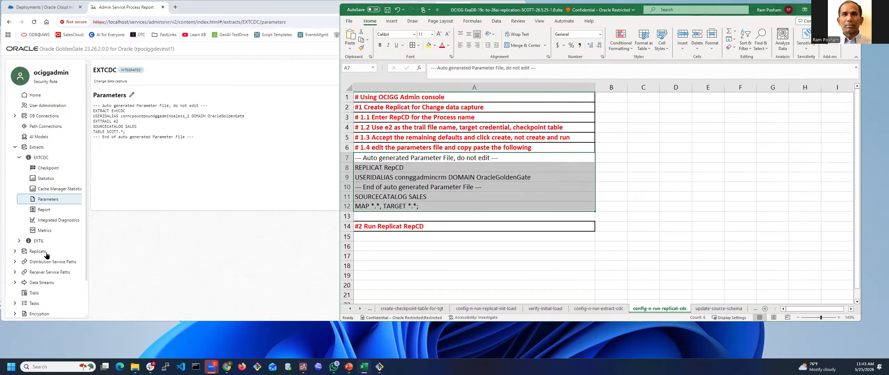
left_click(36, 241)
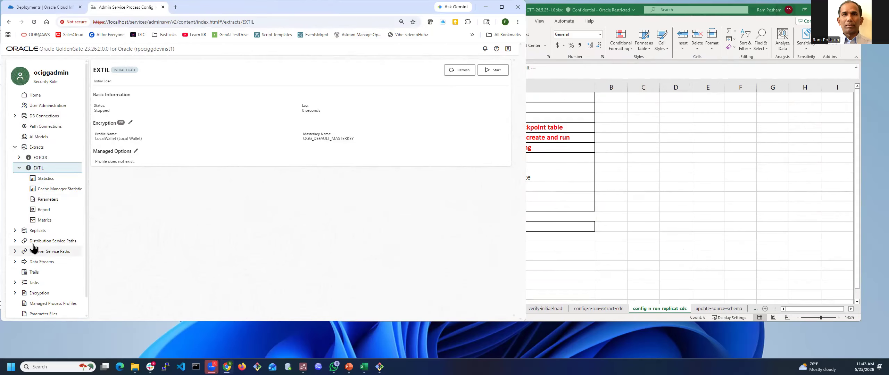
left_click(37, 230)
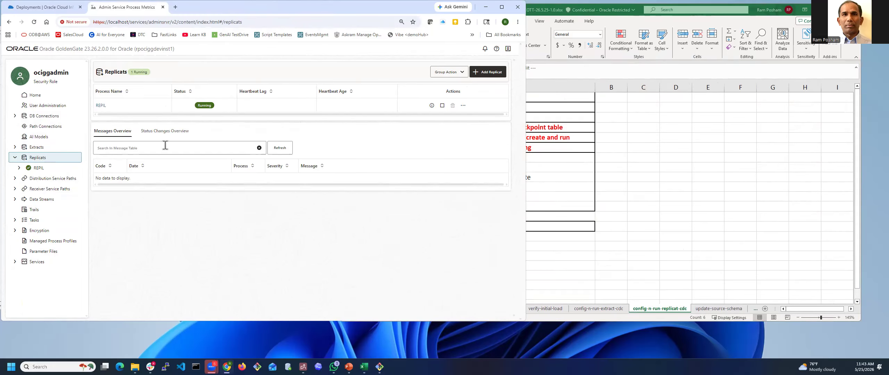
left_click(442, 105)
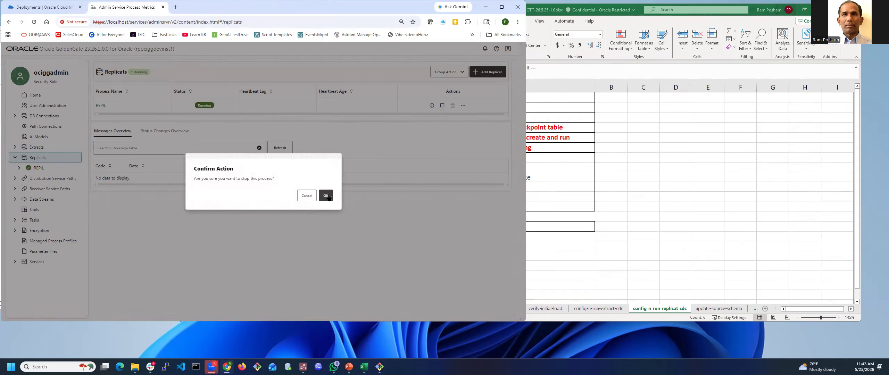
left_click(327, 196)
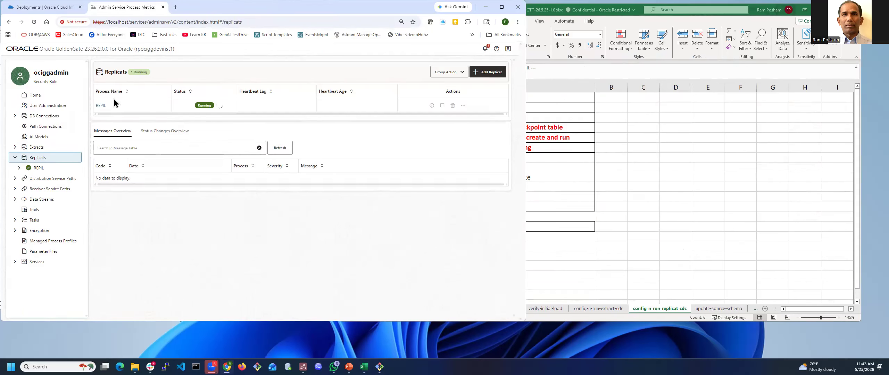
Begin a parallel nonintegrated replicat with the process name RepCD, checking the name against the sheet, and proceed to its options
left_click(478, 76)
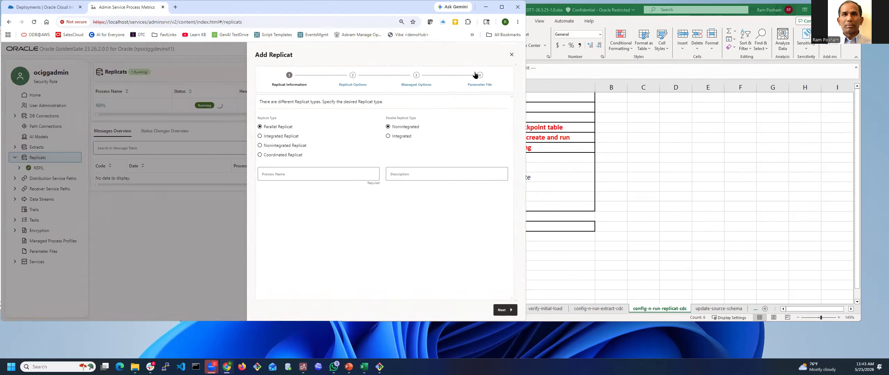
left_click(288, 172)
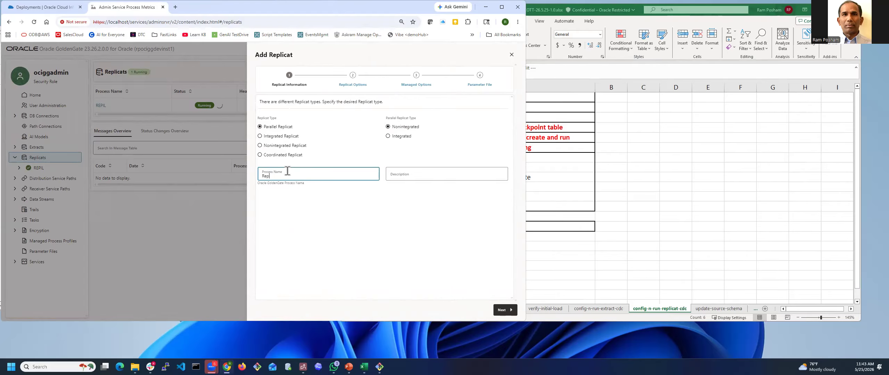
type("RepCD")
left_click(607, 175)
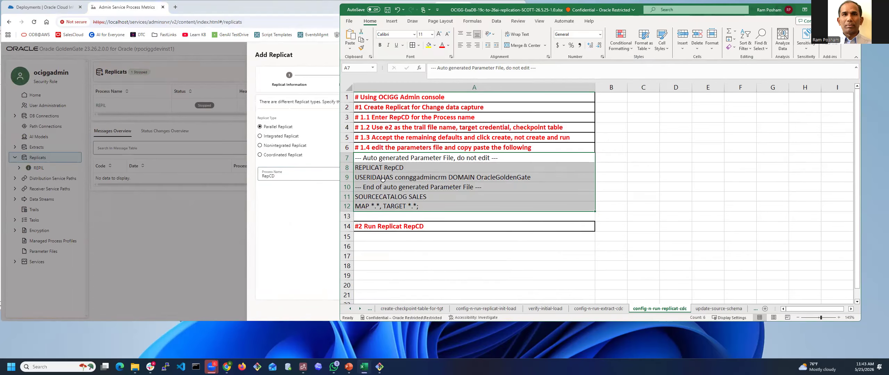
left_click(290, 177)
left_click(497, 310)
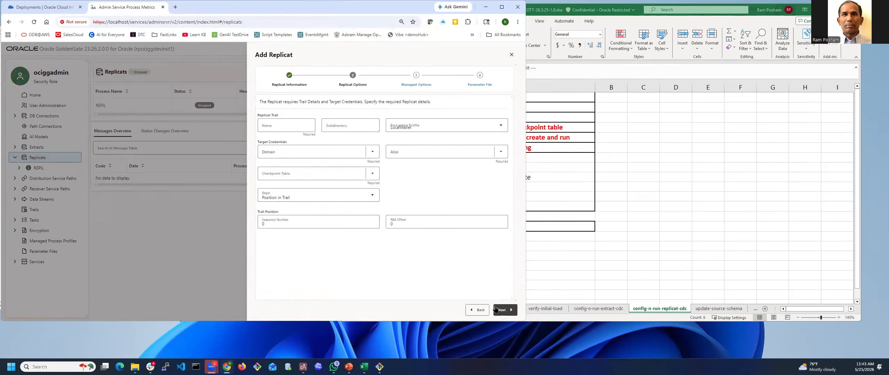
Name the replicat trail e2 and set the target credentials to domain OracleGoldenGate and alias connggadmincrm
left_click(296, 126)
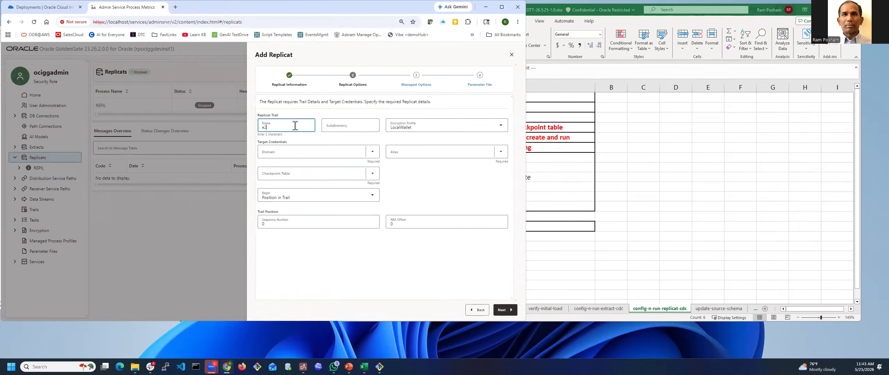
left_click(372, 155)
left_click(306, 173)
left_click(427, 155)
left_click(424, 172)
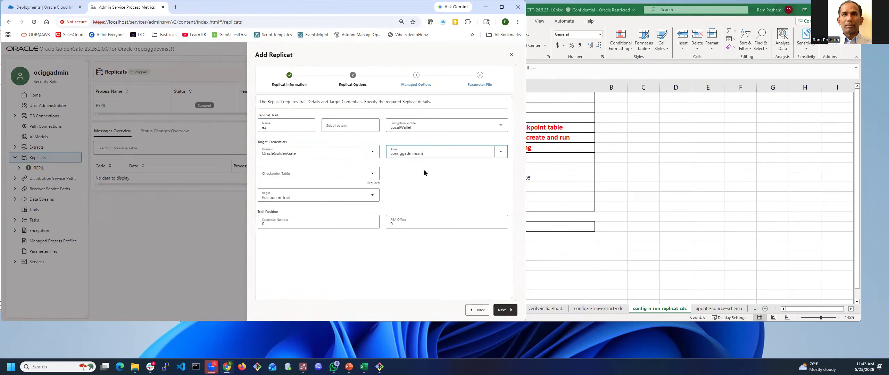
Assign "GGADMIN"."CHECKPOINT_TABLE" as the replicat's checkpoint table and keep Position in Trail as its starting point
left_click(369, 174)
left_click(318, 191)
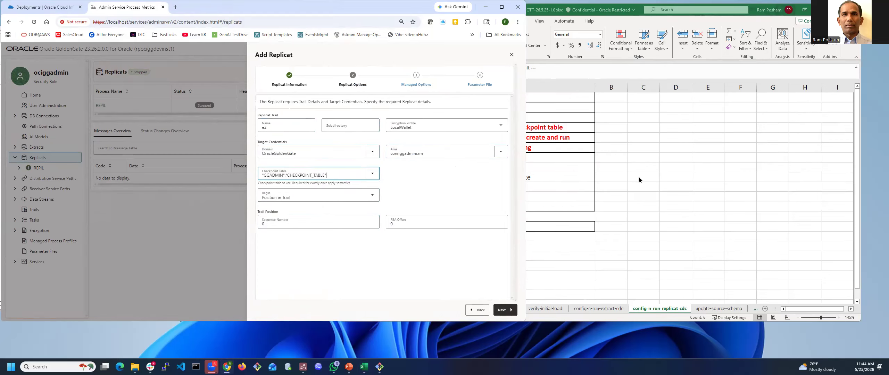
left_click(372, 195)
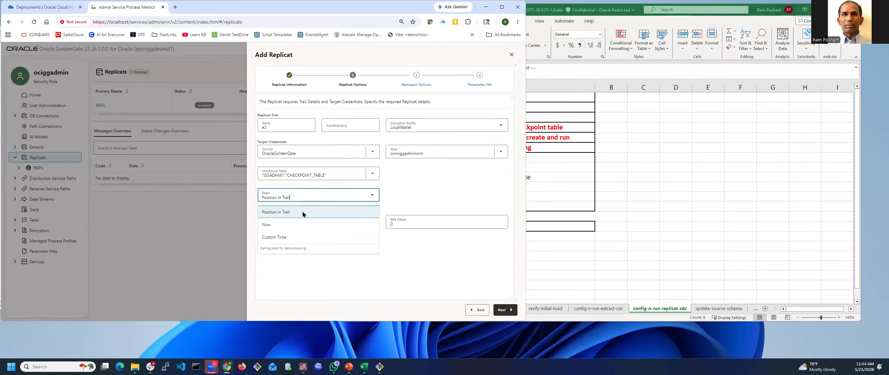
left_click(436, 192)
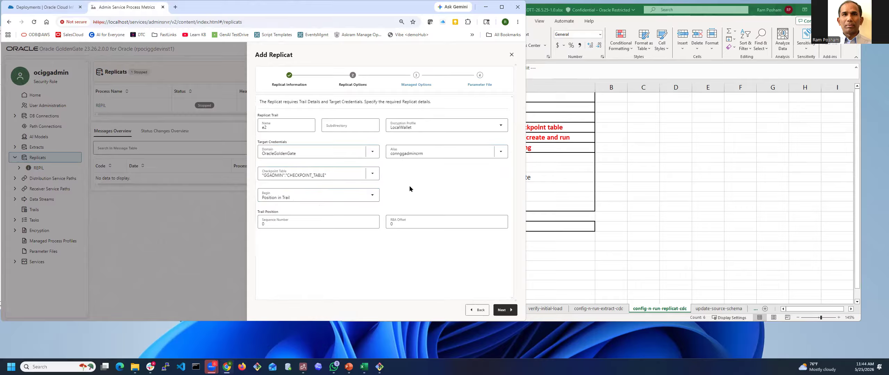
Keep the Default managed profile and the default parameter file, and create the RepCD replicat without running it
left_click(503, 311)
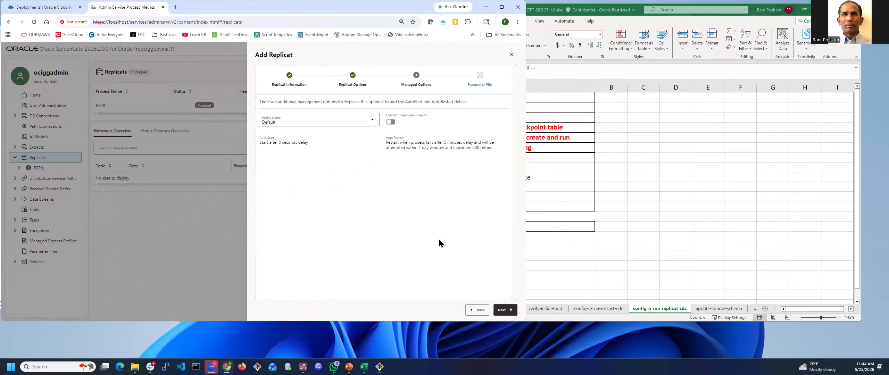
left_click(504, 309)
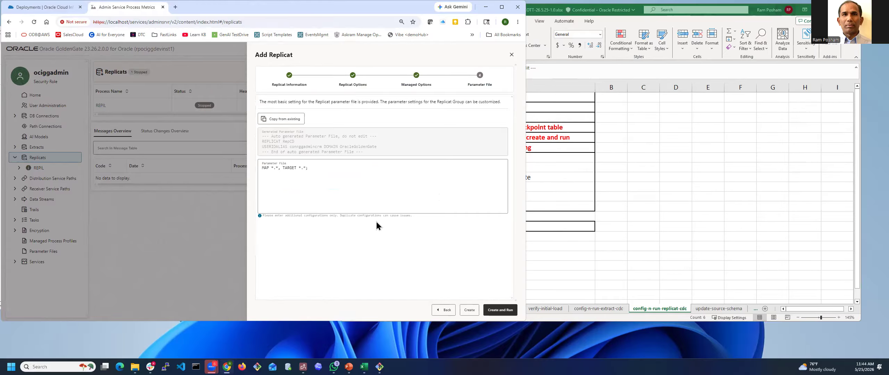
left_click(469, 310)
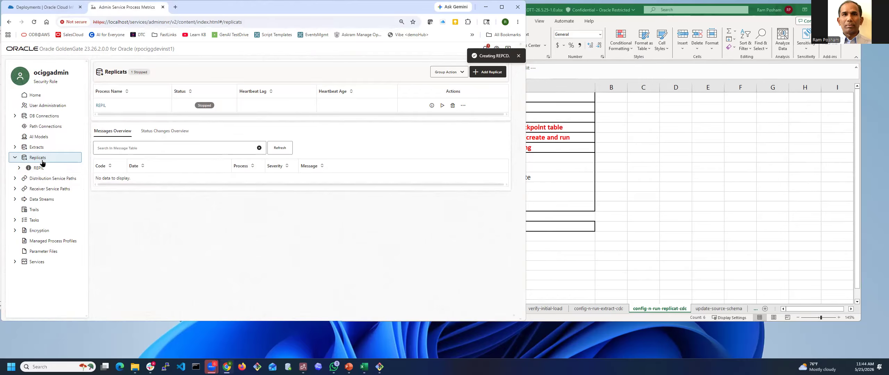
Replace REPCD's parameter file with the sheet's parameter block, including SOURCECATALOG SALES and MAP *.*, TARGET *.*;, and apply it
left_click(19, 169)
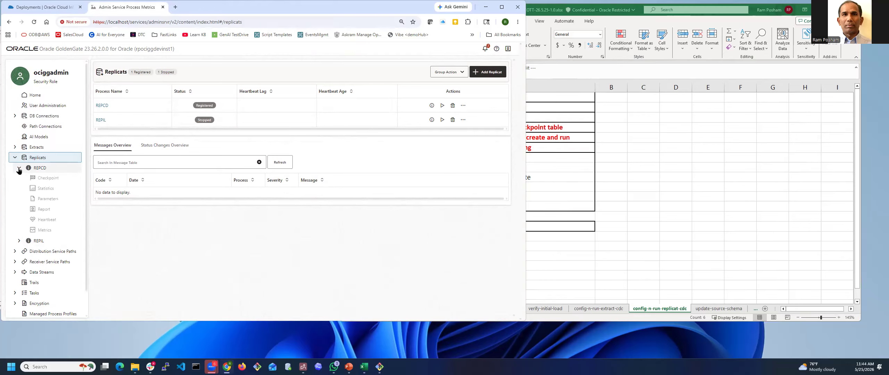
left_click(53, 201)
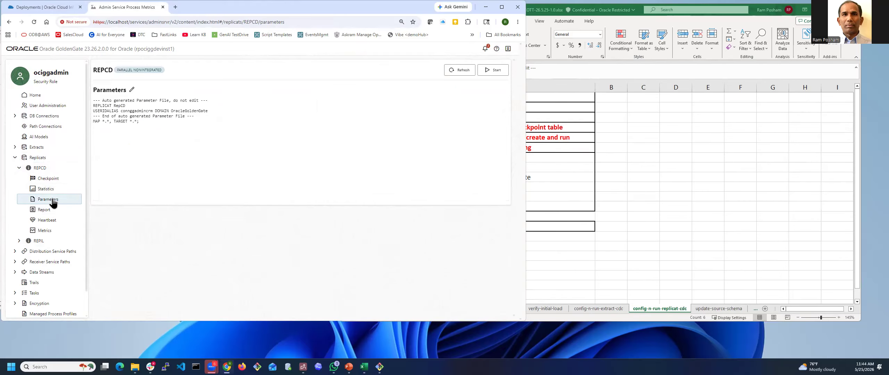
left_click(636, 161)
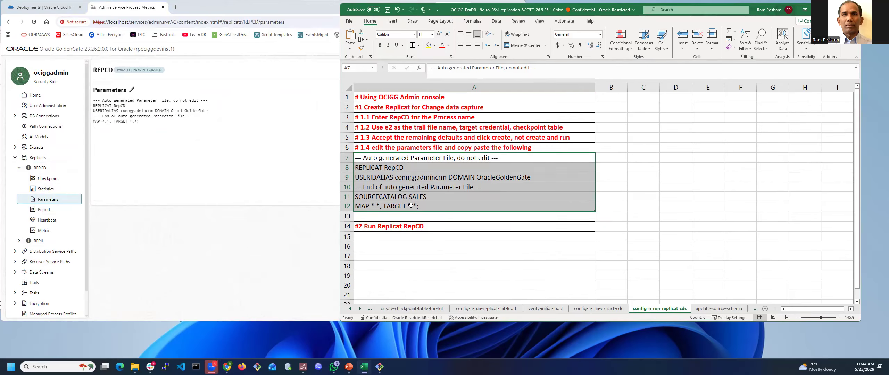
key("ctrl+c")
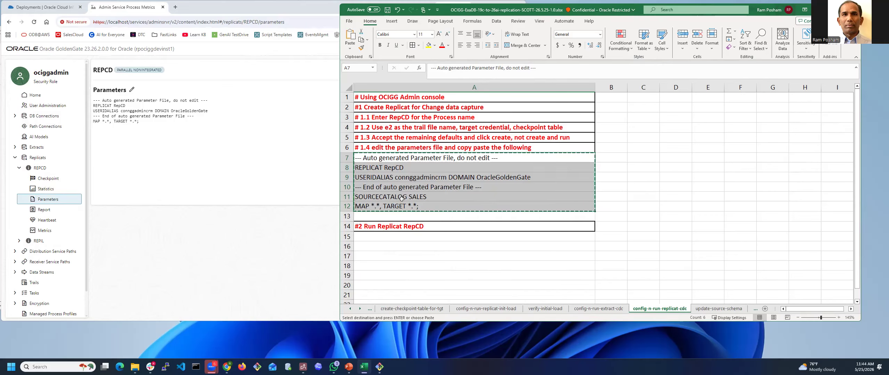
left_click(168, 138)
left_click(131, 91)
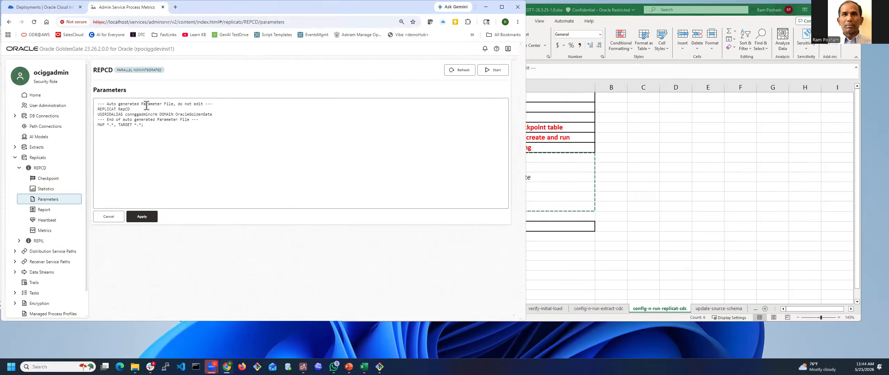
left_click_drag(157, 126, 68, 93)
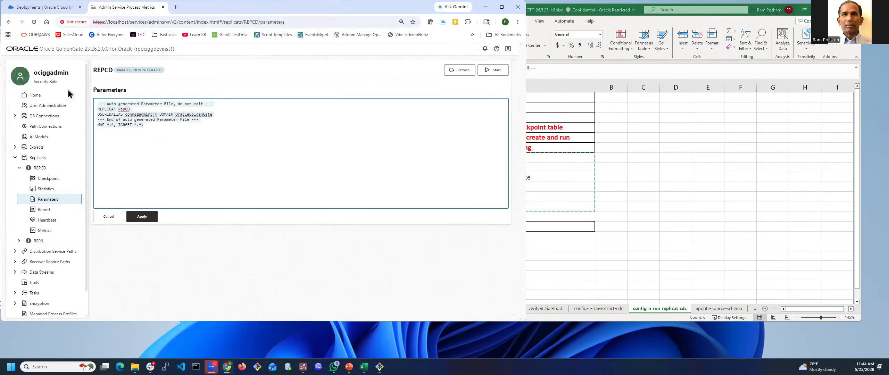
key("ctrl+v")
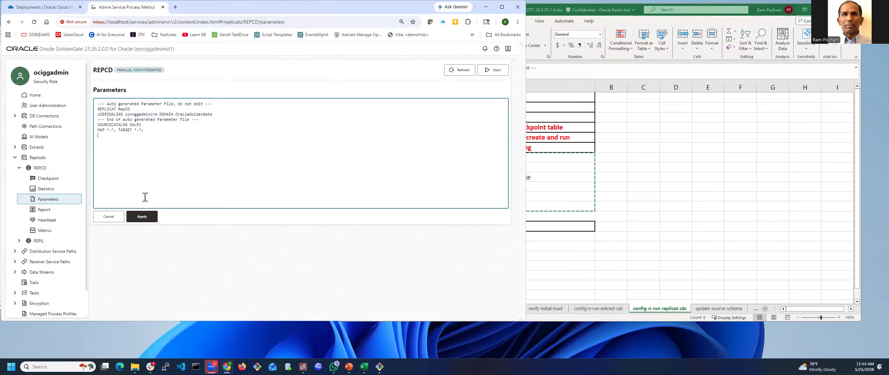
left_click(142, 217)
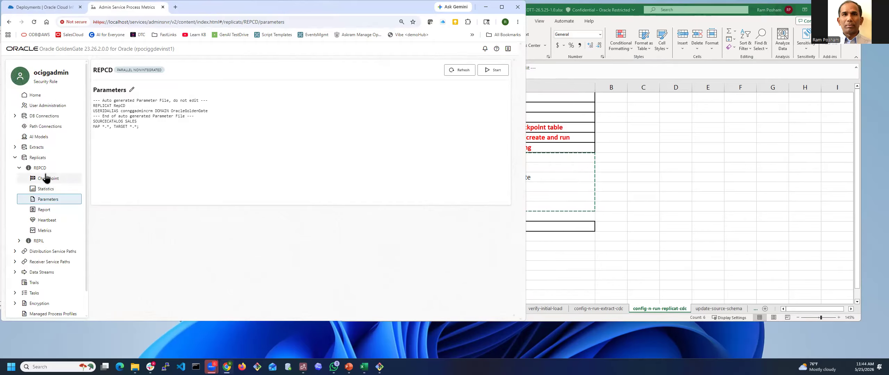
Start the REPCD replicat from the replicats overview
left_click(38, 159)
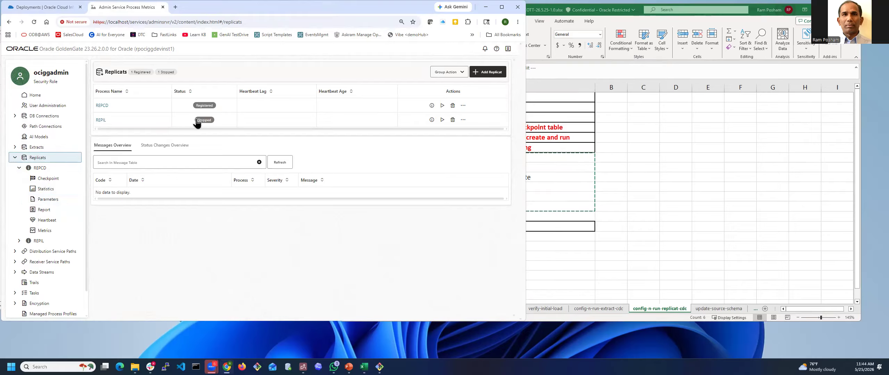
left_click(442, 105)
left_click(325, 195)
Review REPCD's report file and total statistics, and return to the replicats overview
left_click(26, 168)
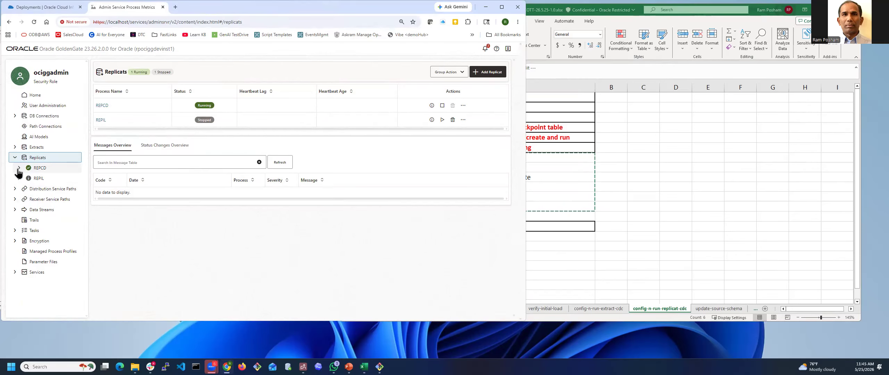
left_click(18, 168)
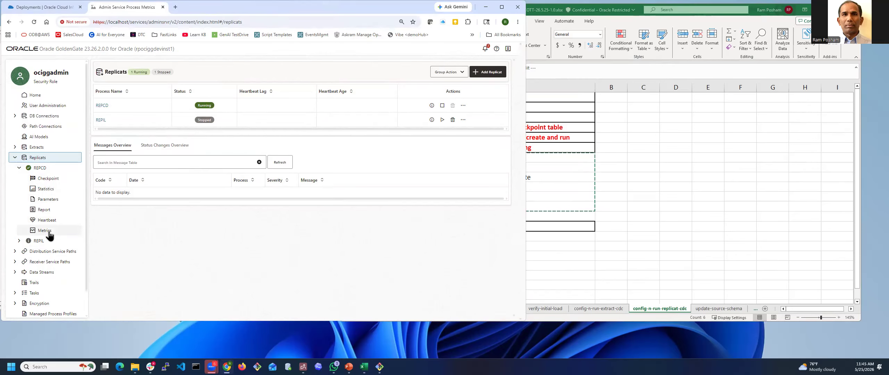
left_click(48, 211)
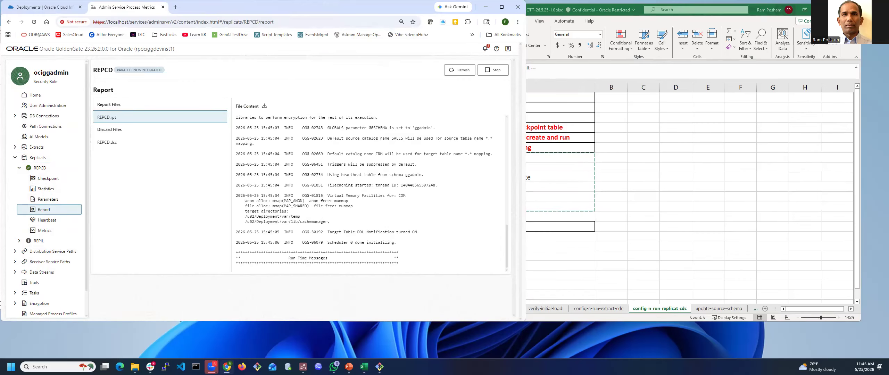
scroll(317, 164, "up", 15)
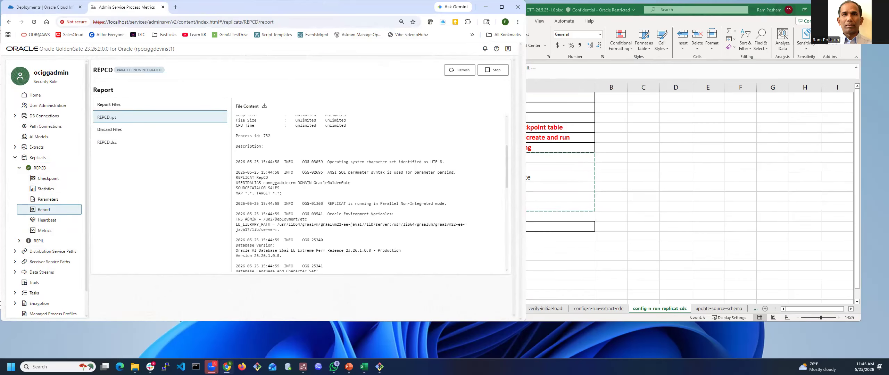
scroll(346, 197, "down", 15)
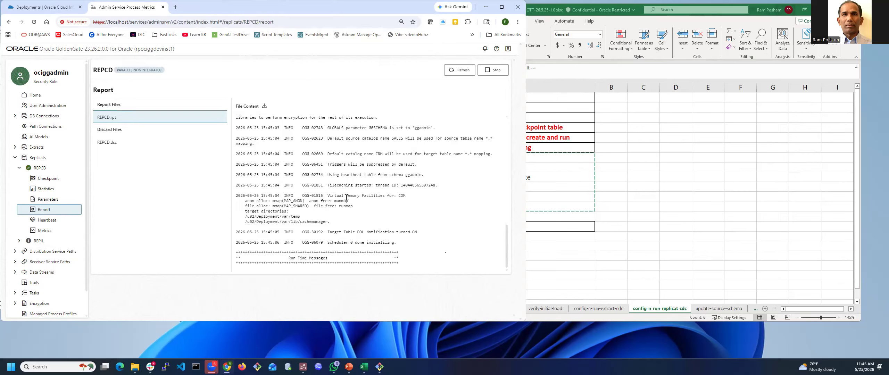
left_click(49, 190)
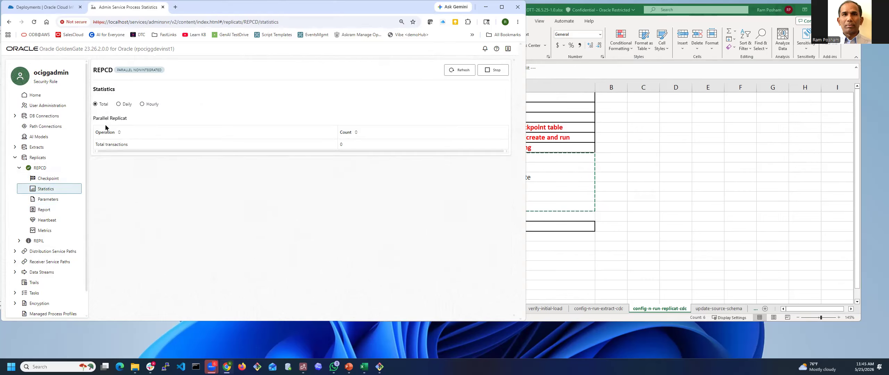
left_click(39, 159)
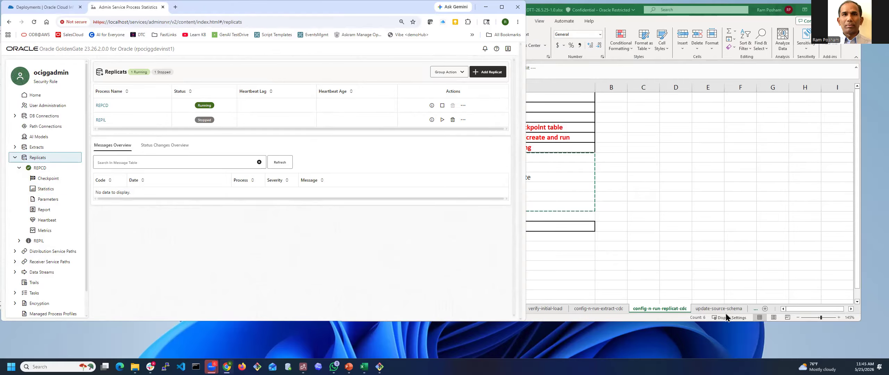
Copy the sqlplus block that updates EMP salaries, cells A2 to A5, from the update-source-schema sheet
left_click(715, 313)
left_click(716, 312)
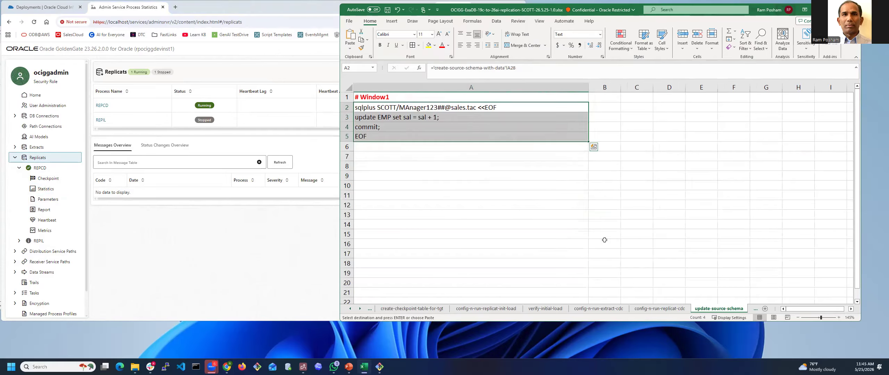
left_click(445, 110)
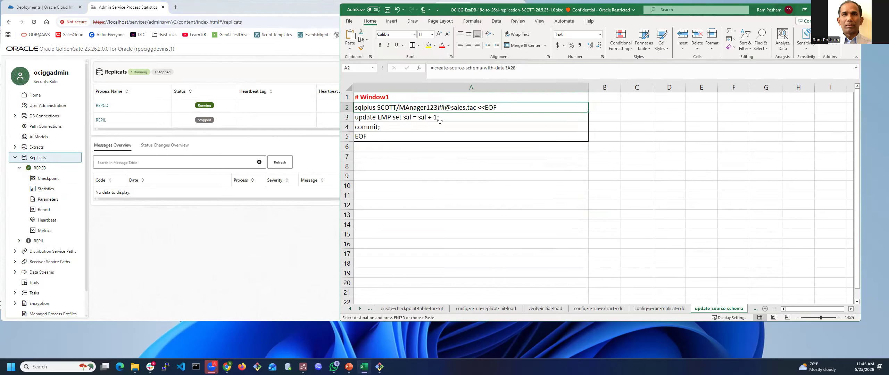
left_click(371, 135, "shift")
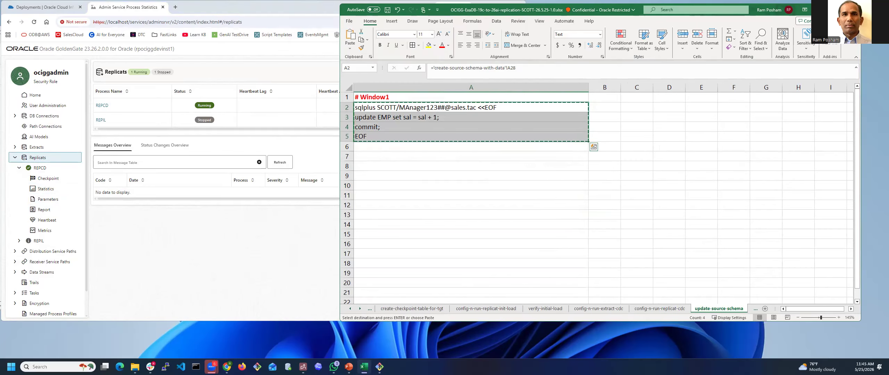
Try to paste the EMP update block into the bastion terminal
left_click(380, 367)
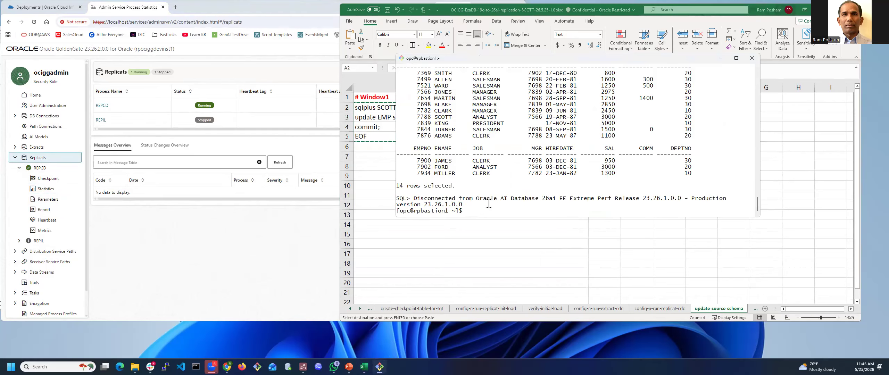
right_click(489, 208)
left_click(513, 235)
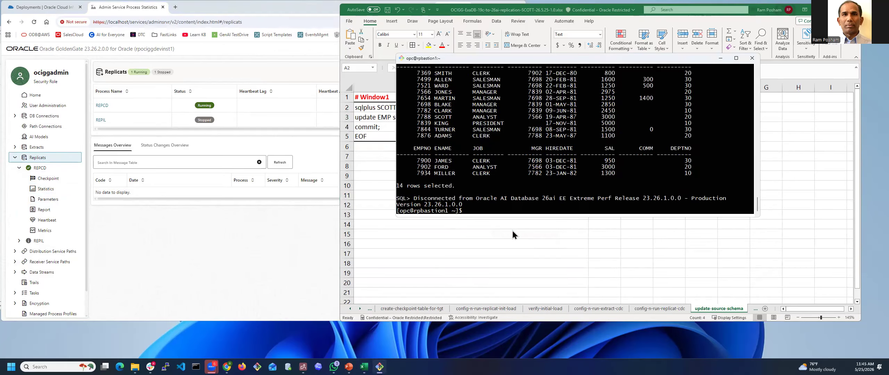
left_click(506, 190)
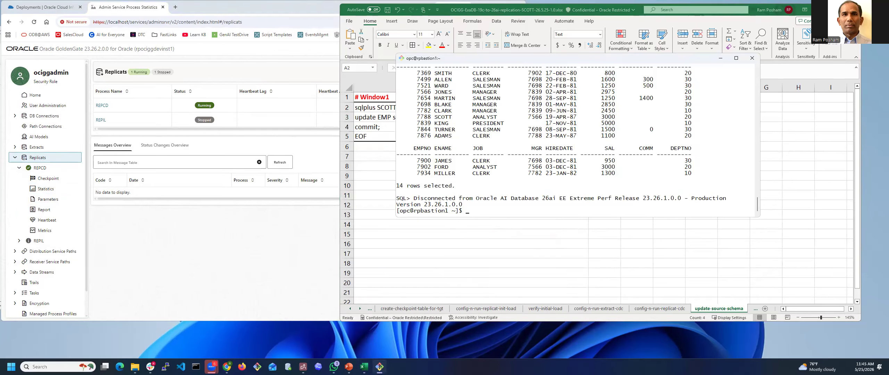
key("Return")
key("Return")
key("Return")
Recopy the update block, clear the terminal and run it on sales.tac with the SCOTT password, adding 1 to EMP sal and committing
key("alt+Tab")
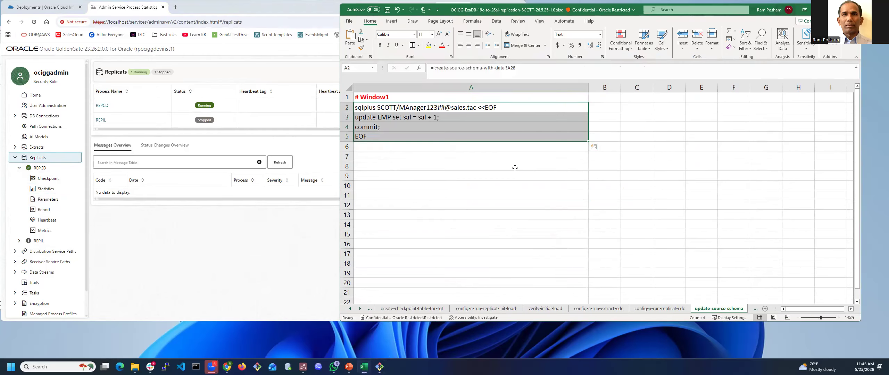
key("ctrl+c")
key("alt+Tab")
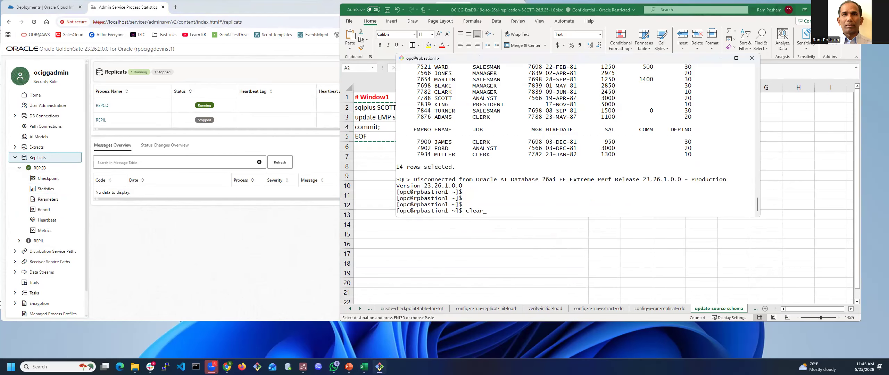
key("Return")
right_click(483, 75)
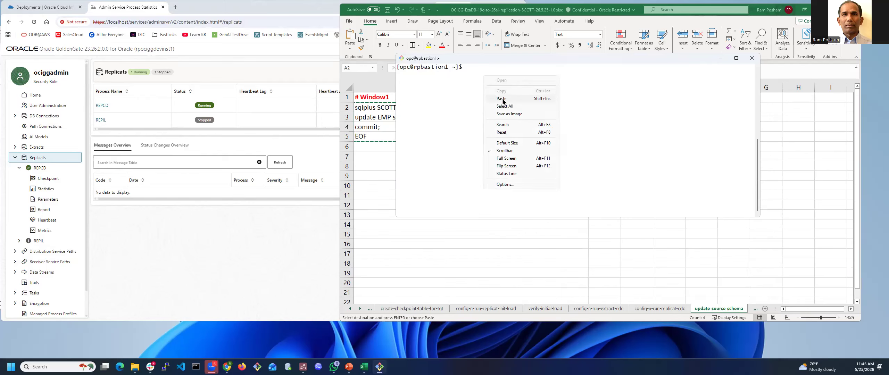
left_click(502, 99)
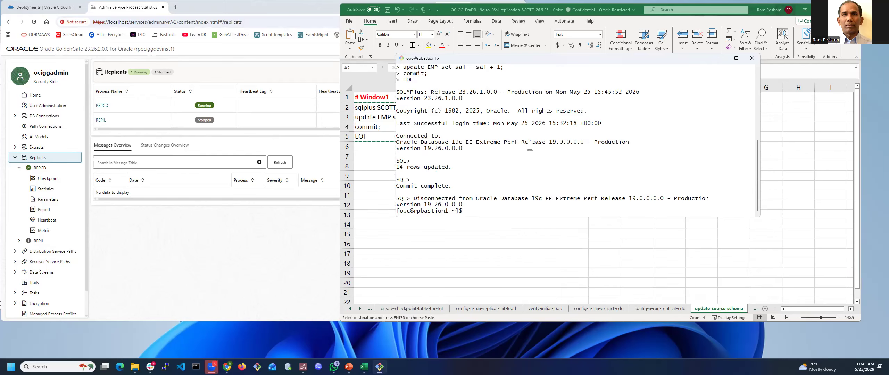
scroll(549, 118, "up", 3)
scroll(571, 124, "down", 3)
scroll(480, 92, "up", 2)
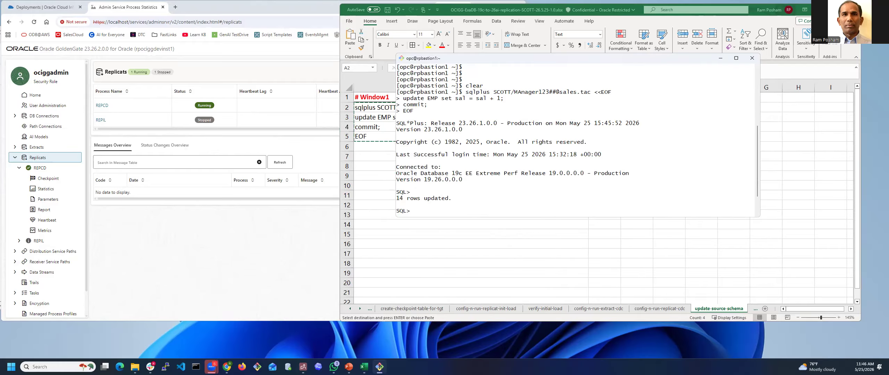
Copy the sqlplus query block, cells A2 to A6, from the verify-updates-replication sheet and switch to the terminal
left_click(371, 318)
left_click(754, 309)
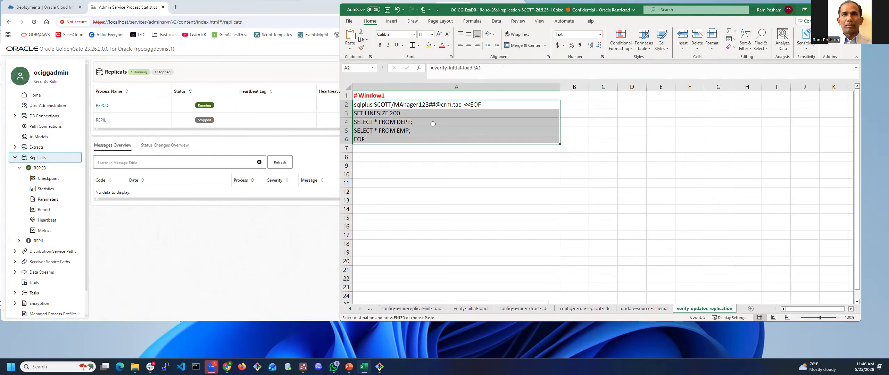
key("alt+Tab")
Try to paste the copied verification query block at the terminal prompt
right_click(445, 120)
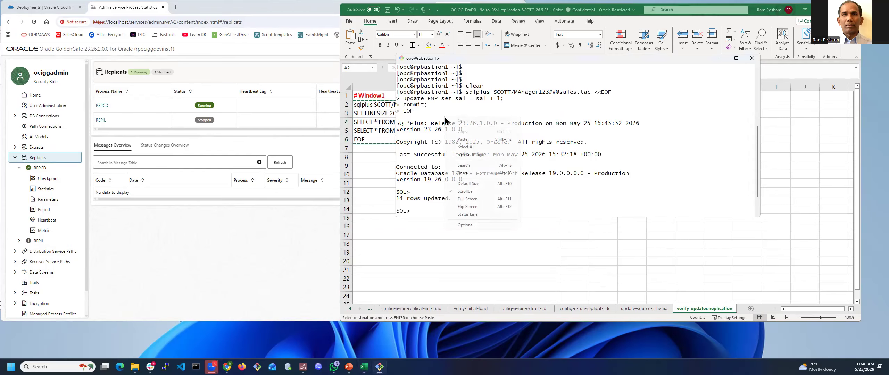
left_click_drag(572, 208, 601, 208)
left_click(602, 198)
right_click(573, 167)
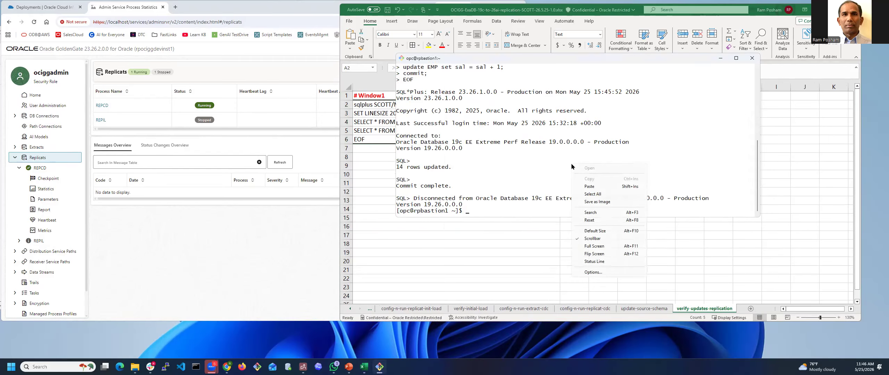
left_click(588, 184)
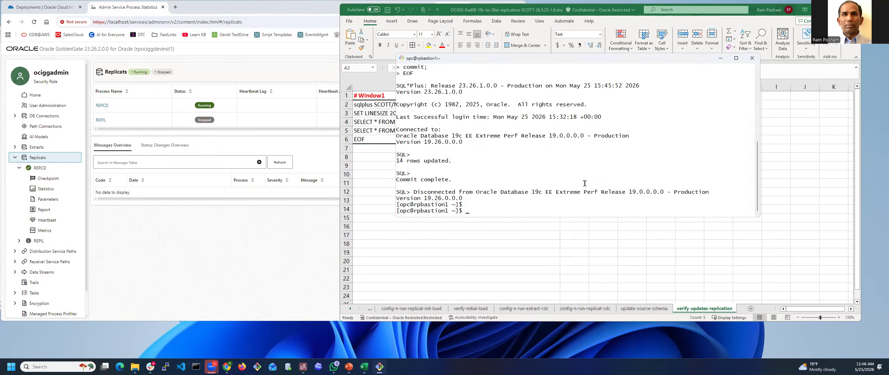
Recopy the verification query block and run it in the bastion terminal against crm.tac, connecting with the SCOTT password
key("alt+Tab")
key("ctrl+c")
key("alt+Tab")
right_click(546, 188)
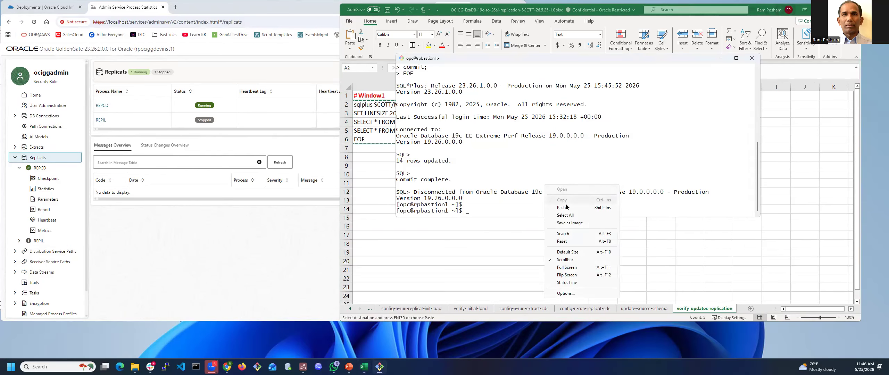
left_click(565, 207)
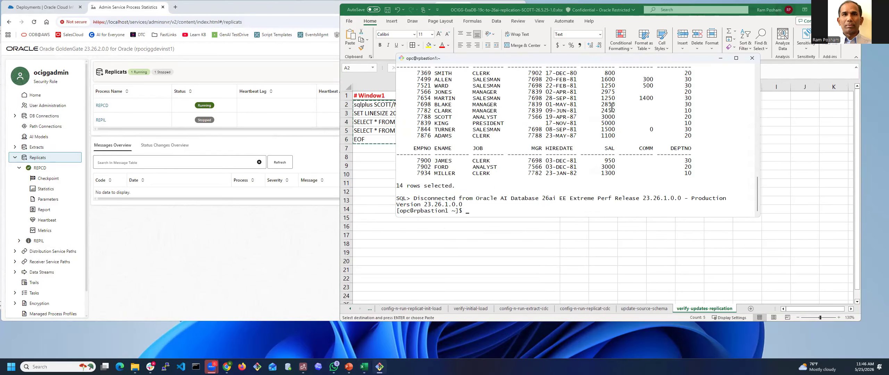
Rerun the DEPT and EMP query on crm.tac several times to check the target sal values
key("Up")
key("Return")
key("Up")
key("Return")
key("Up")
key("Return")
key("Up")
key("Return")
key("Up")
key("Return")
key("Up")
key("Return")
key("Up")
key("Return")
key("Up")
key("Return")
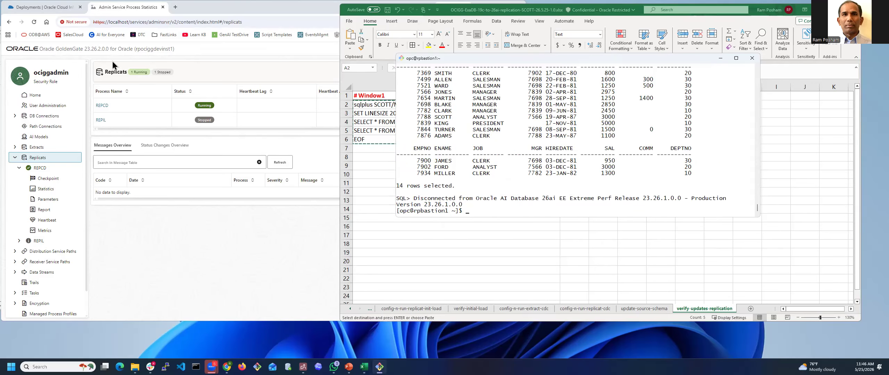
Check the REPCD replicat's report, statistics and checkpoint in the GoldenGate administration console
left_click(39, 159)
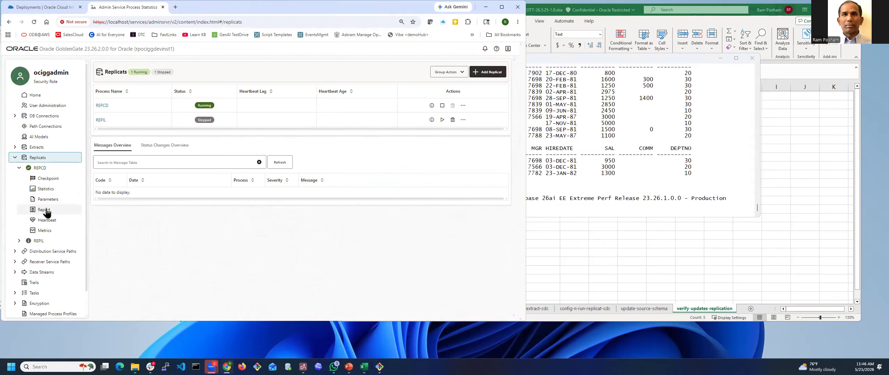
left_click(43, 209)
scroll(279, 177, "down", 10)
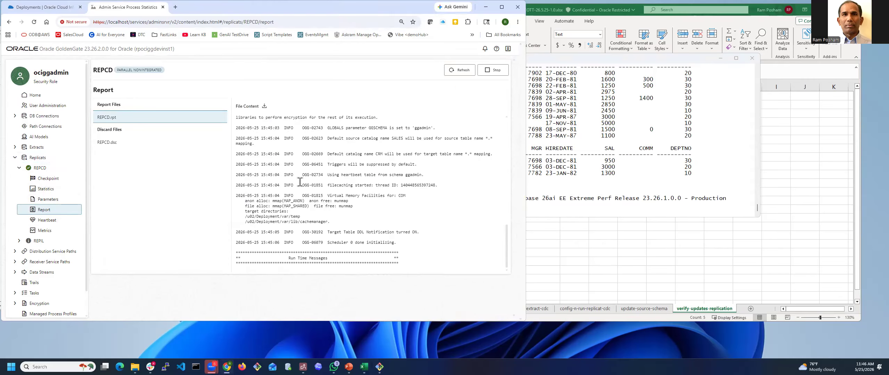
left_click(46, 189)
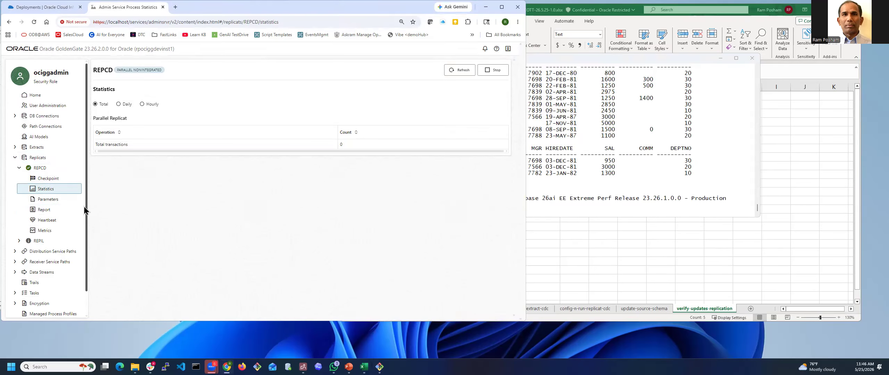
left_click(47, 179)
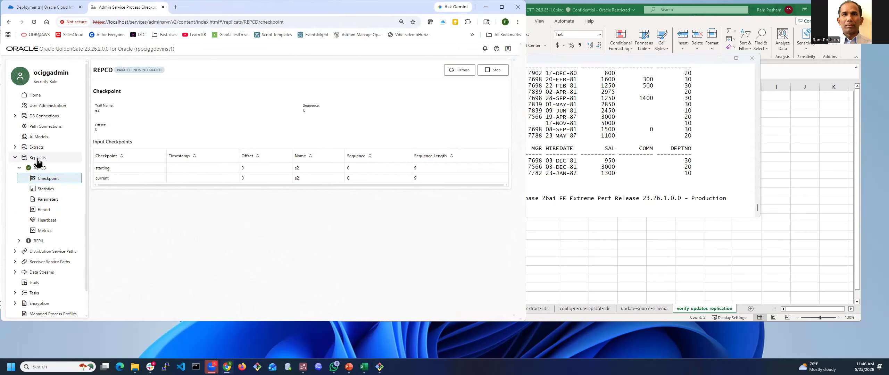
left_click(49, 190)
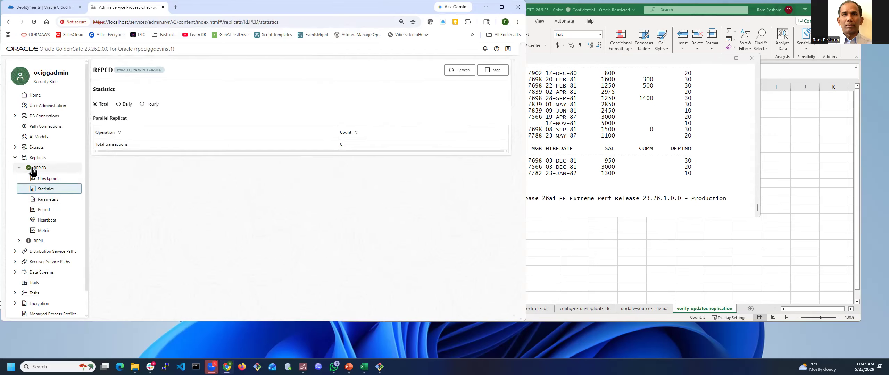
Review the query output in the terminal and the REPCD replicat's basic information and parameters in GoldenGate
left_click(620, 132)
right_click(619, 132)
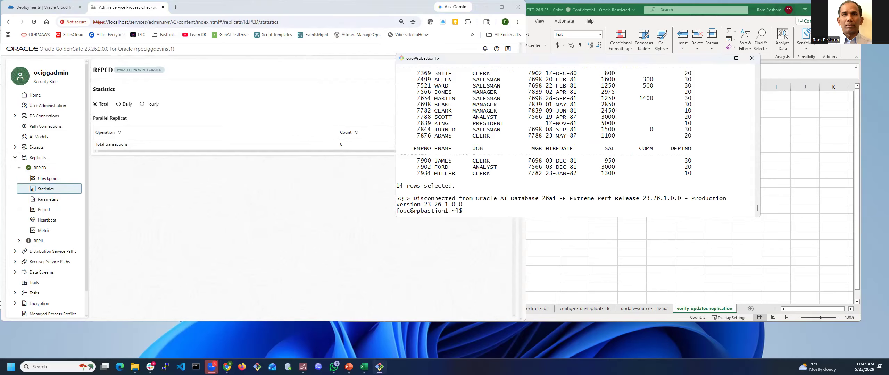
scroll(589, 129, "up", 5)
scroll(591, 131, "down", 5)
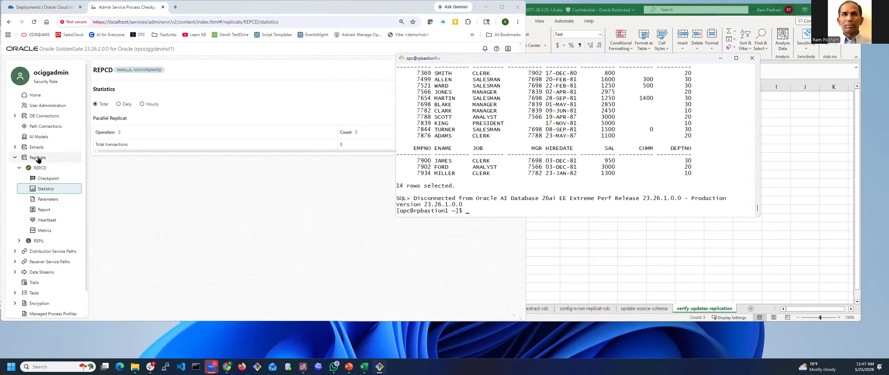
left_click(41, 168)
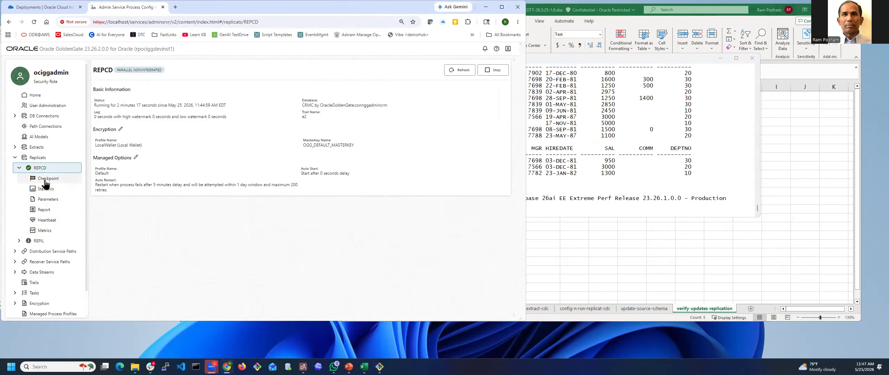
left_click(49, 201)
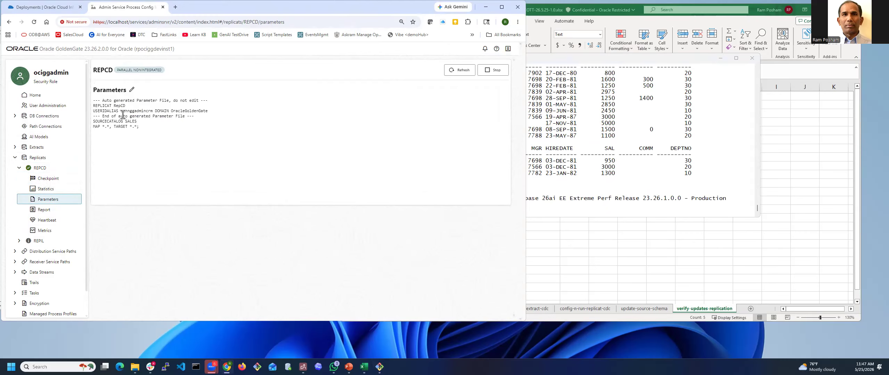
Start the EXTCDC extract from the GoldenGate extracts list
left_click(36, 147)
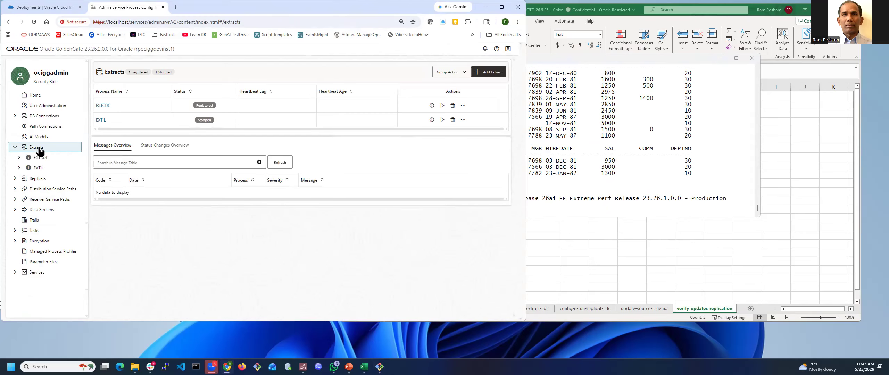
left_click(18, 158)
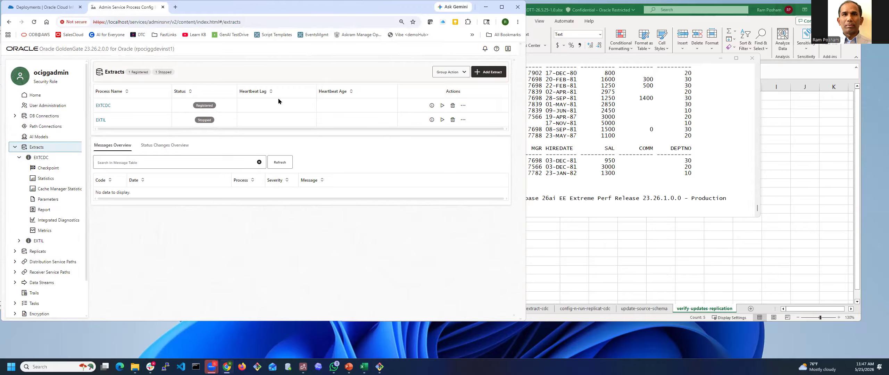
left_click(452, 105)
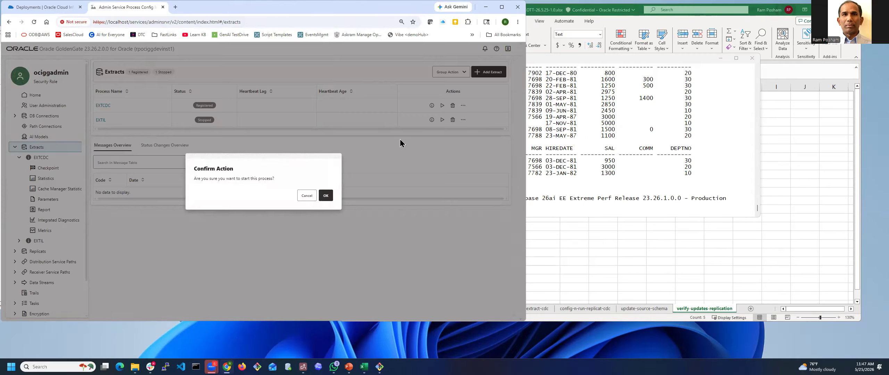
left_click(320, 192)
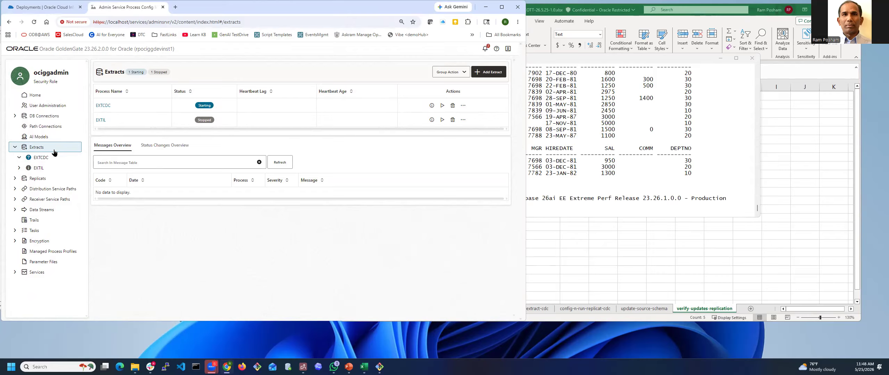
Compare the table statistics of the EXTCDC extract and the REPCD replicat
left_click(20, 158)
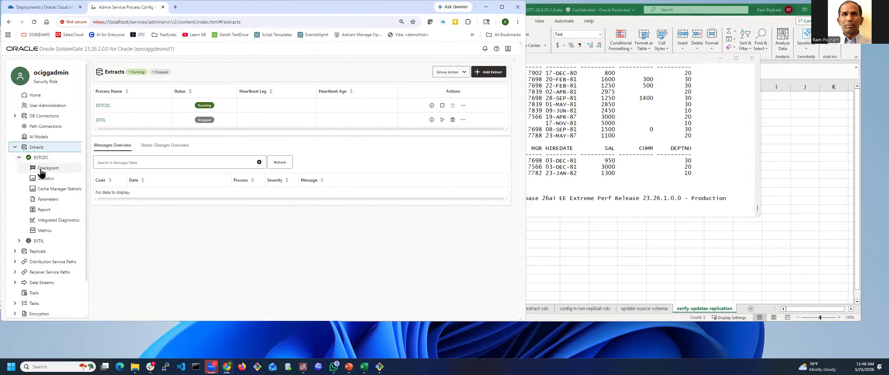
left_click(50, 180)
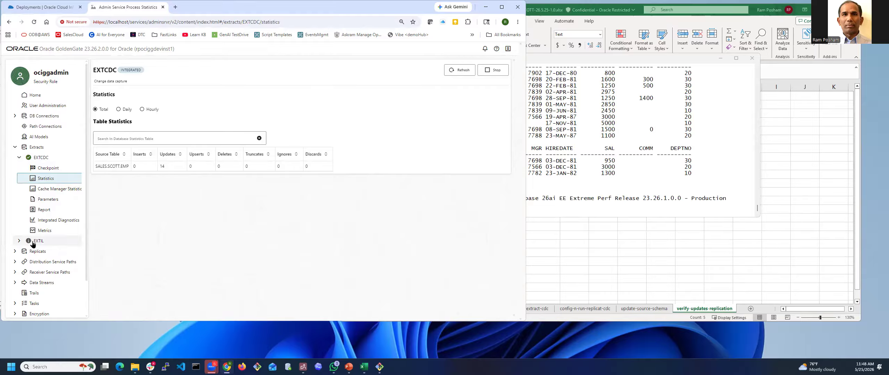
left_click(15, 251)
scroll(28, 226, "down", 2)
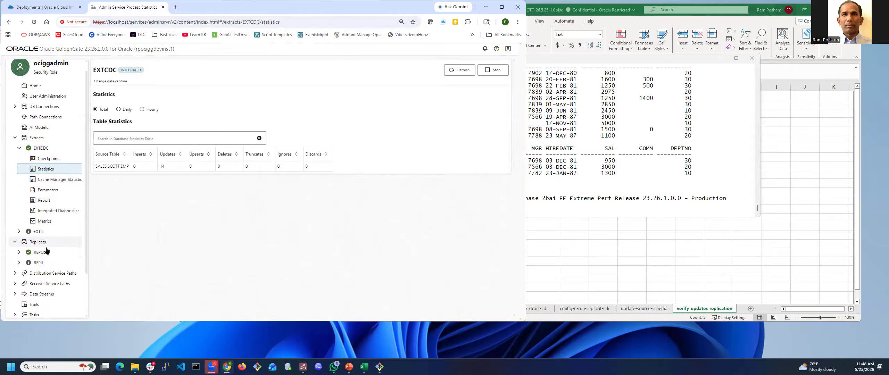
left_click(36, 202)
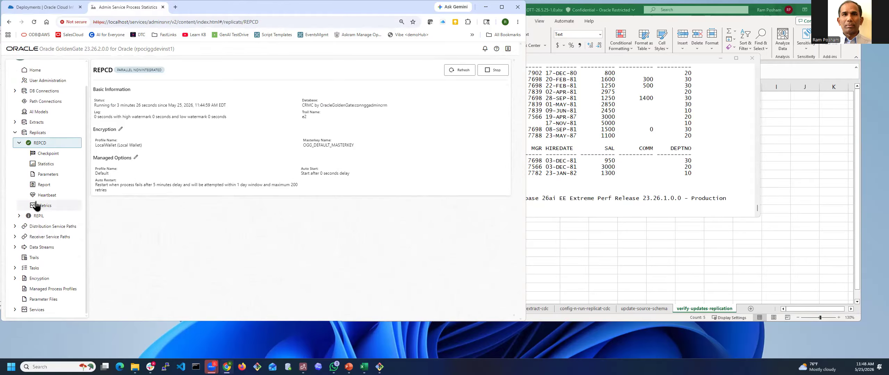
left_click(46, 165)
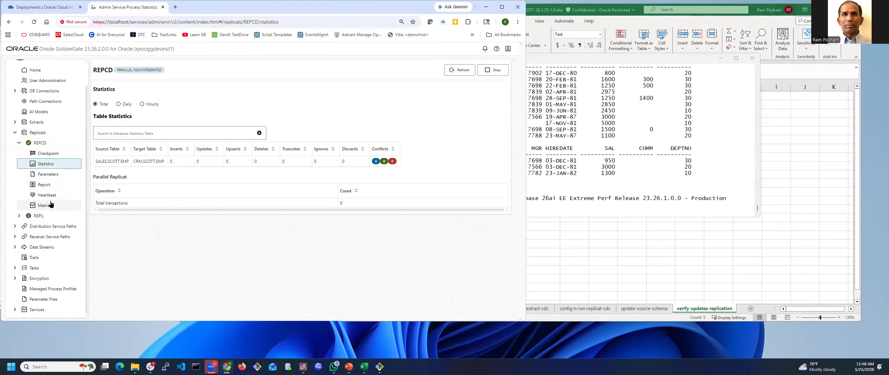
Switch to the bastion terminal and rerun the EMP query on crm.tac
left_click(608, 178)
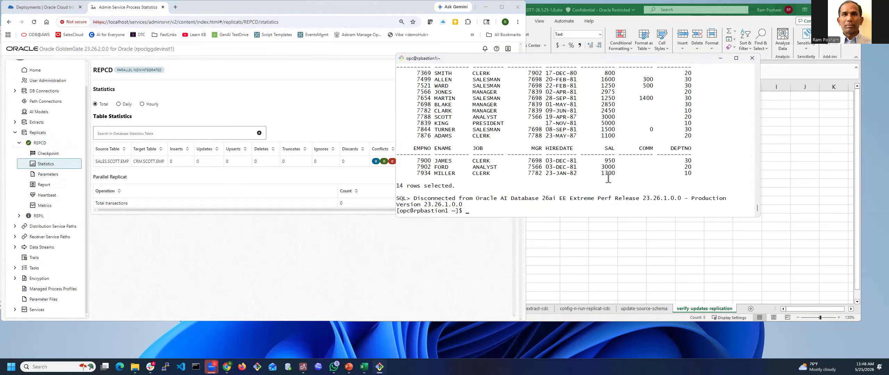
right_click(608, 179)
key("Up")
key("Return")
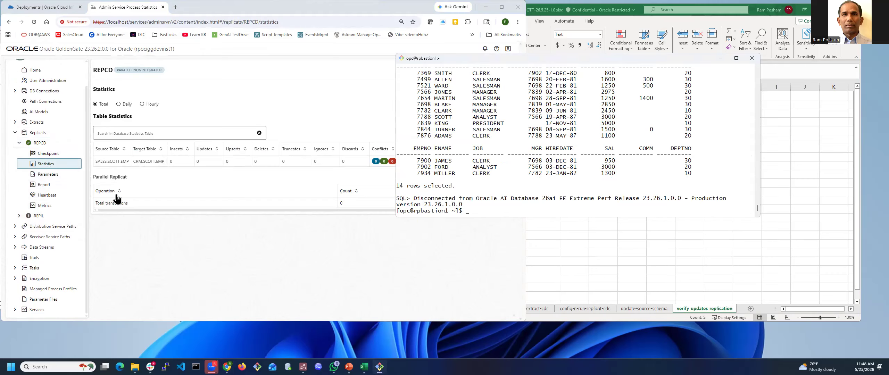
Check the REPCD replicat's parameters and the run-time messages at the end of its REPCD.rpt report
left_click(48, 175)
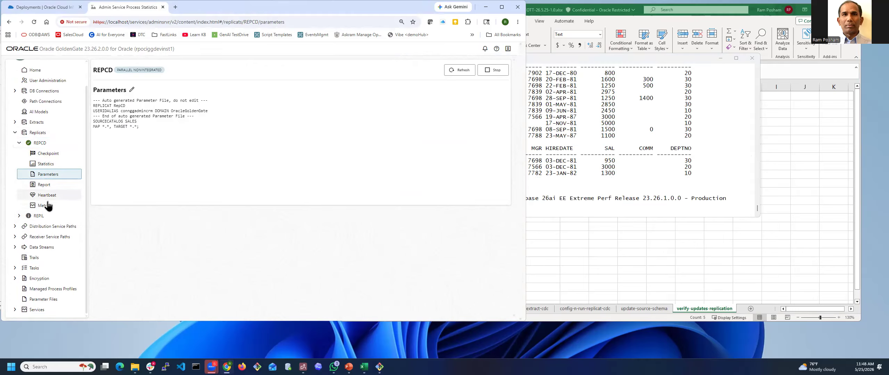
left_click(44, 186)
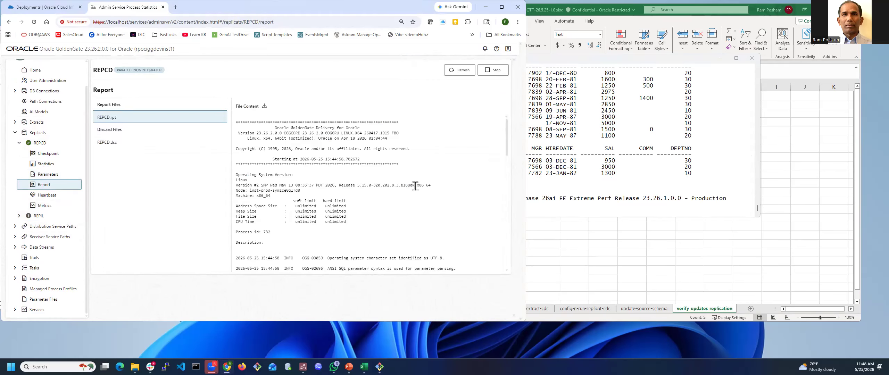
scroll(353, 198, "down", 10)
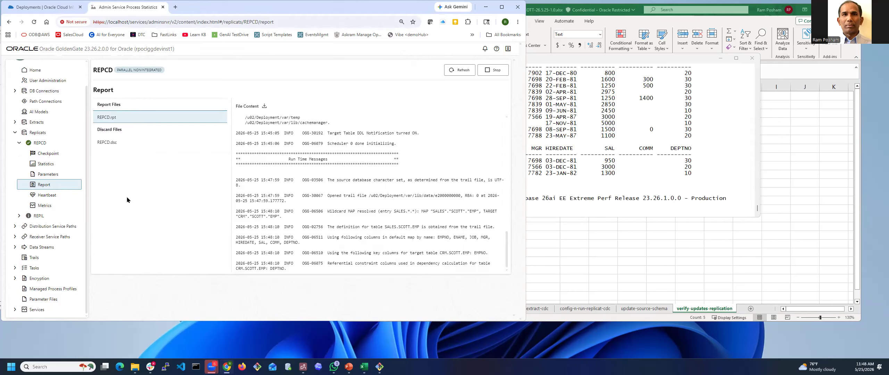
Rerun the query on crm.tac, inspect the SAL column, and expand the extracts list in GoldenGate
left_click(649, 129)
key("Up")
key("Return")
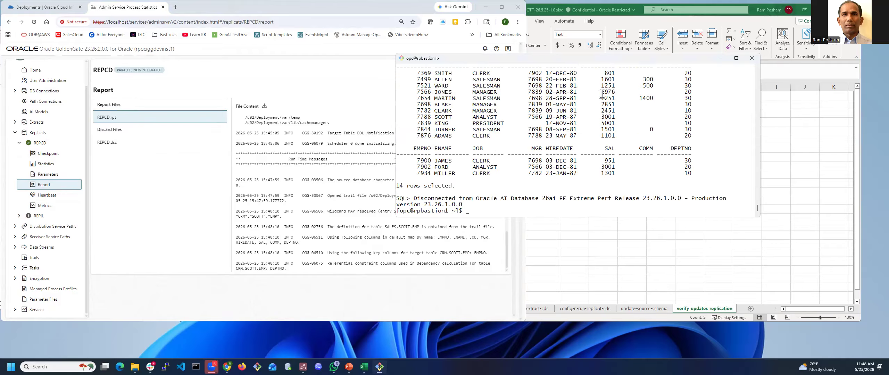
left_click_drag(612, 85, 619, 179)
left_click(619, 179)
scroll(13, 127, "up", 1)
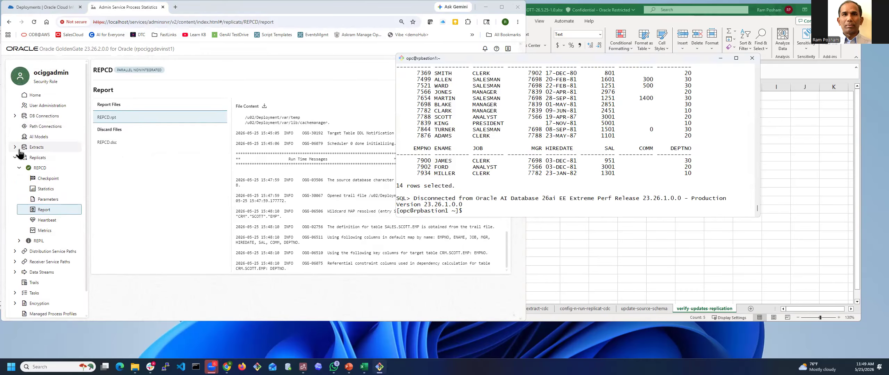
left_click(19, 149)
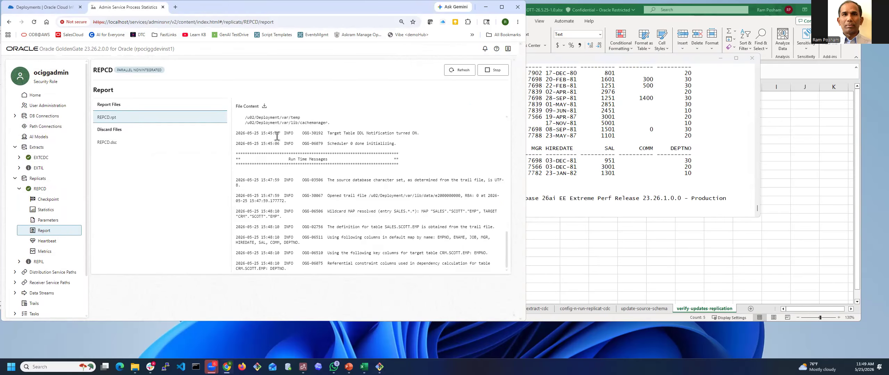
Copy the "update EMP set sal = sal + 1" script with its SCOTT password login from the update-source-schema sheet and run it on sales.tac in the bastion terminal
left_click(629, 253)
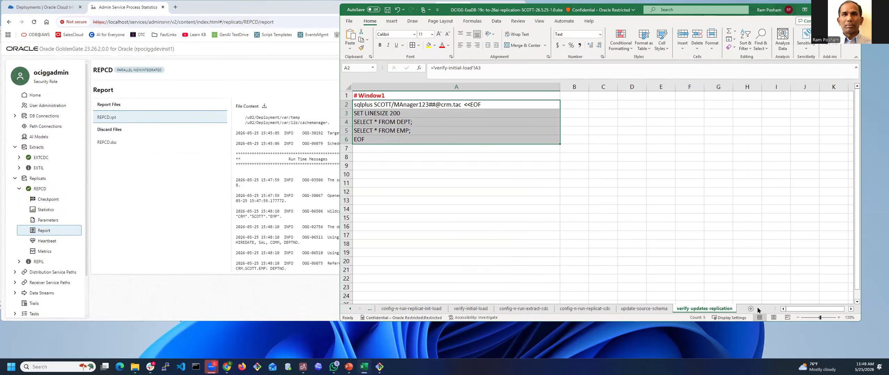
left_click(644, 309)
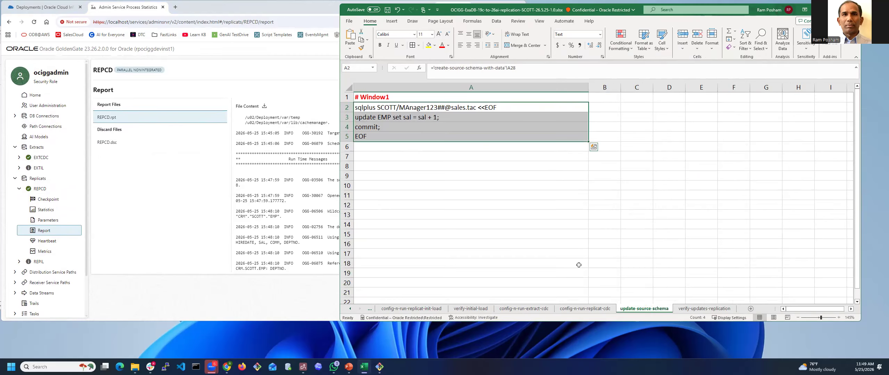
key("ctrl+c")
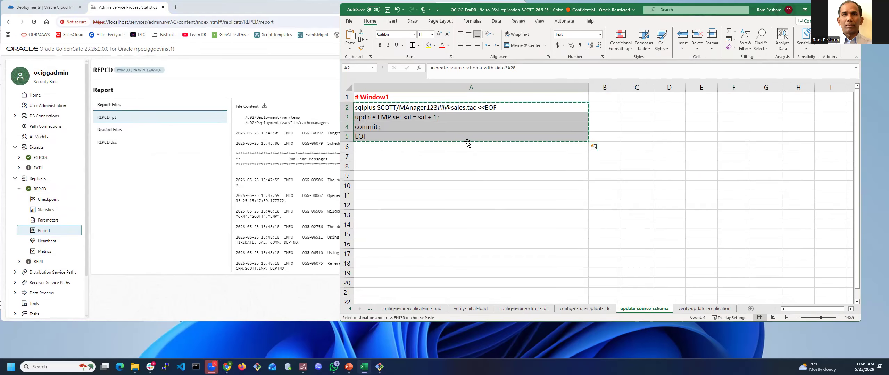
key("alt+Tab")
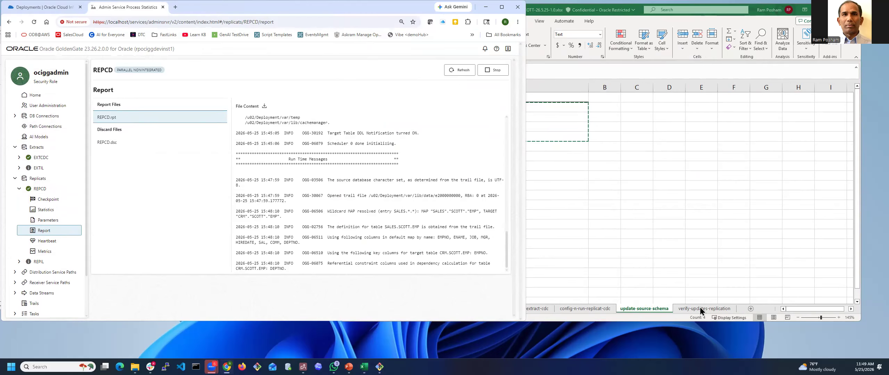
key("alt+Tab")
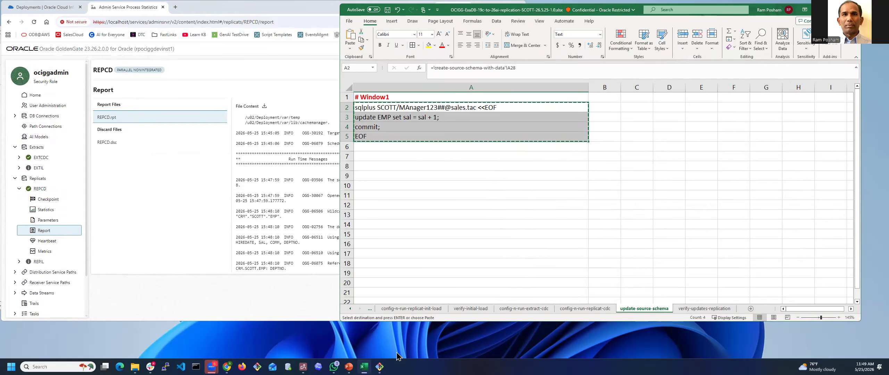
left_click(380, 366)
right_click(490, 192)
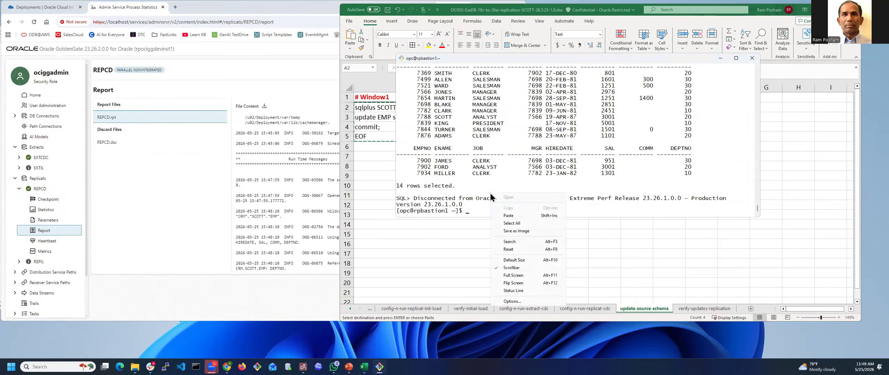
left_click(510, 218)
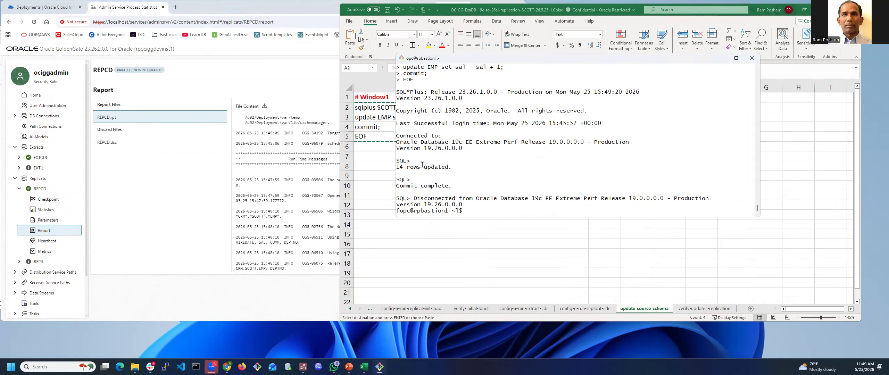
Rerun the DEPT and EMP query on crm.tac, and repeat the "sal + 1" update on sales.tac from the command history
key("Up")
key("Up")
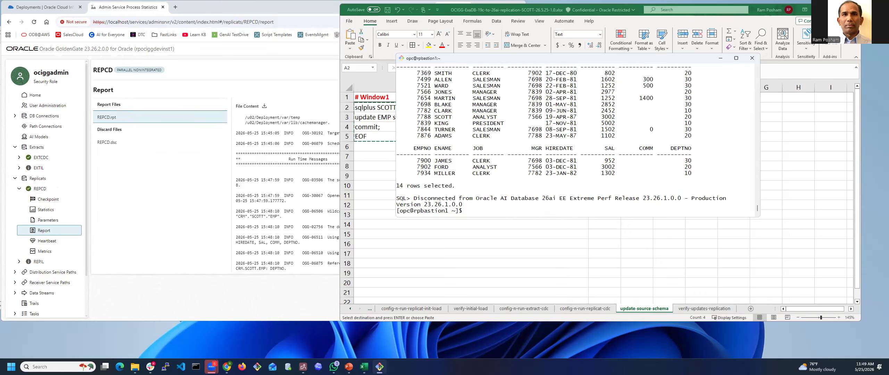
key("Up")
key("Up")
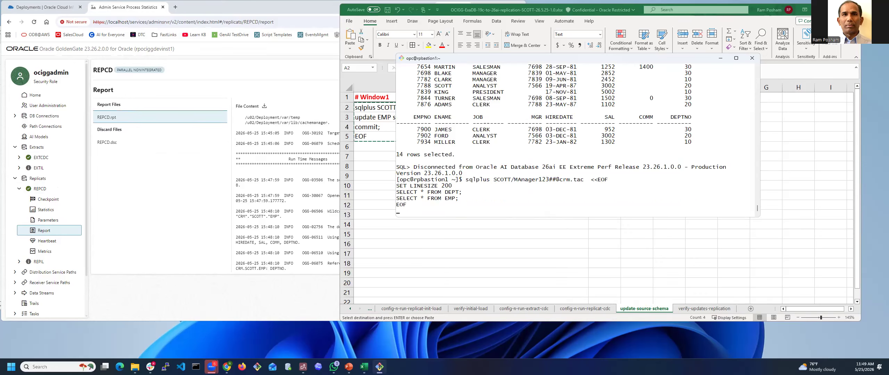
key("Return")
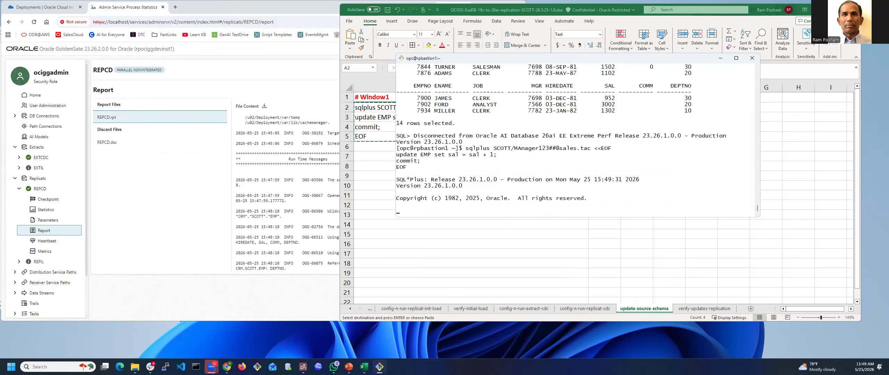
Query DEPT and EMP on crm.tac again until the repeated update arrives, and inspect the SAL column
key("Up")
key("Up")
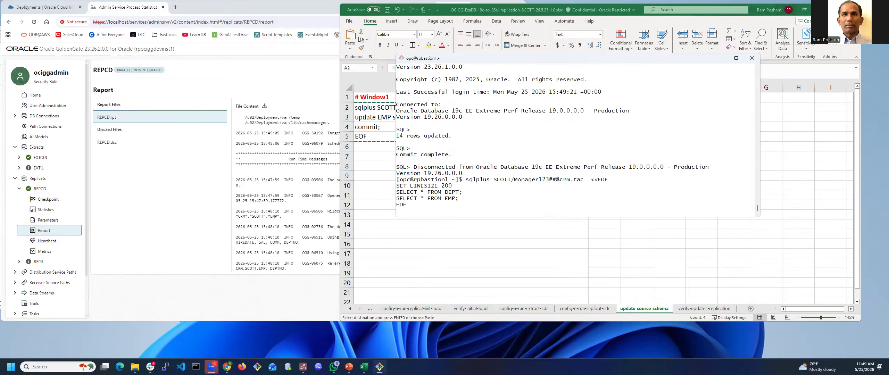
key("Return")
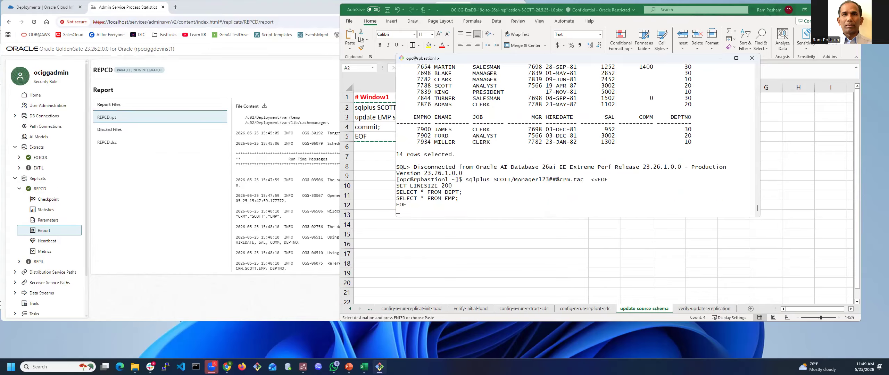
key("Up")
key("Return")
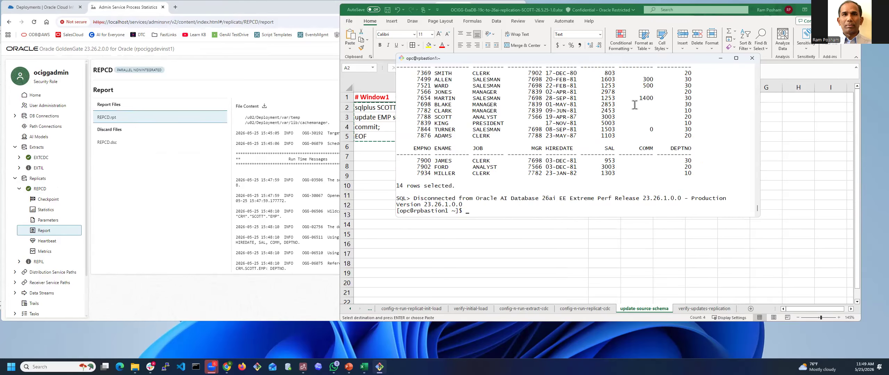
left_click_drag(605, 104, 625, 173)
Run the recalled "update EMP set sal = sal + 1" script with its commit once more on sales.tac
left_click(478, 208)
right_click(478, 208)
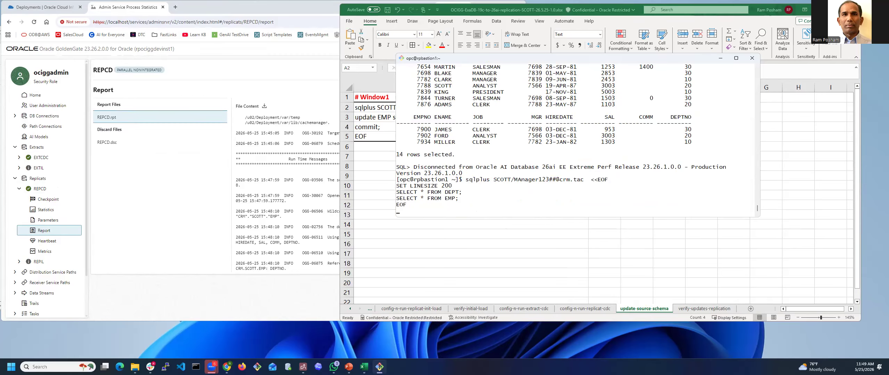
key("Up")
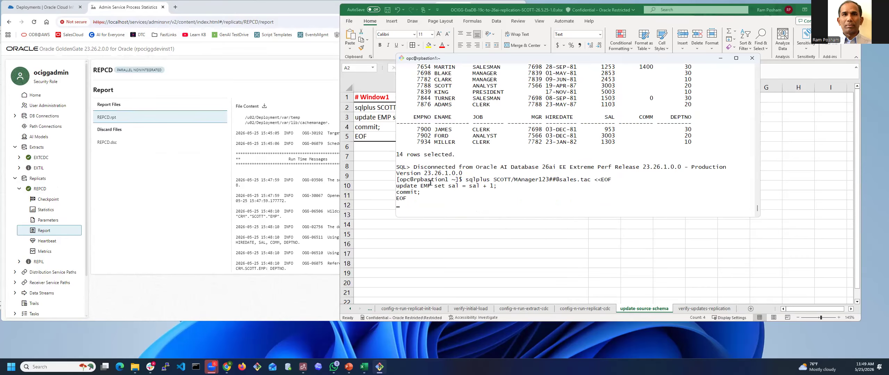
key("Return")
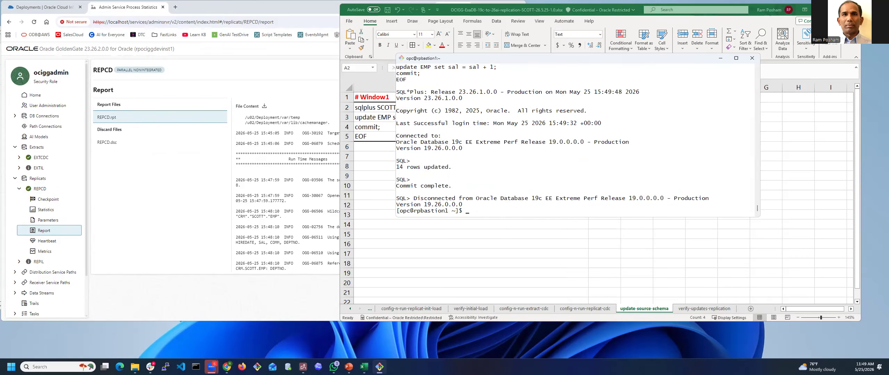
Rerun the DEPT and EMP query on crm.tac and highlight the SAL values in the EMP output
key("Up")
key("Up")
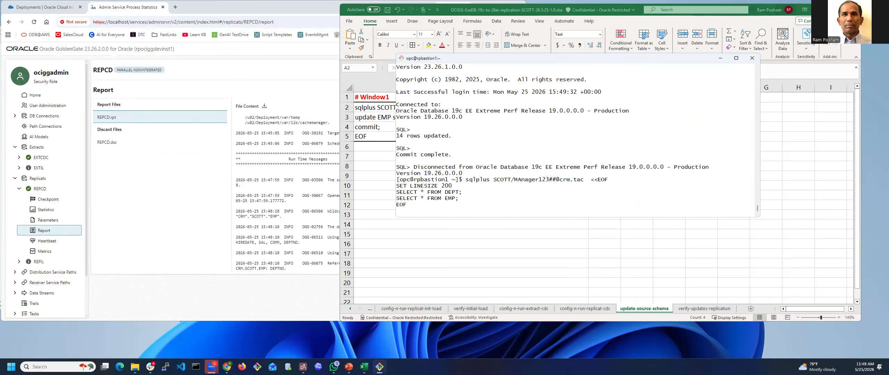
key("Return")
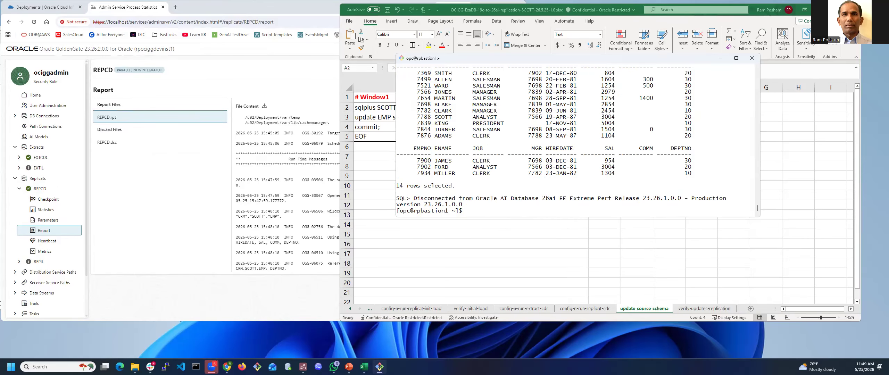
left_click_drag(598, 110, 626, 167)
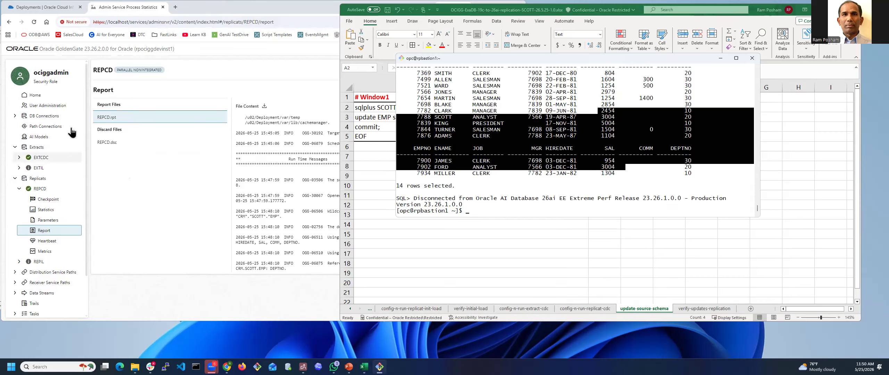
Switch to the Excel workbook and review the target database (crmc) and crm PDB settings on the input sheet
key("alt+Tab")
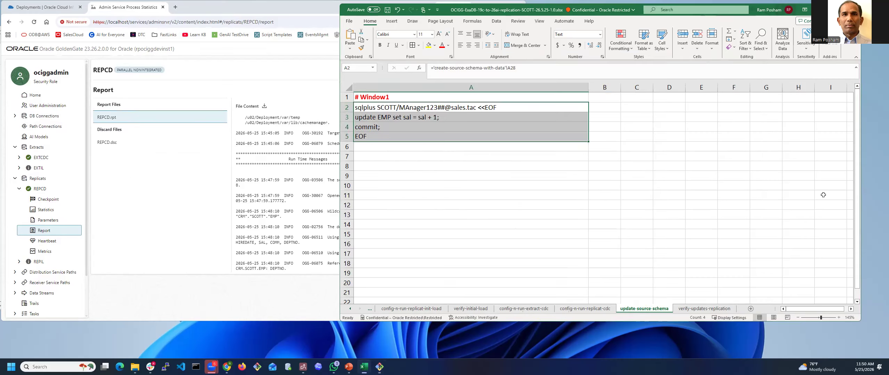
left_click(349, 309)
left_click(349, 308)
left_click(350, 309)
left_click(349, 309)
left_click(349, 308)
left_click(350, 308)
left_click(349, 309)
left_click(349, 308)
left_click(349, 309)
left_click(349, 309)
left_click(383, 309)
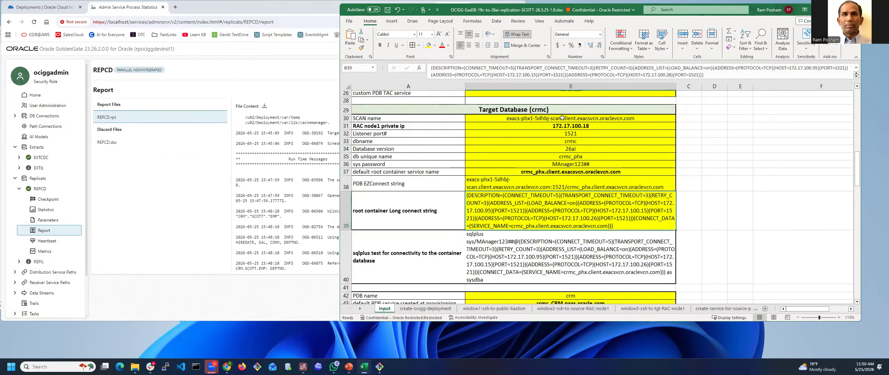
scroll(558, 134, "down", 5)
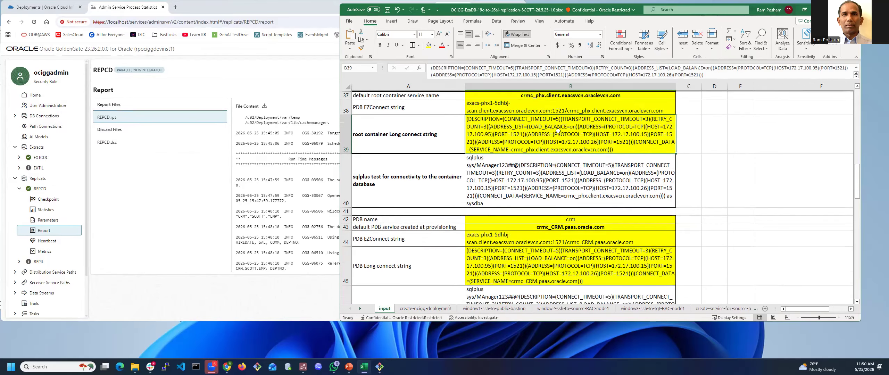
scroll(558, 131, "down", 4)
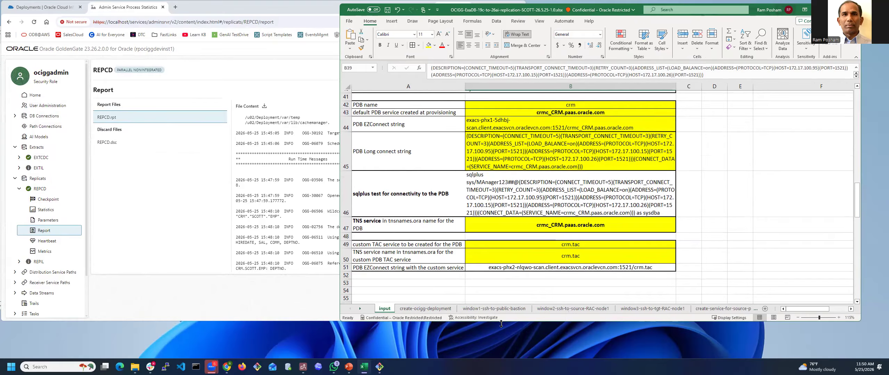
Look through the workbook's create-ocigg-deployment, window2 and window3 SSH, and create-service-for-source-pdb sheets
left_click(494, 309)
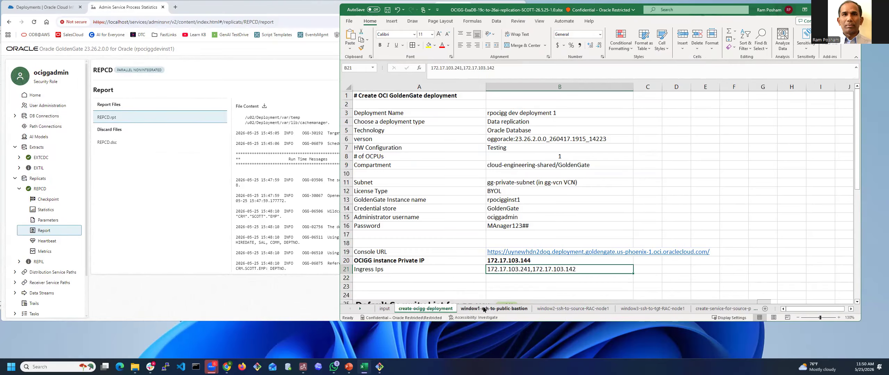
left_click(551, 309)
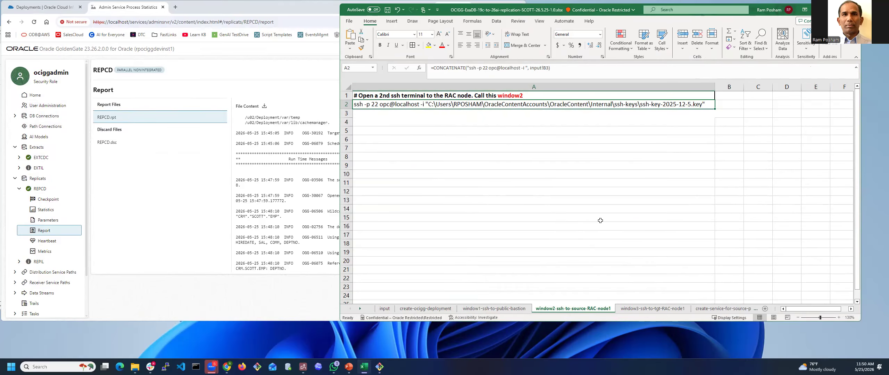
left_click(653, 309)
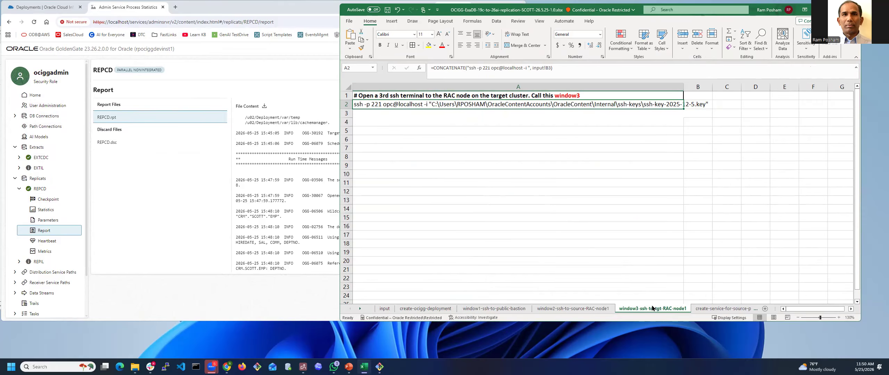
left_click(724, 309)
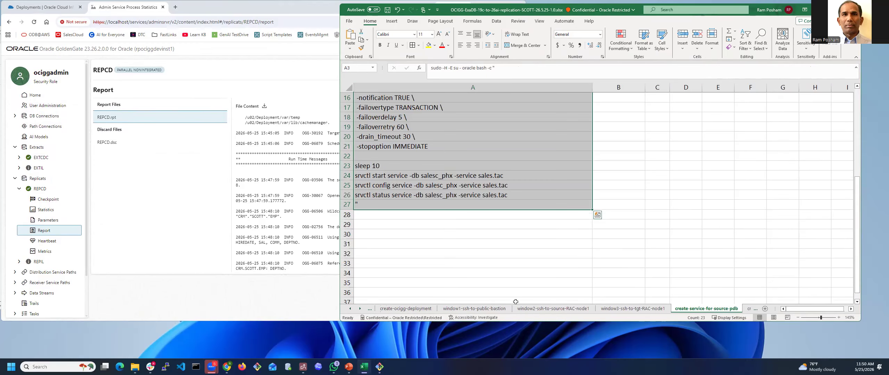
mouse_move(348, 367)
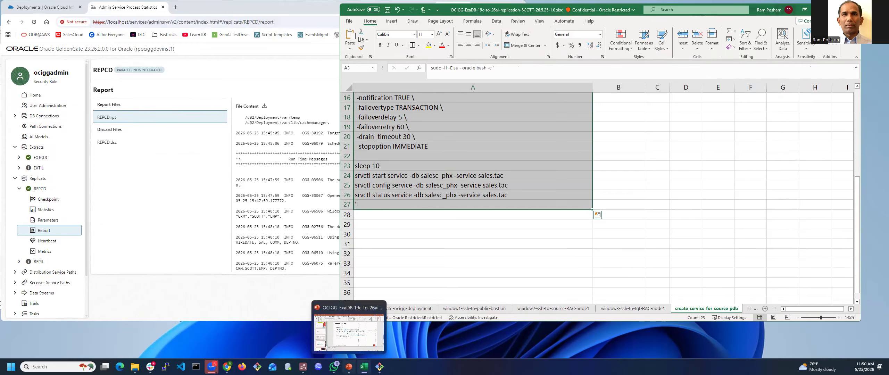